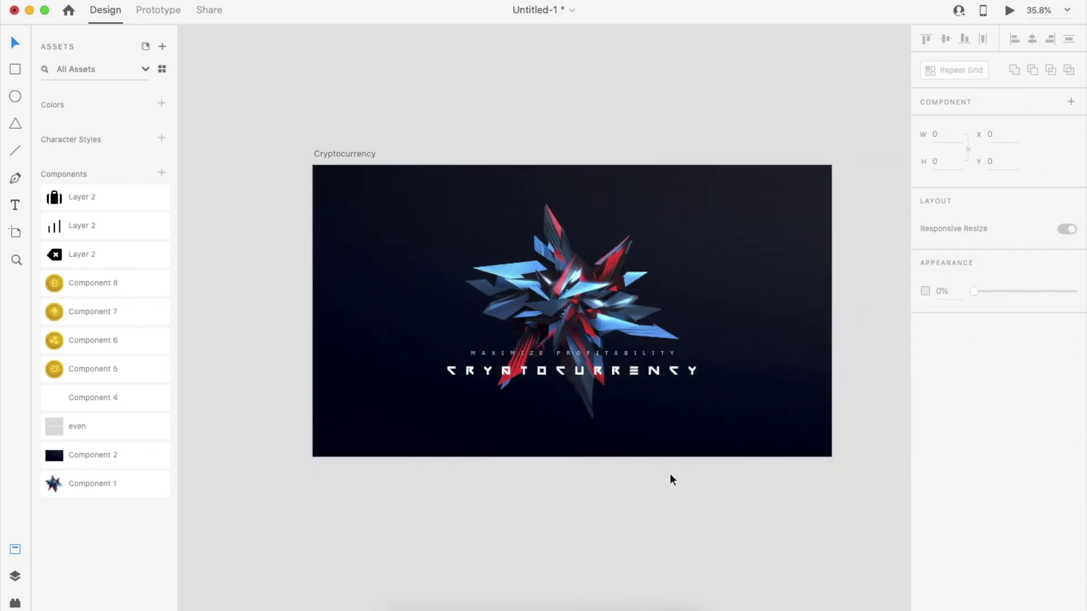
Step: Scale the star artwork down proportionally to about 652 by 656
{"action": "scroll", "coordinate": [663, 391], "scroll_direction": "up", "scroll_amount": 2}
{"action": "left_click", "coordinate": [663, 392]}
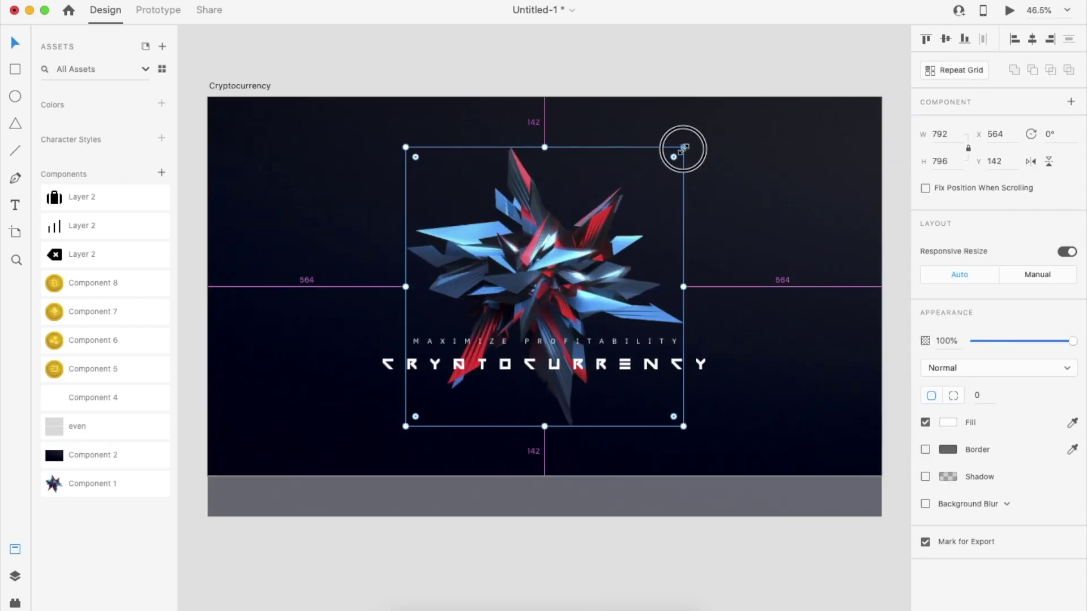
{"action": "left_click_drag", "start_coordinate": [683, 147], "coordinate": [660, 170]}
{"action": "left_click", "coordinate": [828, 38]}
Step: Move the star artwork slightly up and adjust the vertical position of the title text overlapping its base
{"action": "scroll", "coordinate": [685, 63], "scroll_direction": "down", "scroll_amount": 1}
{"action": "left_click", "coordinate": [687, 342]}
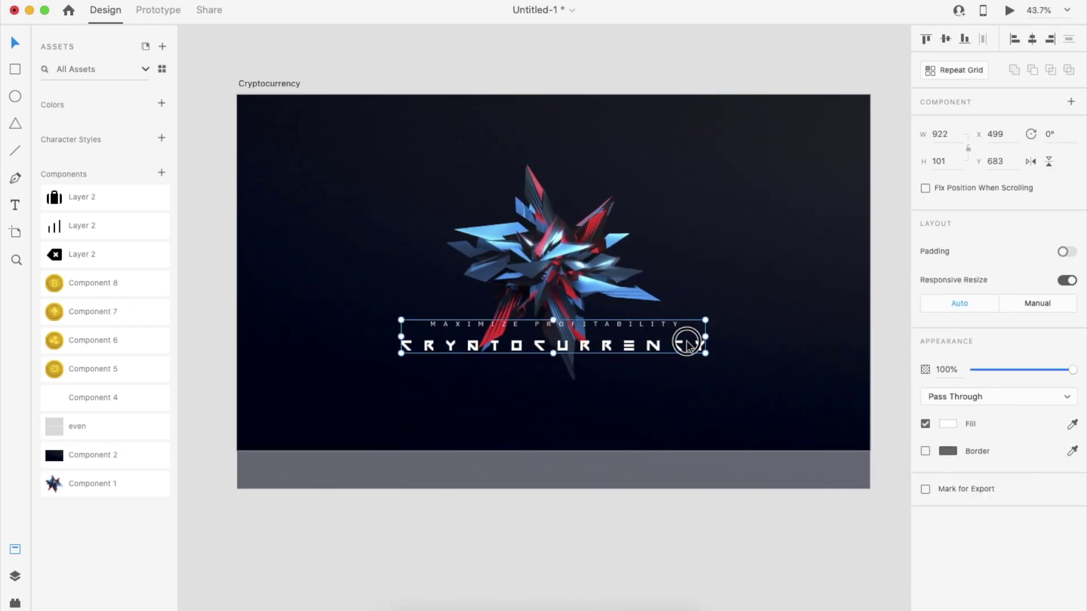
{"action": "left_click_drag", "start_coordinate": [687, 342], "coordinate": [687, 351]}
{"action": "left_click_drag", "start_coordinate": [589, 295], "coordinate": [588, 270]}
{"action": "left_click_drag", "start_coordinate": [616, 362], "coordinate": [616, 356]}
{"action": "left_click", "coordinate": [623, 518]}
Step: Draw a borderless 1920 by 200 rectangle across the full width of the artboard's bottom edge
{"action": "scroll", "coordinate": [624, 517], "scroll_direction": "down", "scroll_amount": 2}
{"action": "scroll", "coordinate": [576, 362], "scroll_direction": "up", "scroll_amount": 3}
{"action": "scroll", "coordinate": [553, 509], "scroll_direction": "down", "scroll_amount": 1}
{"action": "key", "text": "r"}
{"action": "left_click_drag", "start_coordinate": [255, 488], "coordinate": [331, 411]}
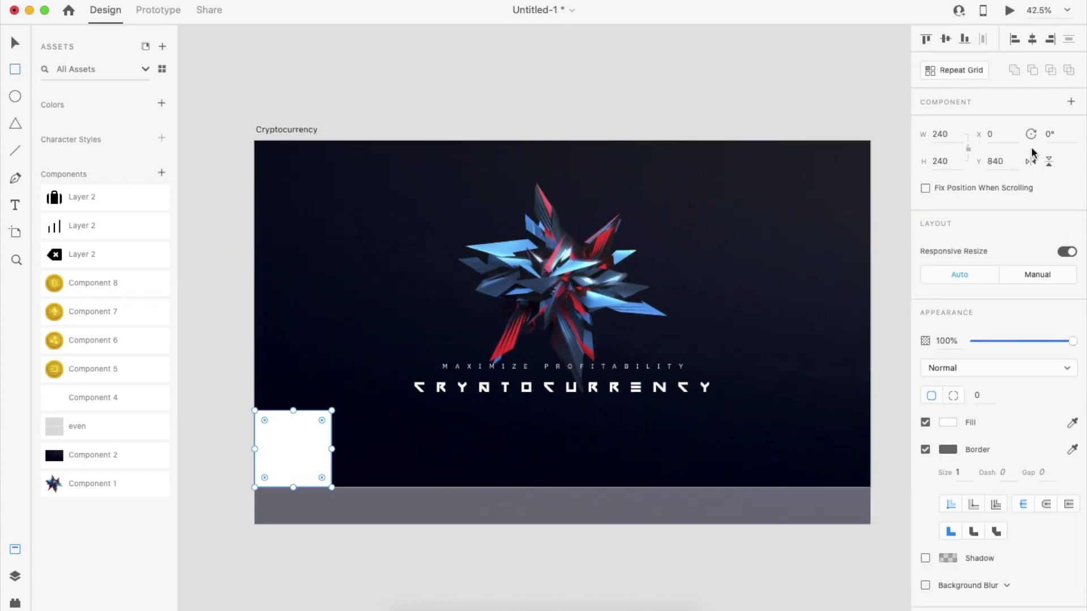
{"action": "key", "text": "v"}
{"action": "left_click", "coordinate": [966, 40]}
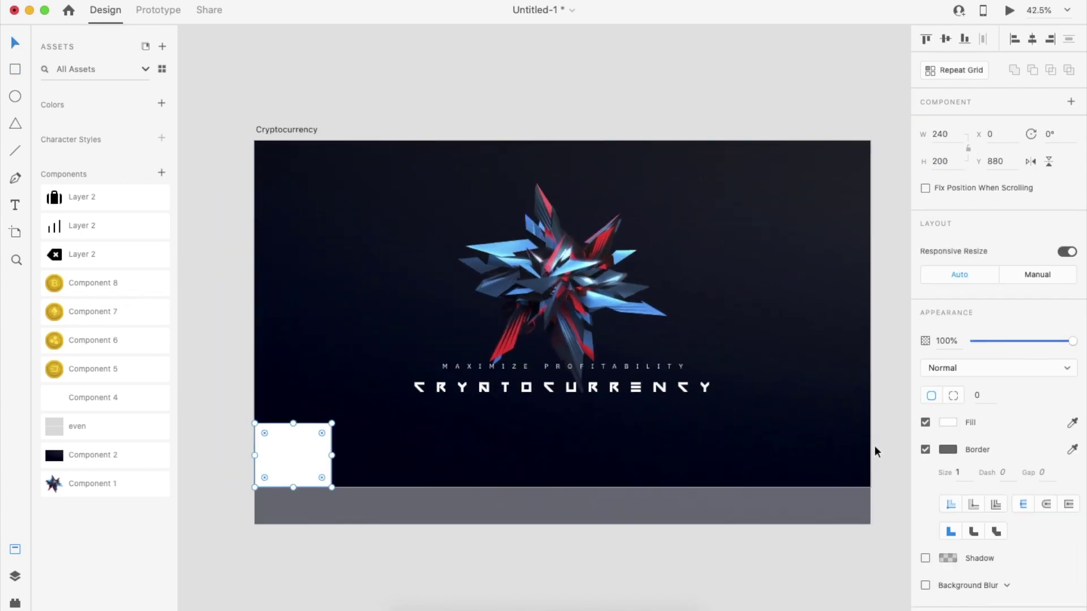
{"action": "left_click", "coordinate": [925, 450]}
{"action": "left_click_drag", "start_coordinate": [332, 456], "coordinate": [871, 461]}
Step: Mask the overflowing background image with the rectangle stretched over the artboard, send it to the back, and paste the original bottom rectangle
{"action": "scroll", "coordinate": [728, 430], "scroll_direction": "down", "scroll_amount": 3}
{"action": "key", "text": "super+c"}
{"action": "left_click_drag", "start_coordinate": [603, 425], "coordinate": [611, 214]}
{"action": "left_click", "coordinate": [661, 485], "text": "shift"}
{"action": "key", "text": "super+shift+m"}
{"action": "key", "text": "super+shift+bracketleft"}
{"action": "key", "text": "super+v"}
{"action": "scroll", "coordinate": [654, 525], "scroll_direction": "up", "scroll_amount": 2}
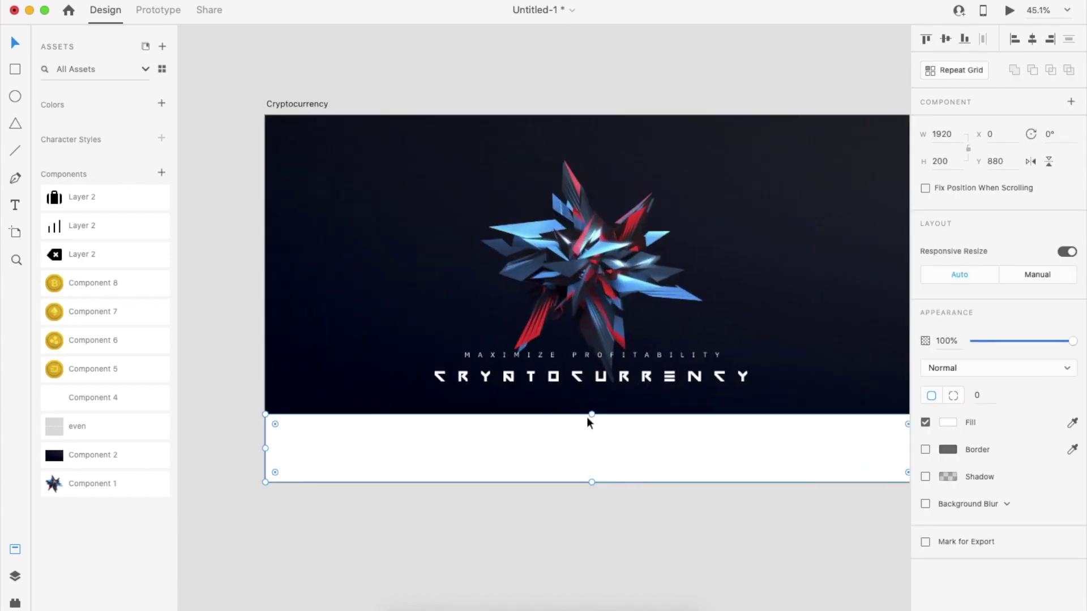
Step: Set the bottom rectangle's height to 220 and align it to the artboard's bottom edge
{"action": "left_click", "coordinate": [941, 162]}
{"action": "type", "text": "220"}
{"action": "key", "text": "Return"}
{"action": "left_click", "coordinate": [966, 40]}
Step: Enlarge the title text slightly, then centre it horizontally with the star artwork and group them
{"action": "left_click", "coordinate": [640, 308]}
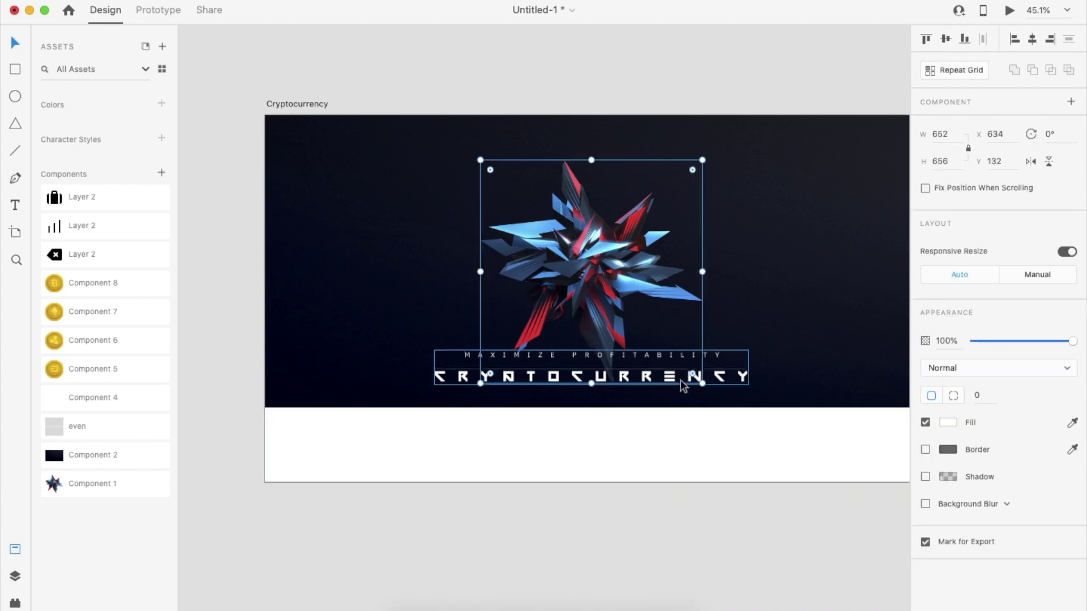
{"action": "left_click", "coordinate": [687, 377], "text": "shift"}
{"action": "left_click_drag", "start_coordinate": [748, 385], "coordinate": [759, 393]}
{"action": "left_click", "coordinate": [651, 294], "text": "shift"}
{"action": "left_click", "coordinate": [1032, 39]}
{"action": "key", "text": "super+g"}
{"action": "left_click", "coordinate": [803, 339]}
{"action": "left_click", "coordinate": [739, 386]}
{"action": "left_click", "coordinate": [651, 294]}
{"action": "left_click", "coordinate": [772, 60]}
Step: Fill the bottom rectangle with a dark navy sampled from the background and adjust it to a slightly lighter shade
{"action": "scroll", "coordinate": [772, 60], "scroll_direction": "down", "scroll_amount": 2}
{"action": "scroll", "coordinate": [622, 402], "scroll_direction": "up", "scroll_amount": 1}
{"action": "left_click", "coordinate": [621, 416]}
{"action": "left_click", "coordinate": [1072, 423]}
{"action": "left_click", "coordinate": [803, 355]}
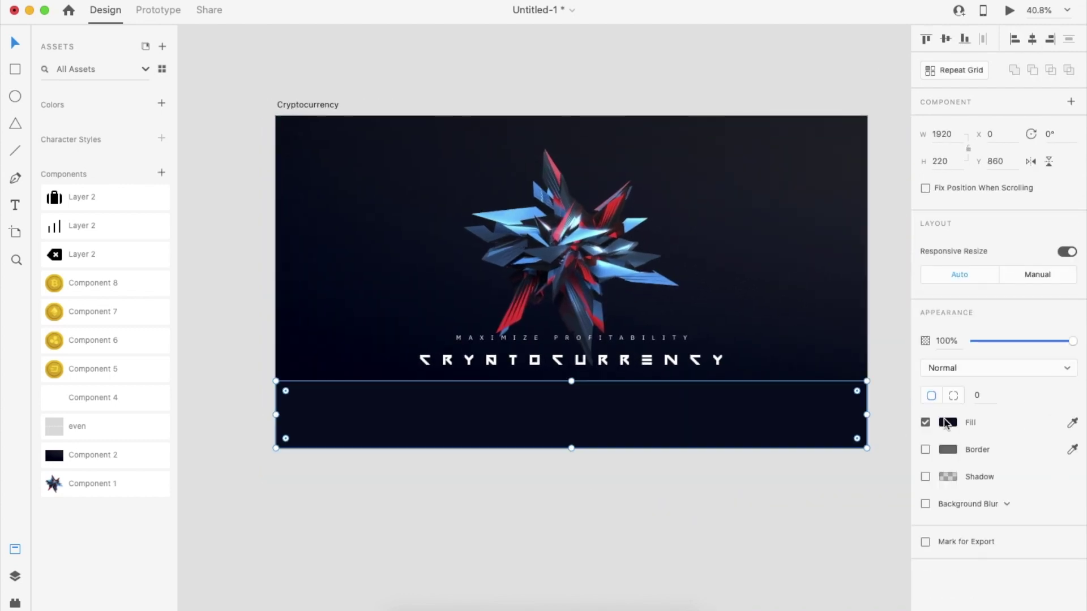
{"action": "left_click", "coordinate": [946, 422]}
{"action": "left_click", "coordinate": [857, 452]}
Step: Place the bar-chart icon near the left end of the bottom bar and make it white
{"action": "left_click", "coordinate": [483, 425]}
{"action": "left_click", "coordinate": [365, 386]}
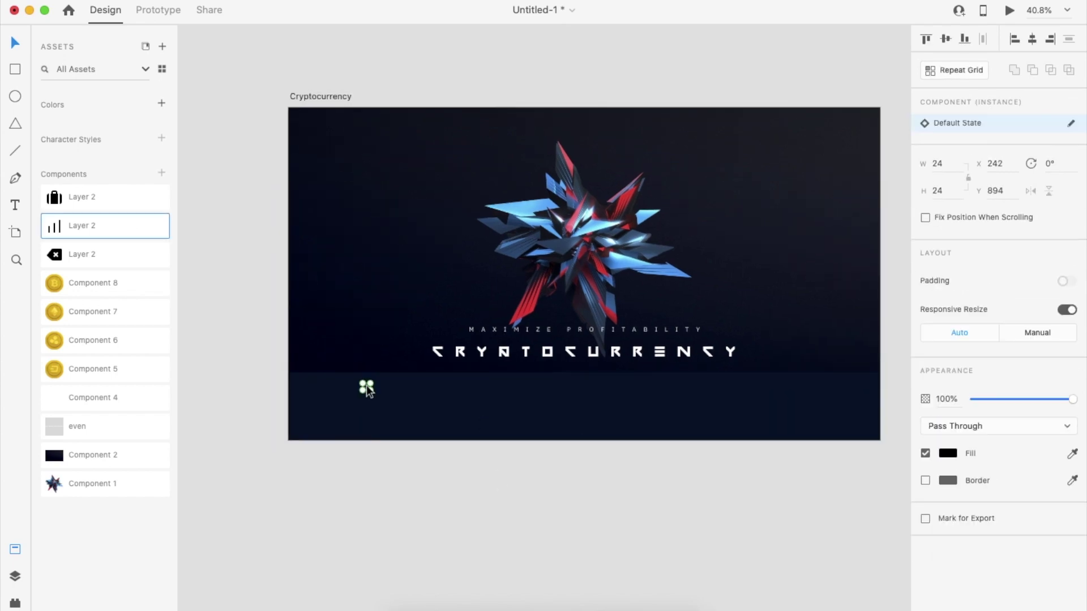
{"action": "left_click", "coordinate": [949, 424]}
{"action": "left_click", "coordinate": [381, 388]}
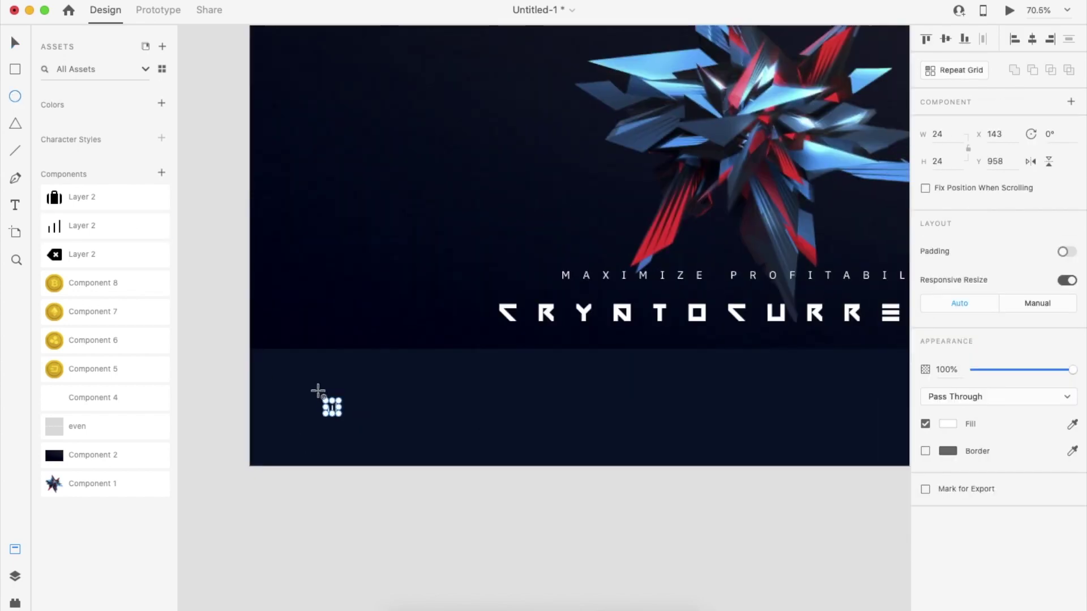
Step: Draw an 82 px borderless circle around the icon and apply a background blur with amount 5 and brightness 15
{"action": "left_click_drag", "start_coordinate": [319, 391], "coordinate": [361, 433]}
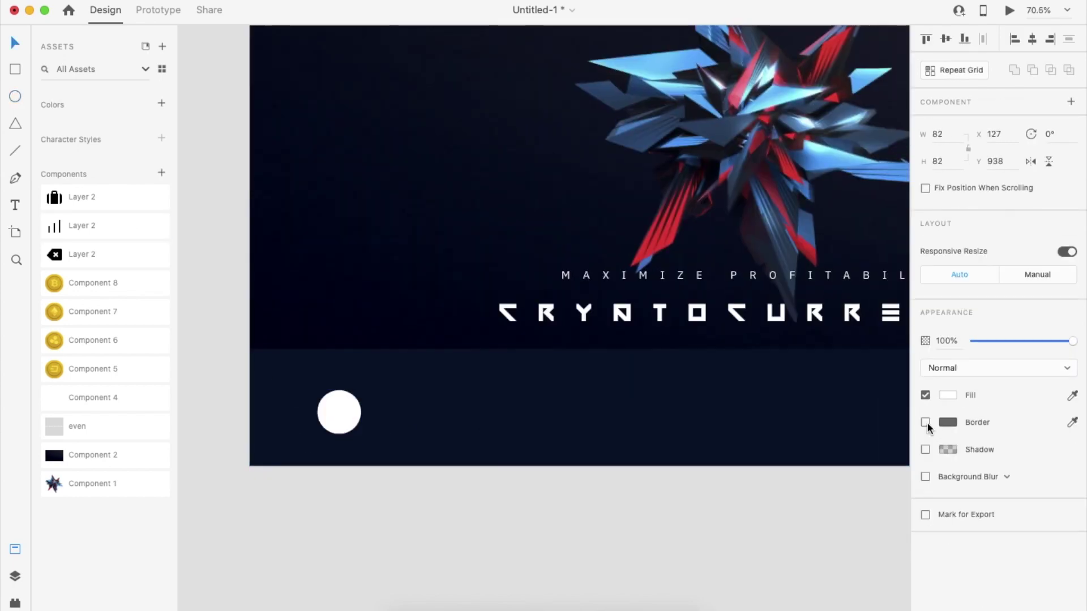
{"action": "left_click", "coordinate": [970, 477]}
{"action": "left_click", "coordinate": [968, 469]}
{"action": "left_click", "coordinate": [968, 475]}
{"action": "left_click", "coordinate": [969, 487]}
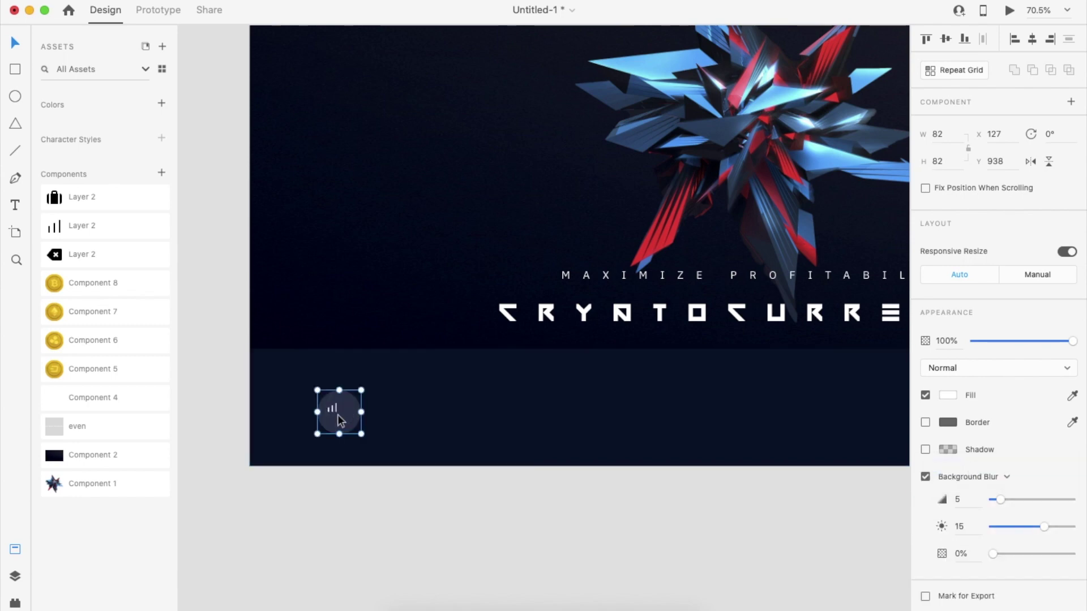
Step: Centre the bar-chart icon inside the circle and group the two
{"action": "left_click_drag", "start_coordinate": [337, 414], "coordinate": [345, 418]}
{"action": "scroll", "coordinate": [345, 418], "scroll_direction": "up", "scroll_amount": 5}
{"action": "left_click", "coordinate": [353, 424], "text": "shift"}
{"action": "left_click", "coordinate": [1033, 39]}
{"action": "key", "text": "super+g"}
Step: Add the heading "Manage assests" beside the icon in 30 pt IBM Plex Sans Regular
{"action": "scroll", "coordinate": [442, 386], "scroll_direction": "down", "scroll_amount": 5}
{"action": "key", "text": "t"}
{"action": "left_click", "coordinate": [426, 406]}
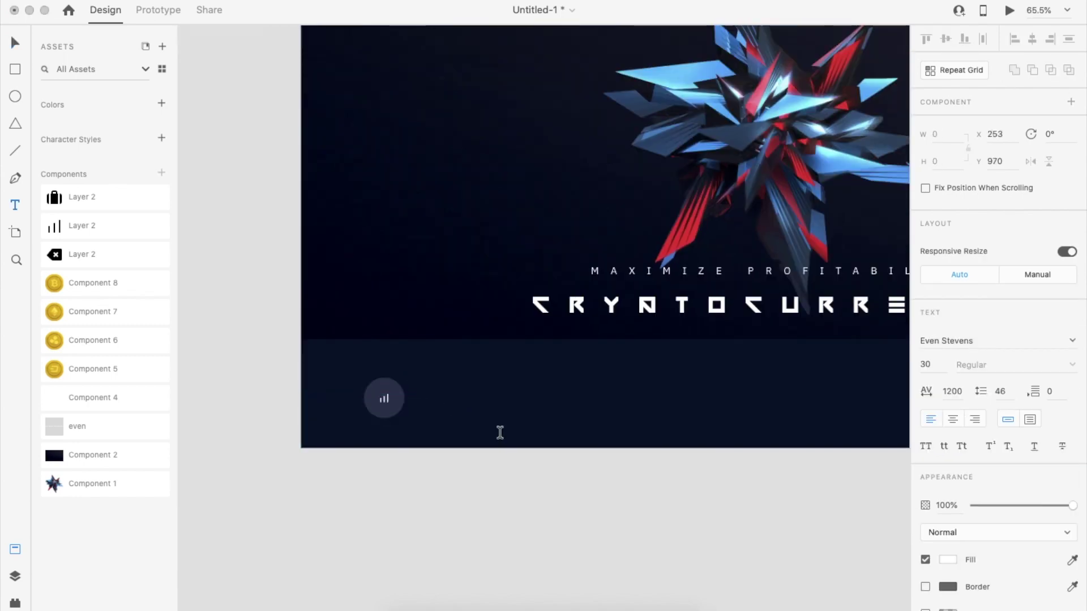
{"action": "type", "text": "Manage assest"}
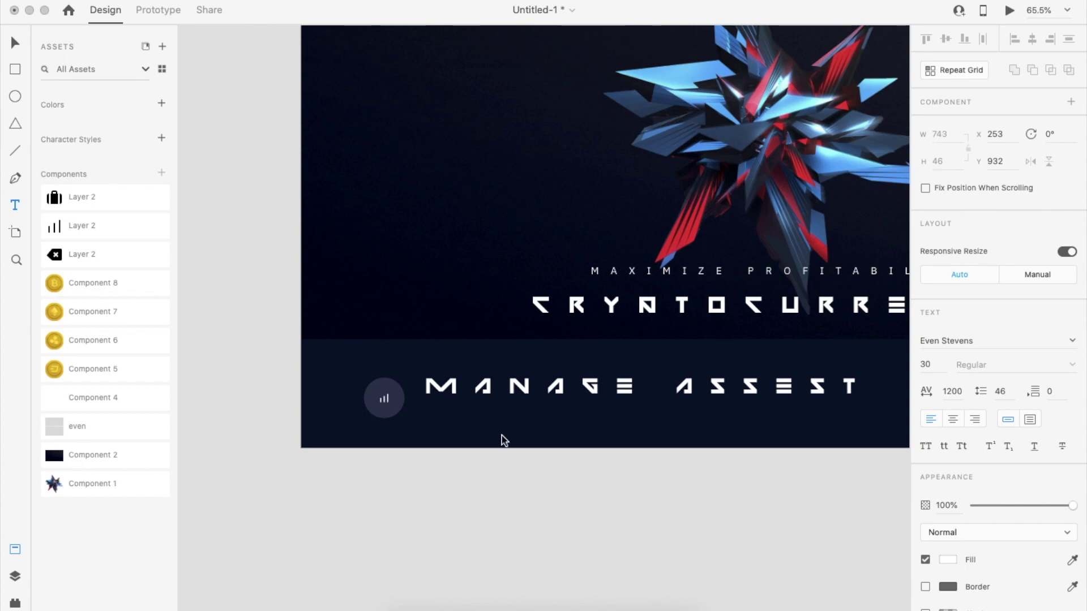
{"action": "type", "text": "s"}
{"action": "key", "text": "Escape"}
{"action": "left_click", "coordinate": [956, 342]}
{"action": "type", "text": "IBM Plex Sans"}
{"action": "key", "text": "Return"}
{"action": "key", "text": "Return"}
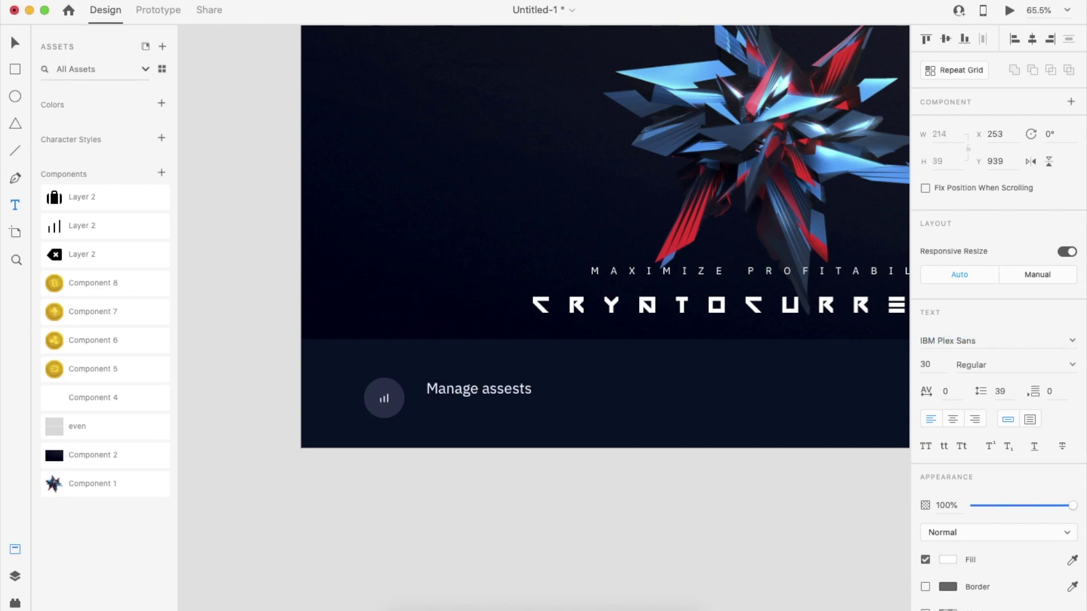
Step: Nudge the icon group and the heading slightly up, and set the heading in title case
{"action": "left_click", "coordinate": [14, 44]}
{"action": "left_click", "coordinate": [393, 406]}
{"action": "key", "text": "shift+Up"}
{"action": "left_click", "coordinate": [521, 427]}
{"action": "left_click", "coordinate": [520, 394]}
{"action": "key", "text": "shift+Up"}
Step: Add a text area about 527 by 69 below the heading at size 20 and fill it with Quick Lorem Ipsum text
{"action": "left_click_drag", "start_coordinate": [425, 403], "coordinate": [686, 438]}
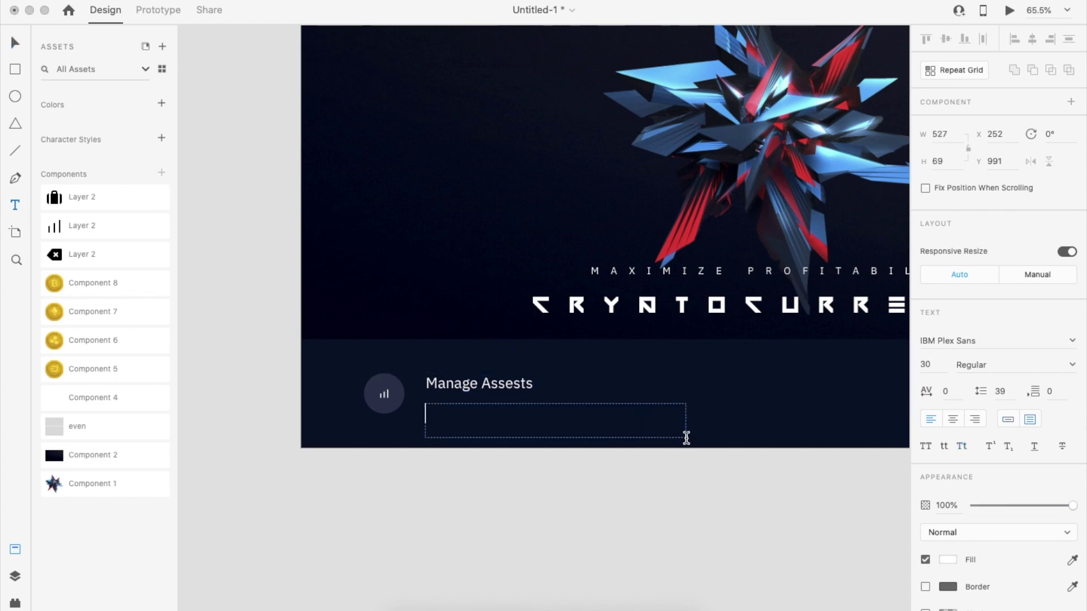
{"action": "left_click", "coordinate": [17, 41]}
{"action": "left_click", "coordinate": [934, 364]}
{"action": "type", "text": "20"}
{"action": "key", "text": "Return"}
{"action": "left_click", "coordinate": [209, 1]}
{"action": "mouse_move", "coordinate": [255, 64]}
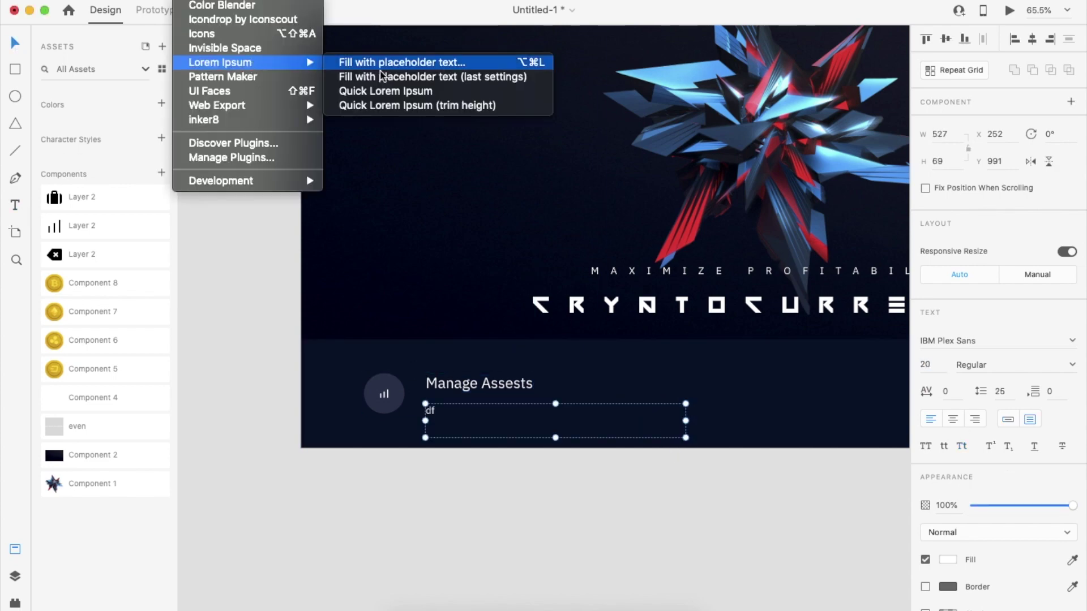
{"action": "left_click", "coordinate": [385, 92]}
{"action": "double_click", "coordinate": [597, 424]}
{"action": "left_click", "coordinate": [583, 475]}
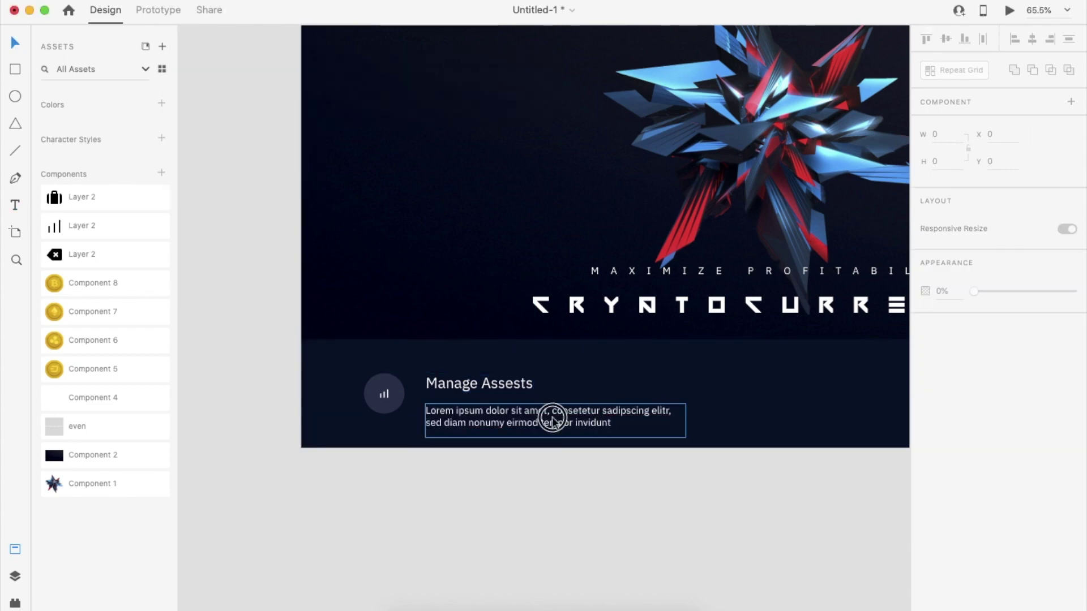
Step: Move the paragraph closer to the heading and set its character spacing to 50 and font size to 18
{"action": "left_click_drag", "start_coordinate": [553, 420], "coordinate": [553, 413]}
{"action": "left_click", "coordinate": [949, 393]}
{"action": "type", "text": "50"}
{"action": "key", "text": "Return"}
{"action": "left_click", "coordinate": [927, 365]}
{"action": "key", "text": "Down"}
{"action": "key", "text": "Down"}
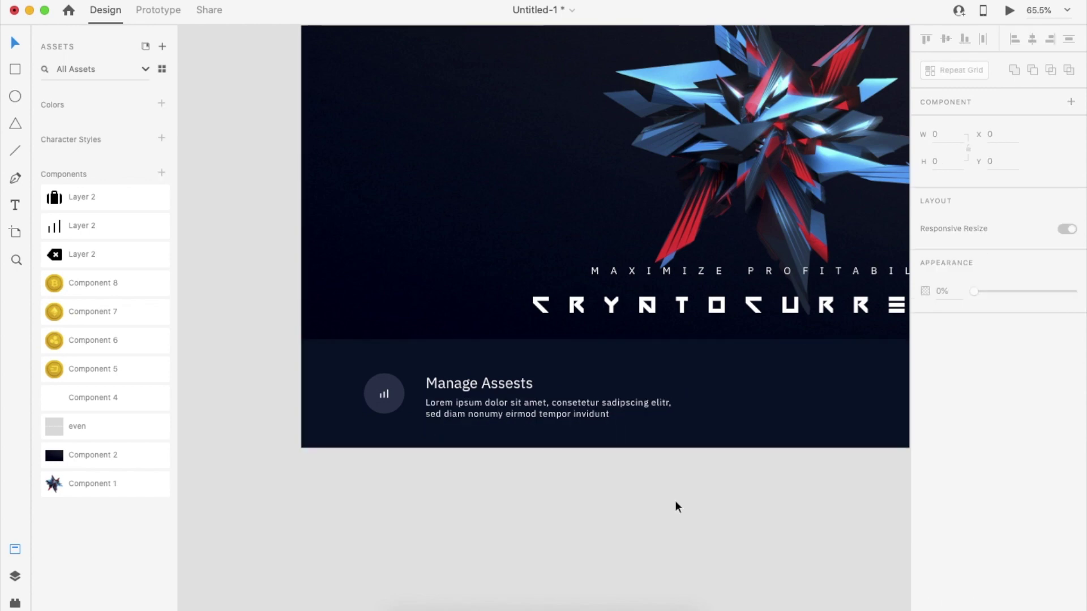
Step: Replace the placeholder paragraph with "trade with upto 5X leverage for spot trading" in title case and narrow its text area
{"action": "scroll", "coordinate": [677, 507], "scroll_direction": "right", "scroll_amount": 1}
{"action": "left_click_drag", "start_coordinate": [515, 426], "coordinate": [515, 417]}
{"action": "key", "text": "ctrl+a"}
{"action": "type", "text": "tr"}
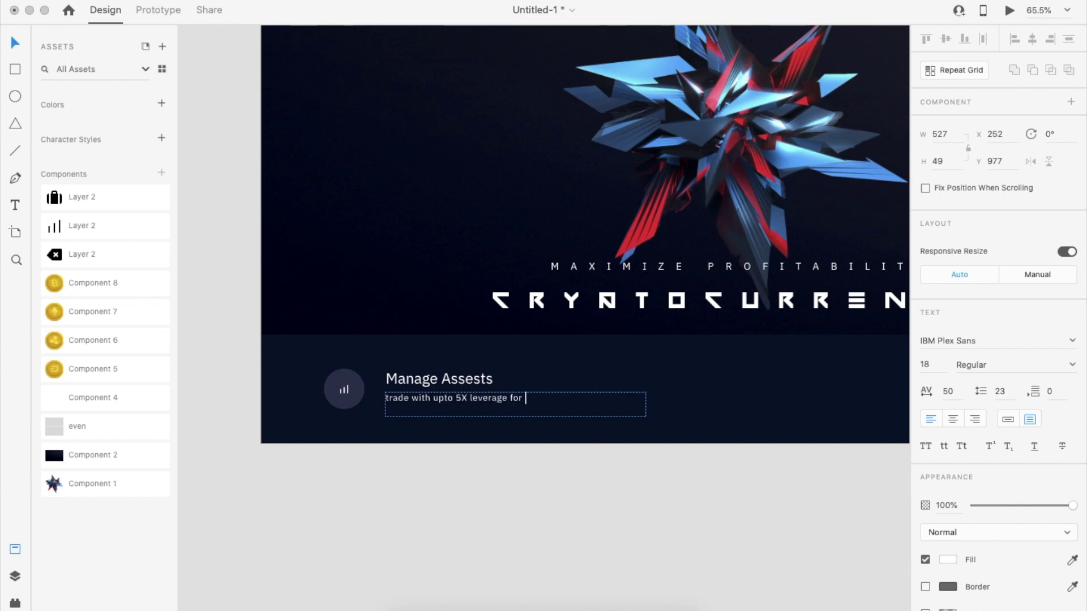
{"action": "left_click", "coordinate": [589, 470]}
{"action": "left_click_drag", "start_coordinate": [646, 416], "coordinate": [566, 416]}
{"action": "left_click", "coordinate": [962, 447]}
Step: Group the heading with its paragraph and vertically centre the text and icon in the bottom bar
{"action": "left_click", "coordinate": [489, 381], "text": "shift"}
{"action": "key", "text": "super+g"}
{"action": "left_click", "coordinate": [351, 391], "text": "shift"}
{"action": "left_click", "coordinate": [946, 40]}
{"action": "left_click", "coordinate": [764, 379], "text": "shift"}
{"action": "left_click", "coordinate": [946, 40]}
{"action": "left_click", "coordinate": [648, 520]}
Step: Duplicate the bottom bar rectangle, narrow the copy to a single panel, and fill it with blue
{"action": "scroll", "coordinate": [649, 521], "scroll_direction": "down", "scroll_amount": 5}
{"action": "scroll", "coordinate": [649, 519], "scroll_direction": "up", "scroll_amount": 1}
{"action": "scroll", "coordinate": [648, 520], "scroll_direction": "right", "scroll_amount": 3}
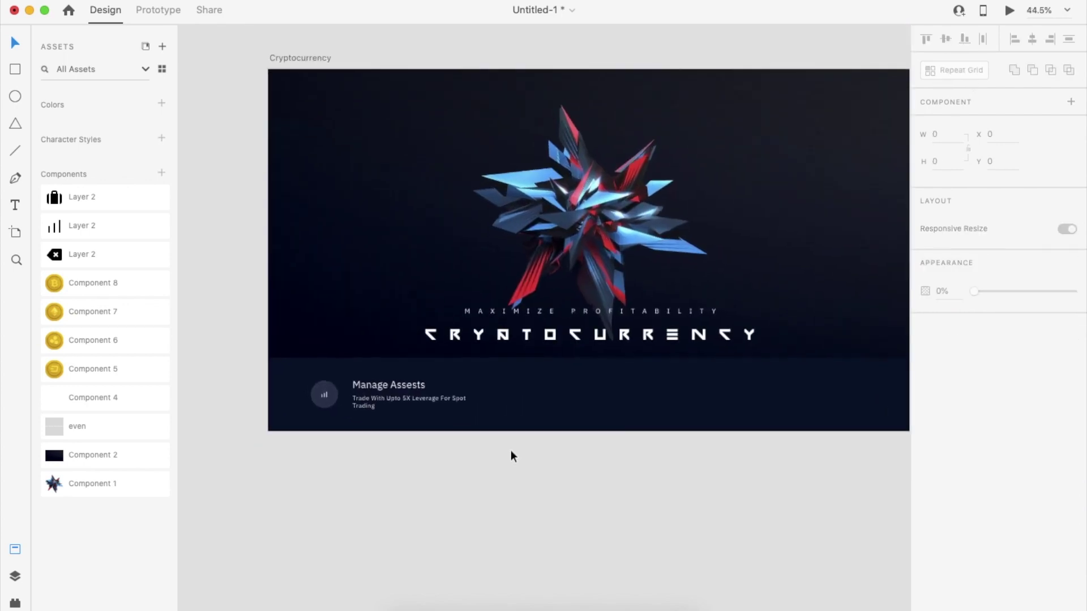
{"action": "left_click", "coordinate": [554, 416]}
{"action": "key", "text": "super+d"}
{"action": "scroll", "coordinate": [560, 414], "scroll_direction": "right", "scroll_amount": 1}
{"action": "left_click_drag", "start_coordinate": [868, 390], "coordinate": [780, 408]}
{"action": "left_click", "coordinate": [947, 423]}
{"action": "left_click", "coordinate": [860, 448]}
Step: Duplicate the blue panel across the bar, turn off Responsive Resize, and resize the panels to 640 wide each
{"action": "key", "text": "super+d"}
{"action": "left_click", "coordinate": [954, 423]}
{"action": "left_click", "coordinate": [882, 390]}
{"action": "key", "text": "super+d"}
{"action": "left_click", "coordinate": [555, 405], "text": "shift"}
{"action": "left_click", "coordinate": [362, 399], "text": "shift"}
{"action": "left_click", "coordinate": [1070, 253]}
{"action": "left_click_drag", "start_coordinate": [847, 390], "coordinate": [868, 390]}
{"action": "double_click", "coordinate": [764, 395]}
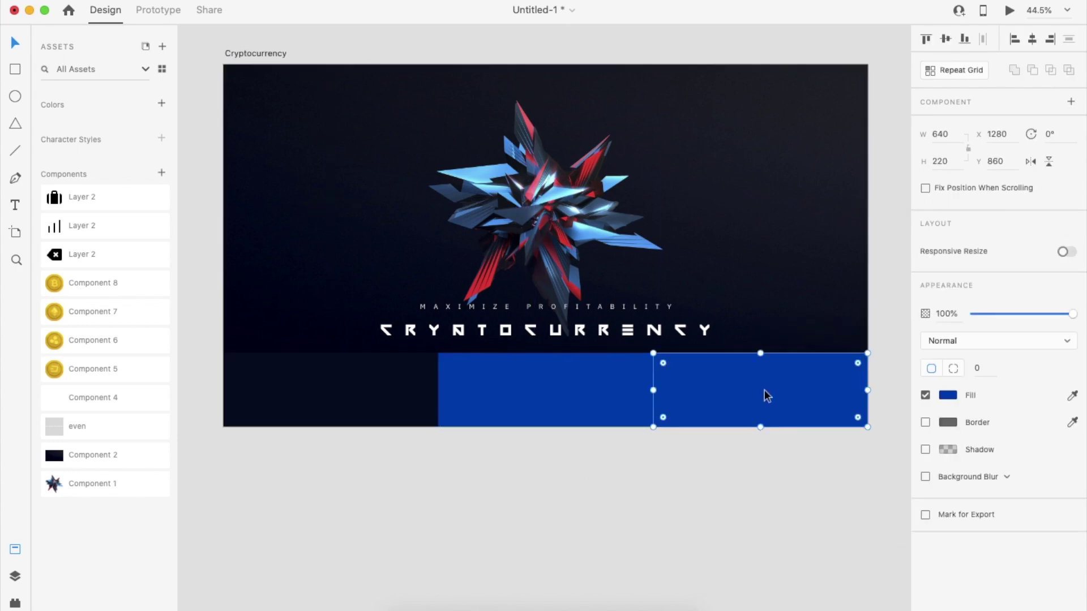
Step: Draw a thin vertical divider line and move it to the boundary between the first and second panels
{"action": "left_click", "coordinate": [674, 364]}
{"action": "left_click", "coordinate": [674, 421], "text": "shift"}
{"action": "key", "text": "v"}
{"action": "left_click_drag", "start_coordinate": [674, 392], "coordinate": [438, 389]}
Step: Delete the middle and right blue panels from the bottom bar
{"action": "left_click", "coordinate": [484, 396]}
{"action": "key", "text": "Delete"}
{"action": "left_click", "coordinate": [734, 394]}
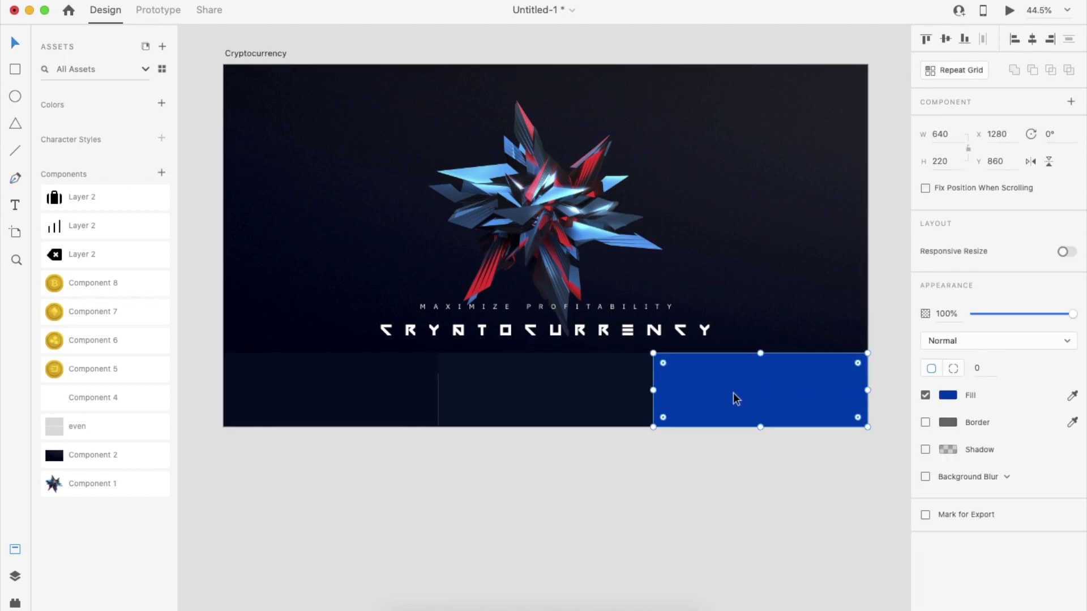
{"action": "key", "text": "Delete"}
Step: Set the fill of the panel behind the Manage Assests text to dark blue #121F86
{"action": "left_click", "coordinate": [390, 403]}
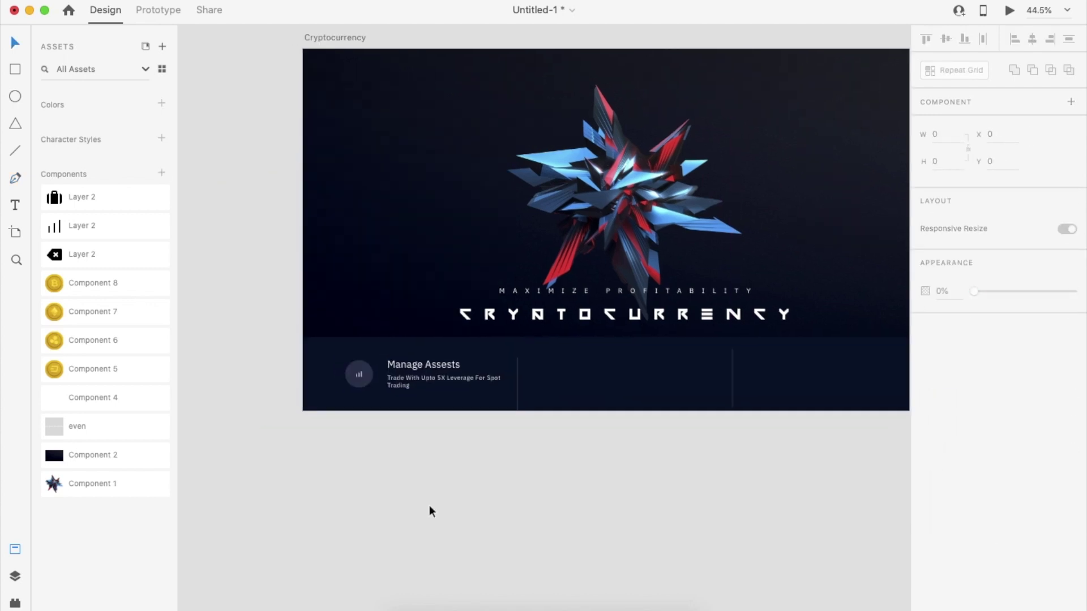
{"action": "left_click", "coordinate": [387, 384]}
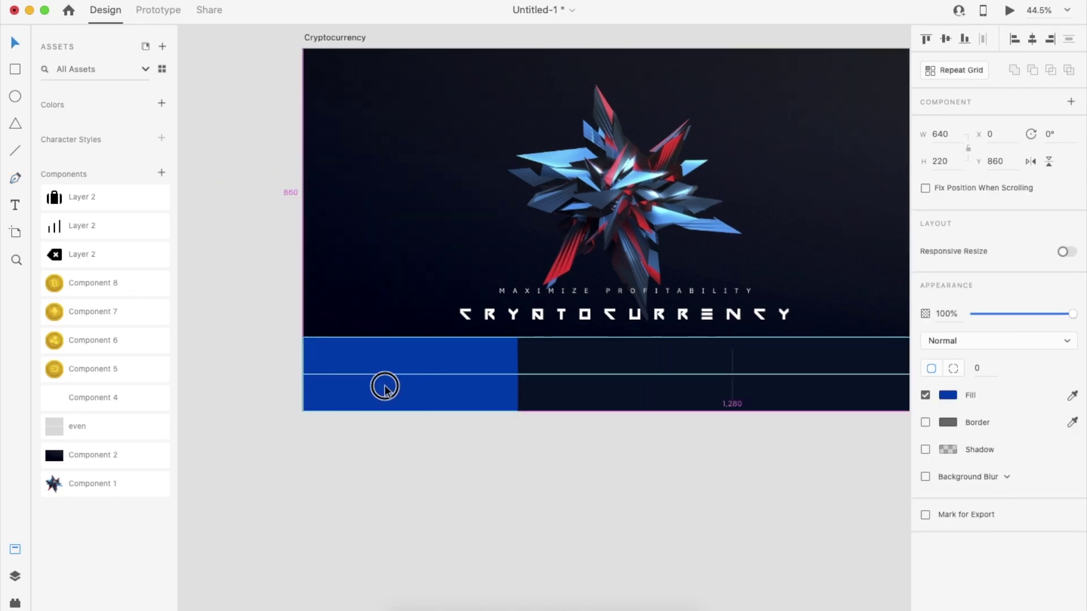
{"action": "left_click", "coordinate": [925, 478]}
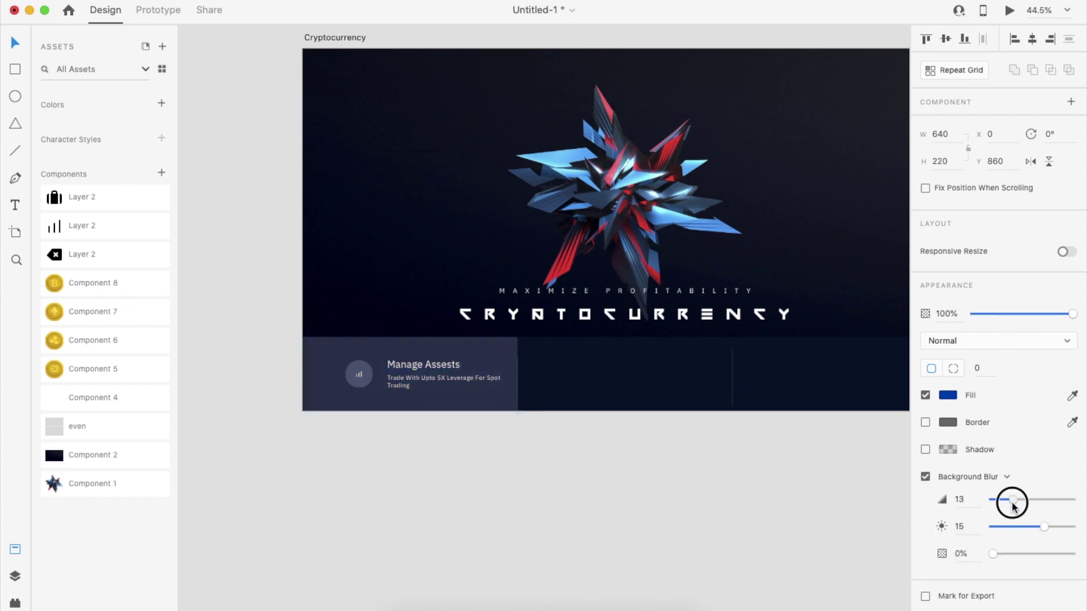
{"action": "left_click", "coordinate": [925, 477]}
{"action": "left_click", "coordinate": [947, 395]}
{"action": "left_click", "coordinate": [869, 376]}
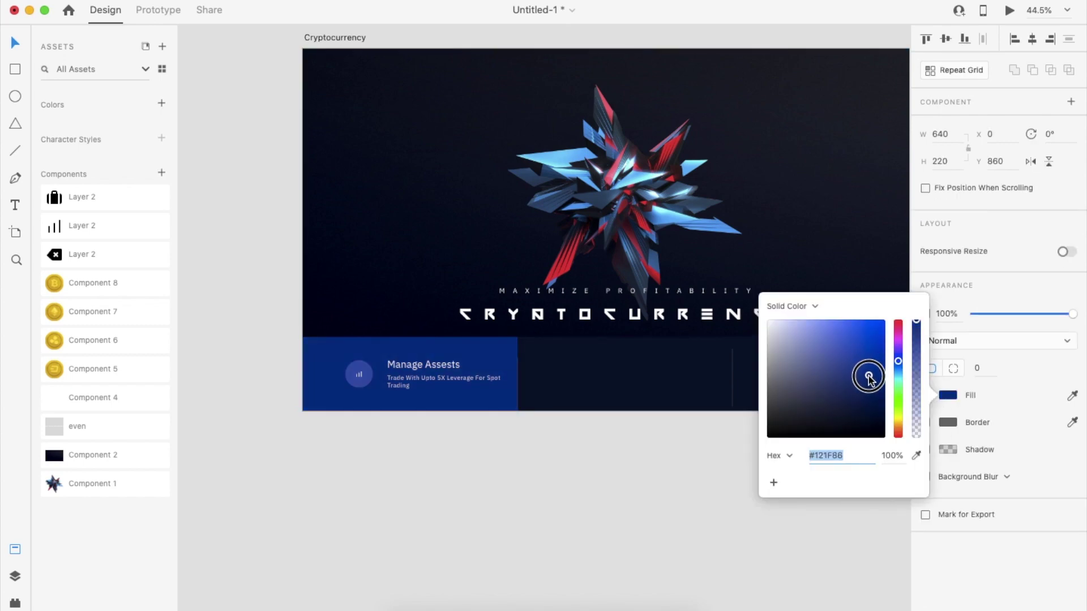
Step: Extend the divider between the second and third panels to the full height of the bottom bar
{"action": "left_click", "coordinate": [518, 371]}
{"action": "scroll", "coordinate": [517, 372], "scroll_direction": "right", "scroll_amount": 2}
{"action": "left_click", "coordinate": [691, 396]}
{"action": "left_click_drag", "start_coordinate": [690, 411], "coordinate": [691, 417]}
{"action": "left_click_drag", "start_coordinate": [690, 352], "coordinate": [691, 344]}
Step: Change the divider's line colour to white and lower its opacity to a faint line
{"action": "left_click", "coordinate": [947, 422]}
{"action": "left_click_drag", "start_coordinate": [792, 377], "coordinate": [657, 240]}
{"action": "left_click", "coordinate": [667, 374]}
{"action": "left_click", "coordinate": [690, 387]}
{"action": "key", "text": "1"}
{"action": "left_click", "coordinate": [693, 391]}
{"action": "scroll", "coordinate": [688, 484], "scroll_direction": "right", "scroll_amount": 3}
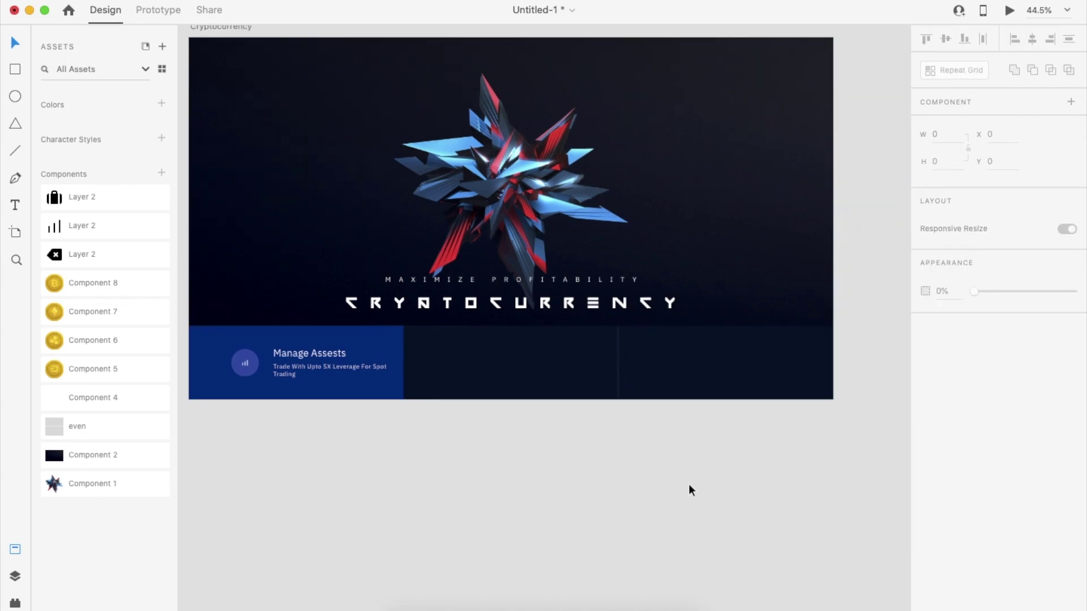
Step: Centre the icon and Manage Assests text horizontally and vertically within the blue panel
{"action": "scroll", "coordinate": [689, 485], "scroll_direction": "down", "scroll_amount": 2}
{"action": "left_click", "coordinate": [346, 380]}
{"action": "left_click", "coordinate": [346, 397], "text": "shift"}
{"action": "left_click", "coordinate": [1032, 39]}
{"action": "left_click", "coordinate": [946, 40]}
{"action": "left_click", "coordinate": [588, 440]}
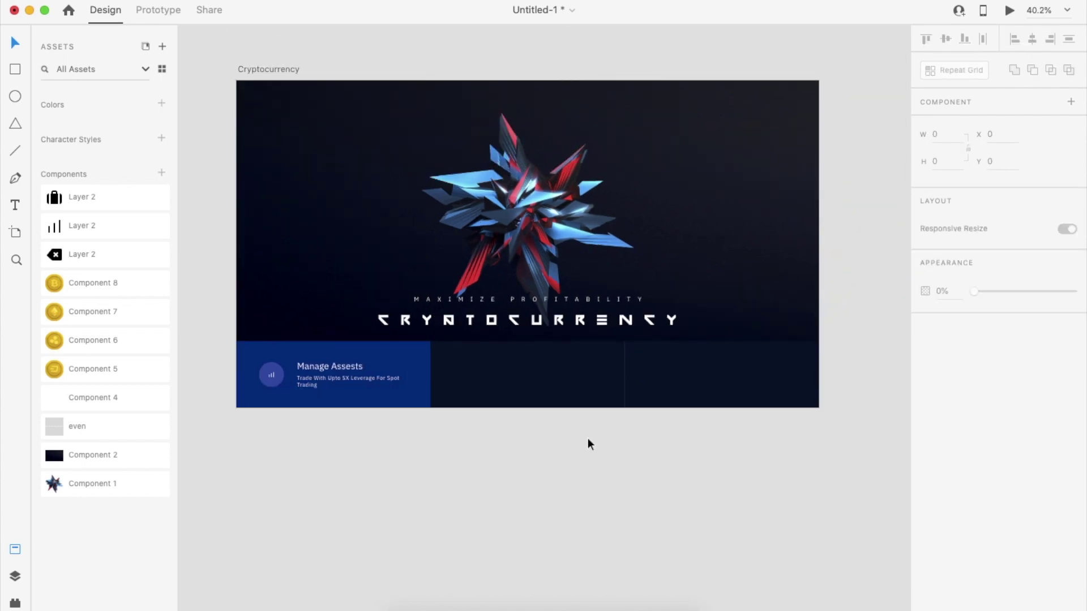
Step: Duplicate the icon and Manage Assests text group into the second panel and nudge the original slightly left
{"action": "left_click", "coordinate": [346, 377]}
{"action": "left_click_drag", "start_coordinate": [347, 375], "coordinate": [541, 375]}
{"action": "left_click", "coordinate": [340, 379]}
{"action": "key", "text": "Left"}
{"action": "key", "text": "Left"}
{"action": "key", "text": "Left"}
{"action": "key", "text": "Left"}
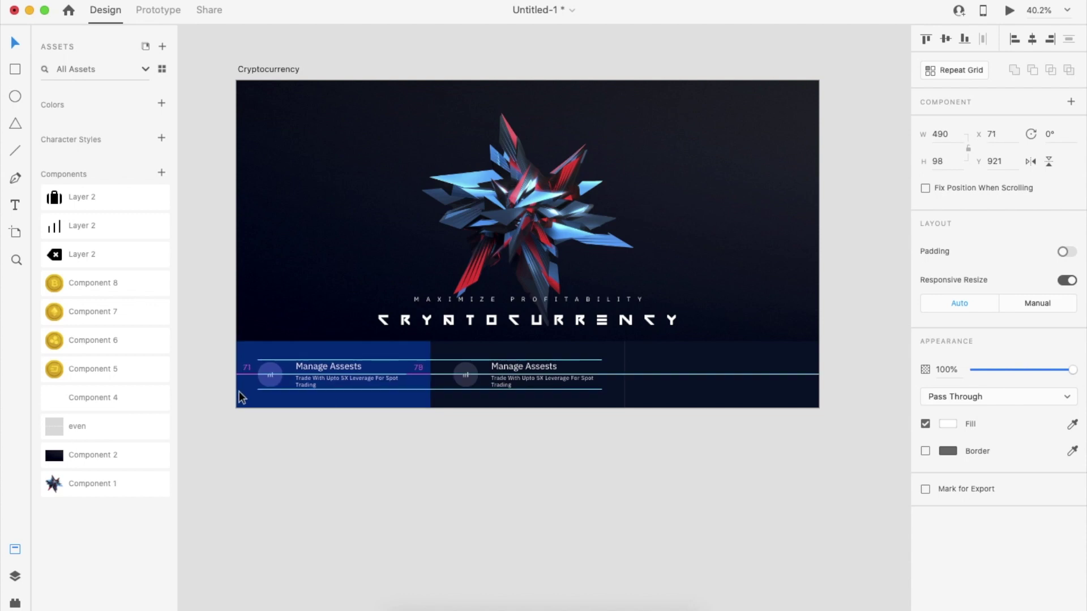
Step: Place a copy of the icon and Manage Assests text group in the third panel at X 1351
{"action": "left_click_drag", "start_coordinate": [426, 379], "coordinate": [634, 383]}
{"action": "key", "text": "Right"}
{"action": "key", "text": "Right"}
{"action": "key", "text": "Right"}
{"action": "key", "text": "Right"}
{"action": "key", "text": "Right"}
{"action": "key", "text": "Right"}
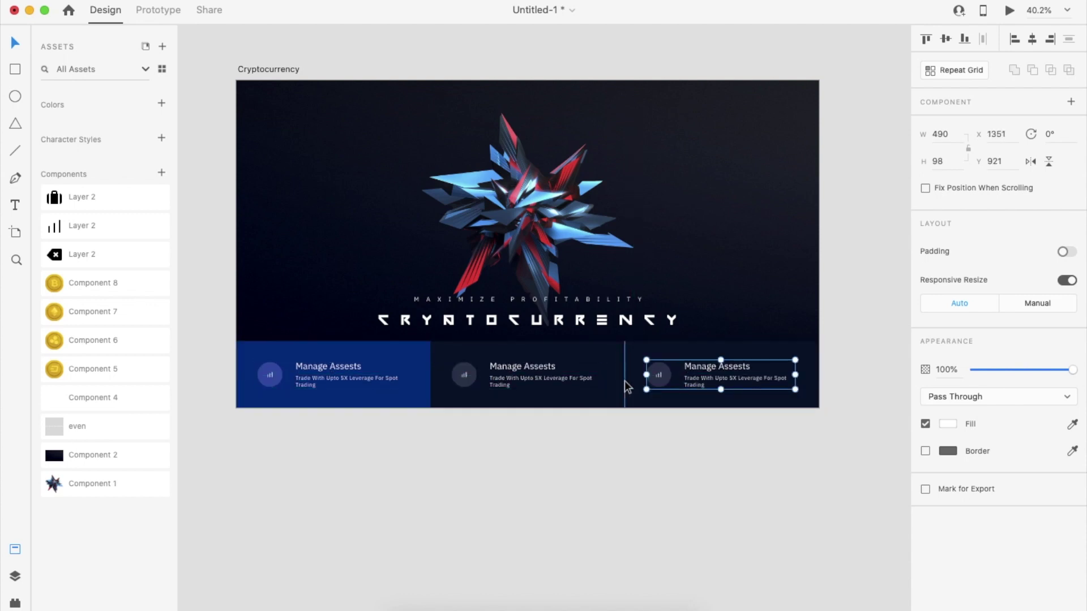
Step: Add the briefcase icon component, ungroup it and place it on the second panel's circle
{"action": "left_click_drag", "start_coordinate": [108, 200], "coordinate": [353, 442]}
{"action": "key", "text": "super+shift+g"}
{"action": "left_click_drag", "start_coordinate": [352, 442], "coordinate": [463, 375]}
Step: Fill the circle behind the first panel's bar-chart icon with a red sampled from the star artwork
{"action": "double_click", "coordinate": [271, 374]}
{"action": "left_click_drag", "start_coordinate": [274, 368], "coordinate": [274, 369]}
{"action": "left_click", "coordinate": [926, 454]}
{"action": "left_click", "coordinate": [1072, 373]}
{"action": "left_click", "coordinate": [475, 269]}
{"action": "left_click", "coordinate": [321, 473]}
Step: Remove the bar-chart icon from the second panel's circle and centre the briefcase icon within the circle
{"action": "scroll", "coordinate": [456, 488], "scroll_direction": "up", "scroll_amount": 3}
{"action": "left_click", "coordinate": [452, 345]}
{"action": "left_click", "coordinate": [455, 352]}
{"action": "left_click", "coordinate": [453, 344]}
{"action": "scroll", "coordinate": [465, 348], "scroll_direction": "up", "scroll_amount": 5}
{"action": "left_click", "coordinate": [465, 349], "text": "shift"}
{"action": "left_click", "coordinate": [1033, 41]}
{"action": "left_click", "coordinate": [945, 39]}
Step: Set the fill of the briefcase icon in the second panel to white #FFFFFF
{"action": "left_click", "coordinate": [480, 381]}
{"action": "double_click", "coordinate": [439, 335]}
{"action": "left_click", "coordinate": [953, 403]}
{"action": "left_click_drag", "start_coordinate": [809, 363], "coordinate": [762, 322]}
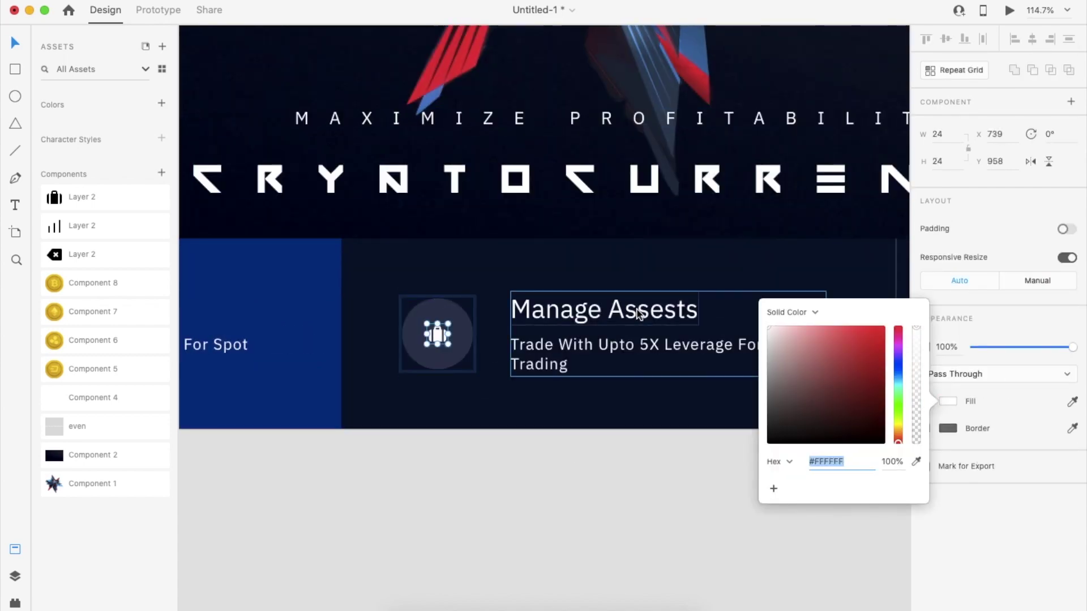
Step: Change the second panel's heading to Credit Card Payment and its description to Buy Cryptocurrency With Your Credit Card Via Our Certified Partner
{"action": "double_click", "coordinate": [640, 314]}
{"action": "key", "text": "super+a"}
{"action": "type", "text": "C"}
{"action": "double_click", "coordinate": [668, 365]}
{"action": "type", "text": "Buy"}
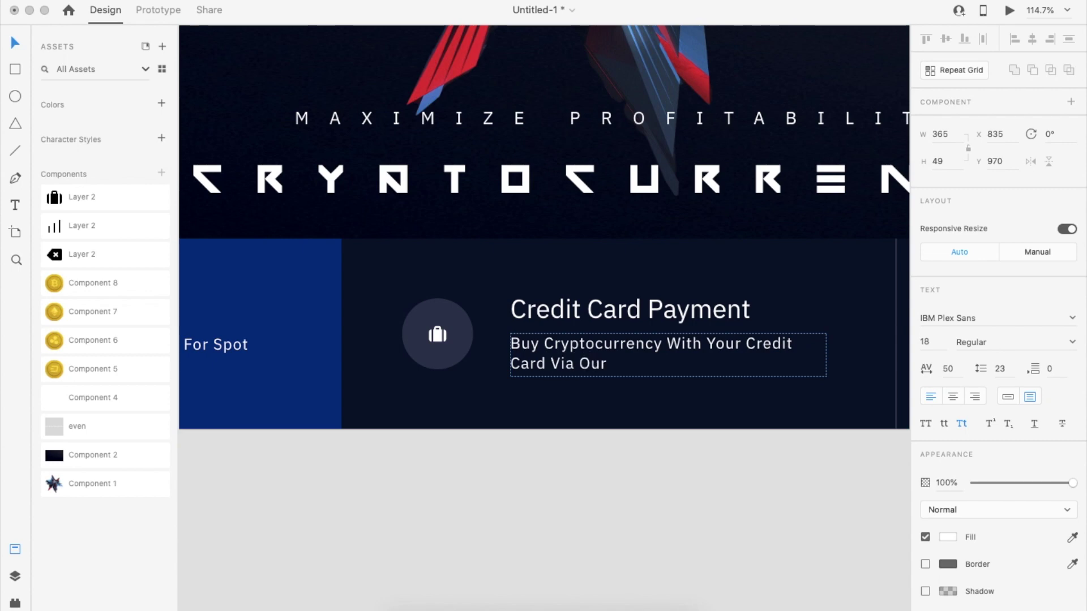
{"action": "left_click", "coordinate": [715, 453]}
Step: Replace the bar-chart icon in the third panel's circle with the white tag-shaped icon marked with an X
{"action": "scroll", "coordinate": [718, 420], "scroll_direction": "down", "scroll_amount": 5}
{"action": "scroll", "coordinate": [717, 419], "scroll_direction": "right", "scroll_amount": 3}
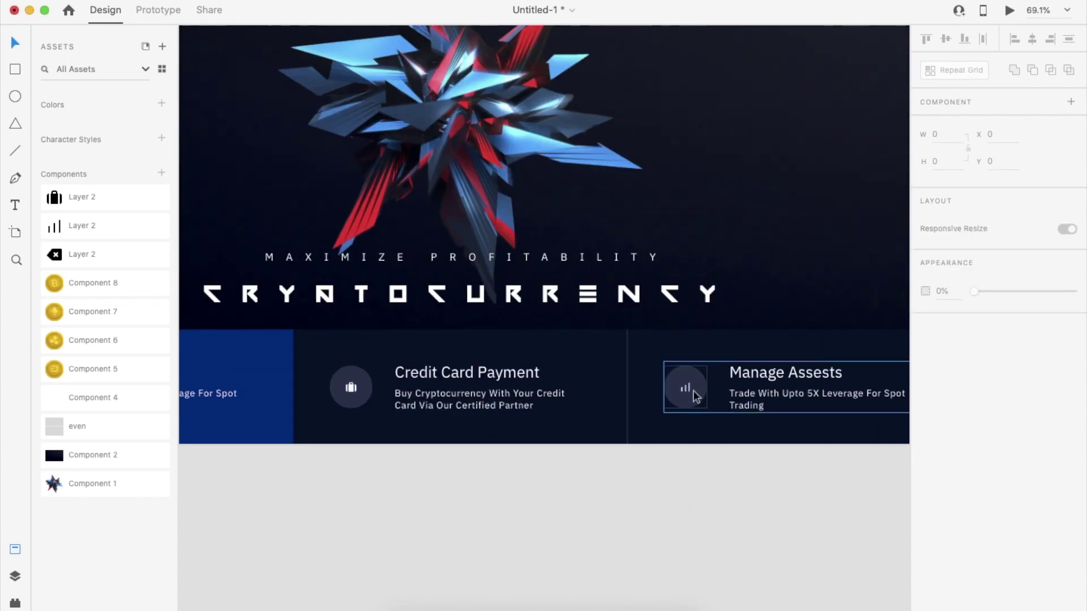
{"action": "left_click_drag", "start_coordinate": [88, 244], "coordinate": [684, 387]}
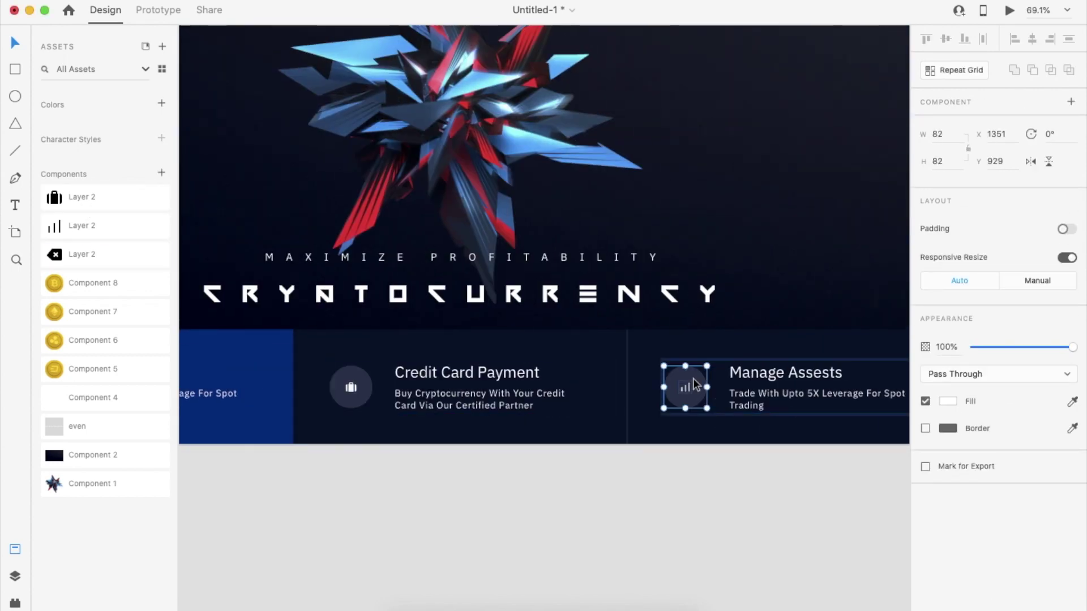
{"action": "key", "text": "super+3"}
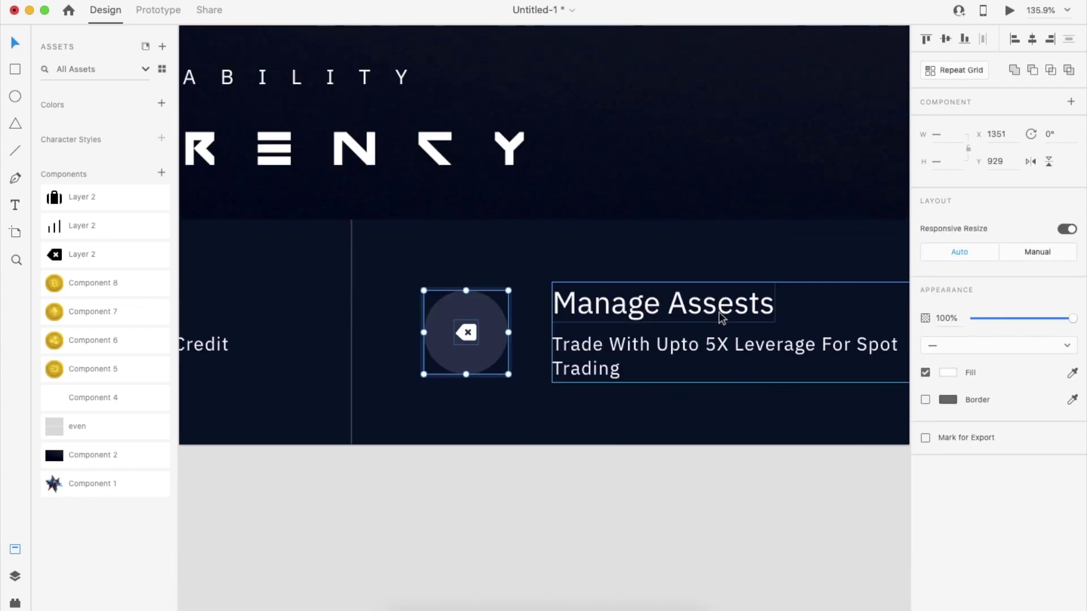
Step: Change the third panel's heading to Secure Storage
{"action": "double_click", "coordinate": [663, 306]}
{"action": "type", "text": "Secure Stora"}
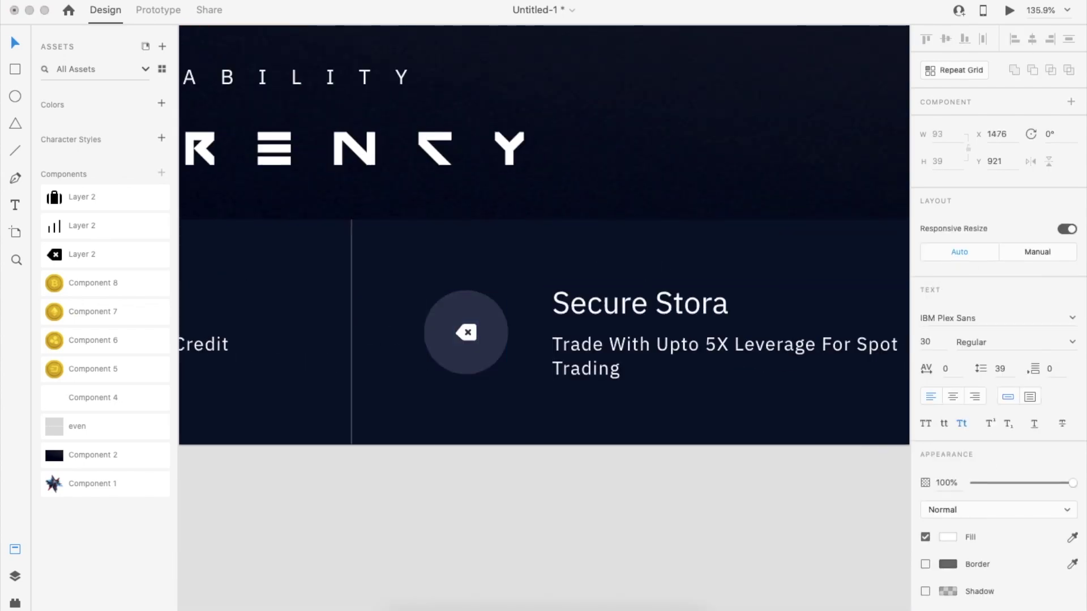
{"action": "type", "text": "ge"}
{"action": "key", "text": "Escape"}
Step: Correct the spelling of the first panel's heading to Manage Assets
{"action": "scroll", "coordinate": [456, 358], "scroll_direction": "down", "scroll_amount": 4}
{"action": "double_click", "coordinate": [458, 354]}
{"action": "key", "text": "Escape"}
{"action": "scroll", "coordinate": [441, 354], "scroll_direction": "left", "scroll_amount": 6}
{"action": "double_click", "coordinate": [415, 351]}
{"action": "double_click", "coordinate": [418, 350]}
{"action": "type", "text": "Assets"}
{"action": "left_click", "coordinate": [473, 437]}
Step: Change the third panel's description to Credit Funds Held In Dedicated Multi-Sign Code Wallet. 24/7 Monitoring
{"action": "scroll", "coordinate": [475, 437], "scroll_direction": "right", "scroll_amount": 10}
{"action": "scroll", "coordinate": [514, 348], "scroll_direction": "up", "scroll_amount": 4}
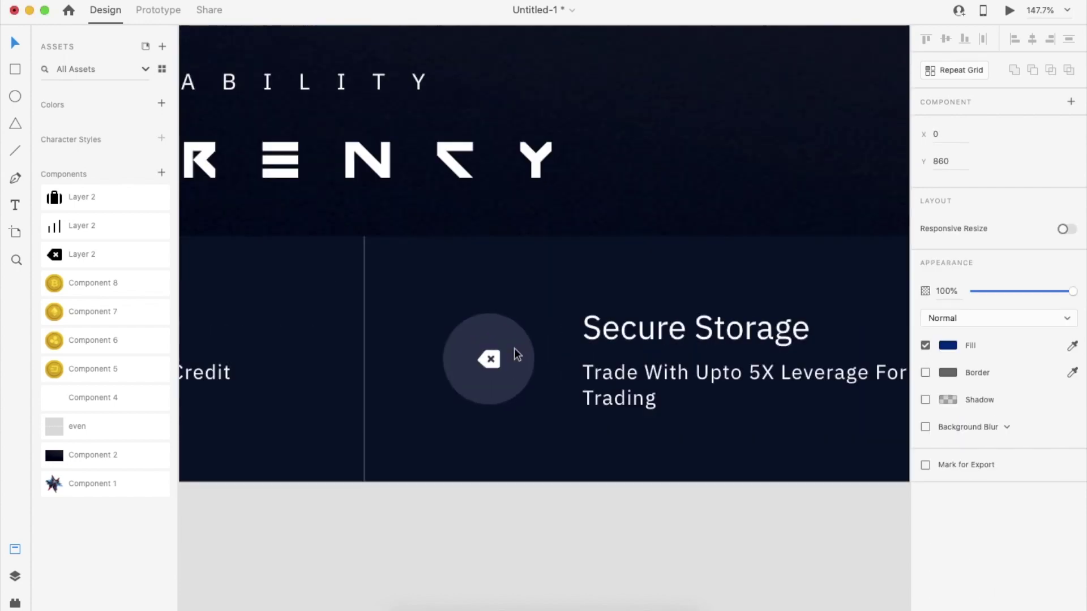
{"action": "scroll", "coordinate": [543, 352], "scroll_direction": "right", "scroll_amount": 3}
{"action": "double_click", "coordinate": [595, 355]}
{"action": "double_click", "coordinate": [594, 357]}
{"action": "type", "text": "Credit"}
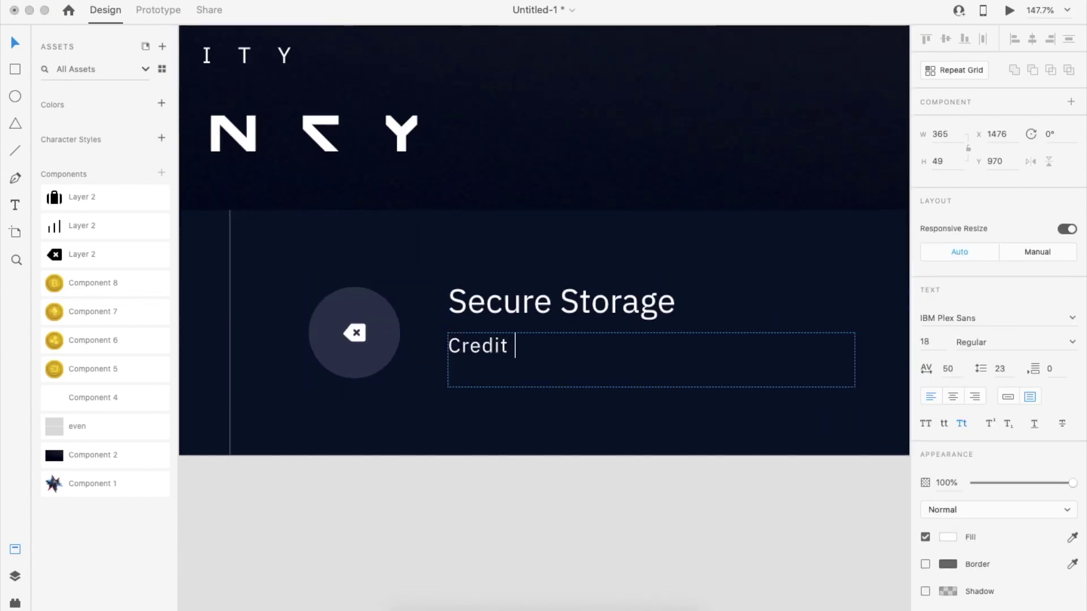
{"action": "type", "text": " Funds Held In De"}
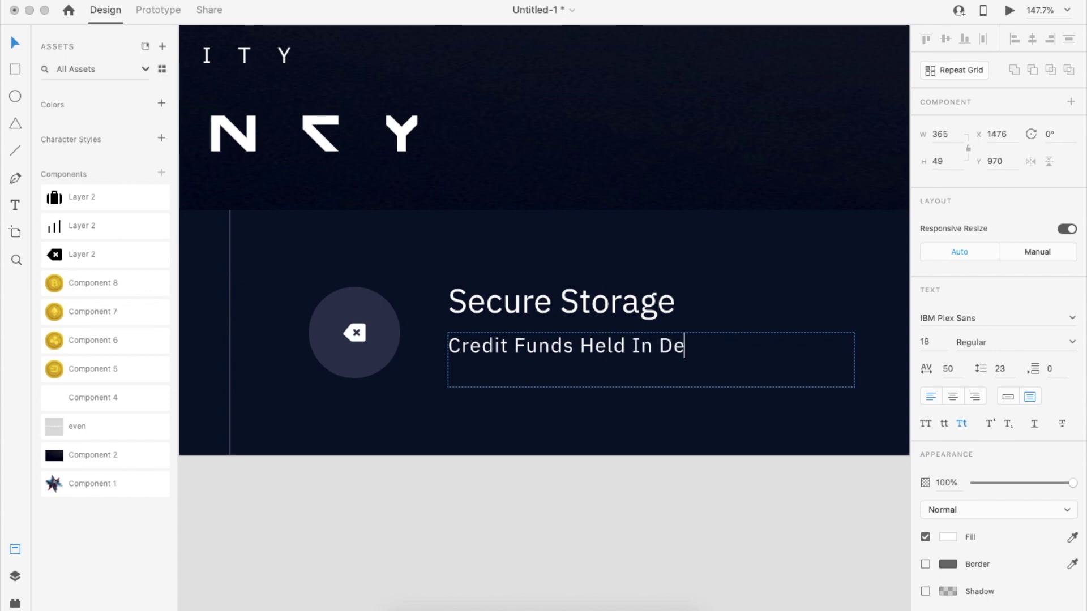
{"action": "type", "text": "dicated Mullet"}
{"action": "type", "text": "-Sign Code Wallet. 24/7"}
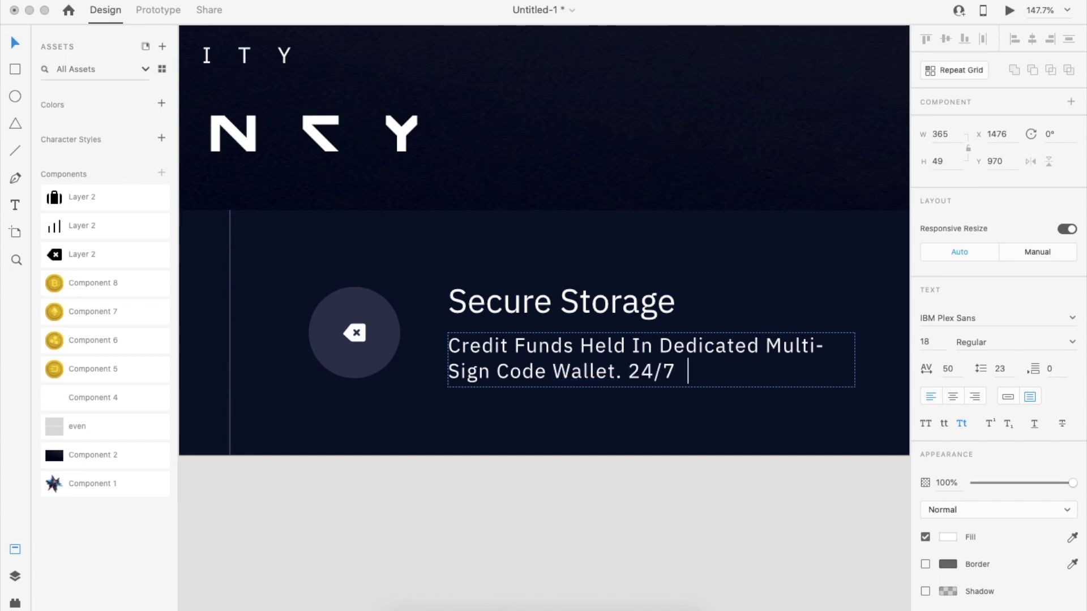
{"action": "type", "text": "nitoring."}
{"action": "key", "text": "Escape"}
{"action": "left_click", "coordinate": [557, 509]}
{"action": "scroll", "coordinate": [561, 541], "scroll_direction": "down", "scroll_amount": 10}
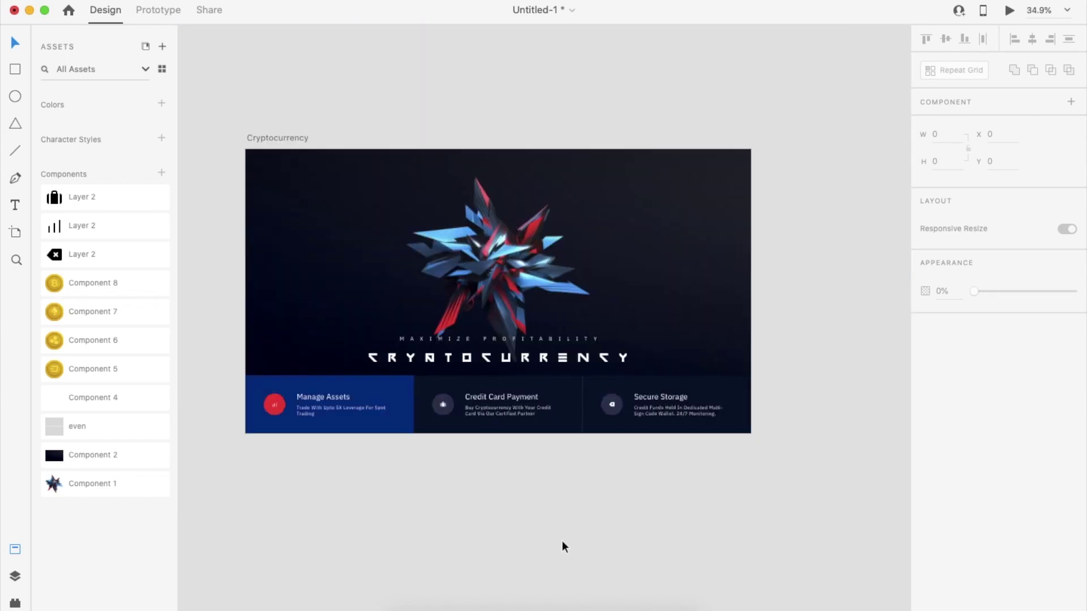
Step: Adjust the hero layout by raising the subtitle and title slightly over the star artwork, centred horizontally
{"action": "scroll", "coordinate": [561, 541], "scroll_direction": "up", "scroll_amount": 1}
{"action": "left_click_drag", "start_coordinate": [573, 266], "coordinate": [571, 253]}
{"action": "left_click", "coordinate": [572, 255]}
{"action": "left_click_drag", "start_coordinate": [660, 328], "coordinate": [687, 352]}
{"action": "left_click_drag", "start_coordinate": [579, 235], "coordinate": [580, 244]}
{"action": "key", "text": "super+z"}
{"action": "key", "text": "super+z"}
{"action": "left_click", "coordinate": [1031, 39]}
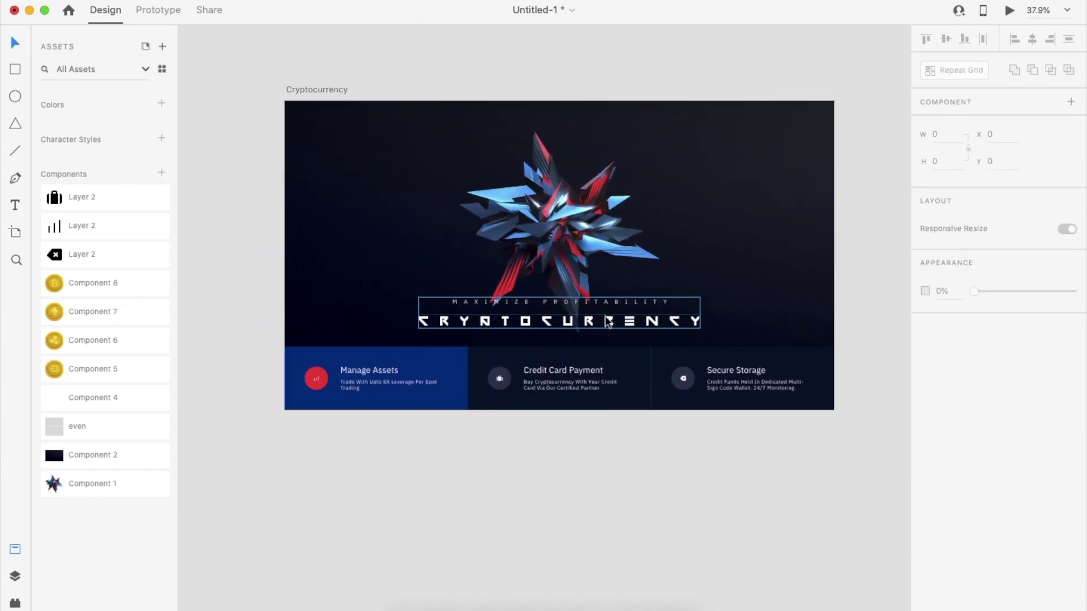
{"action": "left_click_drag", "start_coordinate": [605, 318], "coordinate": [604, 308]}
{"action": "left_click", "coordinate": [642, 392]}
Step: Lower the opacity of the Credit Card Payment and Secure Storage text blocks to 50%
{"action": "double_click", "coordinate": [572, 371]}
{"action": "key", "text": "5"}
{"action": "double_click", "coordinate": [747, 376]}
{"action": "key", "text": "5"}
{"action": "left_click", "coordinate": [730, 480]}
{"action": "scroll", "coordinate": [677, 477], "scroll_direction": "up", "scroll_amount": 2}
{"action": "scroll", "coordinate": [670, 470], "scroll_direction": "left", "scroll_amount": 2}
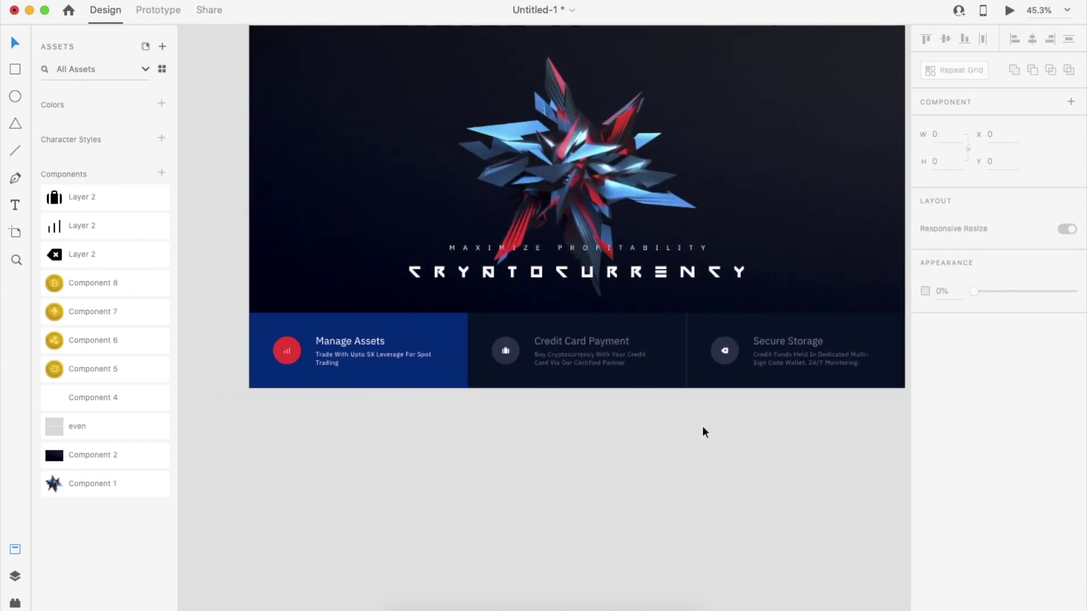
{"action": "scroll", "coordinate": [532, 475], "scroll_direction": "down", "scroll_amount": 2}
{"action": "scroll", "coordinate": [532, 482], "scroll_direction": "up", "scroll_amount": 2}
{"action": "scroll", "coordinate": [493, 476], "scroll_direction": "left", "scroll_amount": 2}
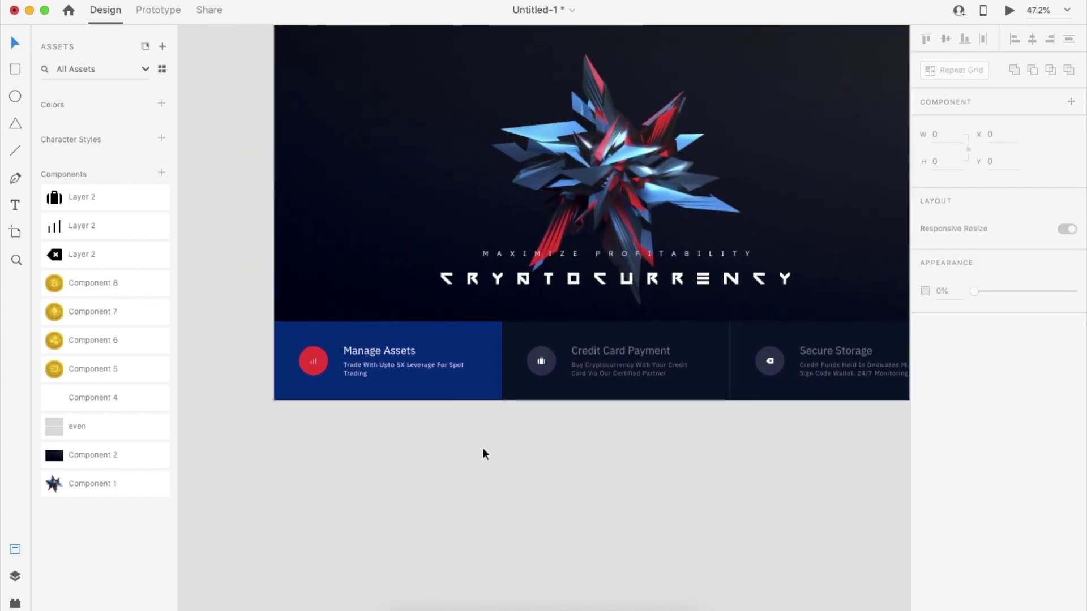
Step: Duplicate the Cryptocurrency artboard beside the original
{"action": "scroll", "coordinate": [396, 408], "scroll_direction": "down", "scroll_amount": 3}
{"action": "scroll", "coordinate": [690, 217], "scroll_direction": "right", "scroll_amount": 2}
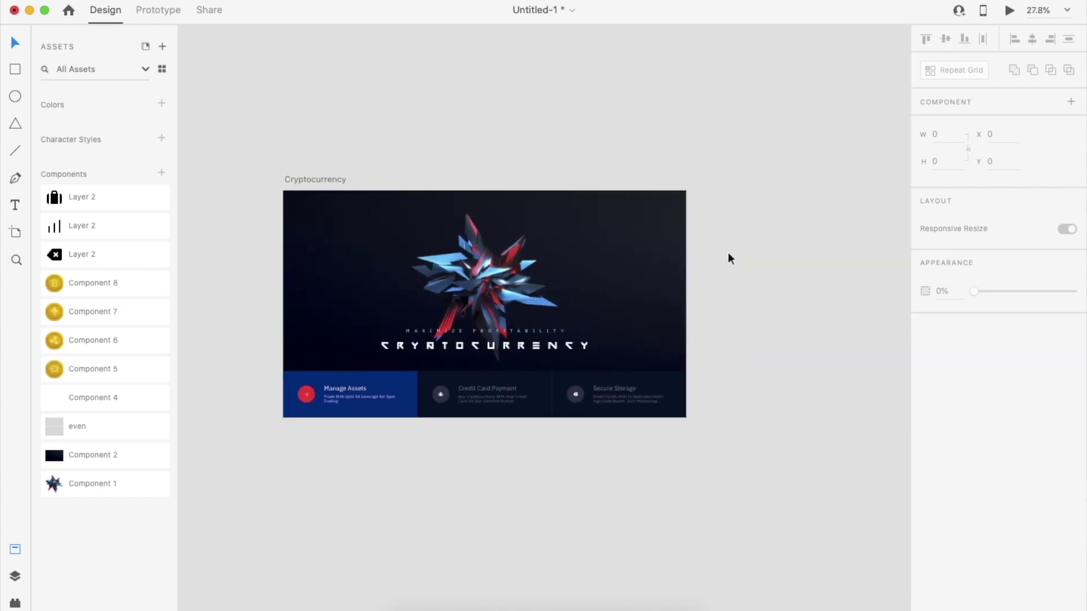
{"action": "scroll", "coordinate": [318, 178], "scroll_direction": "down", "scroll_amount": 1}
{"action": "left_click", "coordinate": [318, 179]}
{"action": "left_click_drag", "start_coordinate": [319, 179], "coordinate": [729, 182]}
Step: Delete the star, title and feature bar from the duplicated artboard, keeping only the dark background
{"action": "scroll", "coordinate": [753, 147], "scroll_direction": "right", "scroll_amount": 4}
{"action": "left_click", "coordinate": [777, 112]}
{"action": "left_click_drag", "start_coordinate": [481, 450], "coordinate": [742, 294]}
{"action": "key", "text": "Delete"}
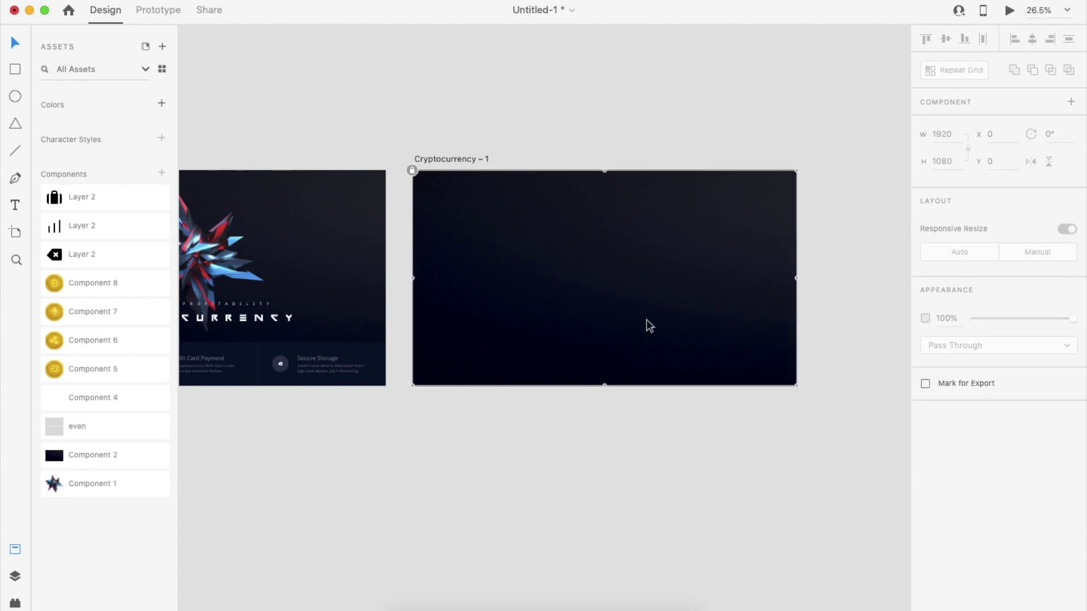
Step: Copy the subtitle and title block from the first artboard onto the empty second artboard
{"action": "scroll", "coordinate": [646, 319], "scroll_direction": "left", "scroll_amount": 2}
{"action": "left_click", "coordinate": [343, 316]}
{"action": "key", "text": "super+c"}
{"action": "left_click", "coordinate": [594, 271]}
{"action": "key", "text": "super+v"}
Step: Align the copied title block to the second artboard's top edge and move it down 110 px
{"action": "left_click", "coordinate": [924, 39]}
{"action": "key", "text": "shift+Down"}
{"action": "key", "text": "shift+Down"}
{"action": "key", "text": "shift+Down"}
{"action": "key", "text": "shift+Down"}
{"action": "key", "text": "shift+Down"}
{"action": "key", "text": "shift+Down"}
{"action": "key", "text": "shift+Down"}
{"action": "key", "text": "shift+Down"}
{"action": "key", "text": "shift+Down"}
{"action": "key", "text": "shift+Down"}
{"action": "key", "text": "shift+Down"}
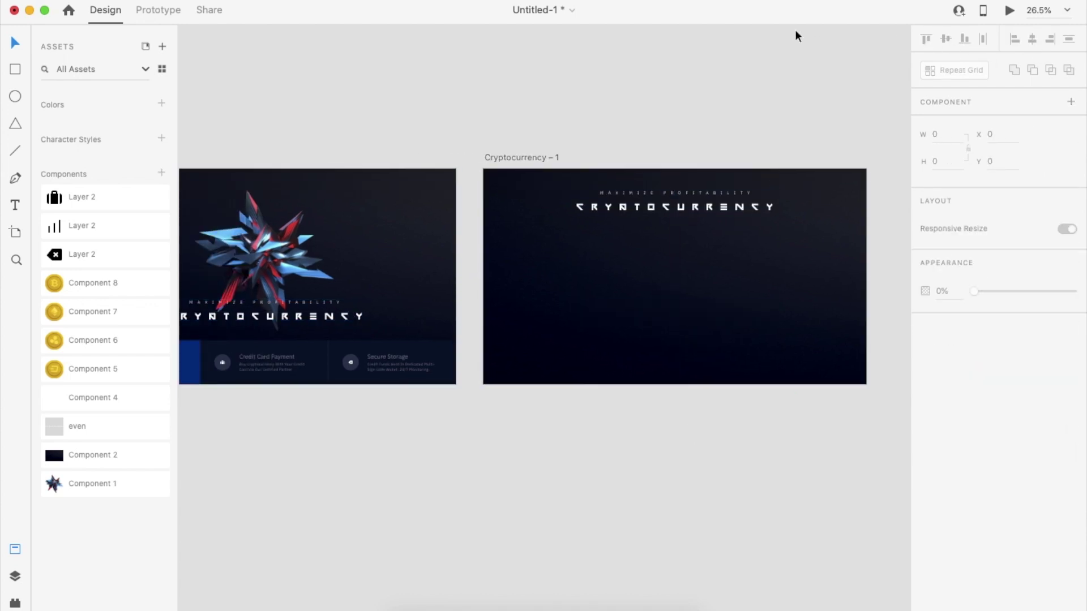
{"action": "left_click", "coordinate": [795, 33]}
{"action": "scroll", "coordinate": [587, 267], "scroll_direction": "right", "scroll_amount": 2}
{"action": "scroll", "coordinate": [586, 267], "scroll_direction": "up", "scroll_amount": 4}
{"action": "scroll", "coordinate": [488, 299], "scroll_direction": "right", "scroll_amount": 1}
{"action": "left_click_drag", "start_coordinate": [120, 283], "coordinate": [400, 303]}
{"action": "key", "text": "super+shift+g"}
{"action": "key", "text": "super+z"}
{"action": "key", "text": "super+z"}
Step: Place the four gold coin components, Component 5 through Component 8, on the second artboard
{"action": "left_click", "coordinate": [93, 369]}
{"action": "left_click", "coordinate": [96, 284], "text": "shift"}
{"action": "left_click_drag", "start_coordinate": [95, 285], "coordinate": [495, 347]}
{"action": "scroll", "coordinate": [495, 347], "scroll_direction": "down", "scroll_amount": 5}
Step: Ungroup the four coin components and scale the coins down to 64 by 64
{"action": "left_click", "coordinate": [527, 380]}
{"action": "left_click", "coordinate": [590, 379], "text": "shift"}
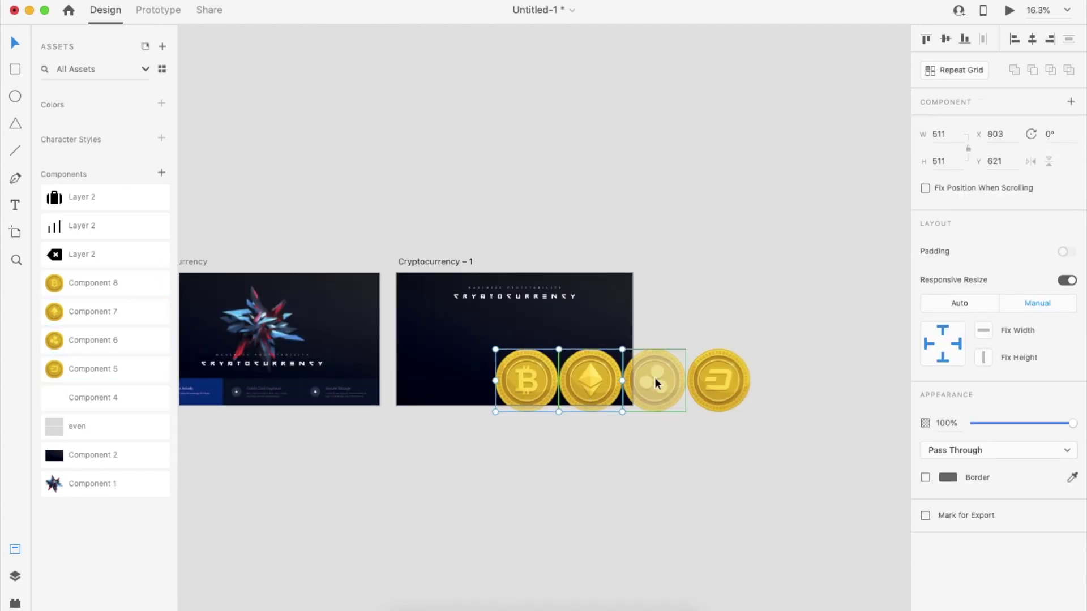
{"action": "left_click", "coordinate": [655, 380], "text": "shift"}
{"action": "left_click_drag", "start_coordinate": [729, 376], "coordinate": [718, 456]}
{"action": "key", "text": "super+shift+g"}
{"action": "left_click_drag", "start_coordinate": [738, 493], "coordinate": [669, 437]}
{"action": "scroll", "coordinate": [474, 324], "scroll_direction": "up", "scroll_amount": 5}
Step: Stack the four coins in a vertical column at X 418 below the title, with the Bitcoin coin uppermost
{"action": "left_click_drag", "start_coordinate": [507, 430], "coordinate": [399, 396]}
{"action": "left_click", "coordinate": [476, 368]}
{"action": "left_click_drag", "start_coordinate": [452, 329], "coordinate": [396, 576]}
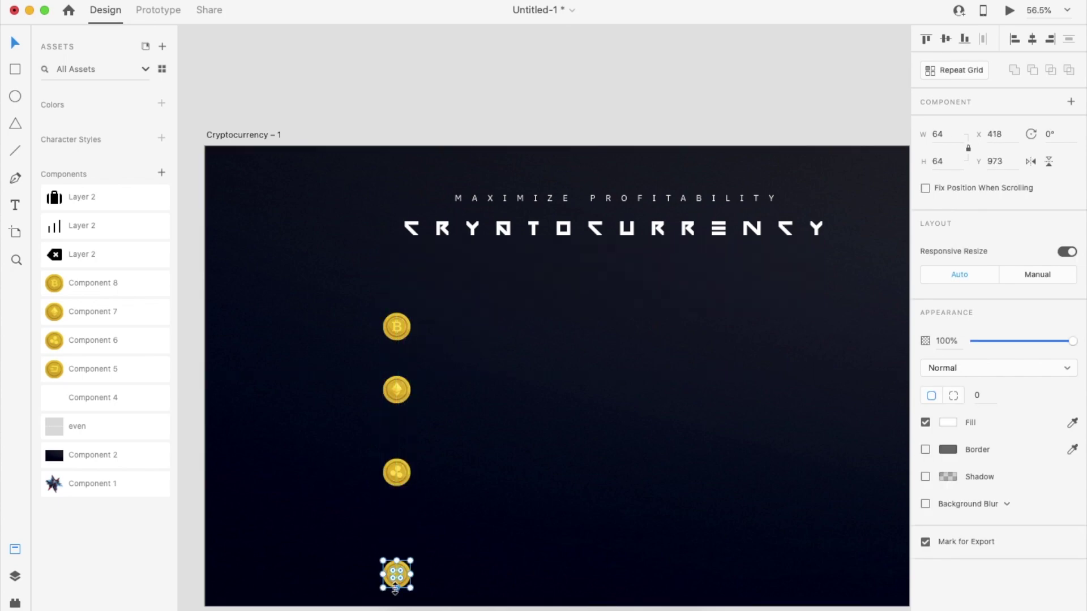
Step: Raise the lowest coin and space all four coins evenly down the column
{"action": "scroll", "coordinate": [398, 571], "scroll_direction": "down", "scroll_amount": 3}
{"action": "left_click_drag", "start_coordinate": [409, 456], "coordinate": [410, 431]}
{"action": "left_click", "coordinate": [407, 382], "text": "shift"}
{"action": "left_click", "coordinate": [408, 323], "text": "shift"}
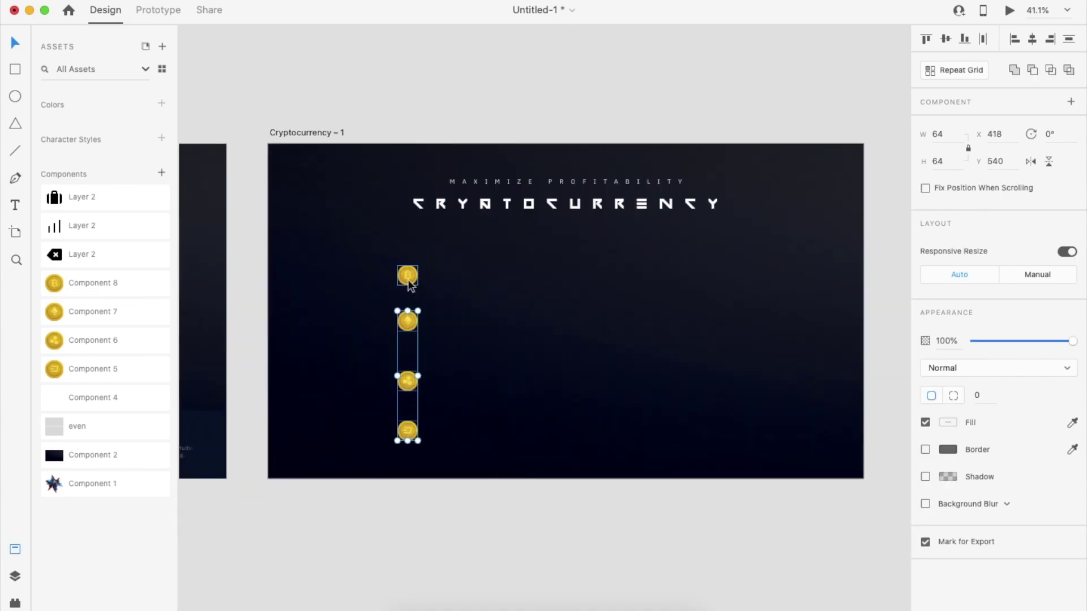
{"action": "left_click", "coordinate": [546, 522]}
Step: Copy a heading text from the first artboard's feature bar onto the coin artboard
{"action": "scroll", "coordinate": [514, 288], "scroll_direction": "left", "scroll_amount": 5}
{"action": "double_click", "coordinate": [354, 441]}
{"action": "scroll", "coordinate": [430, 362], "scroll_direction": "right", "scroll_amount": 5}
{"action": "left_click", "coordinate": [491, 287]}
{"action": "scroll", "coordinate": [490, 287], "scroll_direction": "up", "scroll_amount": 3}
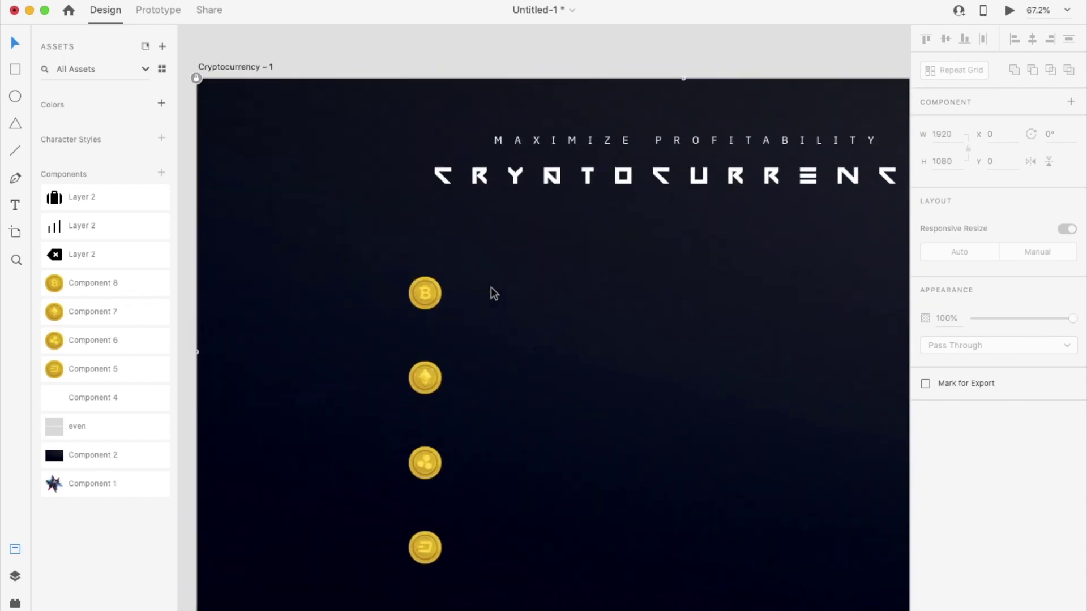
{"action": "key", "text": "super+v"}
Step: Place the copied text beside the Bitcoin coin and change it to Bitcoin BTC
{"action": "left_click_drag", "start_coordinate": [542, 319], "coordinate": [536, 296]}
{"action": "double_click", "coordinate": [537, 296]}
{"action": "type", "text": "Bitc"}
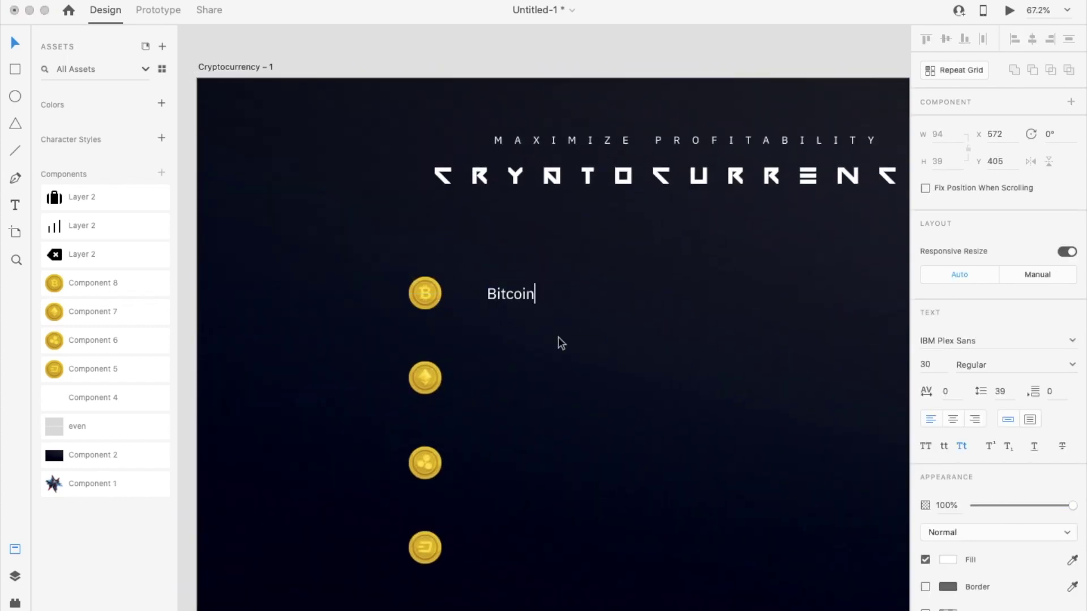
{"action": "key", "text": "Escape"}
Step: Duplicate the label beside the second and third coins and change the copies to Ethereum ETH and Ripple XRP
{"action": "scroll", "coordinate": [441, 333], "scroll_direction": "down", "scroll_amount": 3}
{"action": "left_click_drag", "start_coordinate": [499, 309], "coordinate": [499, 365]}
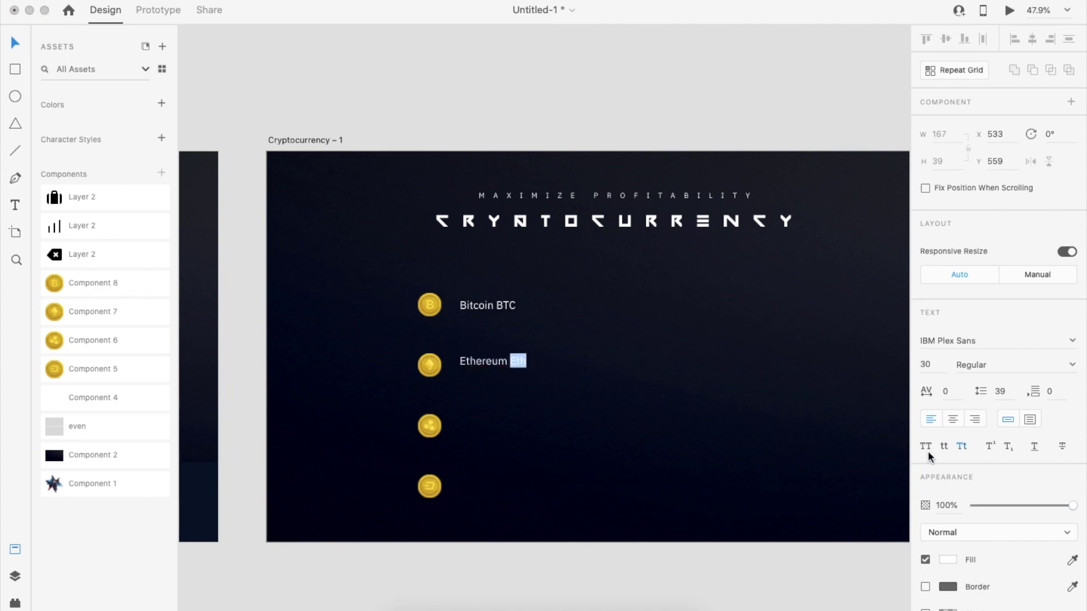
{"action": "key", "text": "Escape"}
{"action": "left_click_drag", "start_coordinate": [498, 362], "coordinate": [522, 430]}
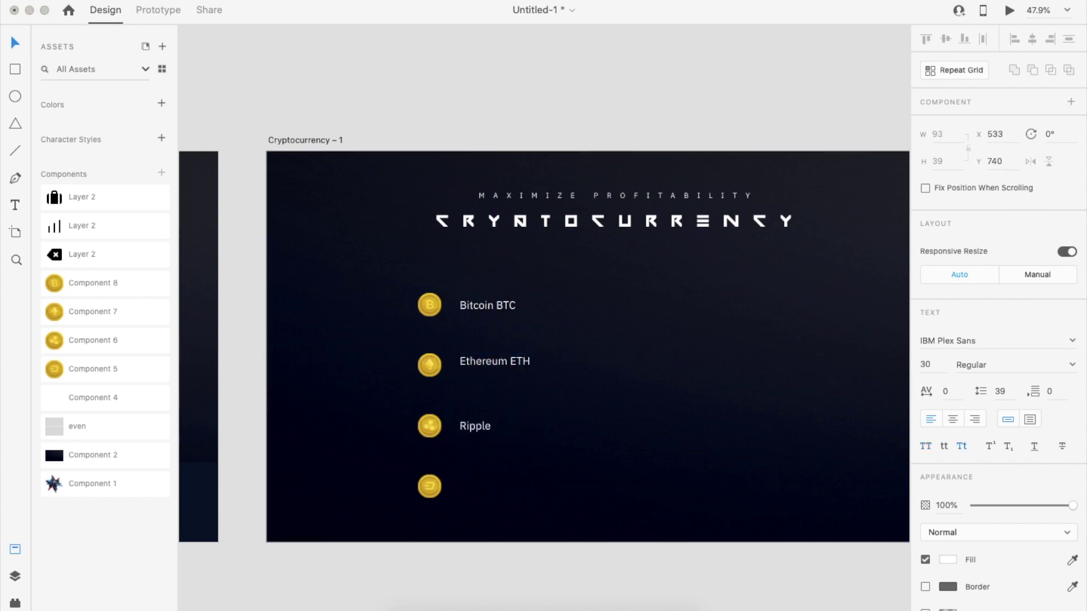
{"action": "key", "text": "Escape"}
Step: Duplicate the Ripple label beside the fourth coin and change the copies' text to read Ripple XRP and Litecoin LTC
{"action": "left_click_drag", "start_coordinate": [504, 425], "coordinate": [504, 485]}
{"action": "double_click", "coordinate": [504, 485]}
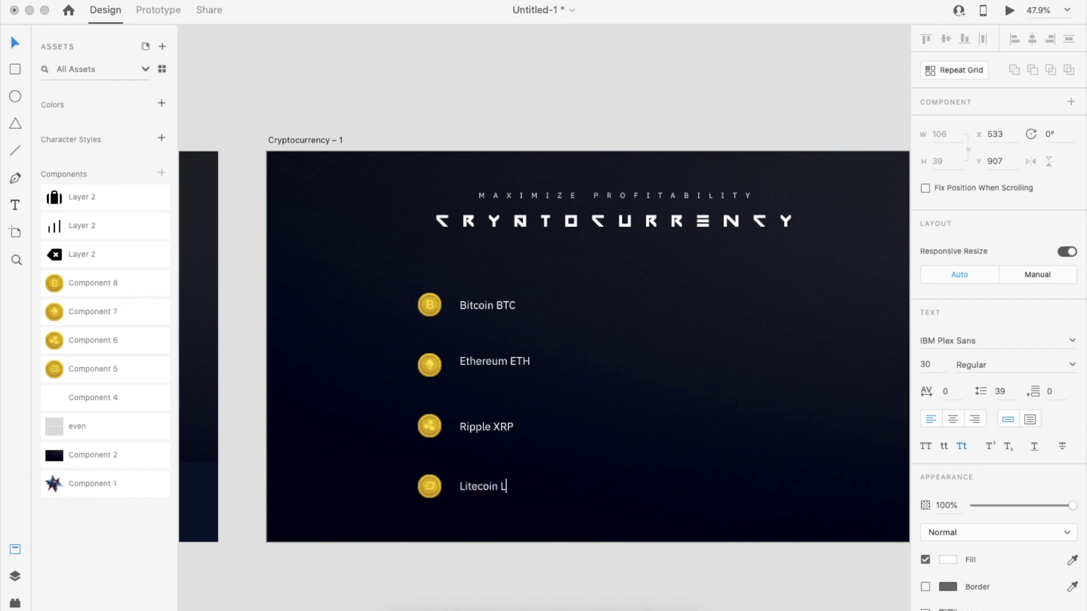
{"action": "left_click", "coordinate": [926, 446]}
{"action": "scroll", "coordinate": [691, 365], "scroll_direction": "down", "scroll_amount": 3}
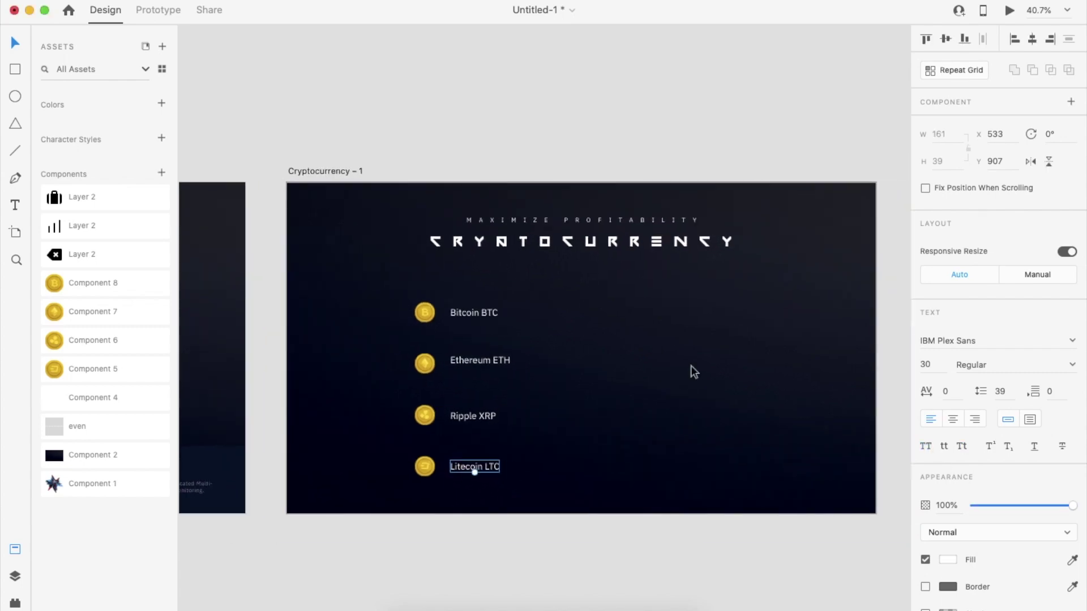
Step: Copy the Bitcoin label into a price column in the same row and change it to $10,120.02
{"action": "left_click_drag", "start_coordinate": [461, 318], "coordinate": [586, 320]}
{"action": "double_click", "coordinate": [586, 319]}
{"action": "type", "text": "$10,120.02"}
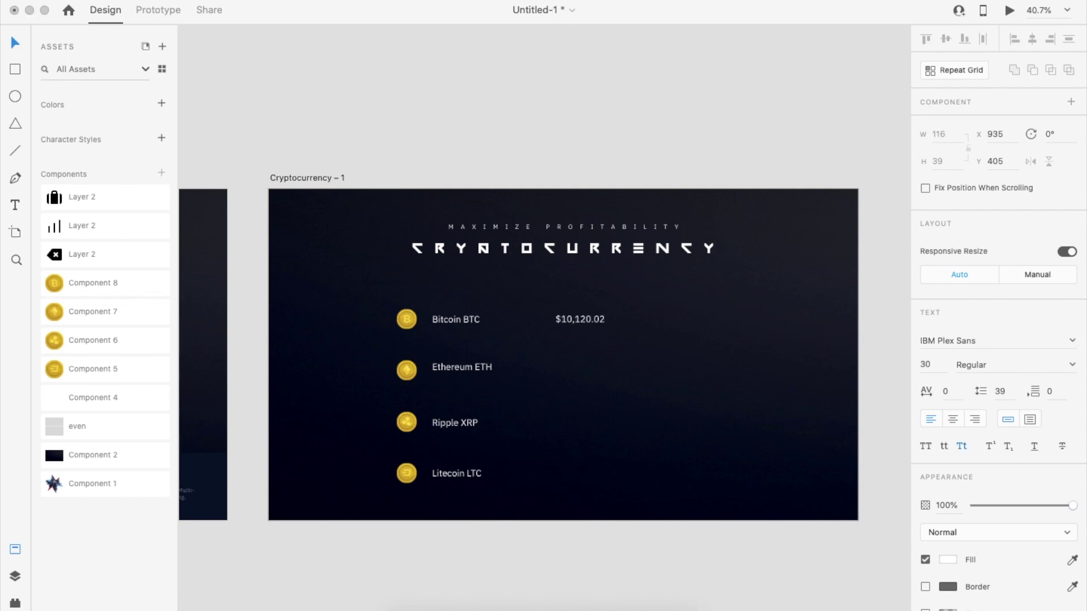
Step: Duplicate the price for the Ethereum, Ripple and Litecoin rows and change the copies to $235.89, $5.89 and $77.14
{"action": "left_click_drag", "start_coordinate": [594, 319], "coordinate": [599, 365]}
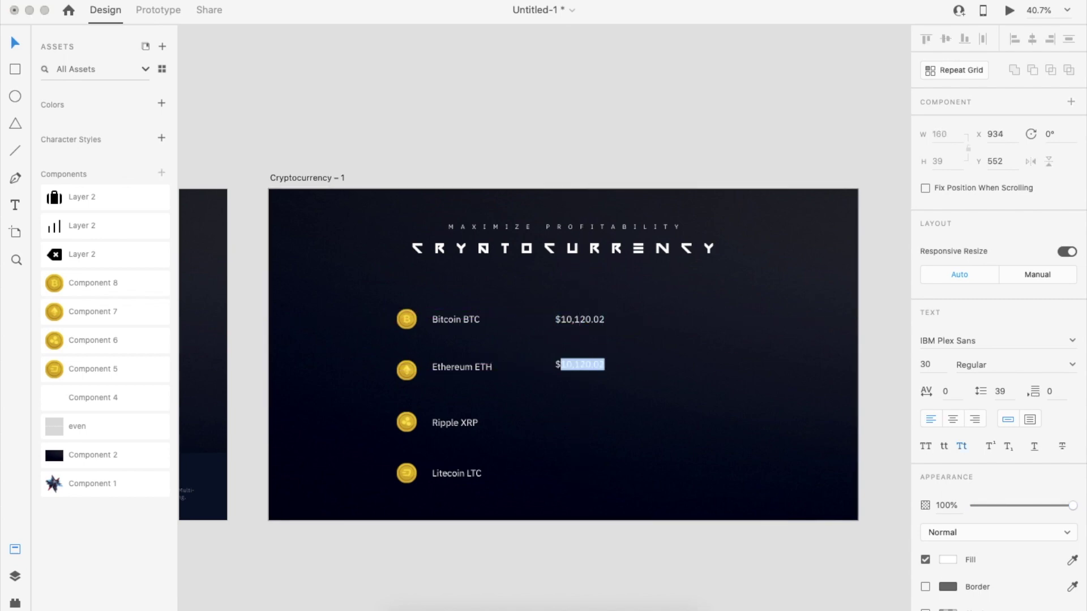
{"action": "left_click_drag", "start_coordinate": [590, 374], "coordinate": [572, 469]}
{"action": "double_click", "coordinate": [591, 427]}
{"action": "type", "text": "5.89"}
{"action": "double_click", "coordinate": [573, 469]}
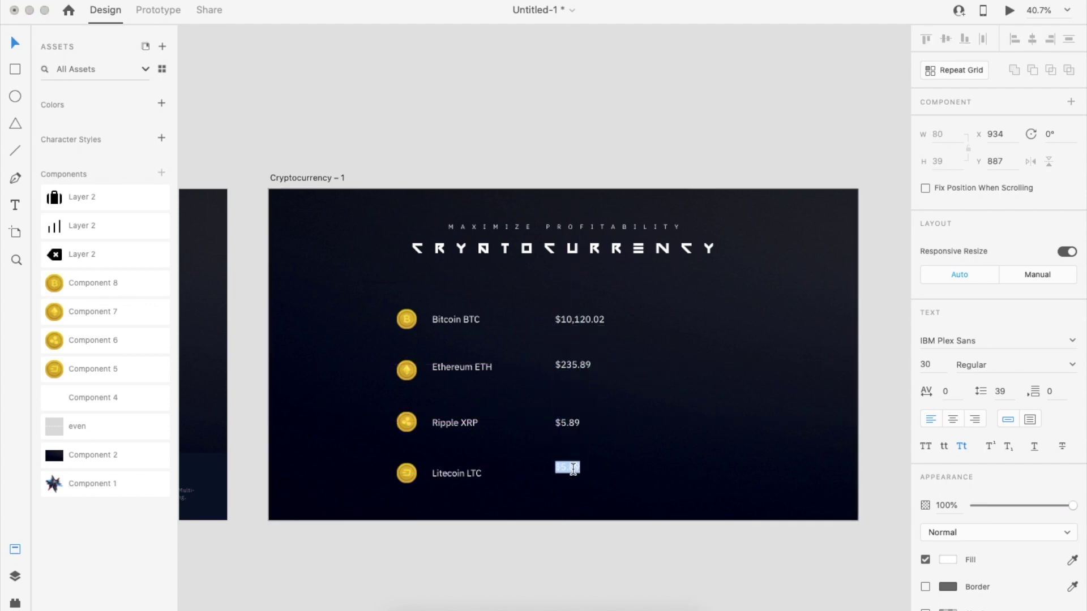
{"action": "type", "text": "77.14"}
{"action": "left_click", "coordinate": [620, 525]}
Step: Copy the Bitcoin price into a percentage column in the same row and change it to +5.09%
{"action": "scroll", "coordinate": [624, 555], "scroll_direction": "right", "scroll_amount": 2}
{"action": "left_click_drag", "start_coordinate": [569, 313], "coordinate": [652, 312]}
{"action": "double_click", "coordinate": [652, 312]}
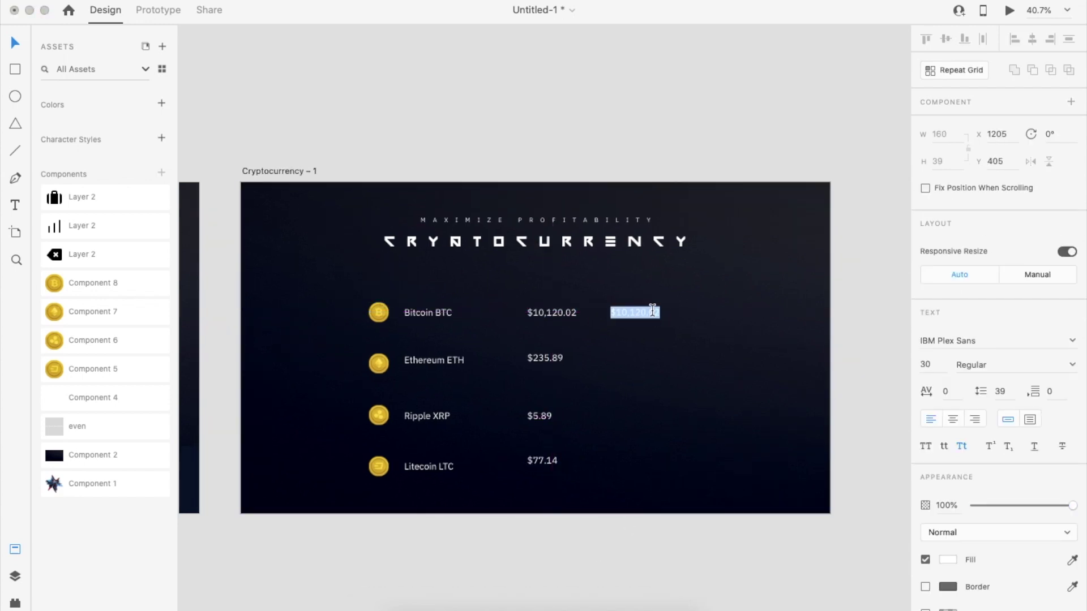
Step: Duplicate the percentage for the rows below and change the Ethereum copy to +6.12%
{"action": "left_click_drag", "start_coordinate": [638, 312], "coordinate": [640, 418]}
{"action": "key", "text": "Right"}
{"action": "key", "text": "Right"}
{"action": "key", "text": "BackSpace"}
{"action": "key", "text": "BackSpace"}
{"action": "type", "text": "12"}
{"action": "key", "text": "Escape"}
Step: Change the Ripple percentage to +8.45% and duplicate it for the Litecoin row as +8.42%
{"action": "double_click", "coordinate": [640, 418]}
{"action": "key", "text": "Right"}
{"action": "key", "text": "Right"}
{"action": "key", "text": "BackSpace"}
{"action": "key", "text": "BackSpace"}
{"action": "type", "text": "45"}
{"action": "key", "text": "Escape"}
{"action": "left_click_drag", "start_coordinate": [647, 417], "coordinate": [648, 465]}
{"action": "double_click", "coordinate": [648, 465]}
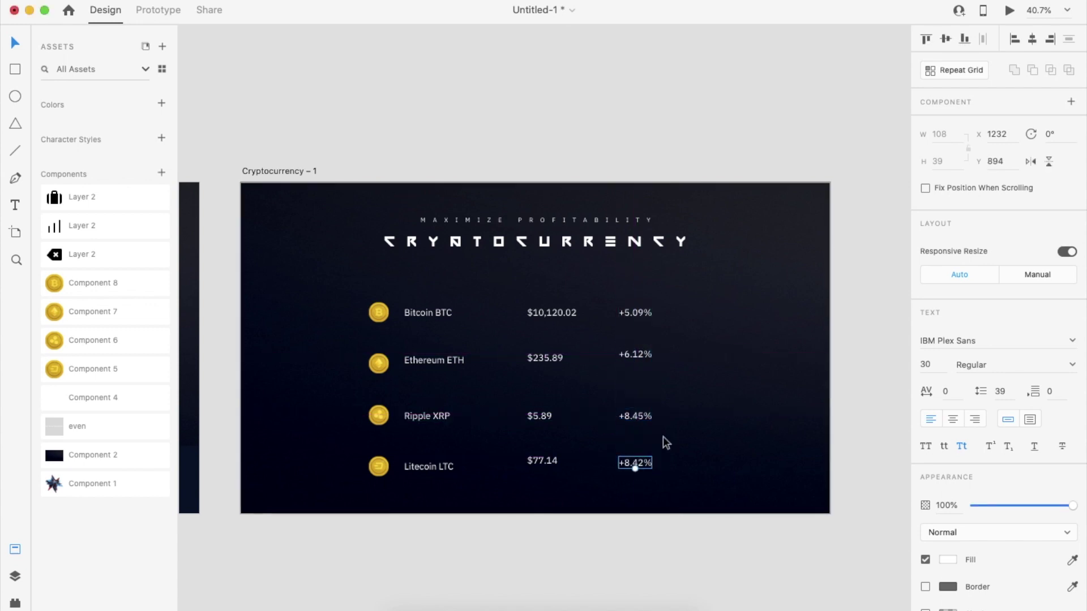
Step: Draw a zigzag trend line about 182 by 59 beside the Bitcoin percentage and give it a white border of size 2
{"action": "left_click", "coordinate": [676, 312]}
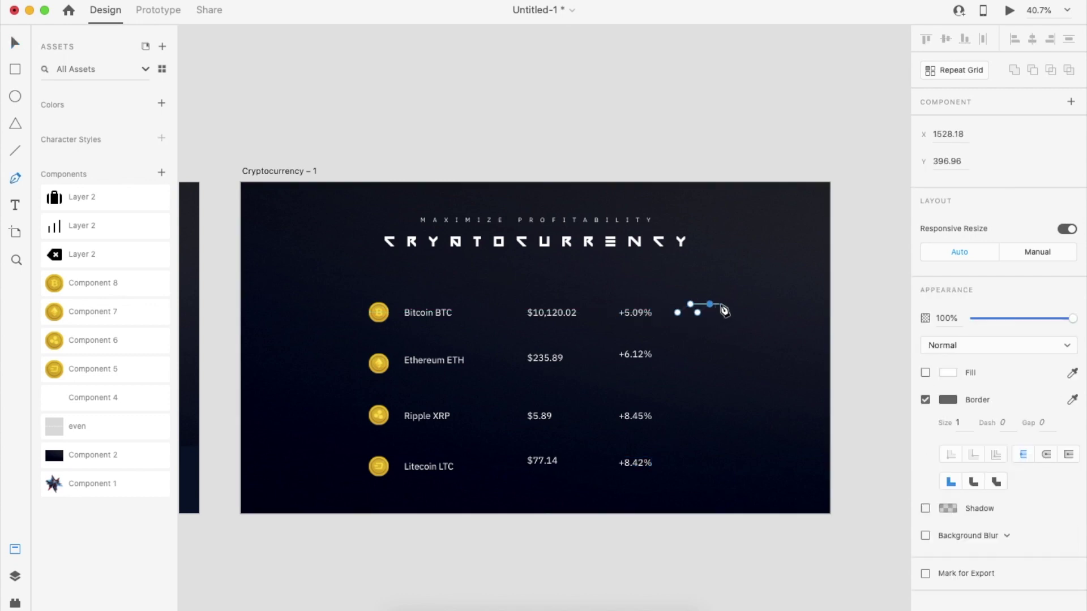
{"action": "scroll", "coordinate": [731, 328], "scroll_direction": "up", "scroll_amount": 1}
{"action": "key", "text": "Escape"}
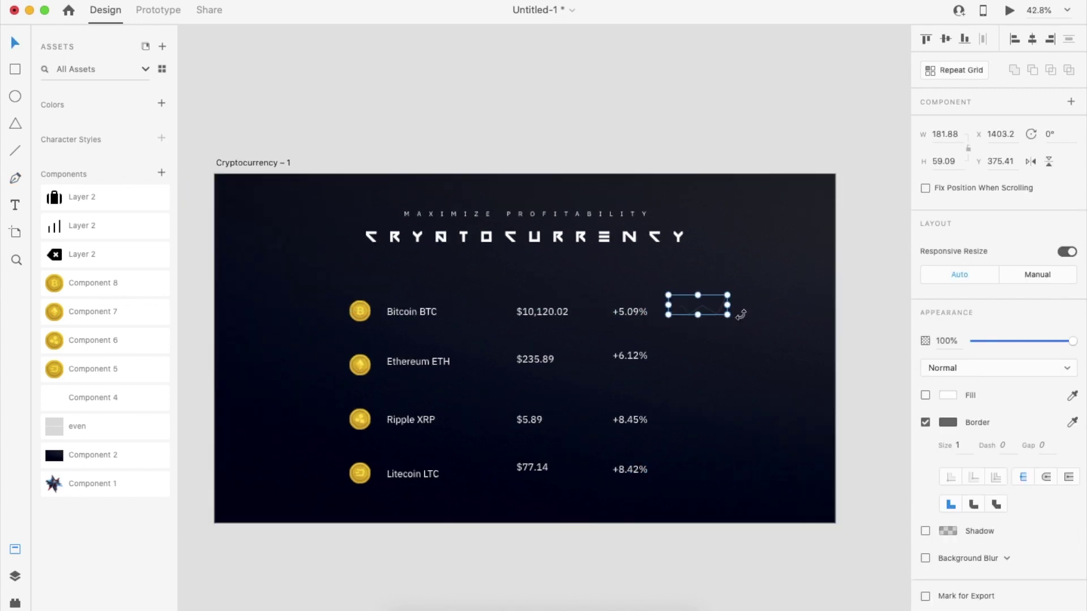
{"action": "left_click", "coordinate": [952, 424]}
{"action": "left_click", "coordinate": [737, 334]}
{"action": "left_click", "coordinate": [715, 320]}
Step: Duplicate the trend line for the other three coins and move anchor points to vary each copy's shape
{"action": "left_click_drag", "start_coordinate": [716, 313], "coordinate": [716, 421]}
{"action": "scroll", "coordinate": [703, 464], "scroll_direction": "up", "scroll_amount": 5}
{"action": "double_click", "coordinate": [701, 460]}
{"action": "left_click_drag", "start_coordinate": [701, 459], "coordinate": [702, 454]}
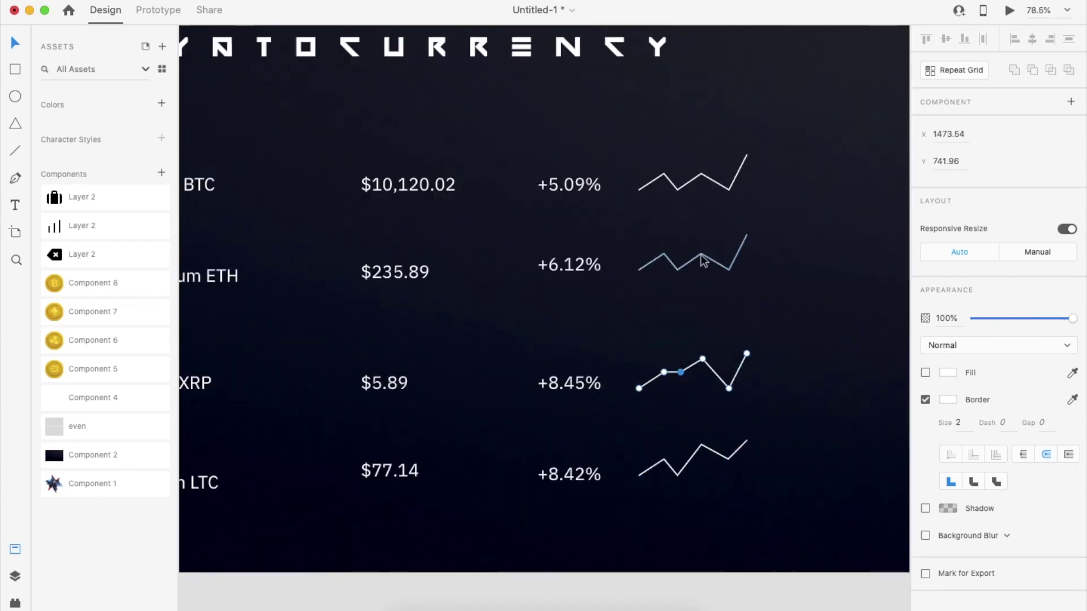
{"action": "left_click_drag", "start_coordinate": [729, 270], "coordinate": [729, 262]}
{"action": "left_click", "coordinate": [750, 306]}
Step: Copy a percentage text to the end of the Bitcoin row as Trade and duplicate it for the other rows
{"action": "scroll", "coordinate": [749, 305], "scroll_direction": "down", "scroll_amount": 5}
{"action": "scroll", "coordinate": [747, 307], "scroll_direction": "right", "scroll_amount": 2}
{"action": "left_click_drag", "start_coordinate": [590, 263], "coordinate": [773, 245]}
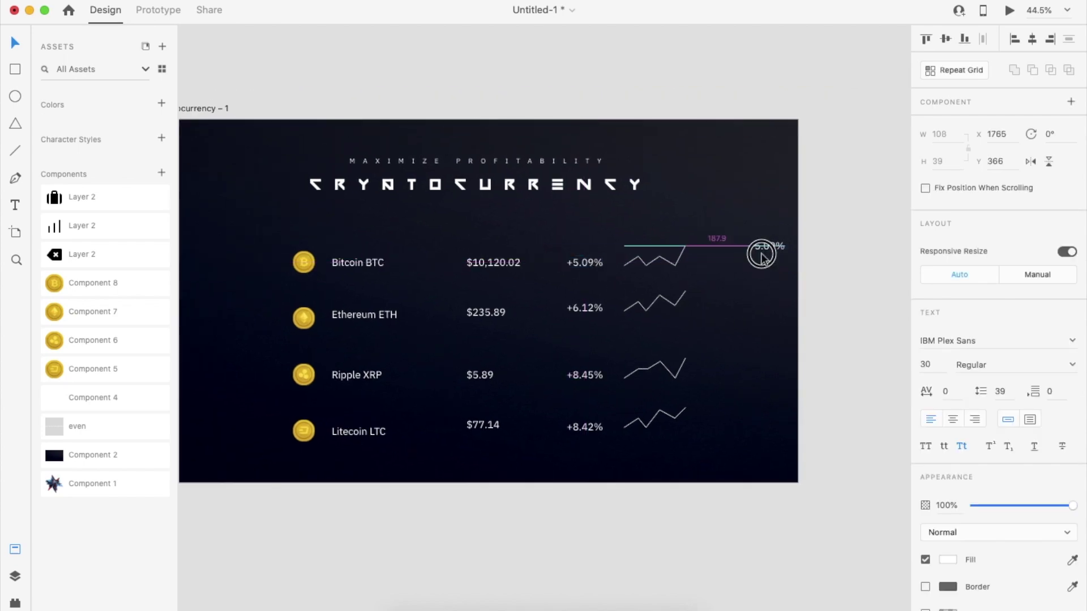
{"action": "left_click", "coordinate": [741, 253]}
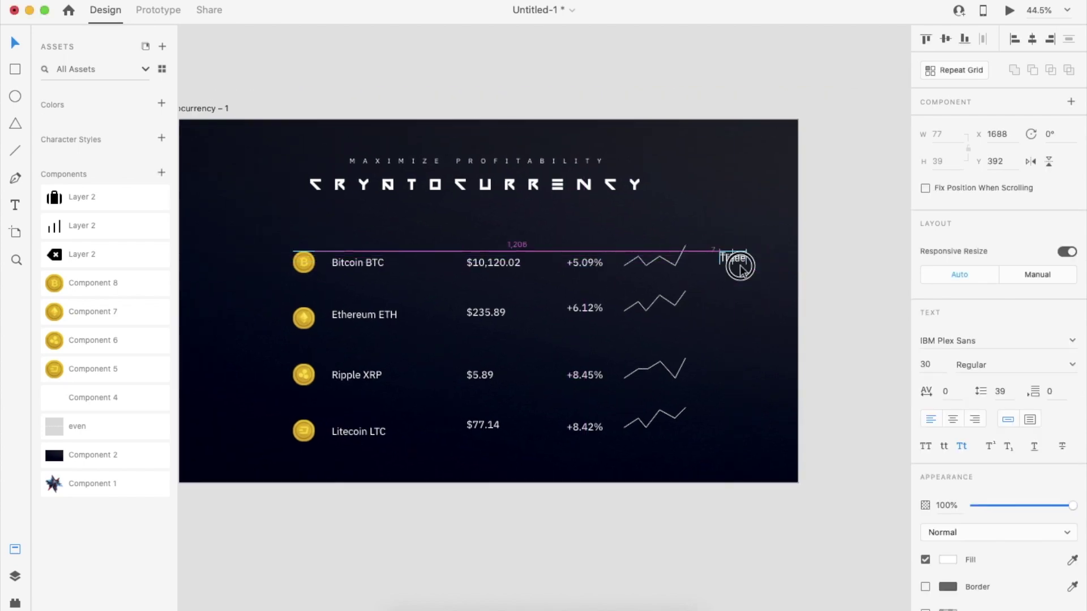
{"action": "left_click_drag", "start_coordinate": [740, 362], "coordinate": [739, 414]}
{"action": "left_click", "coordinate": [763, 508]}
{"action": "scroll", "coordinate": [763, 508], "scroll_direction": "down", "scroll_amount": 3}
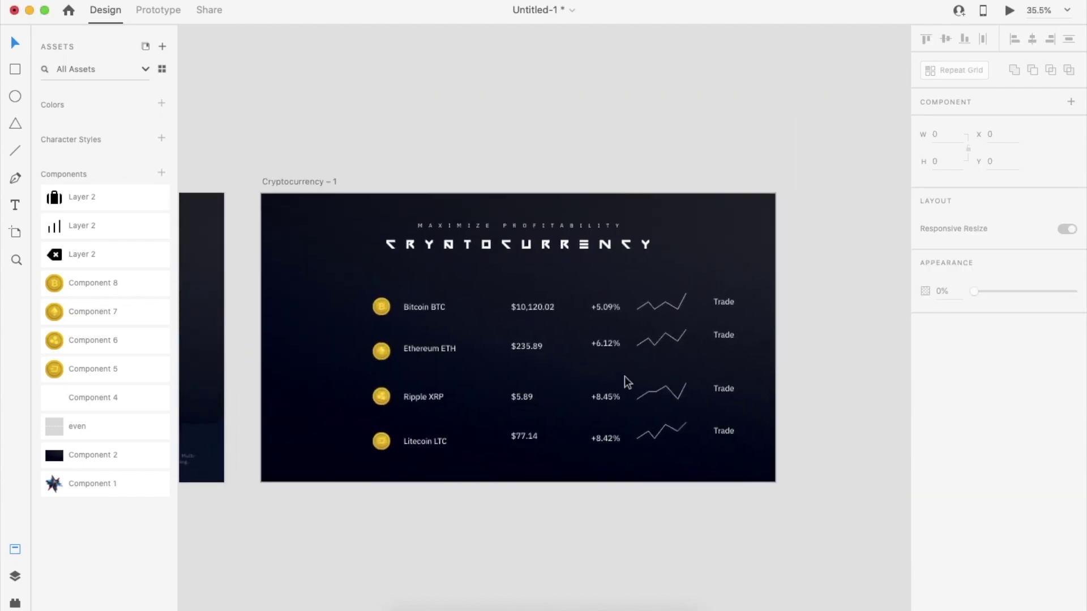
Step: Align the Bitcoin row's items on their vertical middles, space them evenly, and centre the row on the artboard as a temporary group
{"action": "scroll", "coordinate": [403, 309], "scroll_direction": "up", "scroll_amount": 3}
{"action": "left_click_drag", "start_coordinate": [382, 322], "coordinate": [808, 300]}
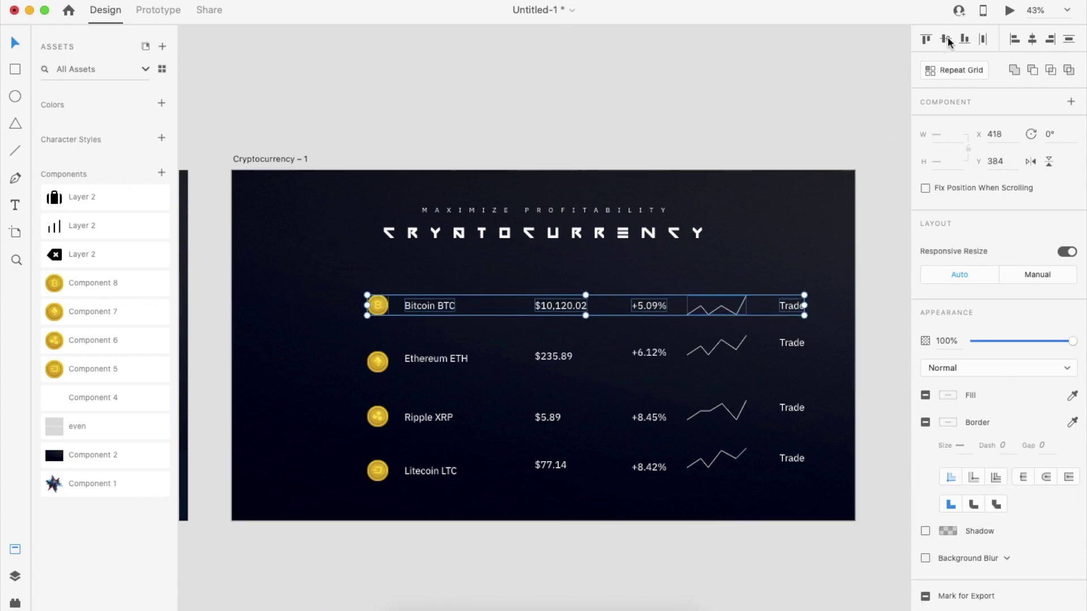
{"action": "key", "text": "super+g"}
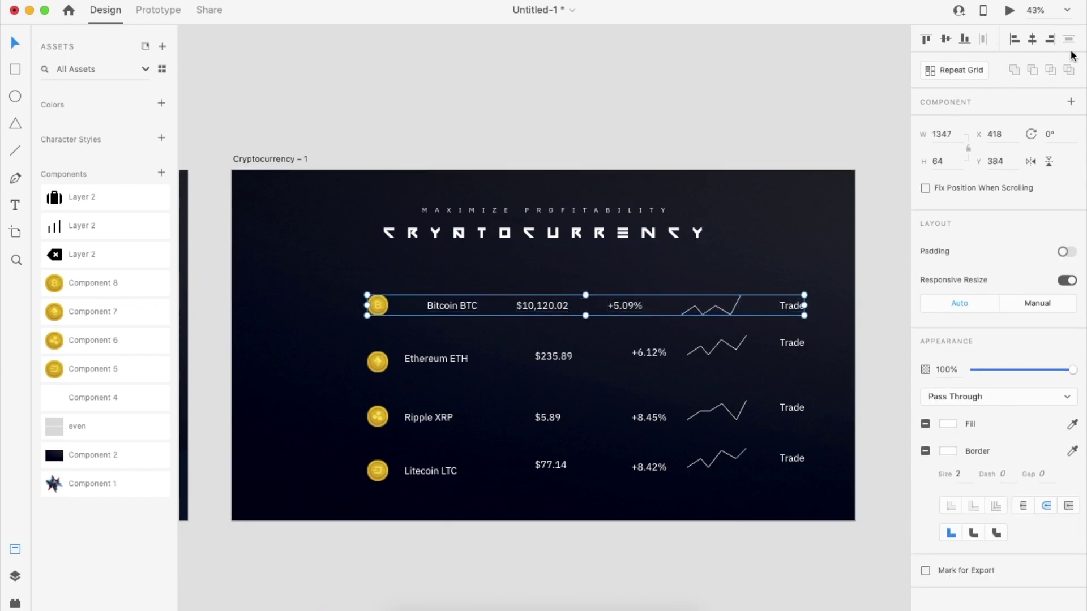
{"action": "left_click", "coordinate": [1032, 39]}
{"action": "key", "text": "super+shift+g"}
Step: Move the Ethereum row's coin, texts and trend line across to line up with the Bitcoin row's columns
{"action": "left_click_drag", "start_coordinate": [372, 358], "coordinate": [334, 361]}
{"action": "left_click_drag", "start_coordinate": [446, 358], "coordinate": [425, 363]}
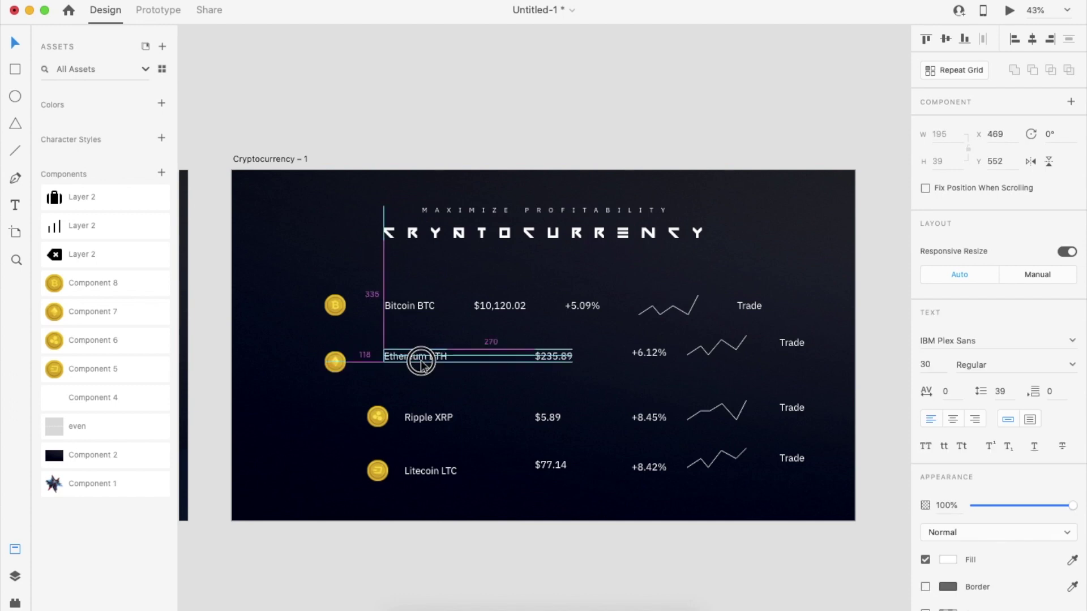
{"action": "left_click_drag", "start_coordinate": [716, 346], "coordinate": [667, 347]}
{"action": "left_click_drag", "start_coordinate": [793, 345], "coordinate": [750, 348]}
Step: Move the Ripple and Litecoin coins under the upper two and distribute the four coins evenly vertically
{"action": "left_click_drag", "start_coordinate": [378, 420], "coordinate": [335, 419]}
{"action": "left_click_drag", "start_coordinate": [385, 479], "coordinate": [342, 480]}
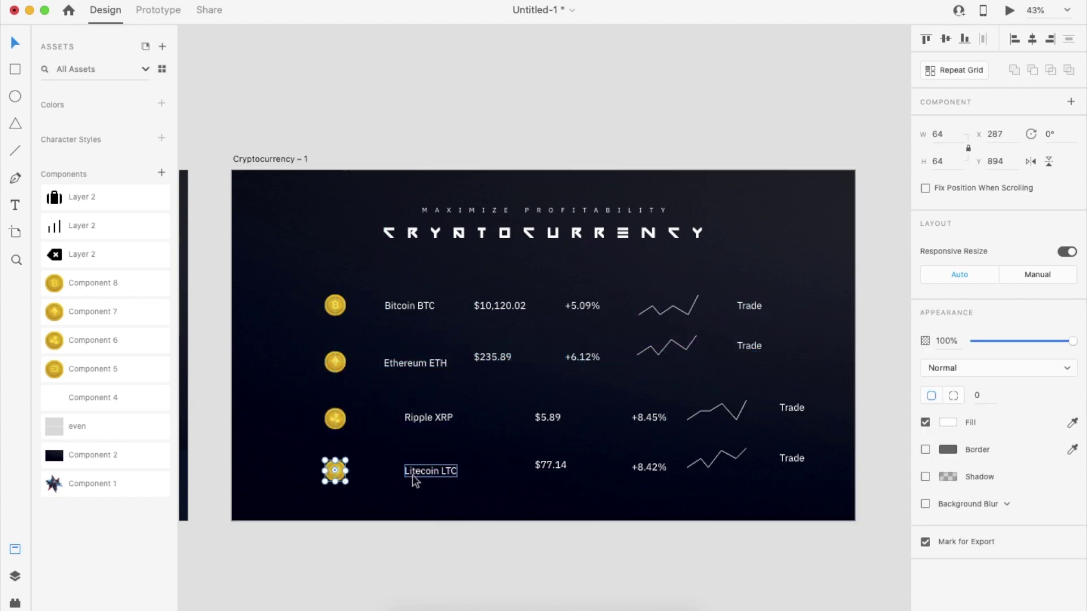
{"action": "left_click", "coordinate": [334, 365], "text": "shift"}
{"action": "left_click", "coordinate": [335, 309], "text": "shift"}
{"action": "left_click", "coordinate": [1068, 41]}
Step: Left-align the coin names under Bitcoin BTC and centre them vertically with their coins
{"action": "left_click", "coordinate": [415, 363]}
{"action": "left_click", "coordinate": [427, 419], "text": "shift"}
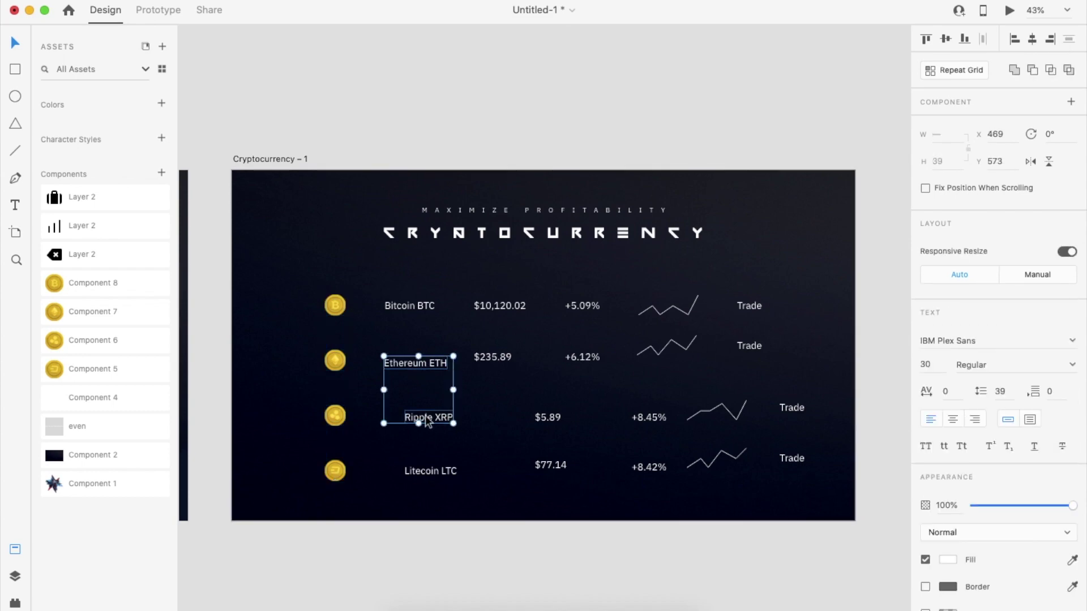
{"action": "left_click", "coordinate": [1014, 39]}
{"action": "left_click", "coordinate": [408, 417]}
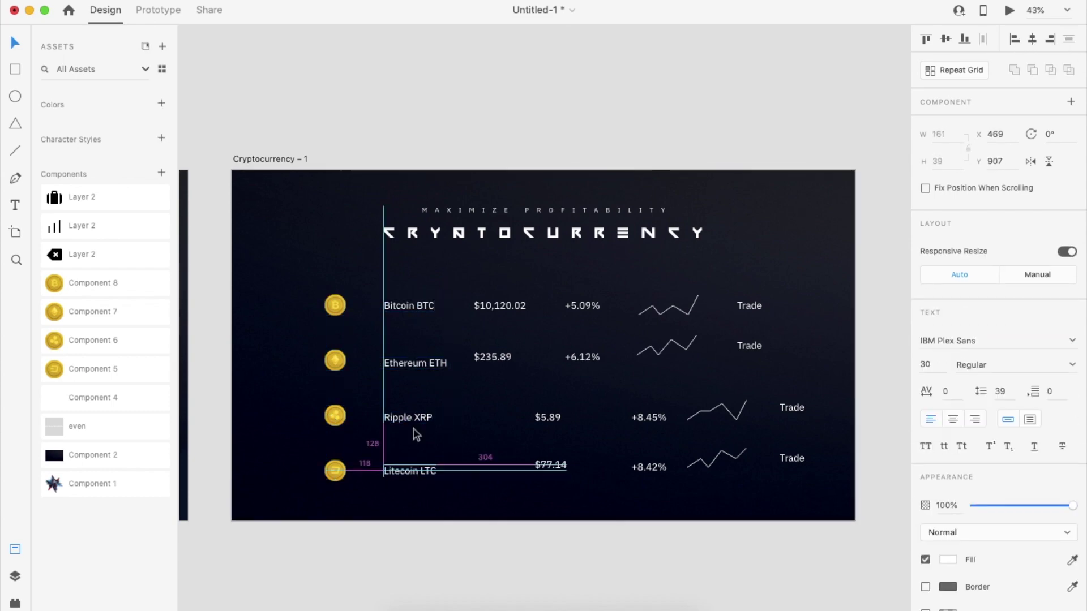
{"action": "left_click", "coordinate": [343, 419], "text": "shift"}
{"action": "left_click", "coordinate": [421, 362]}
{"action": "left_click", "coordinate": [337, 362], "text": "shift"}
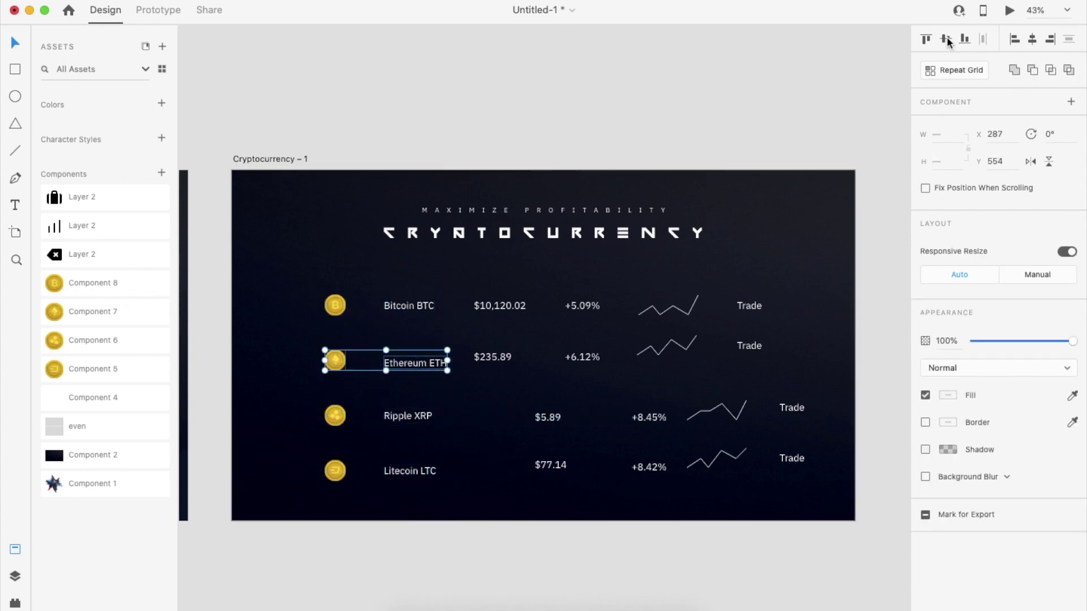
Step: Align the items of the Bitcoin row and of the Ethereum row on their vertical middles
{"action": "left_click", "coordinate": [500, 305], "text": "shift"}
{"action": "left_click", "coordinate": [582, 306], "text": "shift"}
{"action": "left_click", "coordinate": [668, 309], "text": "shift"}
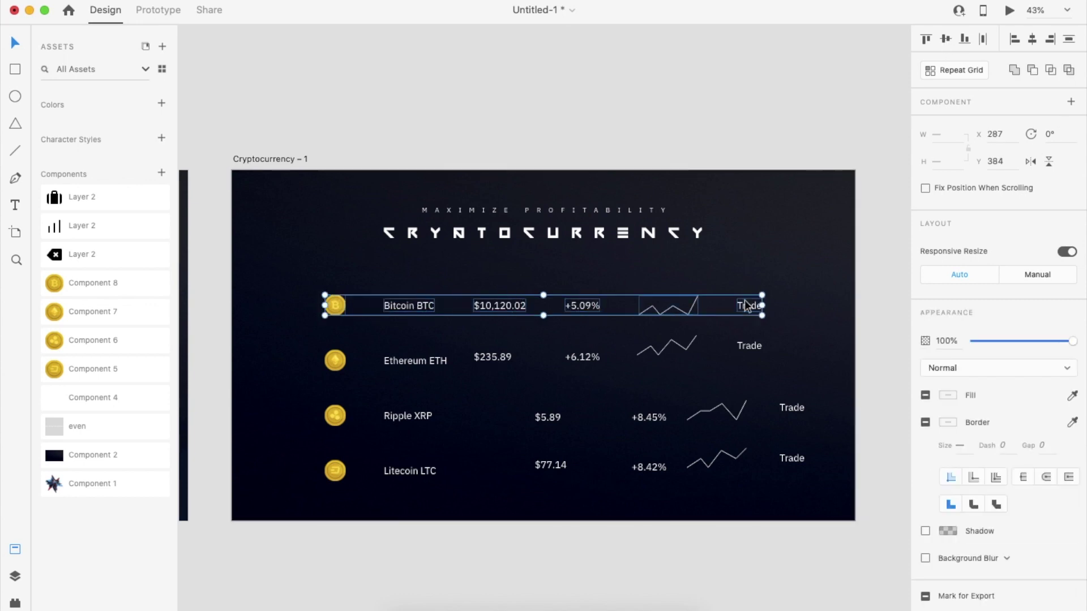
{"action": "left_click", "coordinate": [415, 361]}
{"action": "left_click", "coordinate": [492, 356], "text": "shift"}
{"action": "left_click", "coordinate": [582, 357], "text": "shift"}
{"action": "left_click", "coordinate": [666, 347], "text": "shift"}
{"action": "left_click", "coordinate": [749, 345], "text": "shift"}
{"action": "left_click", "coordinate": [945, 38]}
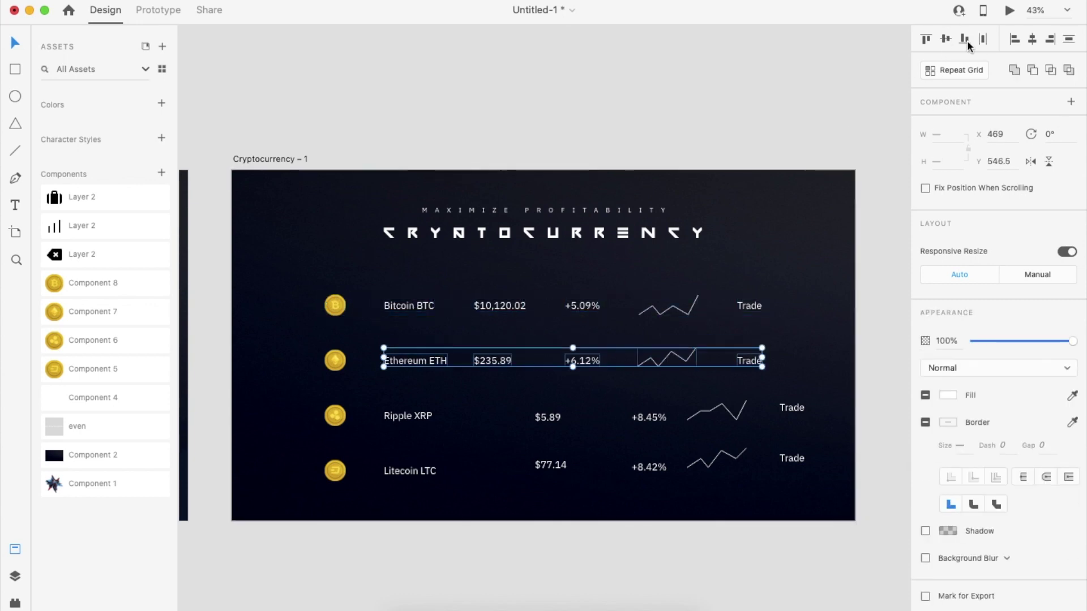
Step: Align the Ethereum coin vertically with the rest of its row and nudge the row slightly up
{"action": "left_click", "coordinate": [337, 360], "text": "shift"}
{"action": "left_click", "coordinate": [945, 39]}
{"action": "key", "text": "Up"}
{"action": "key", "text": "Up"}
Step: Move the Ripple price, percentage and trend line across under the matching columns of the upper rows
{"action": "left_click", "coordinate": [336, 416]}
{"action": "left_click", "coordinate": [396, 419], "text": "shift"}
{"action": "left_click", "coordinate": [517, 434]}
{"action": "left_click_drag", "start_coordinate": [546, 417], "coordinate": [485, 413]}
{"action": "left_click_drag", "start_coordinate": [649, 417], "coordinate": [582, 417]}
{"action": "left_click_drag", "start_coordinate": [714, 409], "coordinate": [668, 412]}
Step: Align the Ripple row's items and coin on their vertical middles and adjust the row's height on the artboard
{"action": "left_click", "coordinate": [792, 409]}
{"action": "left_click", "coordinate": [671, 412], "text": "shift"}
{"action": "left_click", "coordinate": [582, 416], "text": "shift"}
{"action": "left_click", "coordinate": [943, 41]}
{"action": "key", "text": "shift+Down"}
{"action": "left_click", "coordinate": [340, 414], "text": "shift"}
{"action": "left_click", "coordinate": [945, 42]}
{"action": "left_click_drag", "start_coordinate": [334, 416], "coordinate": [334, 411]}
Step: Move the Litecoin price, percentage, trend line and Trade text across under their matching columns
{"action": "left_click", "coordinate": [338, 472]}
{"action": "left_click", "coordinate": [410, 471], "text": "shift"}
{"action": "left_click", "coordinate": [550, 466], "text": "shift"}
{"action": "left_click", "coordinate": [608, 498]}
{"action": "left_click_drag", "start_coordinate": [550, 465], "coordinate": [490, 466]}
{"action": "left_click_drag", "start_coordinate": [649, 468], "coordinate": [578, 465]}
{"action": "left_click_drag", "start_coordinate": [698, 453], "coordinate": [655, 456]}
{"action": "left_click_drag", "start_coordinate": [794, 459], "coordinate": [756, 461]}
Step: Align the Litecoin row's items and coin on their vertical middles and shift the row slightly up
{"action": "left_click", "coordinate": [673, 461], "text": "shift"}
{"action": "left_click", "coordinate": [579, 466], "text": "shift"}
{"action": "left_click", "coordinate": [342, 471], "text": "shift"}
{"action": "left_click", "coordinate": [946, 40]}
{"action": "left_click_drag", "start_coordinate": [334, 468], "coordinate": [334, 465]}
Step: Left-align the price, percentage, trend line and Trade columns, each within its own column
{"action": "left_click_drag", "start_coordinate": [404, 544], "coordinate": [414, 309]}
{"action": "left_click_drag", "start_coordinate": [447, 591], "coordinate": [521, 292]}
{"action": "left_click", "coordinate": [1015, 39]}
{"action": "left_click_drag", "start_coordinate": [560, 551], "coordinate": [593, 295]}
{"action": "left_click", "coordinate": [1017, 39]}
{"action": "left_click_drag", "start_coordinate": [645, 562], "coordinate": [702, 293]}
{"action": "left_click", "coordinate": [1014, 39]}
{"action": "left_click_drag", "start_coordinate": [742, 536], "coordinate": [758, 293]}
{"action": "left_click", "coordinate": [1015, 39]}
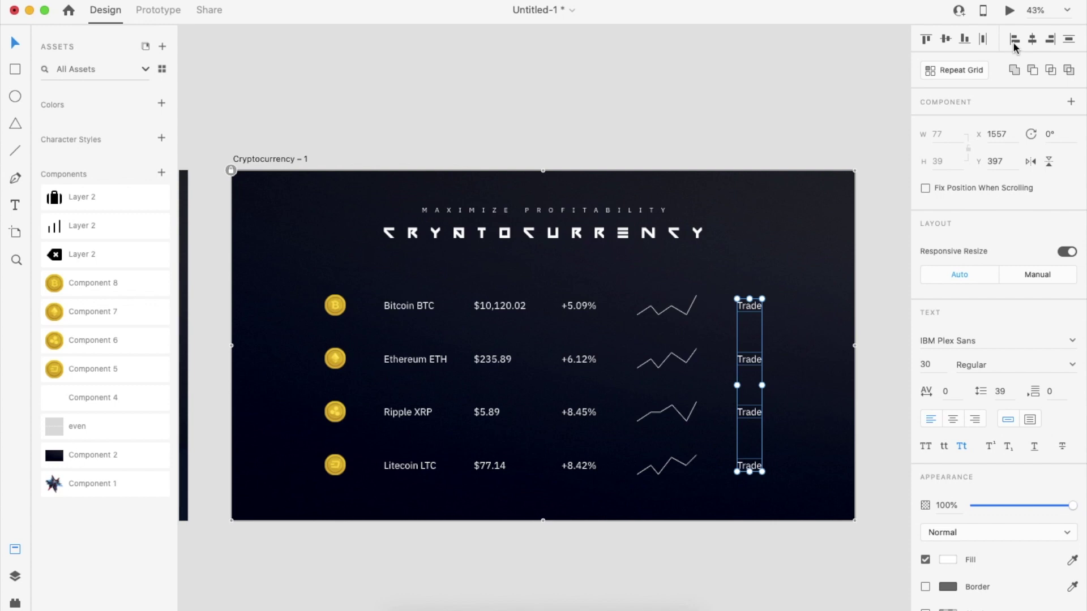
Step: Draw a horizontal divider line between the Bitcoin and Ethereum rows and centre it horizontally on the artboard
{"action": "left_click", "coordinate": [335, 465]}
{"action": "key", "text": "l"}
{"action": "left_click_drag", "start_coordinate": [303, 331], "coordinate": [820, 332]}
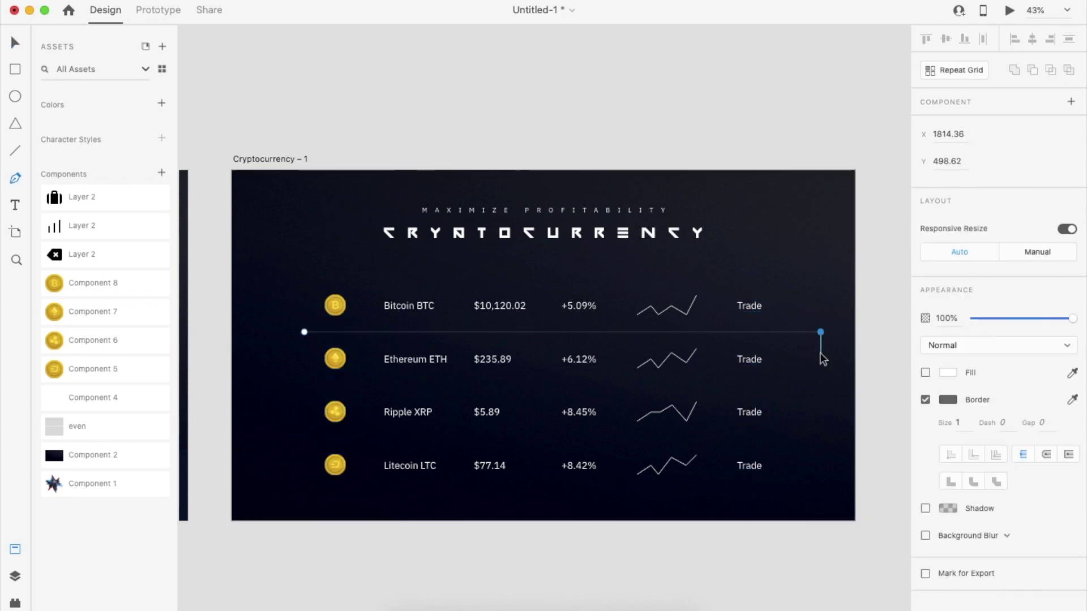
{"action": "left_click", "coordinate": [1032, 39]}
Step: Duplicate the divider line into the other two gaps between rows and centre all three lines horizontally
{"action": "left_click", "coordinate": [335, 360]}
{"action": "key", "text": "super+shift+g"}
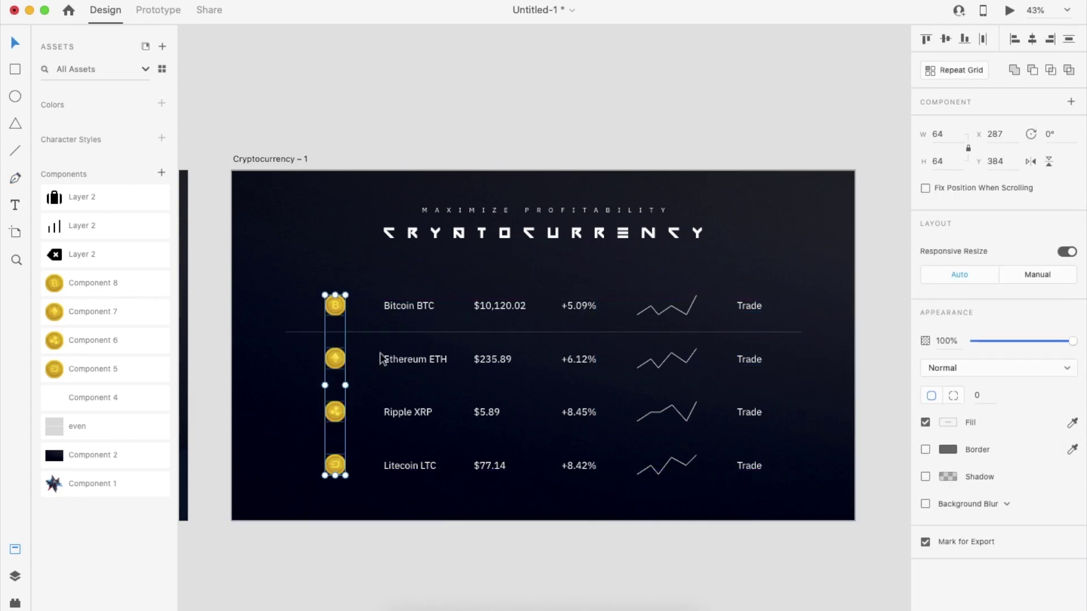
{"action": "left_click", "coordinate": [378, 331]}
{"action": "left_click", "coordinate": [396, 307]}
{"action": "left_click_drag", "start_coordinate": [482, 331], "coordinate": [480, 439]}
{"action": "left_click", "coordinate": [485, 385], "text": "shift"}
{"action": "left_click", "coordinate": [487, 332], "text": "shift"}
{"action": "left_click", "coordinate": [1032, 39]}
Step: Give the three divider lines a white border, group them and set the group's opacity to 10%
{"action": "left_click", "coordinate": [948, 422]}
{"action": "left_click_drag", "start_coordinate": [832, 396], "coordinate": [768, 339]}
{"action": "left_click", "coordinate": [708, 335]}
{"action": "key", "text": "super+g"}
{"action": "key", "text": "1"}
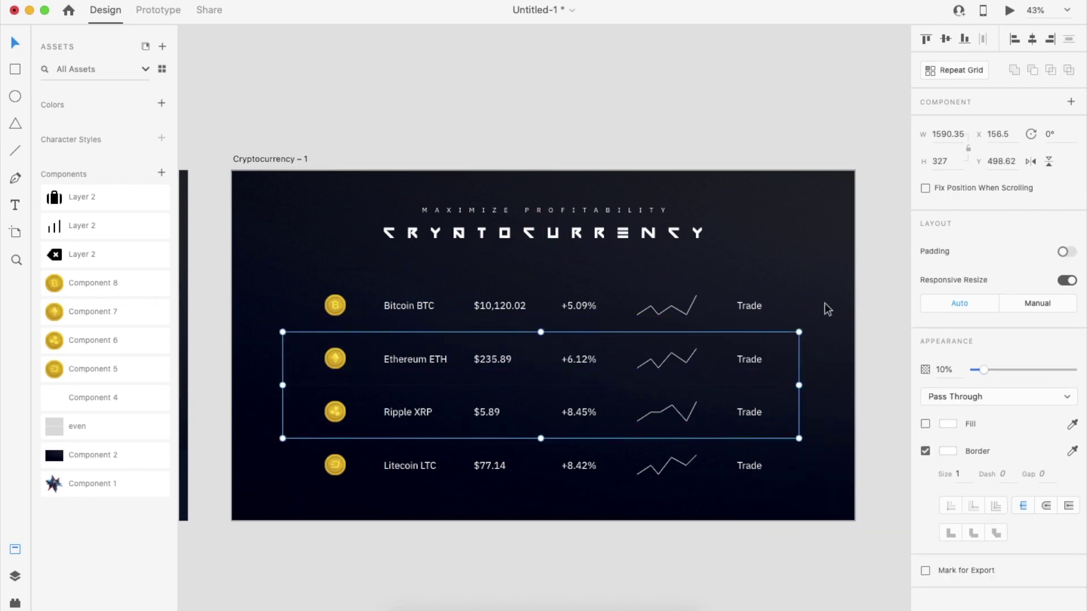
Step: Shorten the divider group at both ends so the lines reach just past the coins and Trade texts
{"action": "left_click", "coordinate": [691, 568]}
{"action": "scroll", "coordinate": [691, 569], "scroll_direction": "down", "scroll_amount": 2}
{"action": "left_click", "coordinate": [293, 361]}
{"action": "left_click_drag", "start_coordinate": [294, 360], "coordinate": [324, 360]}
{"action": "left_click_drag", "start_coordinate": [808, 359], "coordinate": [781, 360]}
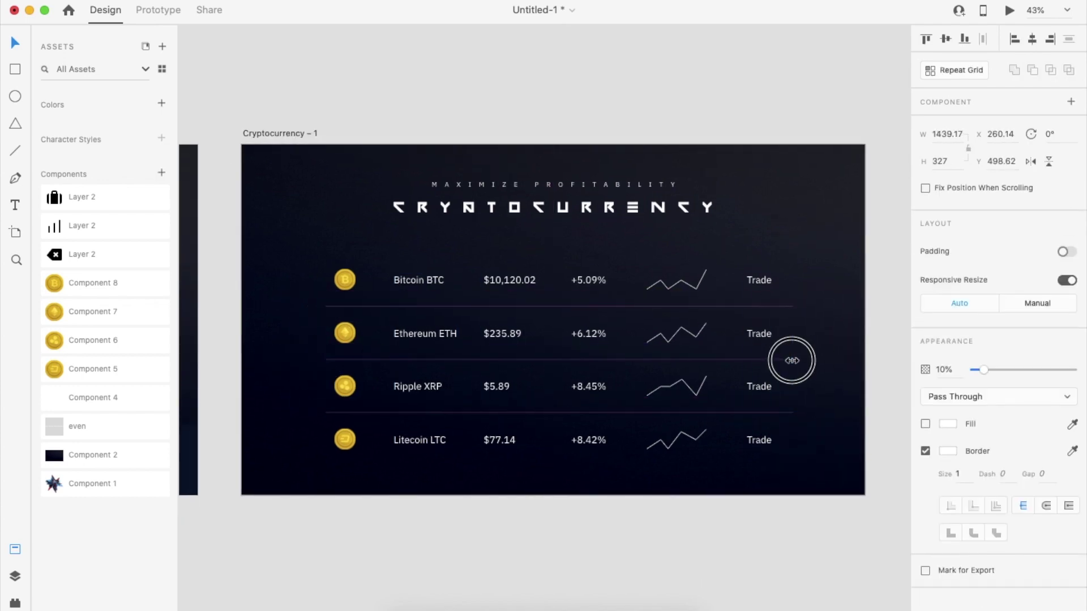
Step: Change the Bitcoin trend line's border color to bright green
{"action": "left_click", "coordinate": [807, 213]}
{"action": "scroll", "coordinate": [702, 276], "scroll_direction": "up", "scroll_amount": 1}
{"action": "double_click", "coordinate": [702, 277]}
{"action": "scroll", "coordinate": [702, 277], "scroll_direction": "up", "scroll_amount": 3}
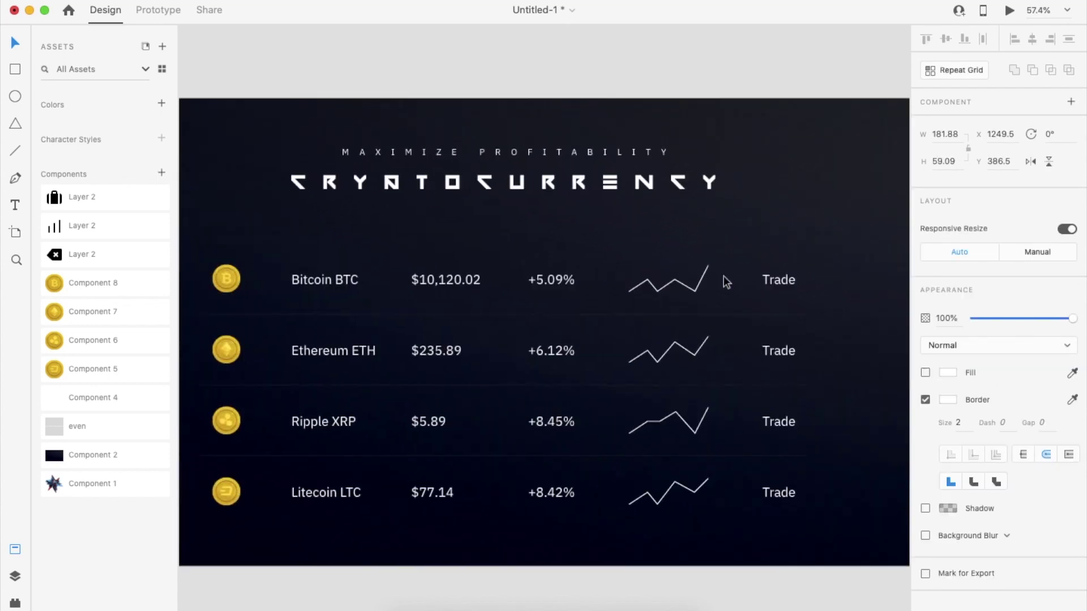
{"action": "left_click", "coordinate": [949, 400]}
{"action": "left_click", "coordinate": [899, 393]}
{"action": "left_click_drag", "start_coordinate": [866, 336], "coordinate": [887, 315]}
Step: Duplicate the green Bitcoin trend line, turn on the copy's white fill and move its points just below the original
{"action": "scroll", "coordinate": [692, 291], "scroll_direction": "up", "scroll_amount": 3}
{"action": "left_click", "coordinate": [691, 291]}
{"action": "double_click", "coordinate": [692, 291]}
{"action": "key", "text": "Escape"}
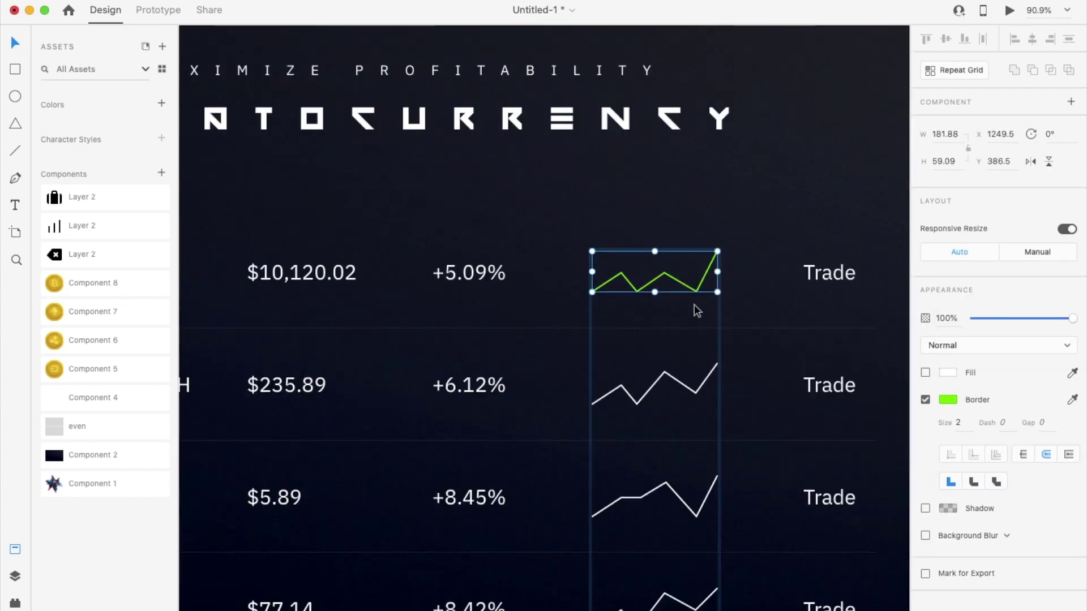
{"action": "left_click", "coordinate": [926, 372]}
{"action": "double_click", "coordinate": [712, 263]}
{"action": "left_click", "coordinate": [717, 250]}
{"action": "left_click_drag", "start_coordinate": [718, 251], "coordinate": [720, 294]}
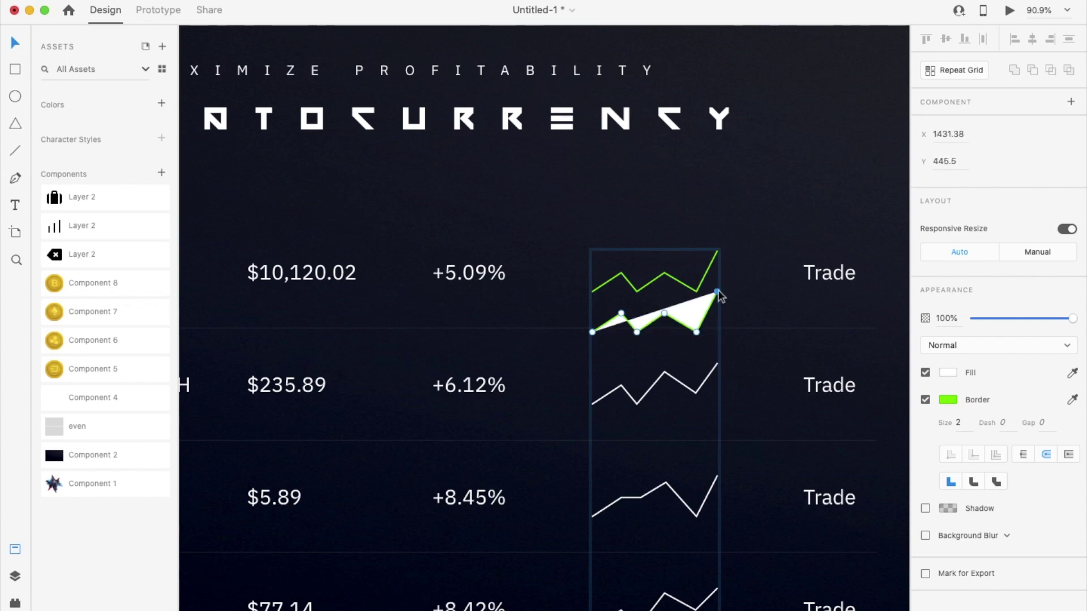
Step: Delete the white copy's last point, turn off its border and fill it with the trend line's green
{"action": "key", "text": "Delete"}
{"action": "left_click", "coordinate": [688, 330]}
{"action": "double_click", "coordinate": [677, 327]}
{"action": "left_click", "coordinate": [925, 401]}
{"action": "left_click", "coordinate": [945, 374]}
{"action": "key", "text": "i"}
{"action": "left_click", "coordinate": [951, 402]}
Step: Move the green shape up onto the Bitcoin trend line and give it a linear gradient fill fading from green to 0% opacity
{"action": "left_click", "coordinate": [684, 329]}
{"action": "double_click", "coordinate": [677, 326]}
{"action": "left_click_drag", "start_coordinate": [676, 326], "coordinate": [677, 285]}
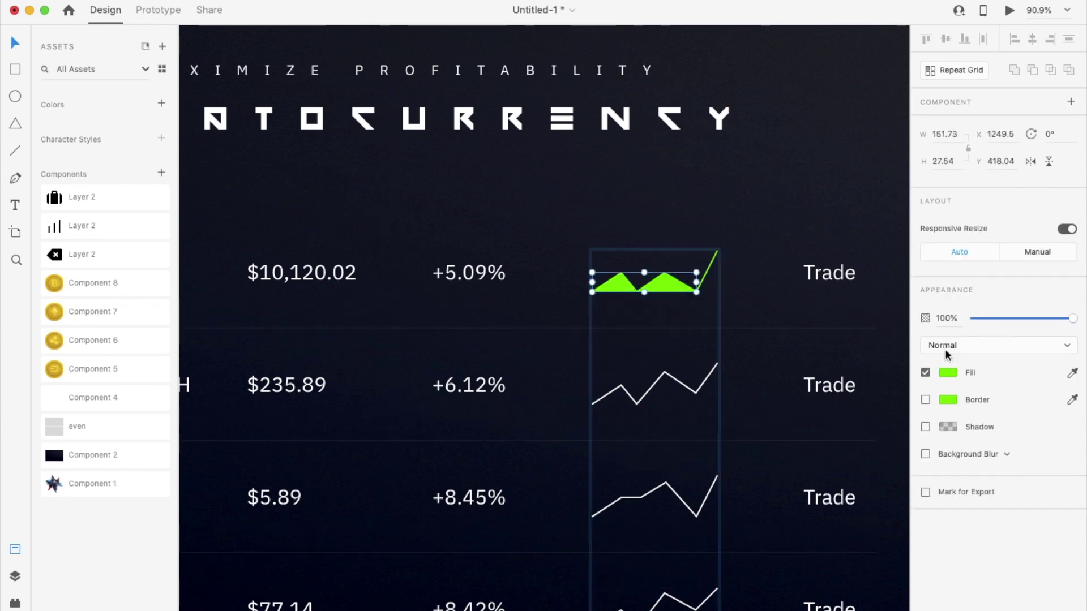
{"action": "left_click", "coordinate": [948, 372]}
{"action": "left_click", "coordinate": [800, 275]}
{"action": "left_click", "coordinate": [811, 296]}
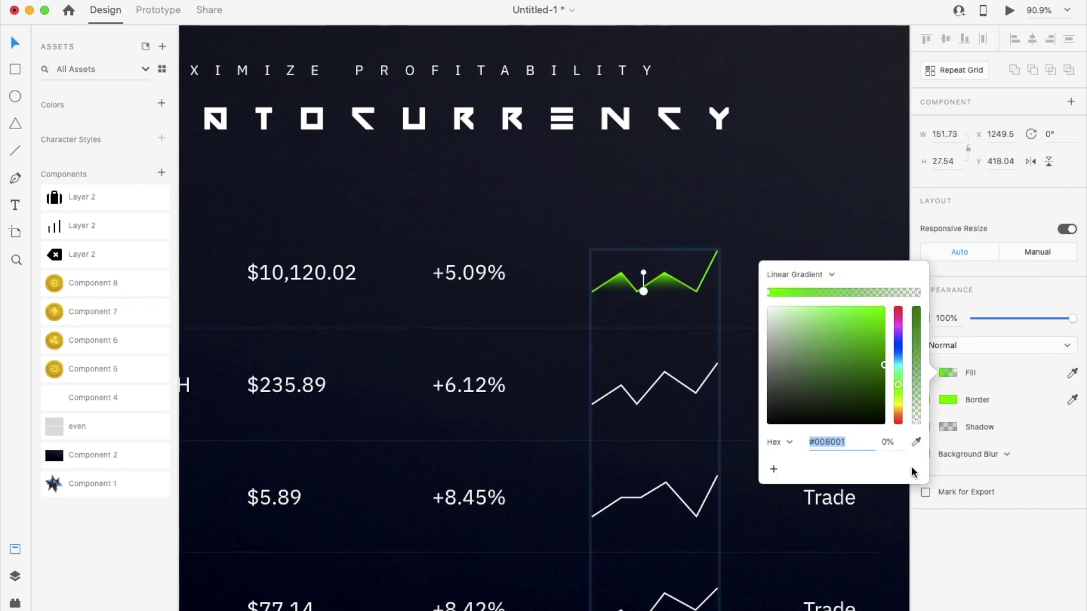
Step: Extend the gradient shape with extra points so it also fills the area under the Bitcoin line's final rise
{"action": "double_click", "coordinate": [677, 283]}
{"action": "scroll", "coordinate": [677, 283], "scroll_direction": "up", "scroll_amount": 5}
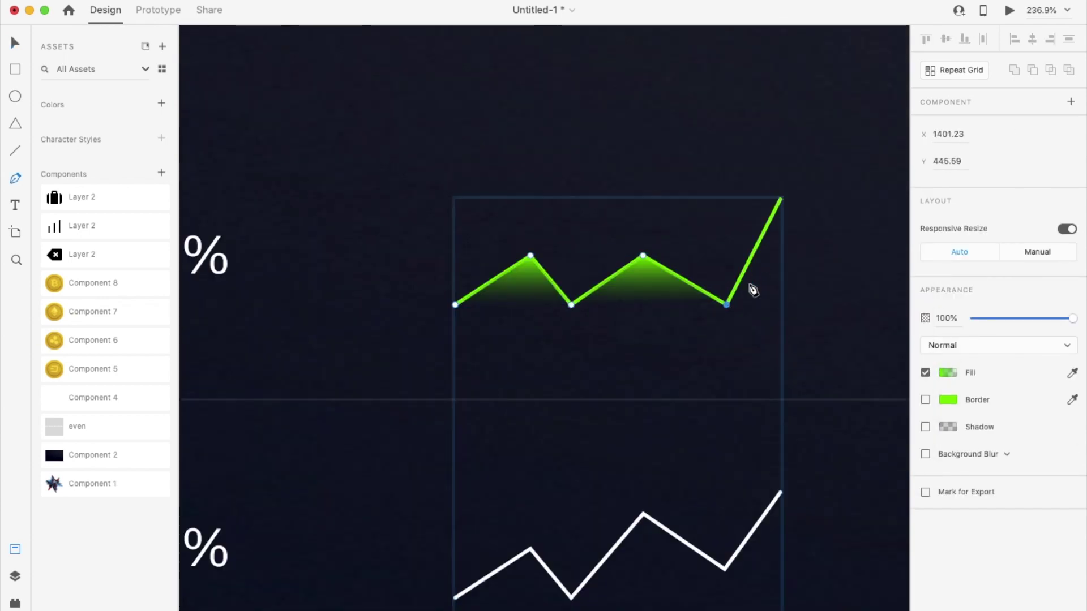
{"action": "left_click", "coordinate": [781, 198]}
{"action": "key", "text": "Escape"}
{"action": "left_click", "coordinate": [804, 318]}
{"action": "scroll", "coordinate": [804, 318], "scroll_direction": "down", "scroll_amount": 9}
{"action": "scroll", "coordinate": [803, 318], "scroll_direction": "up", "scroll_amount": 7}
Step: Paste a copy of the Bitcoin gradient shape and nudge it down onto the Ethereum trend line
{"action": "double_click", "coordinate": [685, 283]}
{"action": "key", "text": "Escape"}
{"action": "key", "text": "Delete"}
{"action": "key", "text": "super+v"}
{"action": "scroll", "coordinate": [660, 307], "scroll_direction": "down", "scroll_amount": 3}
{"action": "left_click", "coordinate": [655, 309]}
{"action": "double_click", "coordinate": [655, 310]}
{"action": "key", "text": "super+v"}
{"action": "key", "text": "shift+Down"}
{"action": "key", "text": "shift+Down"}
{"action": "key", "text": "shift+Down"}
{"action": "key", "text": "shift+Down"}
{"action": "key", "text": "shift+Down"}
{"action": "key", "text": "shift+Down"}
{"action": "key", "text": "shift+Down"}
{"action": "key", "text": "shift+Down"}
{"action": "key", "text": "shift+Down"}
{"action": "key", "text": "shift+Down"}
{"action": "key", "text": "shift+Down"}
{"action": "key", "text": "shift+Down"}
{"action": "key", "text": "shift+Down"}
{"action": "key", "text": "shift+Down"}
{"action": "key", "text": "shift+Down"}
{"action": "key", "text": "shift+Down"}
{"action": "key", "text": "shift+Down"}
{"action": "key", "text": "shift+Up"}
{"action": "key", "text": "Down"}
{"action": "key", "text": "Down"}
{"action": "key", "text": "Down"}
{"action": "key", "text": "Down"}
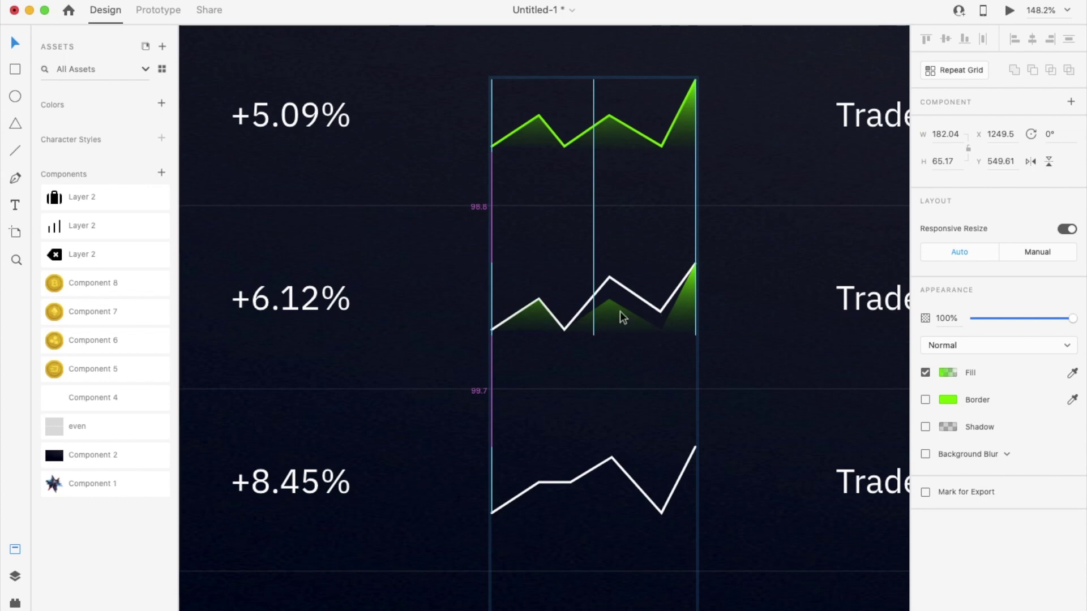
Step: Move the copied gradient shape's points to follow the Ethereum trend line
{"action": "scroll", "coordinate": [618, 309], "scroll_direction": "up", "scroll_amount": 5}
{"action": "double_click", "coordinate": [618, 309]}
{"action": "left_click_drag", "start_coordinate": [602, 293], "coordinate": [603, 254]}
{"action": "key", "text": "Escape"}
Step: Cut the Bitcoin and Ethereum gradient shapes out of the trend line group and paste them as separate objects outside it
{"action": "scroll", "coordinate": [656, 266], "scroll_direction": "down", "scroll_amount": 10}
{"action": "left_click", "coordinate": [664, 163]}
{"action": "left_click", "coordinate": [737, 187]}
{"action": "double_click", "coordinate": [692, 148]}
{"action": "key", "text": "super+x"}
{"action": "key", "text": "super+v"}
{"action": "key", "text": "super+x"}
{"action": "left_click", "coordinate": [722, 155]}
{"action": "key", "text": "super+v"}
{"action": "left_click", "coordinate": [701, 273]}
{"action": "double_click", "coordinate": [699, 284]}
{"action": "double_click", "coordinate": [698, 284]}
{"action": "key", "text": "Escape"}
{"action": "key", "text": "super+x"}
{"action": "left_click", "coordinate": [765, 306]}
{"action": "key", "text": "super+v"}
Step: Set the border of the whole trend line group to the saved bright green
{"action": "left_click", "coordinate": [695, 153]}
{"action": "left_click", "coordinate": [697, 263]}
{"action": "left_click", "coordinate": [693, 266]}
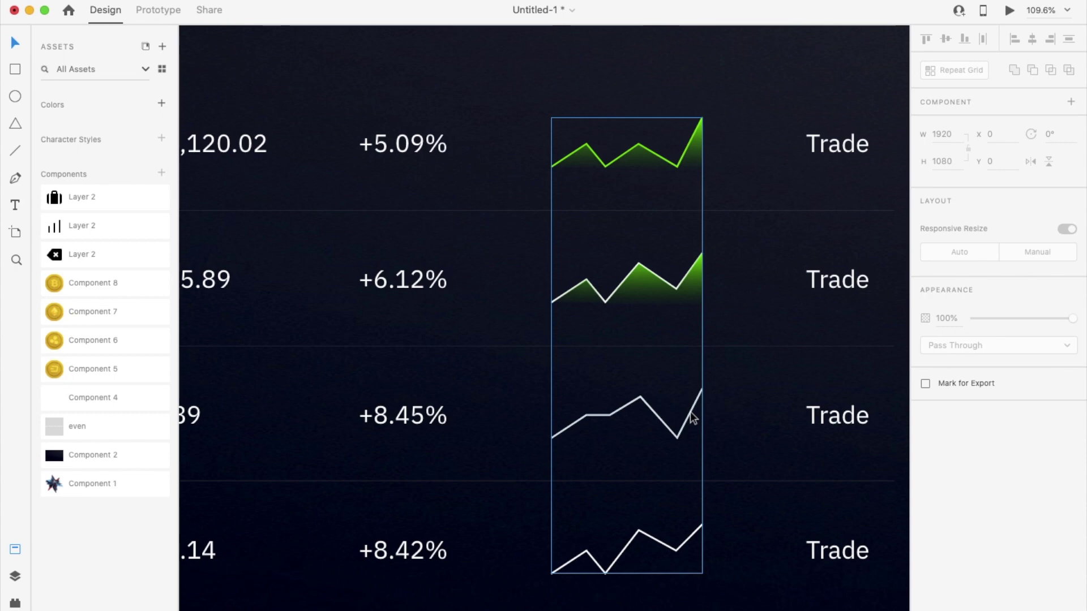
{"action": "left_click", "coordinate": [947, 451]}
{"action": "left_click", "coordinate": [787, 530]}
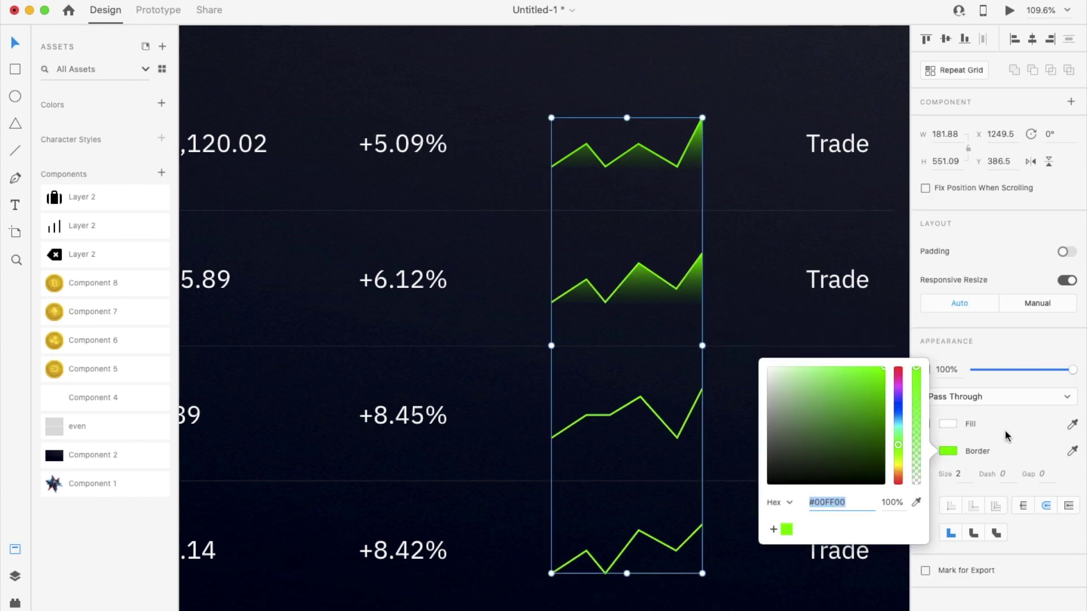
Step: Place a copy of the gradient shape under the Ripple trend line and reshape its points to follow that line
{"action": "left_click", "coordinate": [990, 443]}
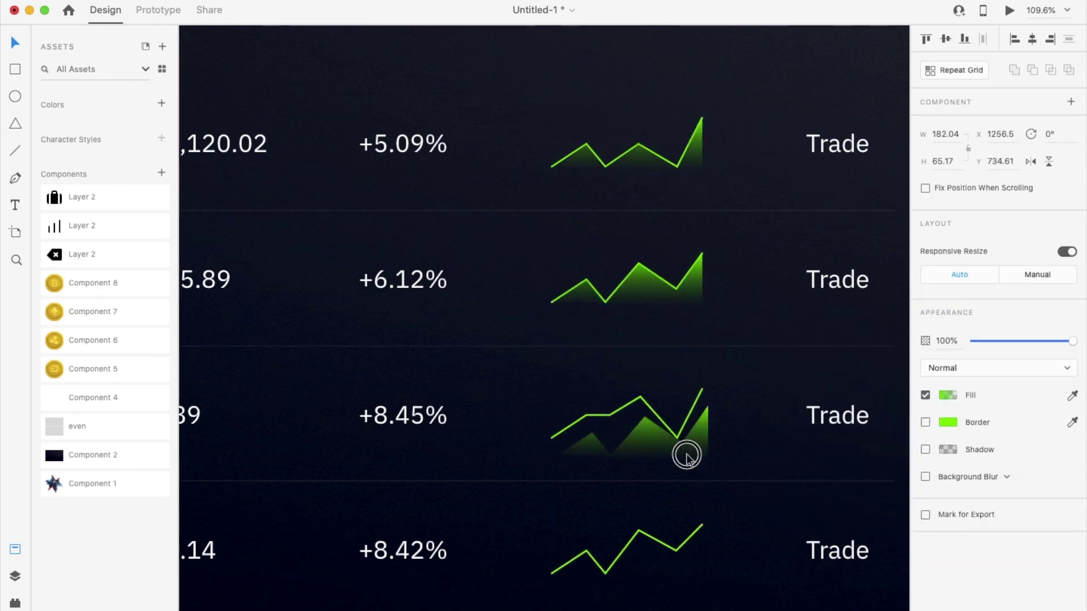
{"action": "scroll", "coordinate": [679, 433], "scroll_direction": "up", "scroll_amount": 5}
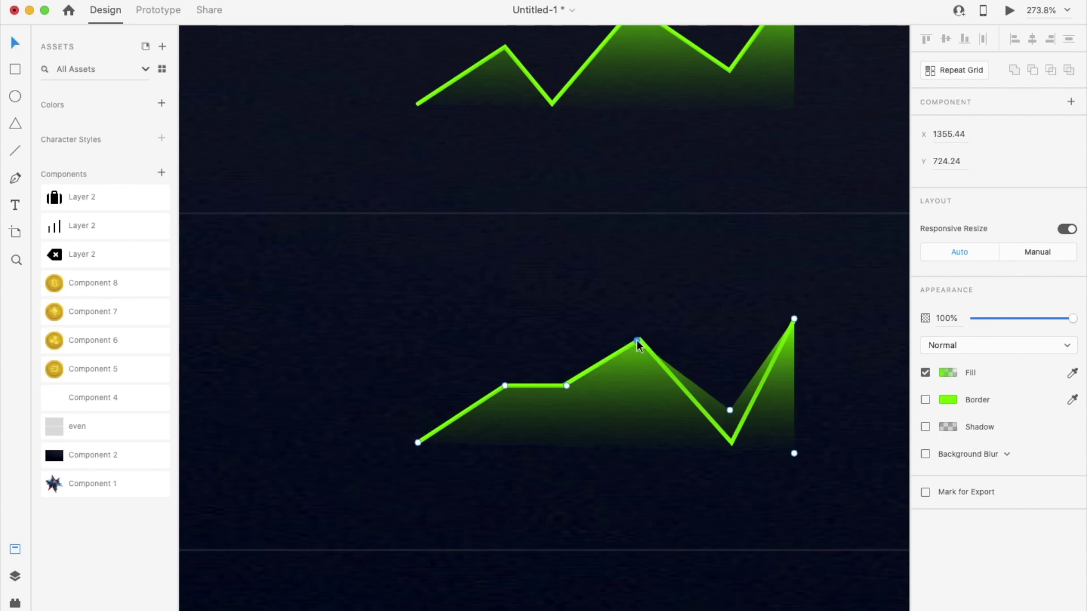
{"action": "left_click_drag", "start_coordinate": [730, 410], "coordinate": [731, 444]}
{"action": "scroll", "coordinate": [730, 442], "scroll_direction": "down", "scroll_amount": 6}
{"action": "left_click", "coordinate": [738, 465]}
Step: Copy the gradient shape down to the Litecoin trend line and reshape its points to follow that line
{"action": "scroll", "coordinate": [735, 479], "scroll_direction": "down", "scroll_amount": 2}
{"action": "left_click", "coordinate": [684, 387]}
{"action": "left_click_drag", "start_coordinate": [684, 387], "coordinate": [685, 482]}
{"action": "scroll", "coordinate": [685, 483], "scroll_direction": "up", "scroll_amount": 4}
{"action": "left_click_drag", "start_coordinate": [685, 483], "coordinate": [684, 492]}
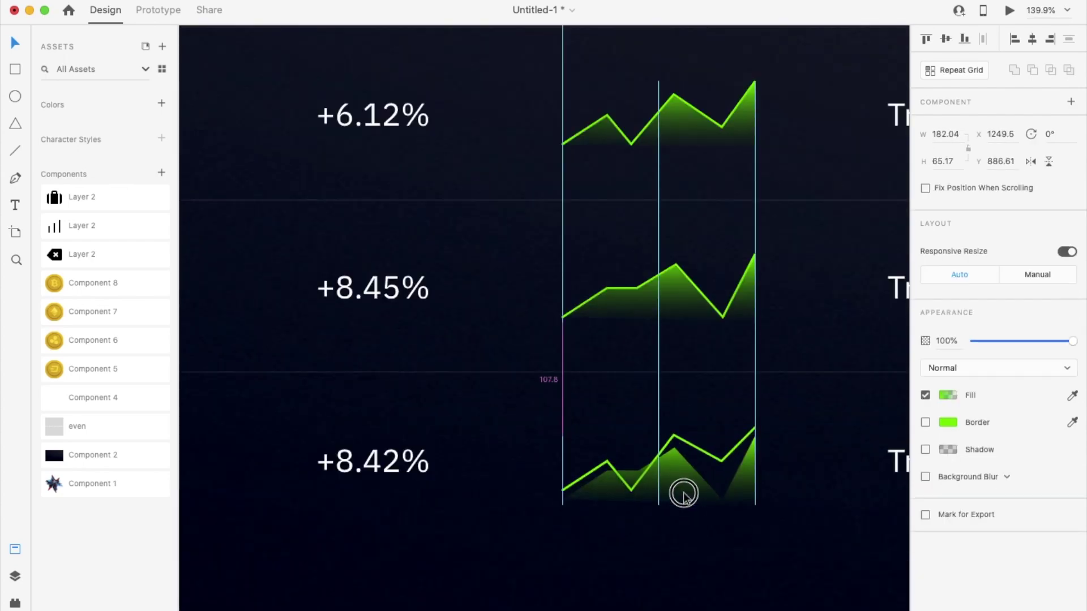
{"action": "scroll", "coordinate": [683, 492], "scroll_direction": "up", "scroll_amount": 4}
{"action": "double_click", "coordinate": [581, 495]}
{"action": "left_click_drag", "start_coordinate": [760, 494], "coordinate": [759, 438]}
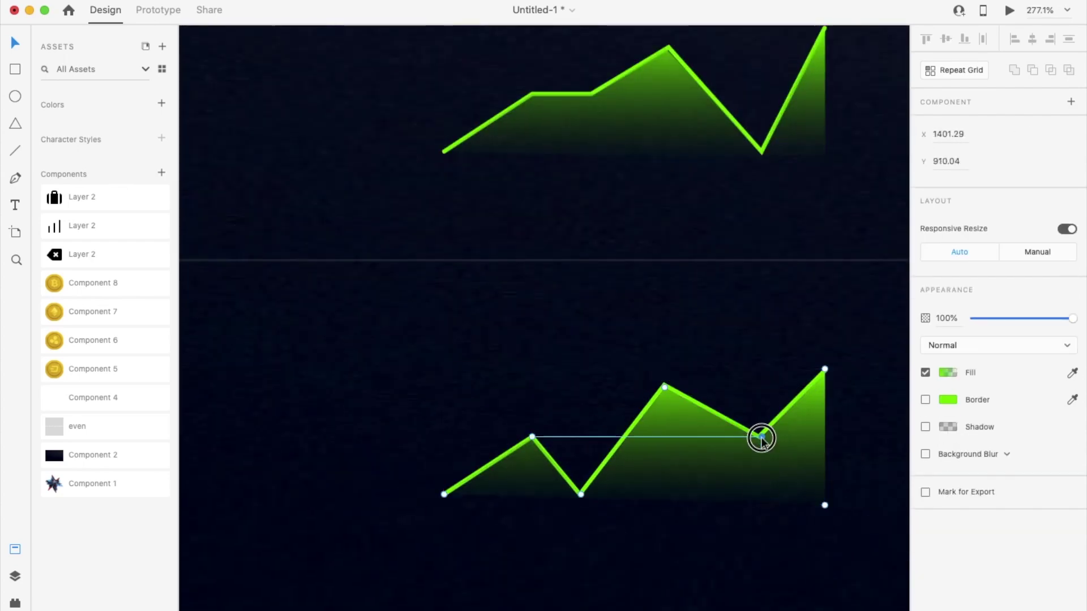
Step: Select the gradient shapes of all four coins and group them
{"action": "scroll", "coordinate": [740, 457], "scroll_direction": "down", "scroll_amount": 7}
{"action": "left_click", "coordinate": [738, 462]}
{"action": "left_click", "coordinate": [731, 454]}
{"action": "left_click", "coordinate": [719, 377], "text": "shift"}
{"action": "left_click", "coordinate": [722, 292], "text": "shift"}
{"action": "left_click", "coordinate": [723, 226], "text": "shift"}
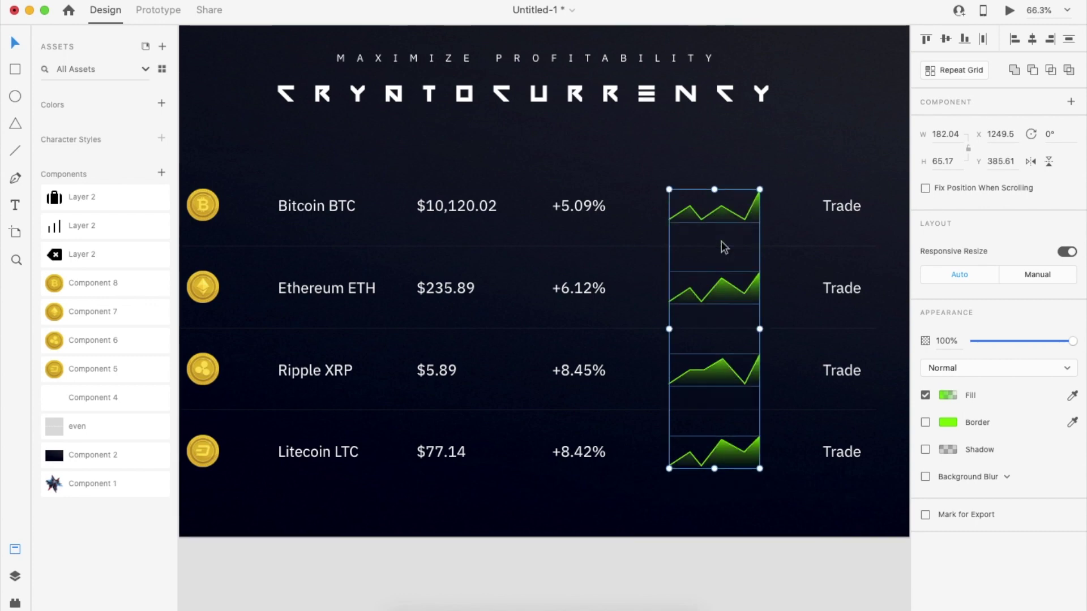
{"action": "key", "text": "super+g"}
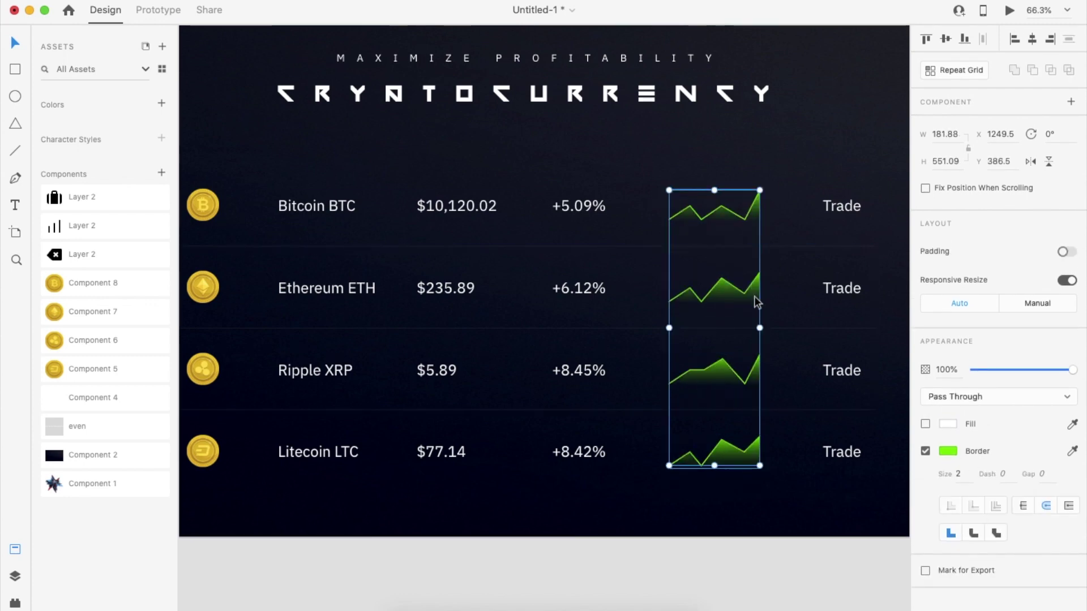
Step: Duplicate the trend line group beside the original and apply an object blur to each of the four copied lines
{"action": "left_click_drag", "start_coordinate": [734, 287], "coordinate": [624, 291], "text": "alt"}
{"action": "double_click", "coordinate": [626, 293]}
{"action": "left_click", "coordinate": [963, 537]}
{"action": "left_click", "coordinate": [960, 552]}
{"action": "left_click", "coordinate": [637, 378]}
{"action": "left_click", "coordinate": [965, 536]}
{"action": "left_click", "coordinate": [960, 548]}
{"action": "left_click", "coordinate": [632, 455]}
{"action": "left_click", "coordinate": [965, 536]}
{"action": "left_click", "coordinate": [961, 548]}
{"action": "left_click", "coordinate": [620, 216]}
{"action": "left_click", "coordinate": [970, 537]}
{"action": "left_click", "coordinate": [969, 536]}
Step: Move the blurred line group back over the original trend lines to create a glow
{"action": "left_click_drag", "start_coordinate": [624, 300], "coordinate": [734, 291]}
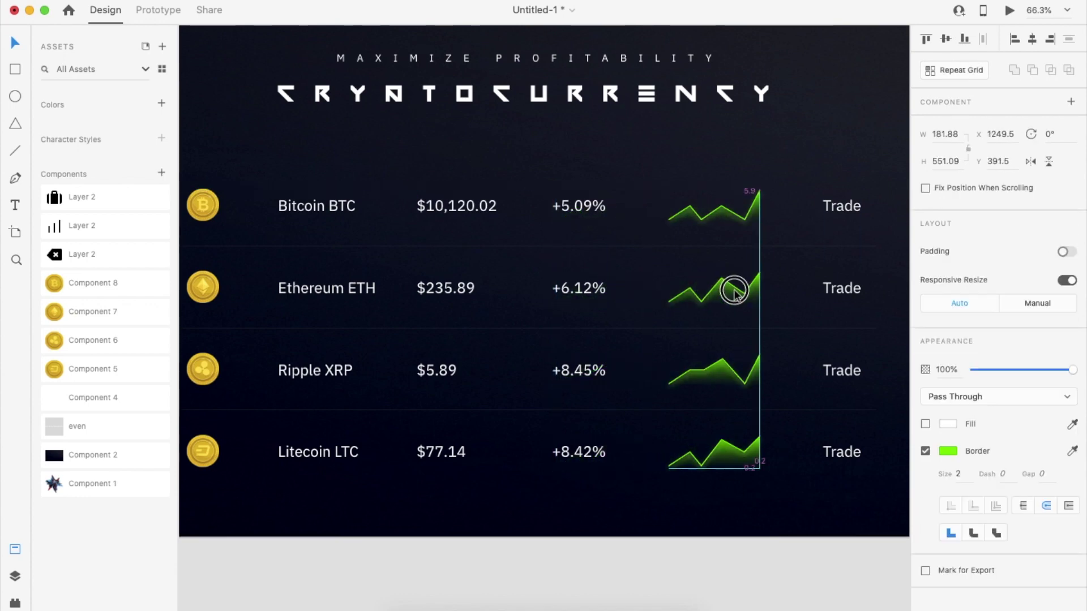
{"action": "scroll", "coordinate": [734, 292], "scroll_direction": "down", "scroll_amount": 4}
{"action": "left_click", "coordinate": [730, 552]}
Step: Draw a 160 × 67 rectangle over the Bitcoin row's Trade label with a corner radius of 3 and no border
{"action": "scroll", "coordinate": [730, 552], "scroll_direction": "up", "scroll_amount": 2}
{"action": "left_click", "coordinate": [786, 297]}
{"action": "left_click", "coordinate": [15, 69]}
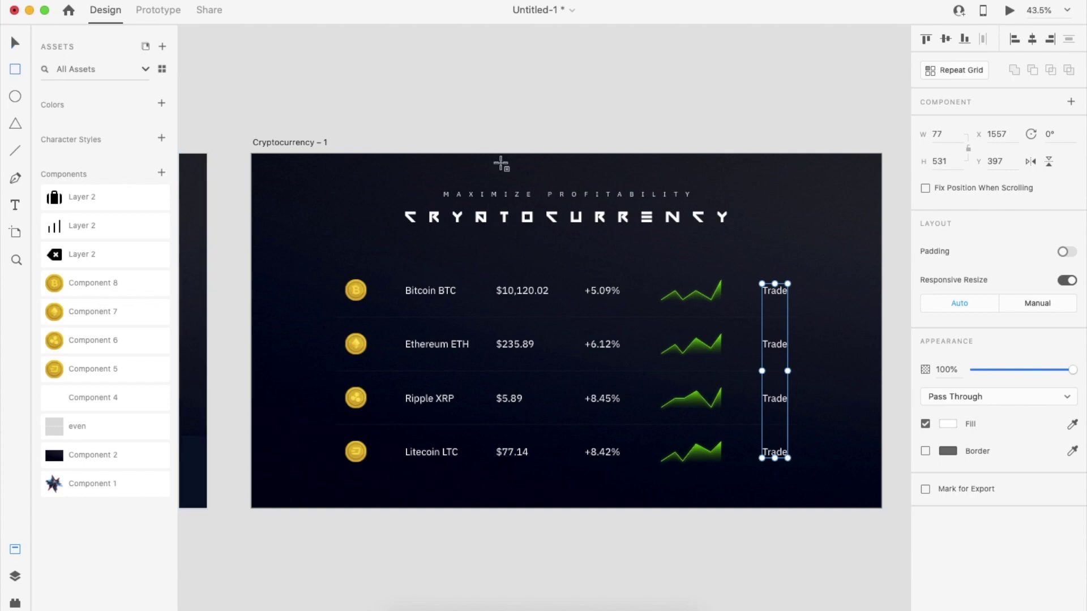
{"action": "scroll", "coordinate": [778, 309], "scroll_direction": "up", "scroll_amount": 5}
{"action": "left_click_drag", "start_coordinate": [730, 265], "coordinate": [814, 299]}
{"action": "left_click", "coordinate": [925, 450]}
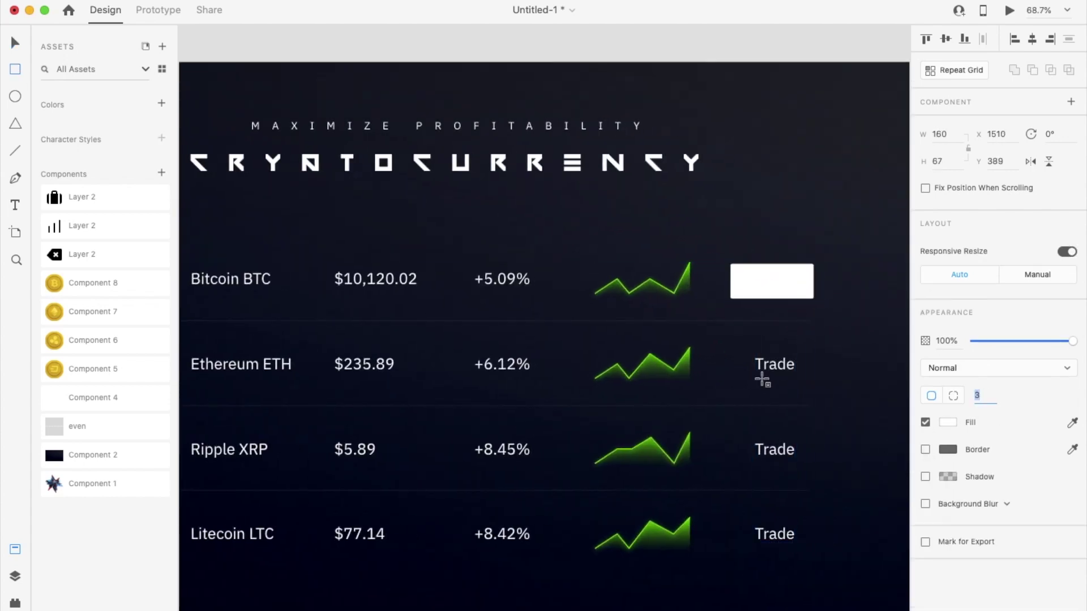
Step: Try a pink fill (#ED4988) on the rectangle
{"action": "left_click", "coordinate": [949, 424]}
{"action": "left_click", "coordinate": [900, 444]}
{"action": "left_click_drag", "start_coordinate": [875, 368], "coordinate": [849, 354]}
{"action": "left_click", "coordinate": [898, 357]}
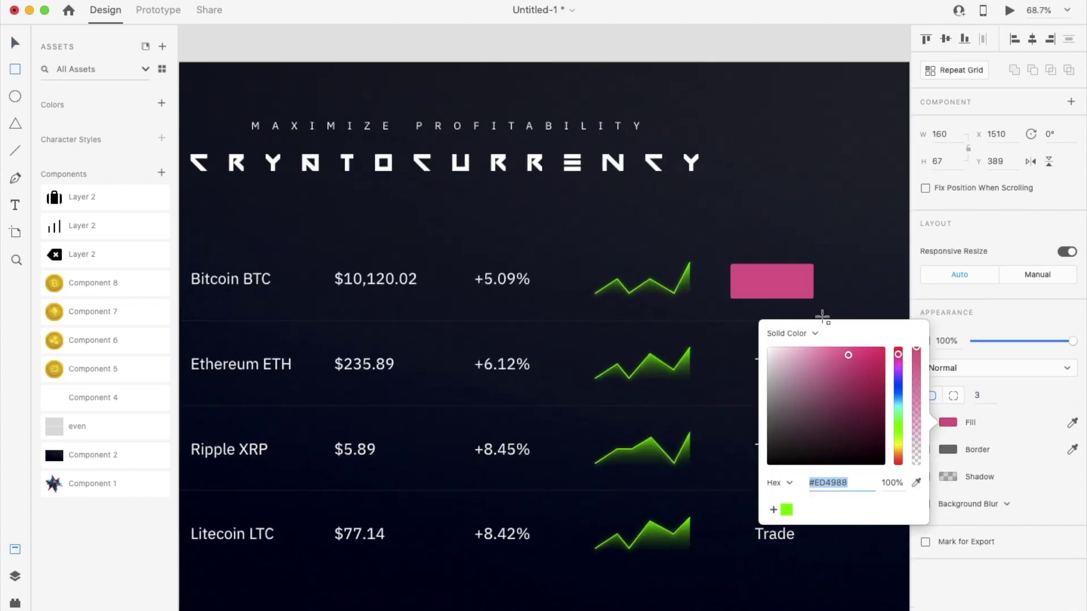
Step: Duplicate the yellow rectangle for the Ethereum, Ripple and Litecoin rows and align the rectangles behind their Trade labels
{"action": "scroll", "coordinate": [822, 317], "scroll_direction": "down", "scroll_amount": 5}
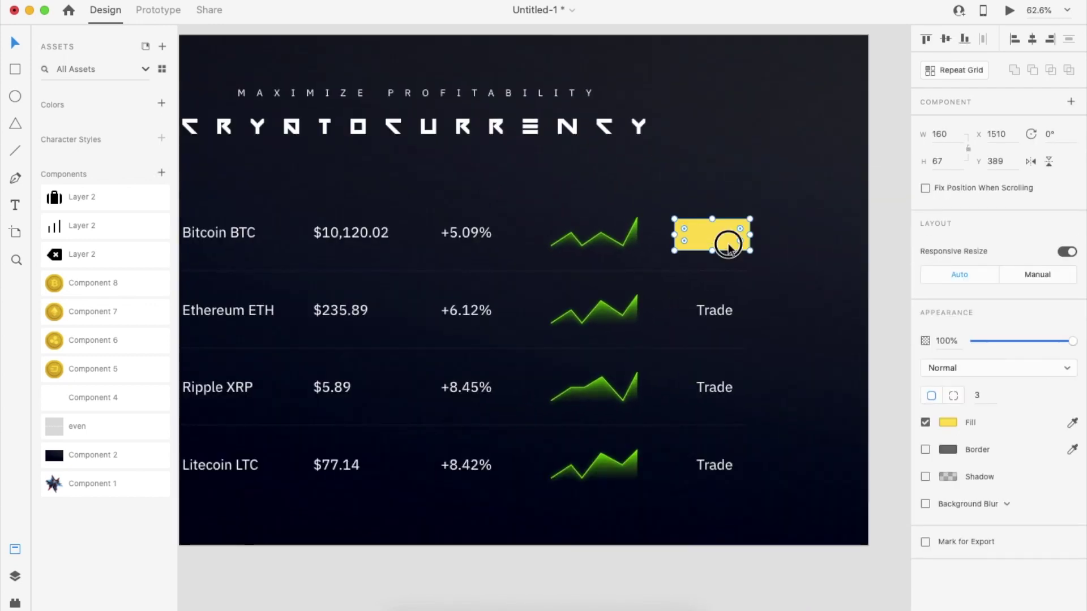
{"action": "left_click_drag", "start_coordinate": [728, 243], "coordinate": [729, 318]}
{"action": "left_click_drag", "start_coordinate": [730, 318], "coordinate": [729, 398]}
{"action": "left_click_drag", "start_coordinate": [729, 398], "coordinate": [730, 474]}
{"action": "left_click", "coordinate": [728, 390], "text": "shift"}
{"action": "left_click", "coordinate": [727, 309], "text": "shift"}
{"action": "left_click", "coordinate": [727, 241], "text": "shift"}
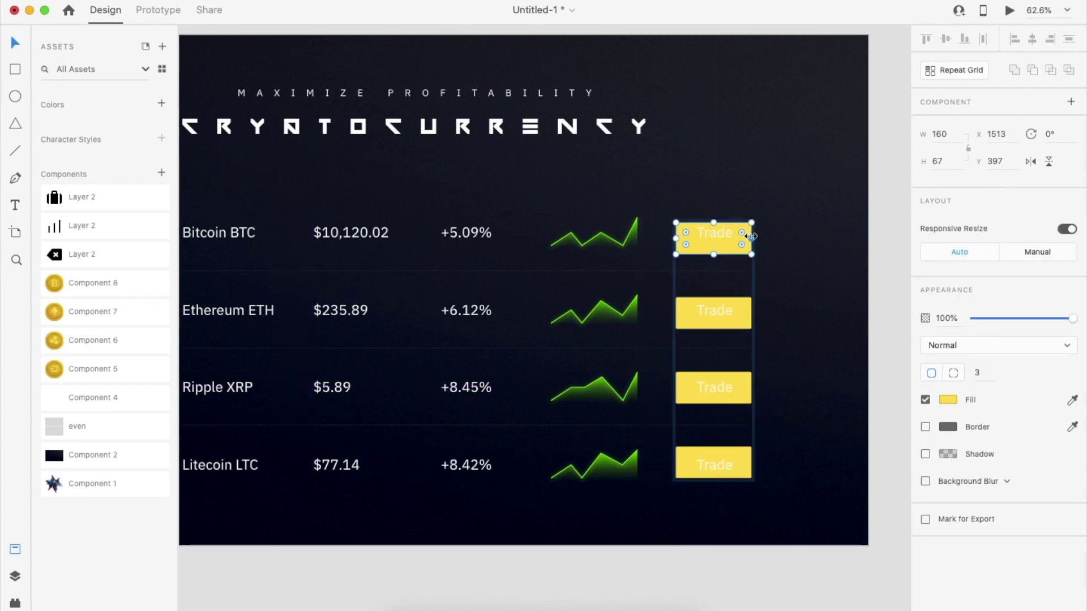
{"action": "left_click_drag", "start_coordinate": [737, 460], "coordinate": [737, 462]}
{"action": "left_click", "coordinate": [776, 488]}
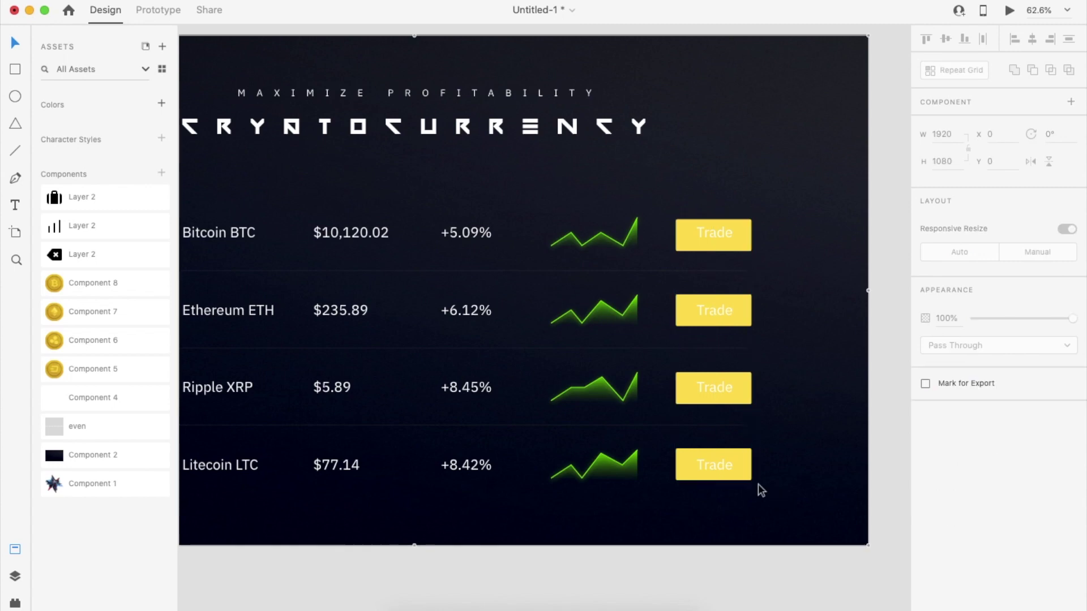
Step: Change the fill of the button rectangle group to the saved dark blue
{"action": "left_click", "coordinate": [743, 471]}
{"action": "left_click", "coordinate": [947, 424]}
{"action": "left_click_drag", "start_coordinate": [901, 416], "coordinate": [898, 459]}
{"action": "left_click", "coordinate": [798, 511]}
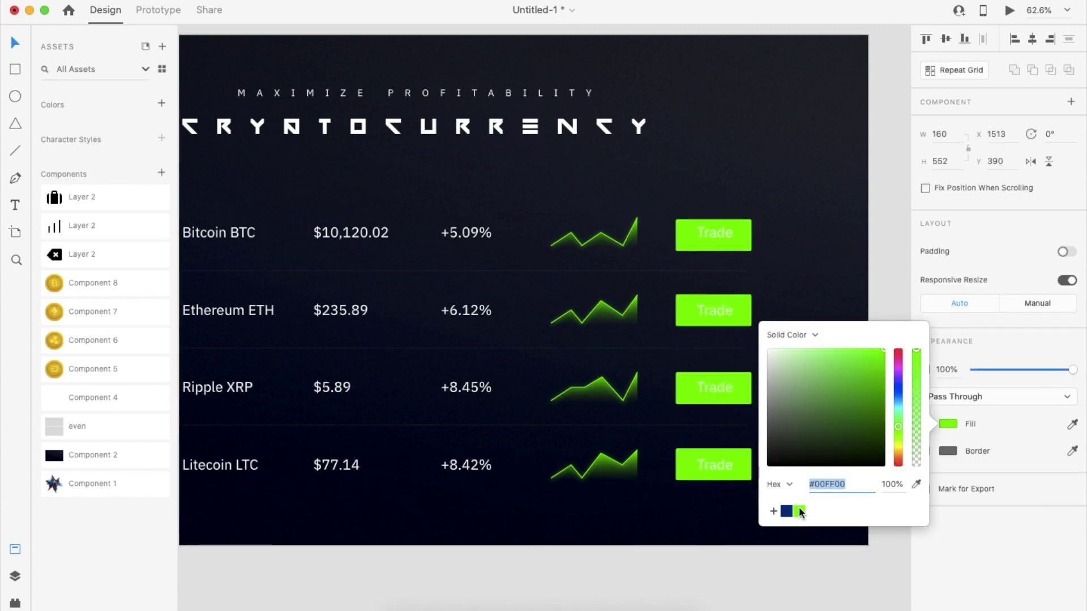
{"action": "left_click", "coordinate": [787, 511]}
Step: Center each Trade label on its blue rectangle and group every label with its button
{"action": "double_click", "coordinate": [722, 240]}
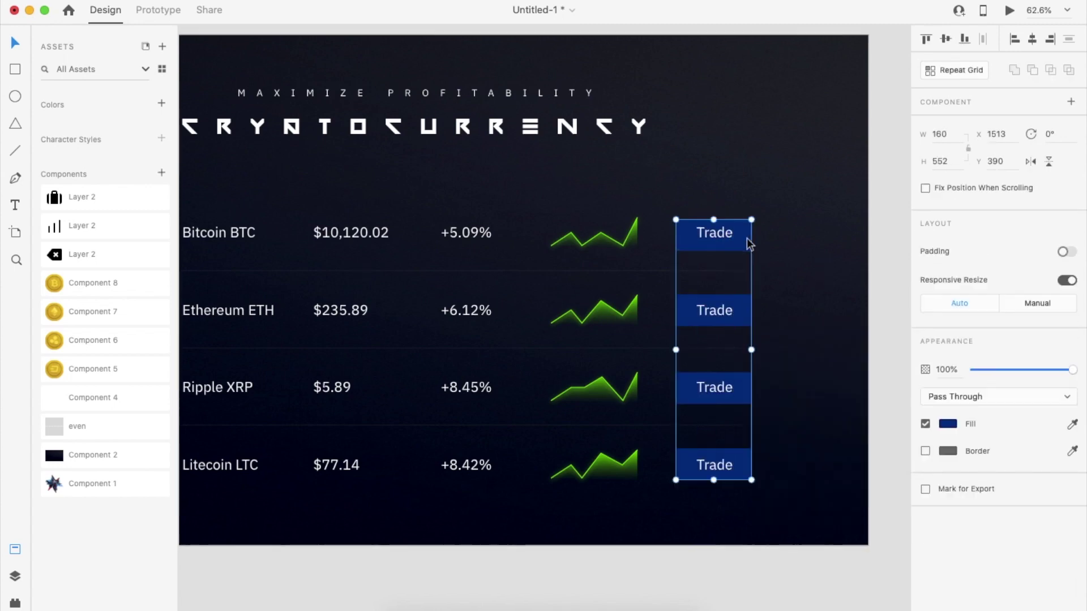
{"action": "left_click", "coordinate": [733, 308]}
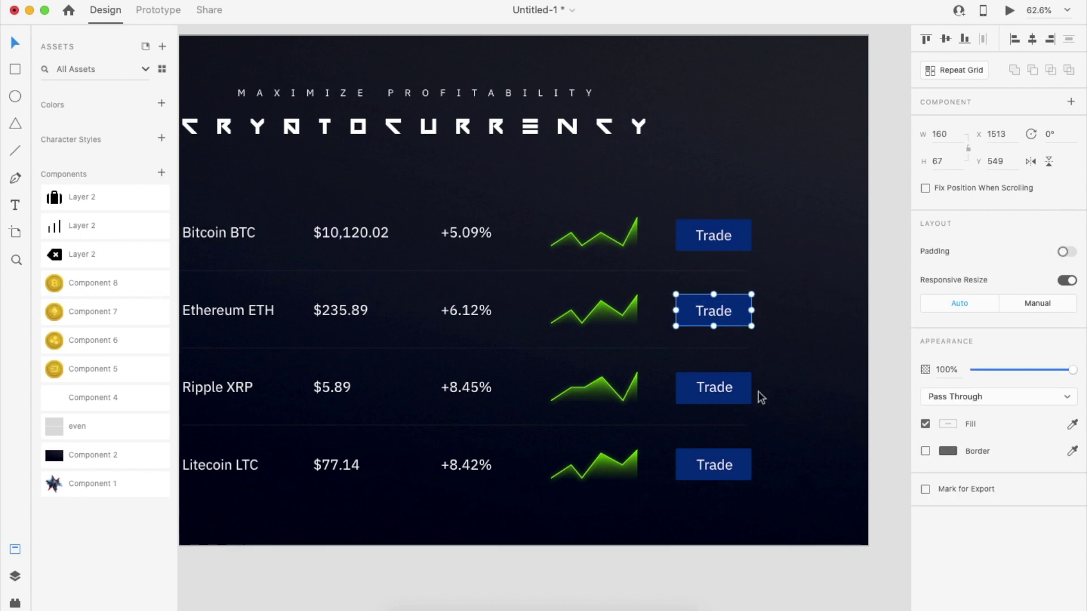
{"action": "left_click", "coordinate": [736, 391]}
{"action": "left_click", "coordinate": [712, 465]}
{"action": "left_click", "coordinate": [738, 470], "text": "shift"}
{"action": "left_click", "coordinate": [1030, 40]}
{"action": "key", "text": "super+g"}
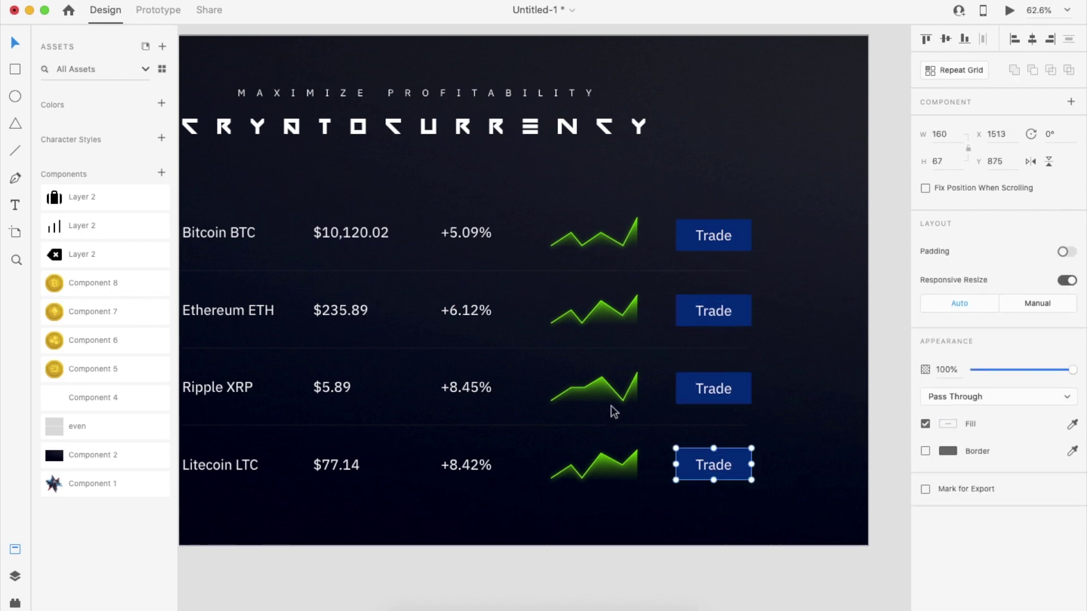
Step: Duplicate the coin list artboard and place the copy next to it with a 135 gap
{"action": "left_click", "coordinate": [605, 394]}
{"action": "scroll", "coordinate": [612, 409], "scroll_direction": "down", "scroll_amount": 5}
{"action": "left_click", "coordinate": [590, 333]}
{"action": "left_click", "coordinate": [623, 490]}
{"action": "scroll", "coordinate": [594, 508], "scroll_direction": "down", "scroll_amount": 5}
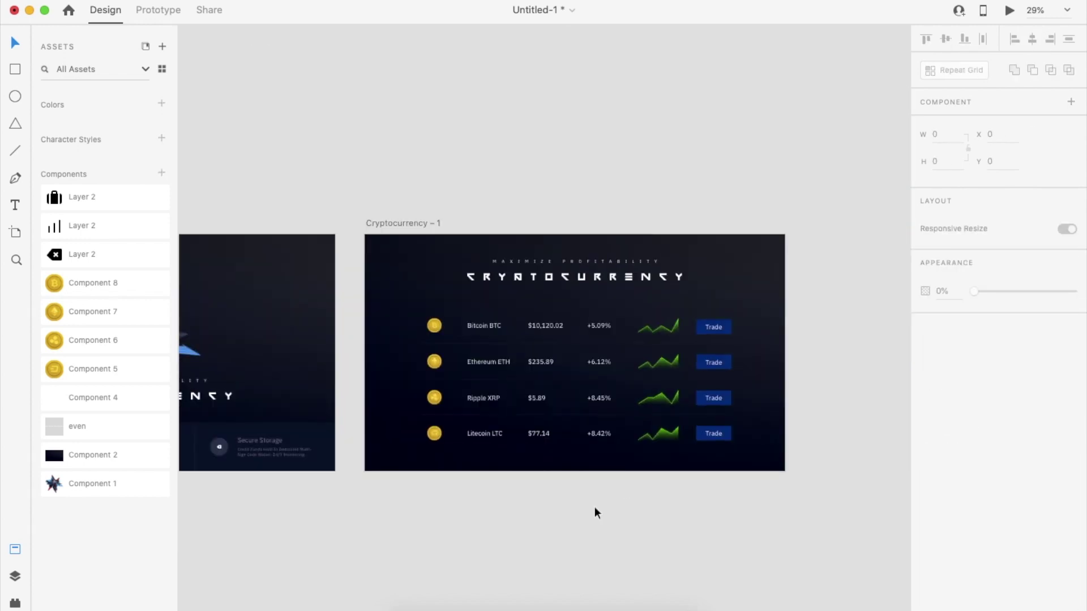
{"action": "left_click", "coordinate": [584, 183]}
{"action": "scroll", "coordinate": [585, 185], "scroll_direction": "right", "scroll_amount": 4}
{"action": "left_click_drag", "start_coordinate": [400, 196], "coordinate": [735, 195]}
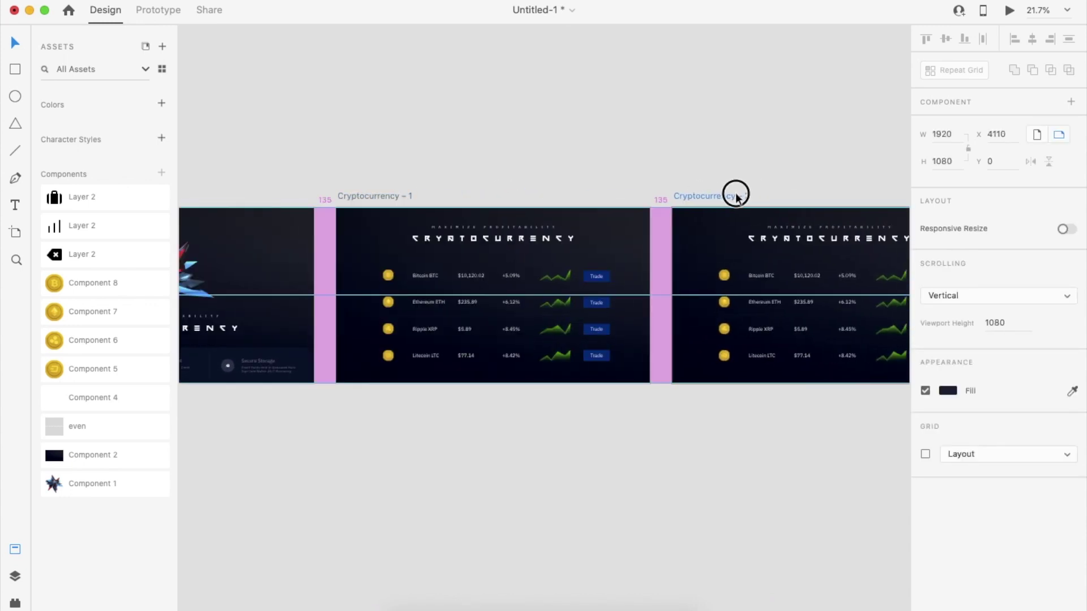
{"action": "scroll", "coordinate": [702, 317], "scroll_direction": "right", "scroll_amount": 3}
Step: Draw a rectangle about 1682 by 967 over the coin list on the copied artboard
{"action": "left_click", "coordinate": [660, 433]}
{"action": "scroll", "coordinate": [660, 432], "scroll_direction": "up", "scroll_amount": 3}
{"action": "scroll", "coordinate": [660, 433], "scroll_direction": "right", "scroll_amount": 2}
{"action": "left_click_drag", "start_coordinate": [432, 127], "coordinate": [696, 372]}
{"action": "left_click", "coordinate": [15, 69]}
{"action": "mouse_move", "coordinate": [390, 180]}
{"action": "left_mouse_down"}
{"action": "mouse_move", "coordinate": [767, 348]}
{"action": "mouse_move", "coordinate": [756, 392]}
{"action": "left_mouse_up"}
Step: Try a darkened background blur with brightness -11 on the overlay rectangle
{"action": "left_click", "coordinate": [925, 503]}
{"action": "left_click_drag", "start_coordinate": [1040, 526], "coordinate": [1028, 554]}
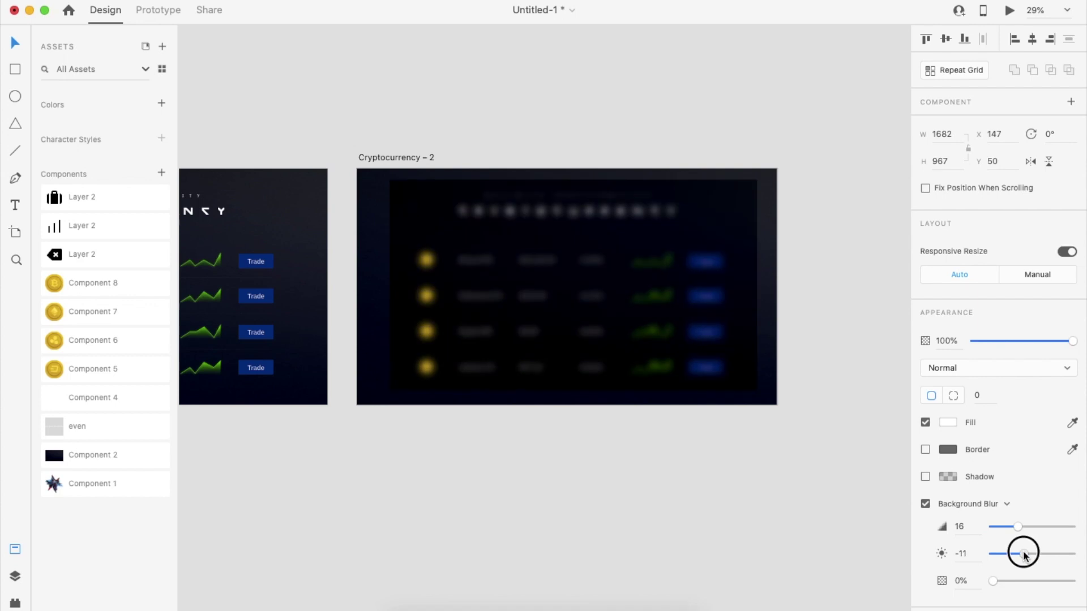
{"action": "scroll", "coordinate": [629, 335], "scroll_direction": "up", "scroll_amount": 3}
{"action": "left_click_drag", "start_coordinate": [787, 143], "coordinate": [759, 159]}
{"action": "left_click_drag", "start_coordinate": [692, 258], "coordinate": [685, 270]}
{"action": "left_click_drag", "start_coordinate": [1017, 527], "coordinate": [1051, 527]}
{"action": "left_click", "coordinate": [643, 460]}
{"action": "left_click", "coordinate": [651, 350]}
{"action": "left_click", "coordinate": [926, 504]}
Step: Fill the overlay rectangle with black, expand it to cover the whole 1920 by 1080 artboard and lower its opacity
{"action": "left_click", "coordinate": [948, 422]}
{"action": "left_click_drag", "start_coordinate": [815, 413], "coordinate": [714, 530]}
{"action": "left_click", "coordinate": [714, 530]}
{"action": "left_click_drag", "start_coordinate": [602, 315], "coordinate": [542, 274]}
{"action": "left_click_drag", "start_coordinate": [691, 358], "coordinate": [812, 423]}
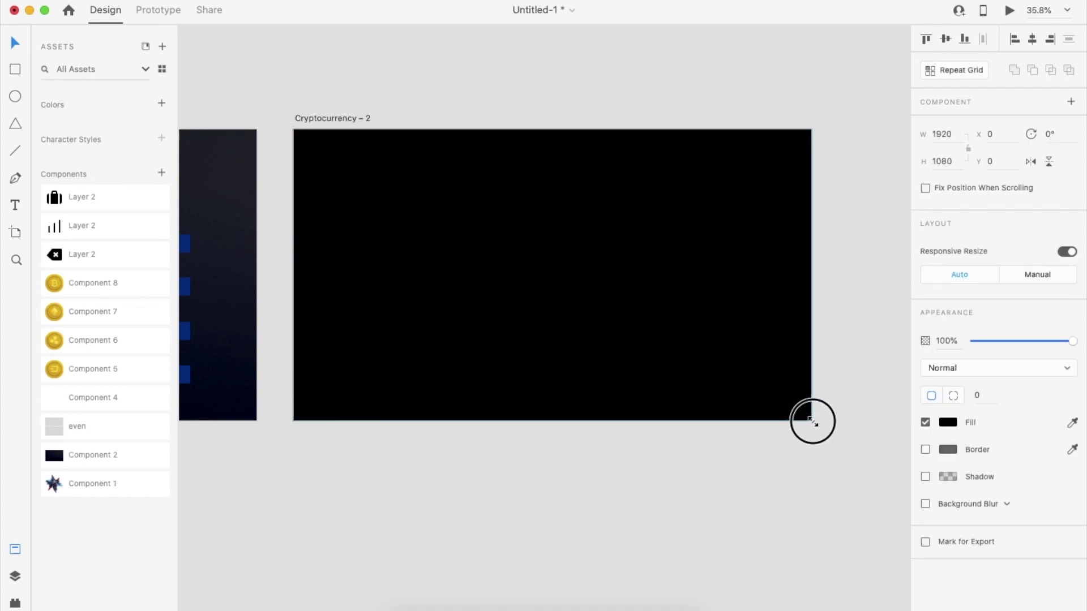
{"action": "key", "text": "5"}
{"action": "key", "text": "Escape"}
Step: Add a centered dark navy panel about 1474 by 847 over the overlay, with a corner radius of 20
{"action": "left_click", "coordinate": [791, 396]}
{"action": "left_click", "coordinate": [711, 332]}
{"action": "left_click", "coordinate": [755, 152]}
{"action": "left_click", "coordinate": [640, 319]}
{"action": "left_click", "coordinate": [985, 400]}
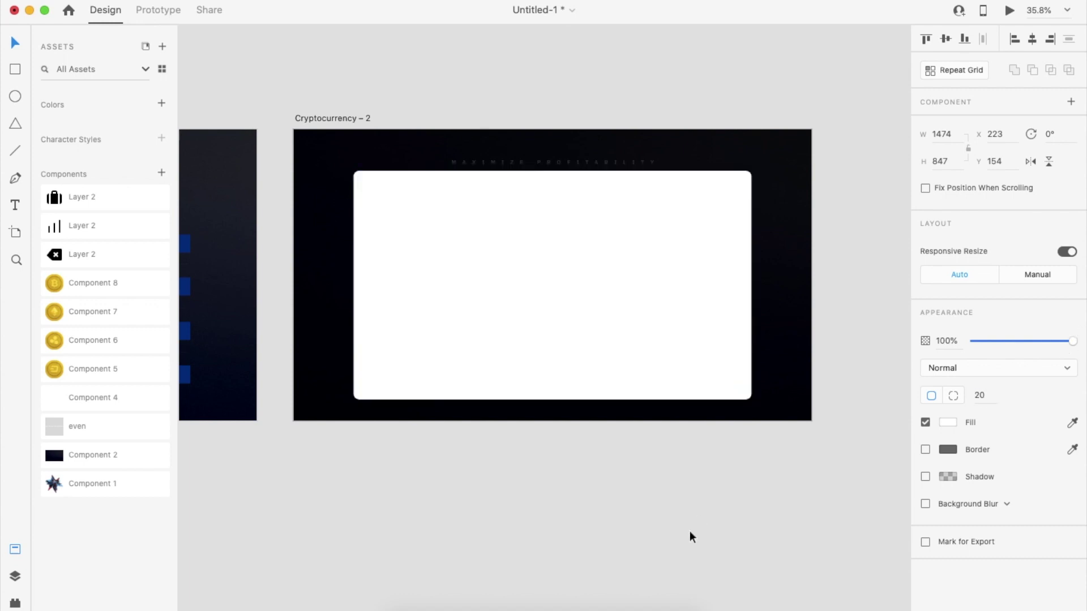
{"action": "scroll", "coordinate": [690, 536], "scroll_direction": "down", "scroll_amount": 3}
{"action": "left_click", "coordinate": [635, 310]}
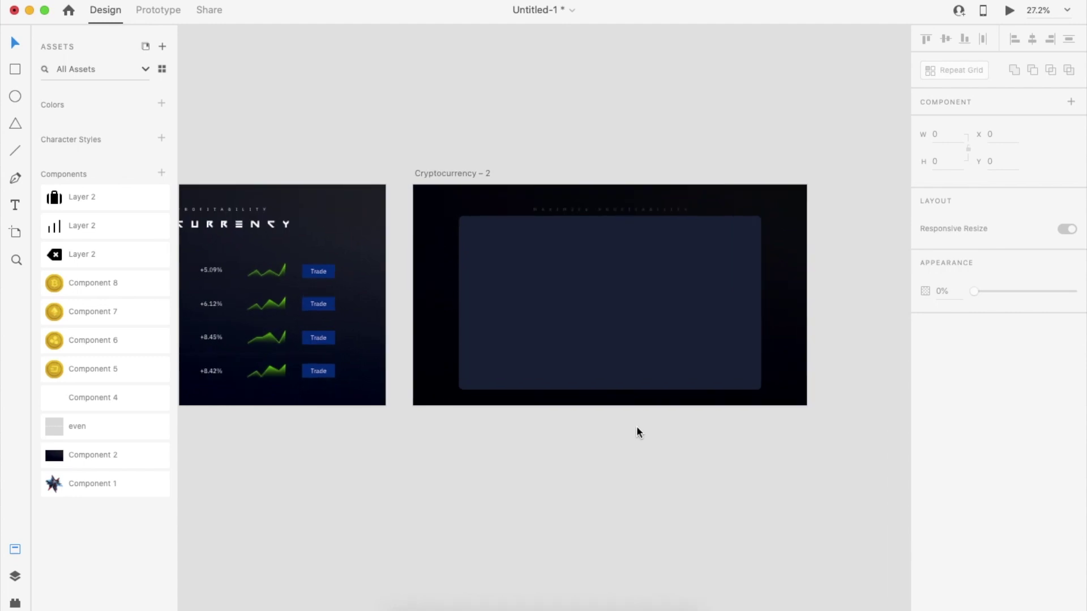
Step: Draw a jagged chart shape across the panel with the Pen tool and give it a borderless saved green fill
{"action": "scroll", "coordinate": [637, 428], "scroll_direction": "up", "scroll_amount": 5}
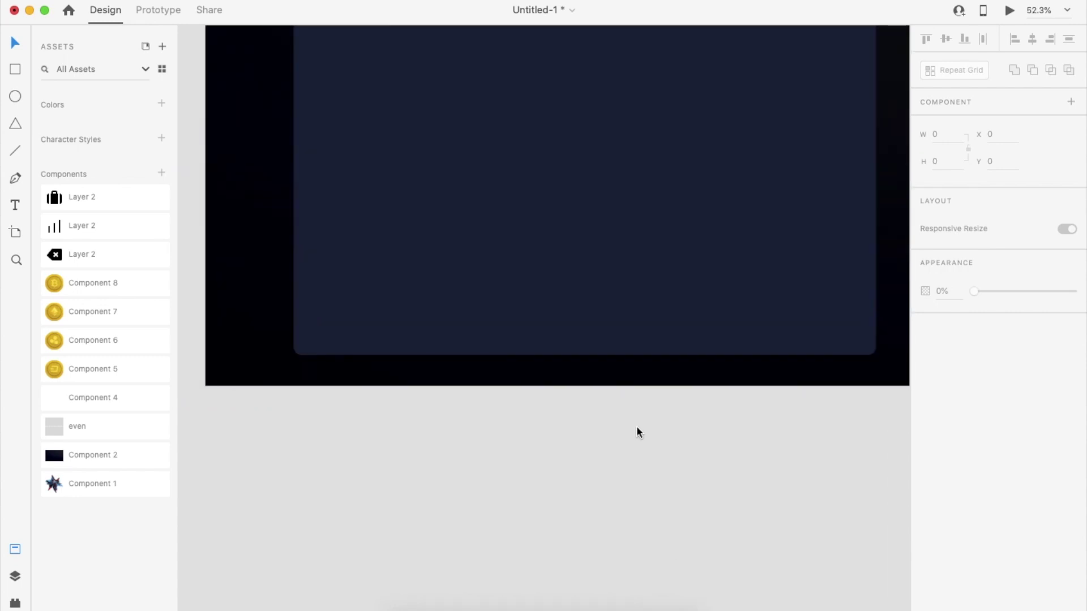
{"action": "scroll", "coordinate": [637, 433], "scroll_direction": "up", "scroll_amount": 5}
{"action": "scroll", "coordinate": [636, 432], "scroll_direction": "right", "scroll_amount": 2}
{"action": "key", "text": "p"}
{"action": "left_click", "coordinate": [283, 376]}
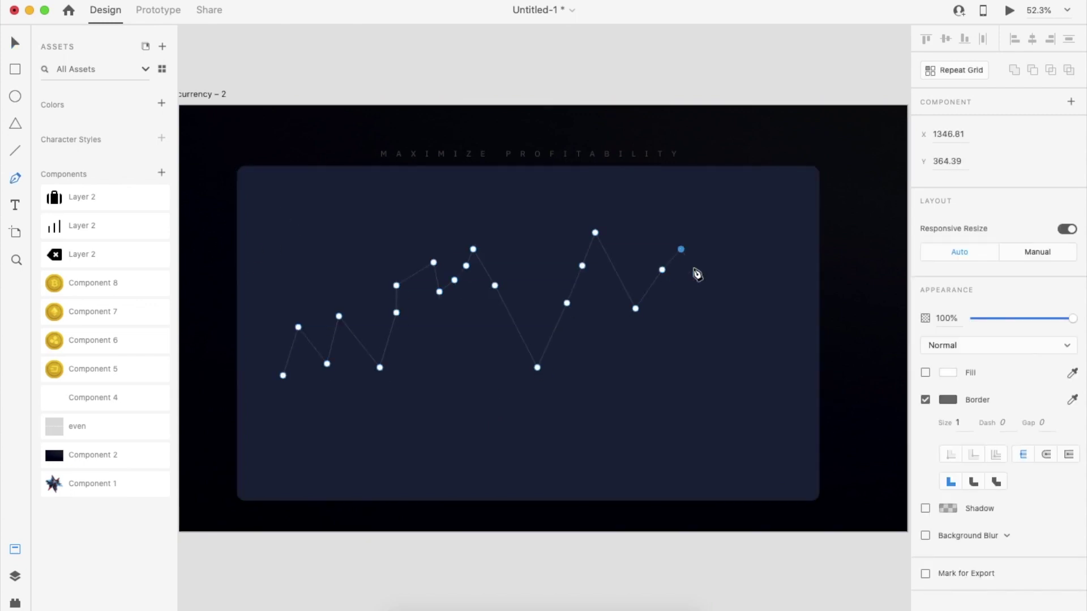
{"action": "left_click", "coordinate": [924, 400]}
{"action": "left_click", "coordinate": [925, 372]}
{"action": "left_click", "coordinate": [948, 373]}
{"action": "left_click", "coordinate": [812, 460]}
{"action": "left_click", "coordinate": [703, 376]}
Step: Try a linear gradient from green to transparent on the jagged chart shape and delete the shape
{"action": "left_click", "coordinate": [947, 373]}
{"action": "left_click", "coordinate": [792, 285]}
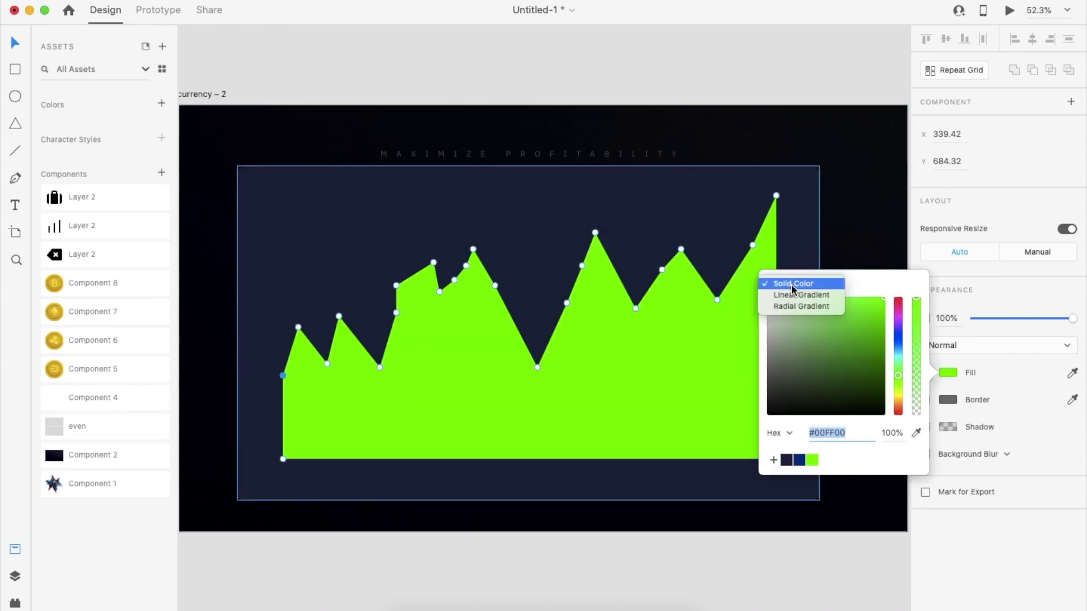
{"action": "left_click", "coordinate": [795, 295]}
{"action": "left_click", "coordinate": [899, 351]}
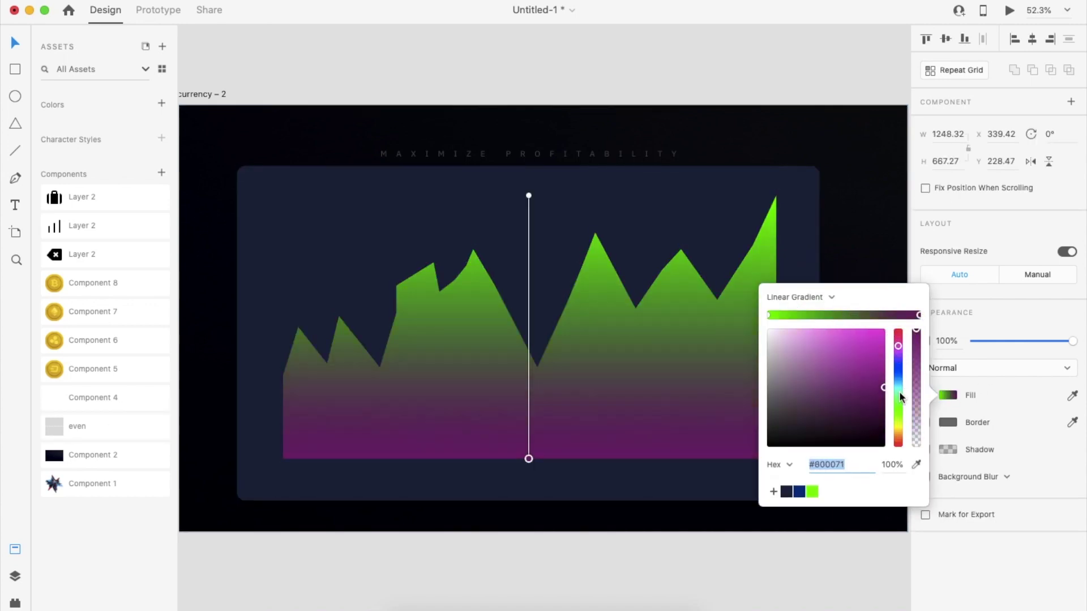
{"action": "left_click", "coordinate": [900, 389]}
{"action": "left_click_drag", "start_coordinate": [918, 331], "coordinate": [900, 521]}
{"action": "left_click", "coordinate": [900, 521]}
{"action": "left_click", "coordinate": [634, 397]}
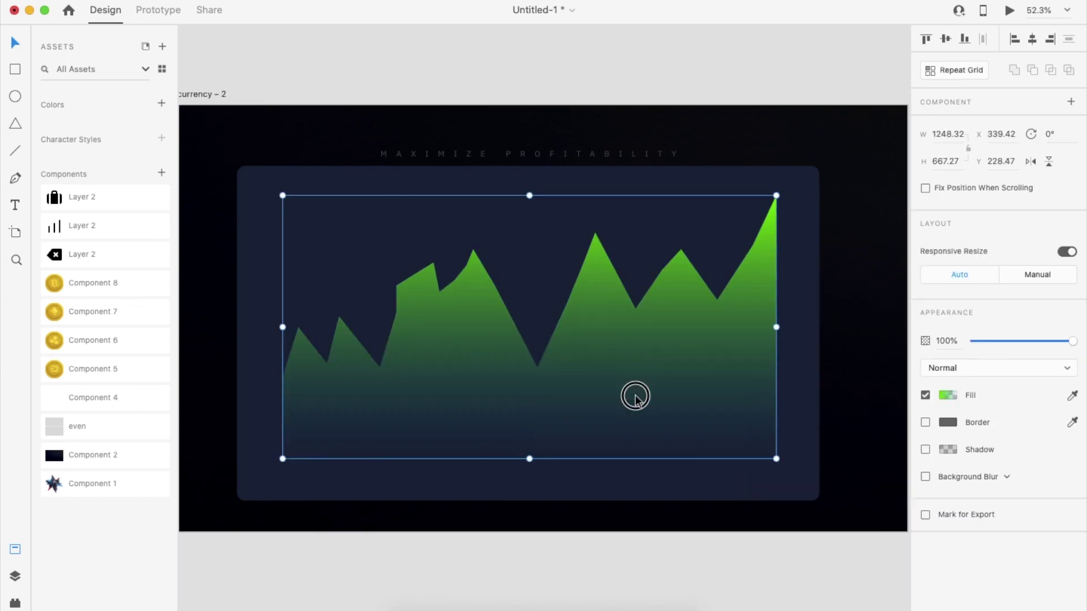
{"action": "key", "text": "Delete"}
Step: Draw a trend line rising across the panel with the Pen tool, smooth its corner points into curves and delete the surplus point
{"action": "key", "text": "p"}
{"action": "left_click", "coordinate": [270, 429]}
{"action": "left_click", "coordinate": [757, 323]}
{"action": "left_click", "coordinate": [795, 226]}
{"action": "left_click_drag", "start_coordinate": [478, 484], "coordinate": [479, 434]}
{"action": "double_click", "coordinate": [371, 303]}
{"action": "double_click", "coordinate": [560, 351]}
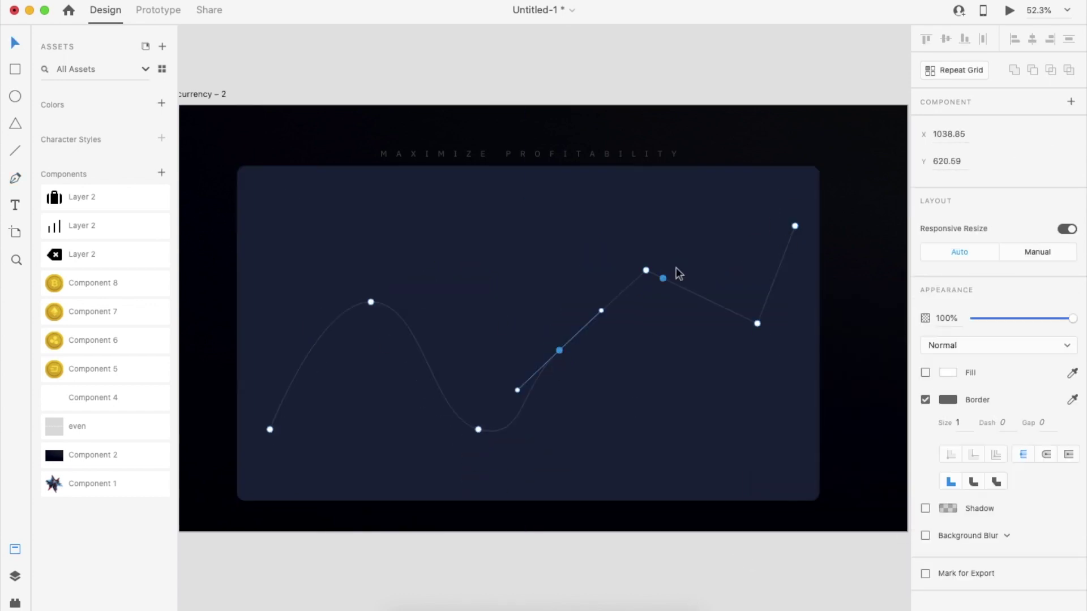
{"action": "double_click", "coordinate": [757, 324]}
{"action": "left_click_drag", "start_coordinate": [559, 350], "coordinate": [577, 363]}
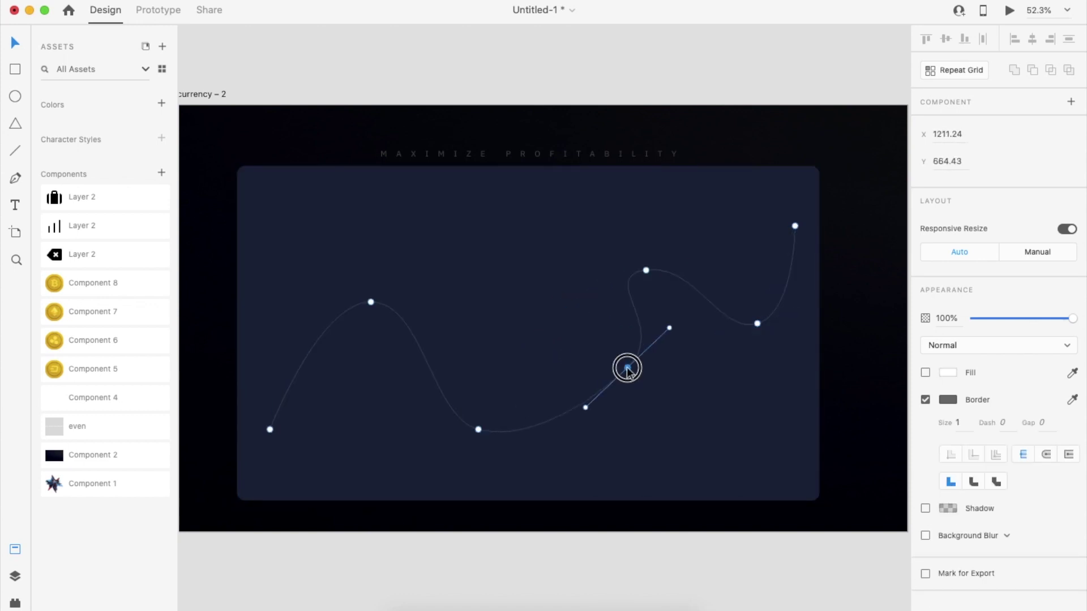
{"action": "key", "text": "Delete"}
{"action": "left_click", "coordinate": [844, 279]}
Step: Move and scale down the curved trend line and center it horizontally on the panel
{"action": "left_click_drag", "start_coordinate": [686, 275], "coordinate": [683, 244]}
{"action": "left_click_drag", "start_coordinate": [794, 198], "coordinate": [727, 223]}
{"action": "left_click", "coordinate": [1033, 39]}
Step: Make a borderless white-filled copy of the curve and reshape its end points so it closes along a flat base
{"action": "left_click", "coordinate": [925, 423]}
{"action": "double_click", "coordinate": [739, 260]}
{"action": "left_click_drag", "start_coordinate": [758, 223], "coordinate": [749, 347]}
{"action": "key", "text": "super+z"}
{"action": "key", "text": "Delete"}
{"action": "left_click", "coordinate": [722, 277]}
{"action": "key", "text": "super+z"}
{"action": "double_click", "coordinate": [740, 263]}
{"action": "left_click", "coordinate": [726, 309]}
{"action": "left_click_drag", "start_coordinate": [759, 224], "coordinate": [763, 401]}
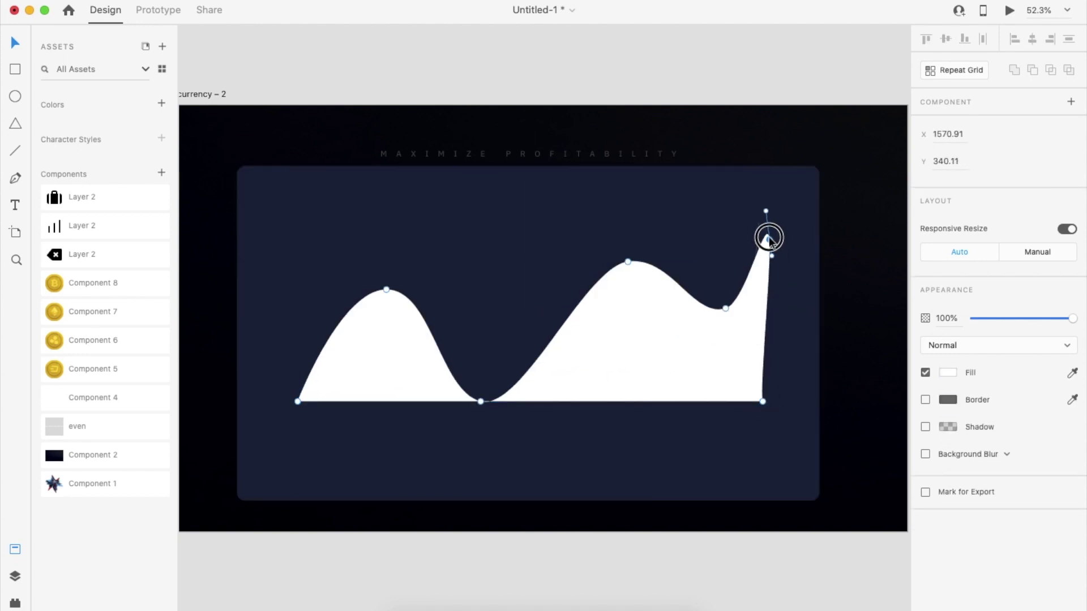
{"action": "left_click_drag", "start_coordinate": [769, 239], "coordinate": [763, 224]}
{"action": "left_click", "coordinate": [763, 369]}
{"action": "left_click", "coordinate": [737, 364]}
Step: Fill the curved shape with a linear gradient from the saved green to the same green at 0% opacity
{"action": "left_click", "coordinate": [925, 397]}
{"action": "left_click", "coordinate": [924, 397]}
{"action": "left_click", "coordinate": [953, 394]}
{"action": "left_click", "coordinate": [810, 483]}
{"action": "left_click", "coordinate": [946, 397]}
{"action": "left_click", "coordinate": [946, 397]}
{"action": "left_click", "coordinate": [792, 307]}
{"action": "left_click", "coordinate": [795, 318]}
{"action": "left_click", "coordinate": [919, 315]}
{"action": "left_click", "coordinate": [811, 491]}
{"action": "left_click_drag", "start_coordinate": [917, 330], "coordinate": [904, 465]}
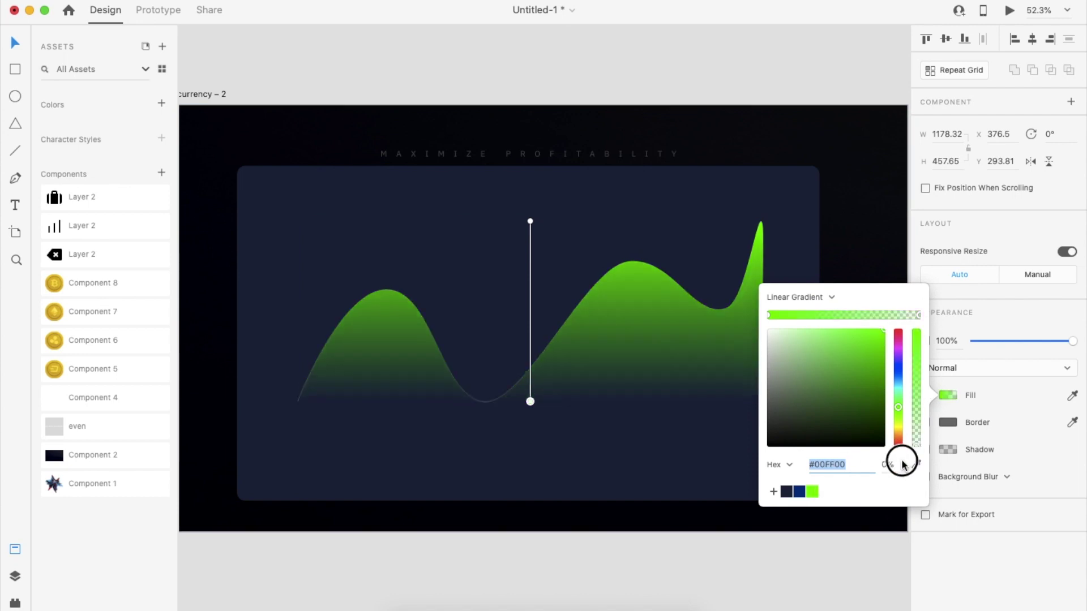
{"action": "left_click", "coordinate": [895, 532]}
Step: Cut the gradient shape, give the curve line a saved green border of size 5 and paste the shape back
{"action": "key", "text": "super+x"}
{"action": "left_click", "coordinate": [718, 310]}
{"action": "left_click", "coordinate": [950, 424]}
{"action": "left_click", "coordinate": [813, 500]}
{"action": "left_click", "coordinate": [958, 445]}
{"action": "type", "text": "5"}
{"action": "key", "text": "Return"}
{"action": "key", "text": "super+v"}
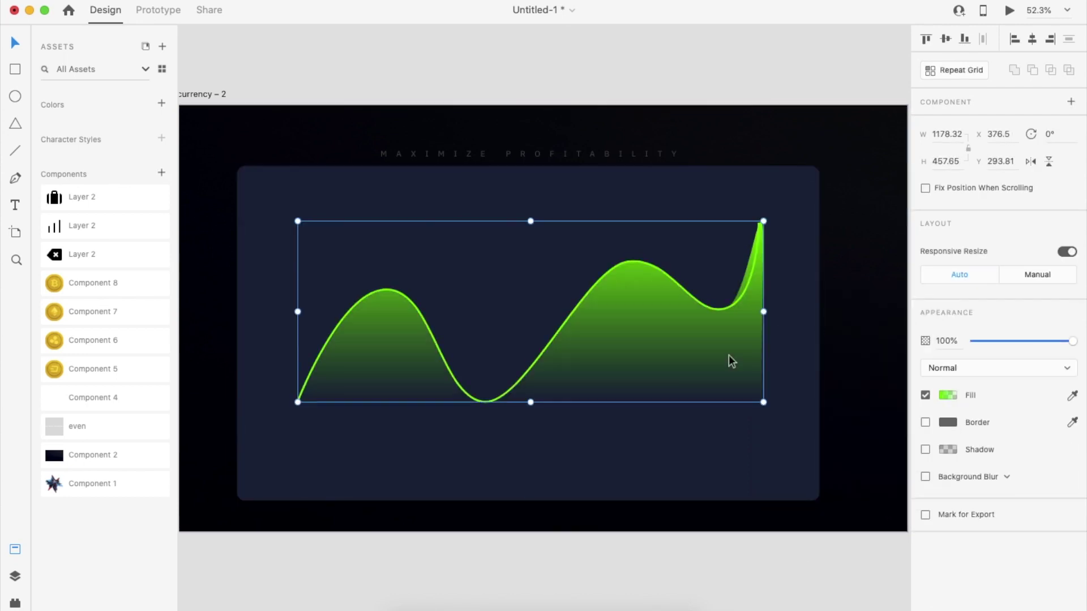
Step: Adjust the points at the gradient shape's right end so its edge follows the green curve line
{"action": "double_click", "coordinate": [759, 338]}
{"action": "scroll", "coordinate": [759, 338], "scroll_direction": "up", "scroll_amount": 5}
{"action": "left_click", "coordinate": [738, 298]}
{"action": "left_click_drag", "start_coordinate": [740, 298], "coordinate": [744, 300]}
{"action": "left_click", "coordinate": [774, 180]}
{"action": "key", "text": "Delete"}
{"action": "key", "text": "super+z"}
{"action": "double_click", "coordinate": [773, 179]}
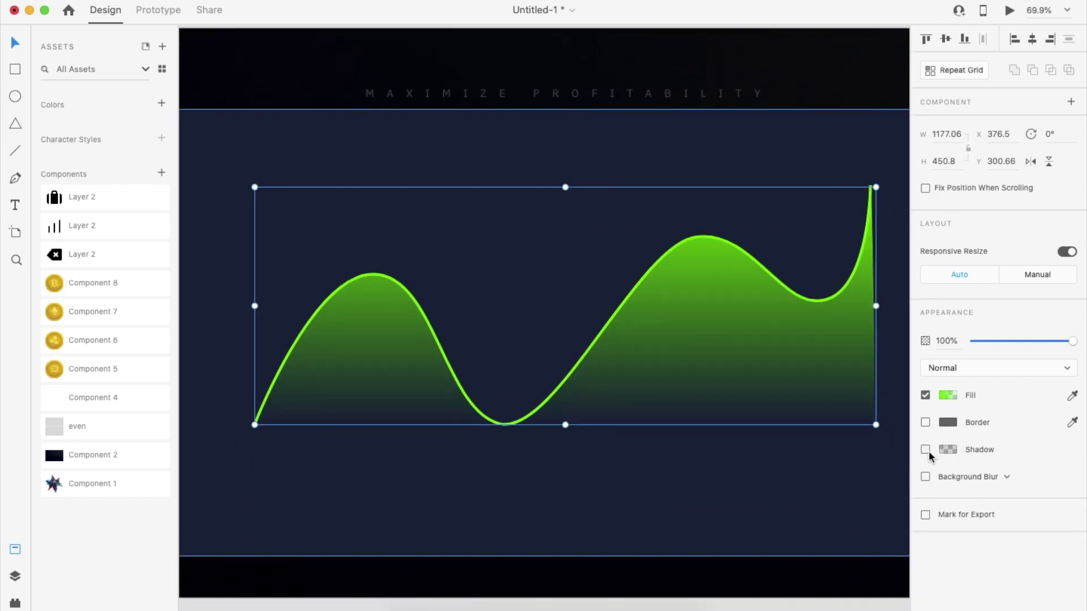
Step: Try shadows on the gradient shape and the green curve line
{"action": "left_click", "coordinate": [926, 449]}
{"action": "left_click", "coordinate": [990, 472]}
{"action": "key", "text": "Return"}
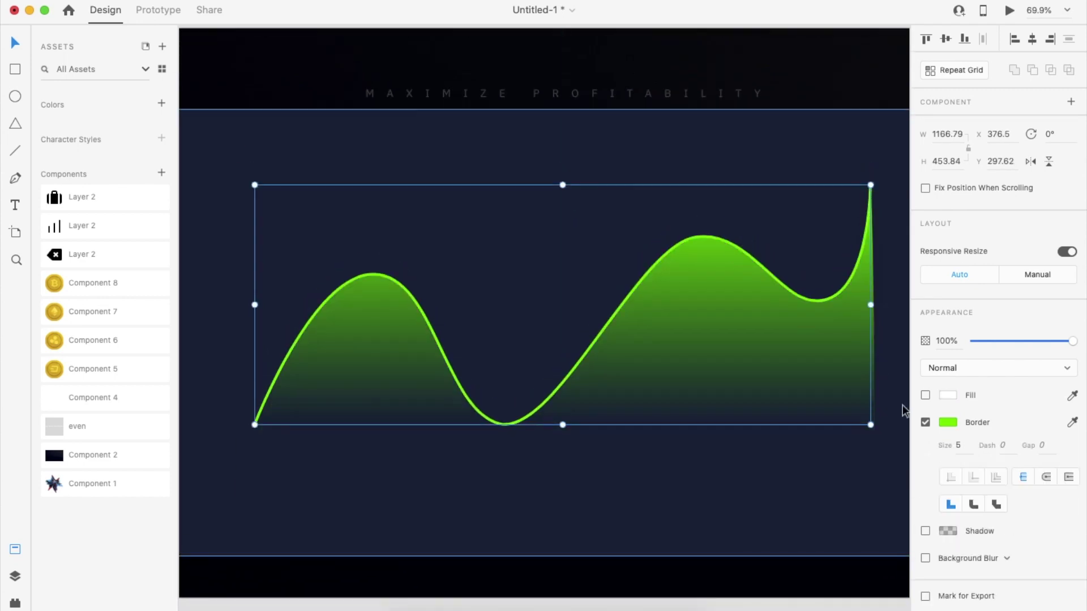
{"action": "left_click", "coordinate": [925, 531]}
{"action": "left_click", "coordinate": [988, 554]}
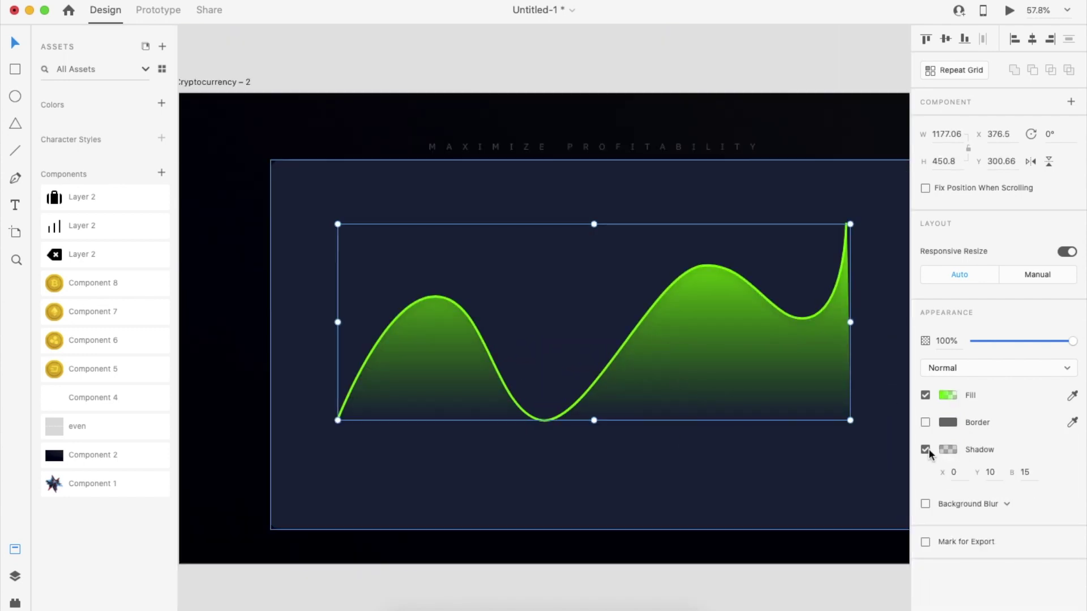
{"action": "left_click", "coordinate": [926, 450]}
Step: Add a middle stop to the chart shape's linear gradient and undo the last trial handle moves
{"action": "left_click", "coordinate": [948, 396]}
{"action": "left_click", "coordinate": [855, 315]}
{"action": "left_click_drag", "start_coordinate": [594, 335], "coordinate": [594, 317]}
{"action": "left_click_drag", "start_coordinate": [594, 421], "coordinate": [412, 405]}
{"action": "scroll", "coordinate": [513, 385], "scroll_direction": "down", "scroll_amount": 5}
{"action": "left_click_drag", "start_coordinate": [561, 290], "coordinate": [900, 326]}
{"action": "key", "text": "super+z"}
{"action": "key", "text": "super+z"}
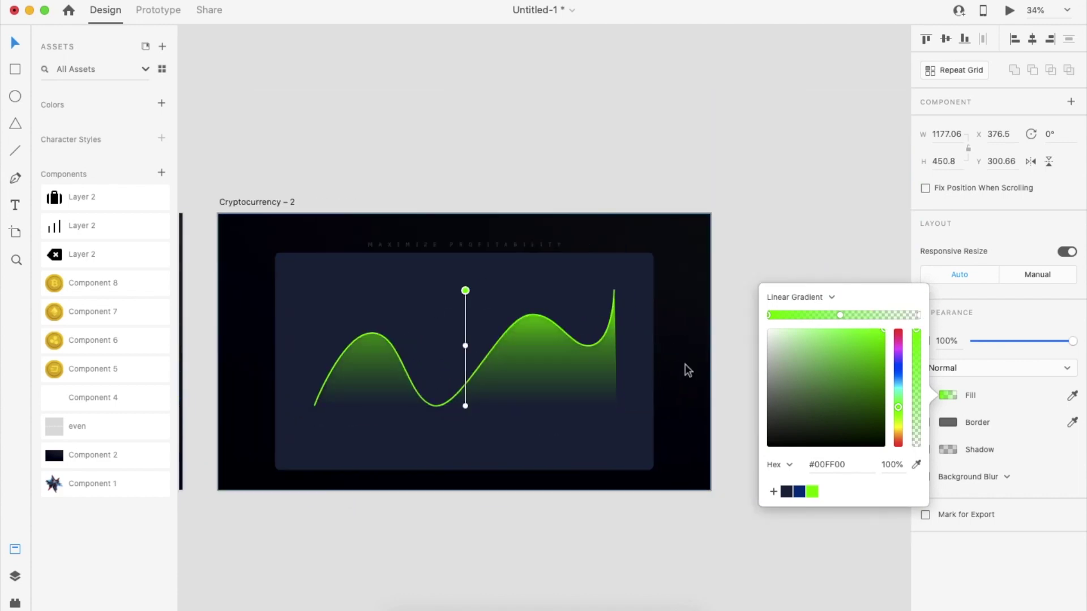
{"action": "left_click", "coordinate": [685, 365]}
Step: Group the green curve line with its gradient shape, undoing the accidental move
{"action": "scroll", "coordinate": [525, 403], "scroll_direction": "up", "scroll_amount": 3}
{"action": "left_click", "coordinate": [508, 399]}
{"action": "scroll", "coordinate": [508, 398], "scroll_direction": "up", "scroll_amount": 2}
{"action": "left_click", "coordinate": [510, 399]}
{"action": "left_click", "coordinate": [587, 372], "text": "shift"}
{"action": "left_click_drag", "start_coordinate": [588, 373], "coordinate": [587, 406]}
{"action": "key", "text": "super+z"}
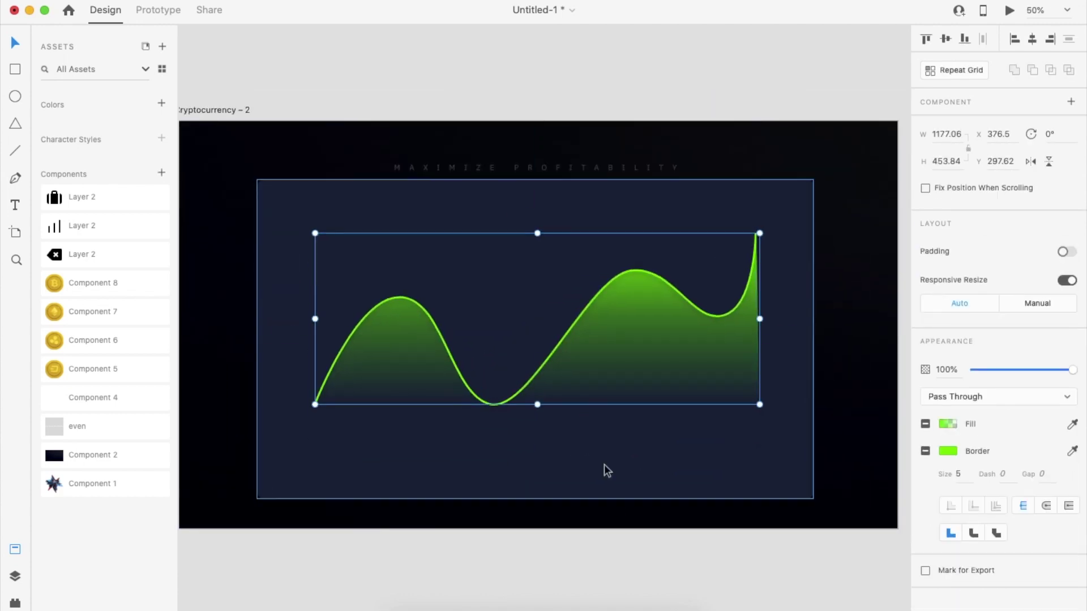
{"action": "left_click", "coordinate": [635, 537]}
Step: Save the red fill of the landing page's first feature card graphic as a color swatch
{"action": "scroll", "coordinate": [635, 536], "scroll_direction": "down", "scroll_amount": 8}
{"action": "scroll", "coordinate": [635, 536], "scroll_direction": "left", "scroll_amount": 3}
{"action": "double_click", "coordinate": [278, 382]}
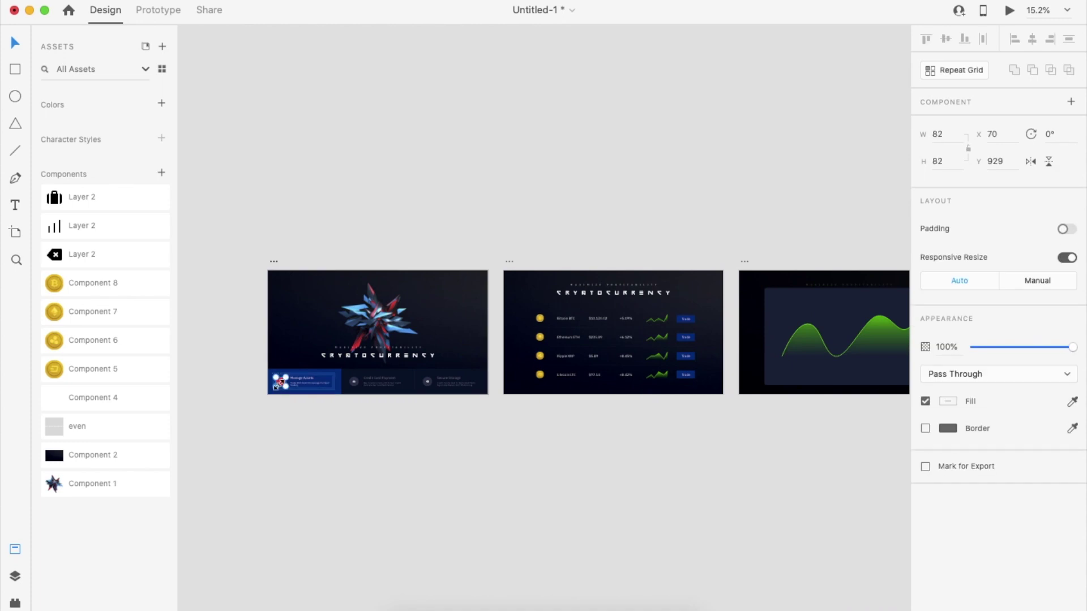
{"action": "scroll", "coordinate": [610, 432], "scroll_direction": "right", "scroll_amount": 4}
{"action": "scroll", "coordinate": [617, 362], "scroll_direction": "up", "scroll_amount": 8}
{"action": "scroll", "coordinate": [586, 324], "scroll_direction": "down", "scroll_amount": 5}
{"action": "scroll", "coordinate": [586, 324], "scroll_direction": "left", "scroll_amount": 10}
{"action": "scroll", "coordinate": [269, 385], "scroll_direction": "up", "scroll_amount": 5}
{"action": "double_click", "coordinate": [347, 379]}
{"action": "left_click", "coordinate": [948, 371]}
{"action": "left_click", "coordinate": [777, 460]}
{"action": "left_click", "coordinate": [728, 526]}
Step: Try the saved red on the Bitcoin row's trend graphic in the coin list and undo it
{"action": "scroll", "coordinate": [728, 527], "scroll_direction": "down", "scroll_amount": 4}
{"action": "scroll", "coordinate": [729, 526], "scroll_direction": "right", "scroll_amount": 10}
{"action": "scroll", "coordinate": [515, 400], "scroll_direction": "left", "scroll_amount": 4}
{"action": "double_click", "coordinate": [445, 302]}
{"action": "left_click", "coordinate": [948, 538]}
{"action": "left_click", "coordinate": [789, 596]}
{"action": "left_click", "coordinate": [447, 344]}
{"action": "key", "text": "super+z"}
Step: Change the border of the large chart's curve line to the saved red
{"action": "scroll", "coordinate": [541, 358], "scroll_direction": "right", "scroll_amount": 4}
{"action": "double_click", "coordinate": [701, 301]}
{"action": "double_click", "coordinate": [702, 302]}
{"action": "left_click", "coordinate": [949, 397]}
{"action": "left_click", "coordinate": [788, 477]}
Step: Recolor all three gradient stops of the large chart shape with the saved red #FB0321
{"action": "double_click", "coordinate": [733, 371]}
{"action": "left_click", "coordinate": [948, 373]}
{"action": "left_click", "coordinate": [787, 468]}
{"action": "left_click", "coordinate": [839, 292]}
{"action": "left_click", "coordinate": [787, 468]}
{"action": "left_click", "coordinate": [918, 293]}
{"action": "left_click", "coordinate": [787, 470]}
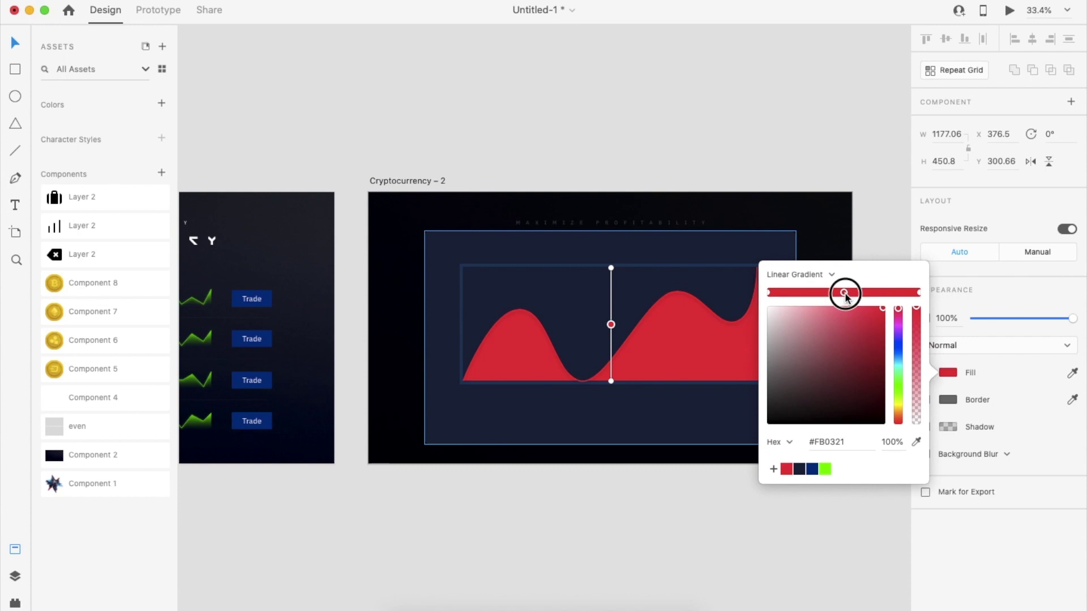
Step: Fade the end stop of the large red chart shape's gradient to full transparency
{"action": "left_click_drag", "start_coordinate": [919, 310], "coordinate": [918, 423]}
{"action": "left_click", "coordinate": [874, 562]}
{"action": "scroll", "coordinate": [662, 415], "scroll_direction": "up", "scroll_amount": 3}
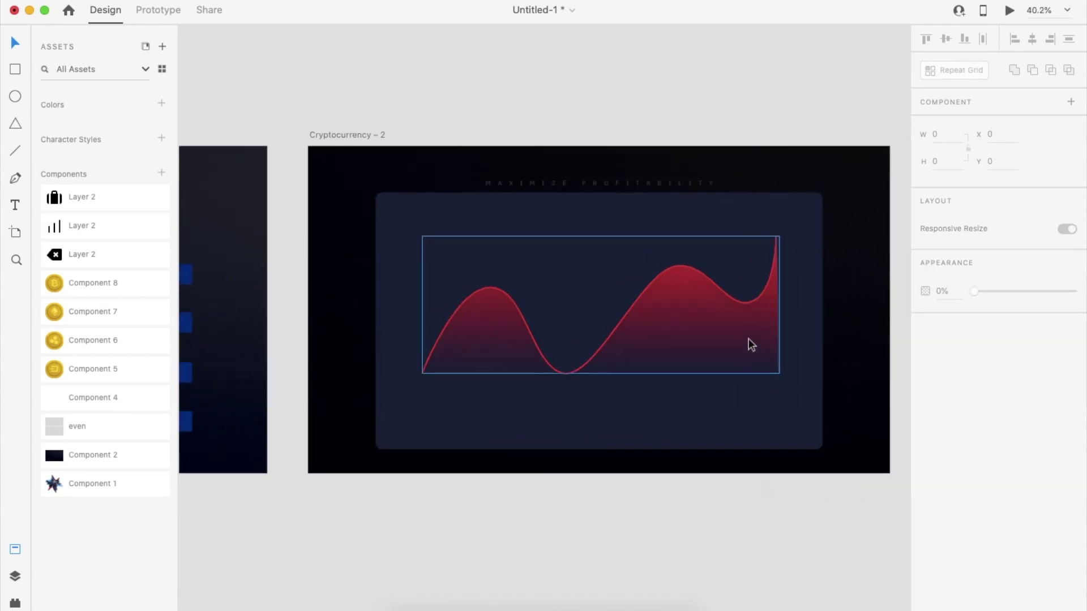
Step: Duplicate the red chart lower in the panel and change the copy's curve border to the saved green
{"action": "left_click_drag", "start_coordinate": [717, 289], "coordinate": [714, 363]}
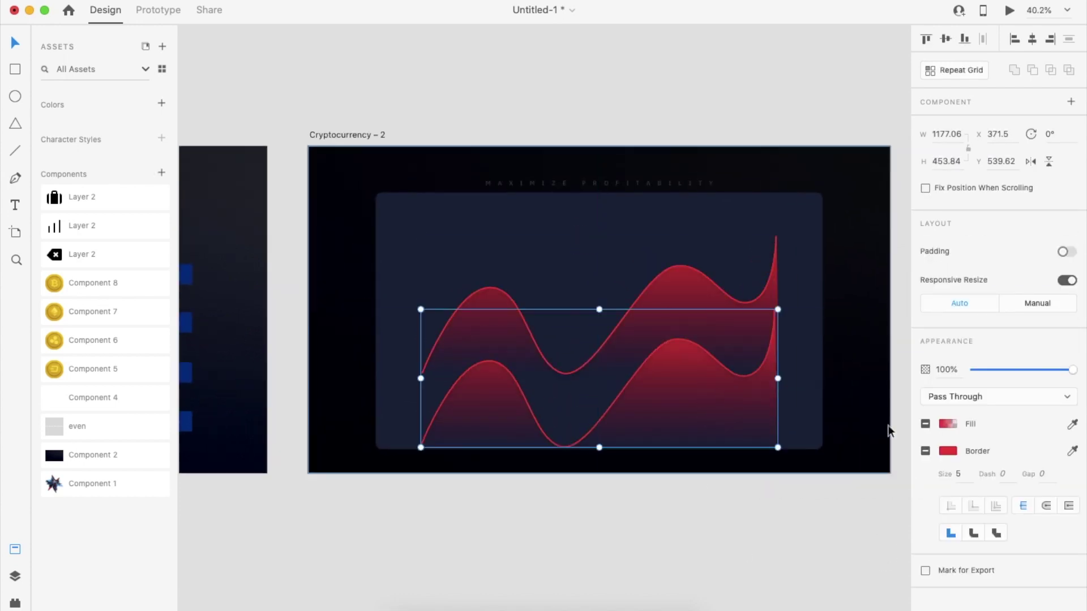
{"action": "double_click", "coordinate": [718, 363]}
{"action": "left_click", "coordinate": [948, 400]}
{"action": "left_click", "coordinate": [825, 478]}
Step: Recolor the copied chart's gradient fill with the saved green and fade its end stop to full transparency
{"action": "left_click", "coordinate": [708, 399]}
{"action": "left_click", "coordinate": [949, 373]}
{"action": "left_click", "coordinate": [825, 469]}
{"action": "left_click", "coordinate": [918, 293]}
{"action": "left_click", "coordinate": [824, 469]}
{"action": "left_click_drag", "start_coordinate": [917, 310], "coordinate": [917, 424]}
{"action": "left_click", "coordinate": [830, 524]}
Step: Raise the trough point of the green curve line and move the fill shape's matching point up to it
{"action": "double_click", "coordinate": [643, 364]}
{"action": "left_click_drag", "start_coordinate": [563, 448], "coordinate": [562, 402]}
{"action": "left_click_drag", "start_coordinate": [674, 339], "coordinate": [655, 403]}
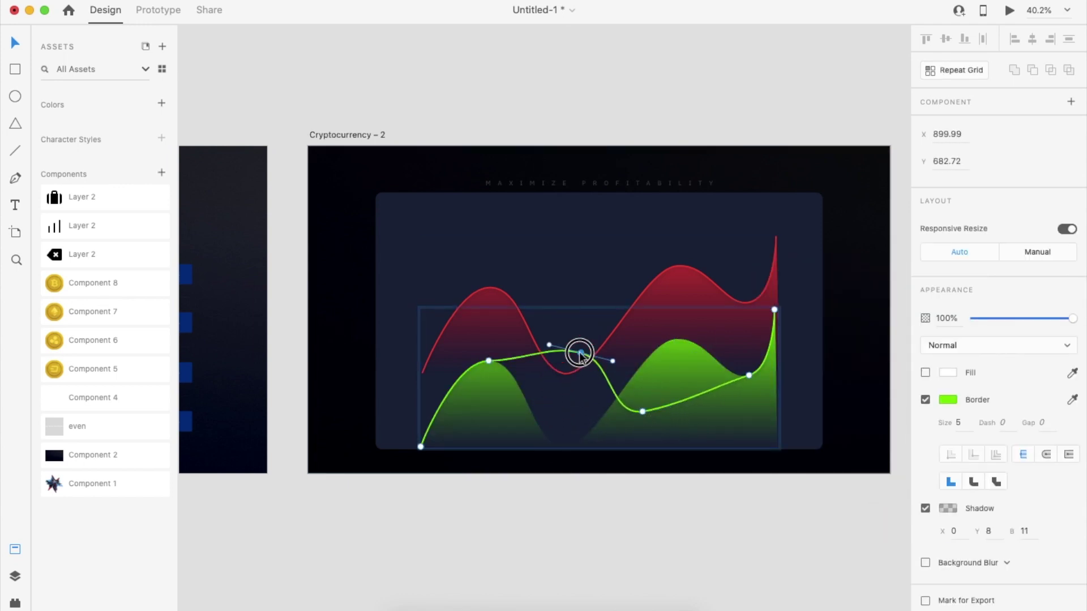
{"action": "key", "text": "super+z"}
{"action": "key", "text": "super+z"}
{"action": "scroll", "coordinate": [667, 384], "scroll_direction": "up", "scroll_amount": 5}
{"action": "double_click", "coordinate": [667, 383]}
{"action": "left_click_drag", "start_coordinate": [517, 470], "coordinate": [526, 406]}
{"action": "scroll", "coordinate": [526, 406], "scroll_direction": "down", "scroll_amount": 5}
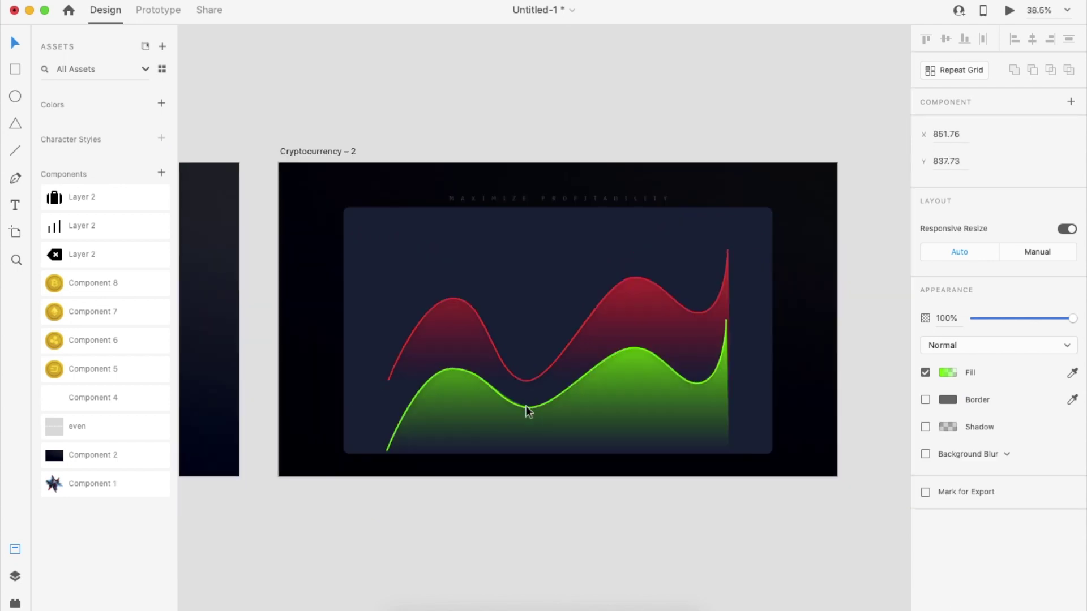
Step: Lower the green curve's second peak, extend its end point upward, and fit the green fill shape to the new line
{"action": "double_click", "coordinate": [654, 355]}
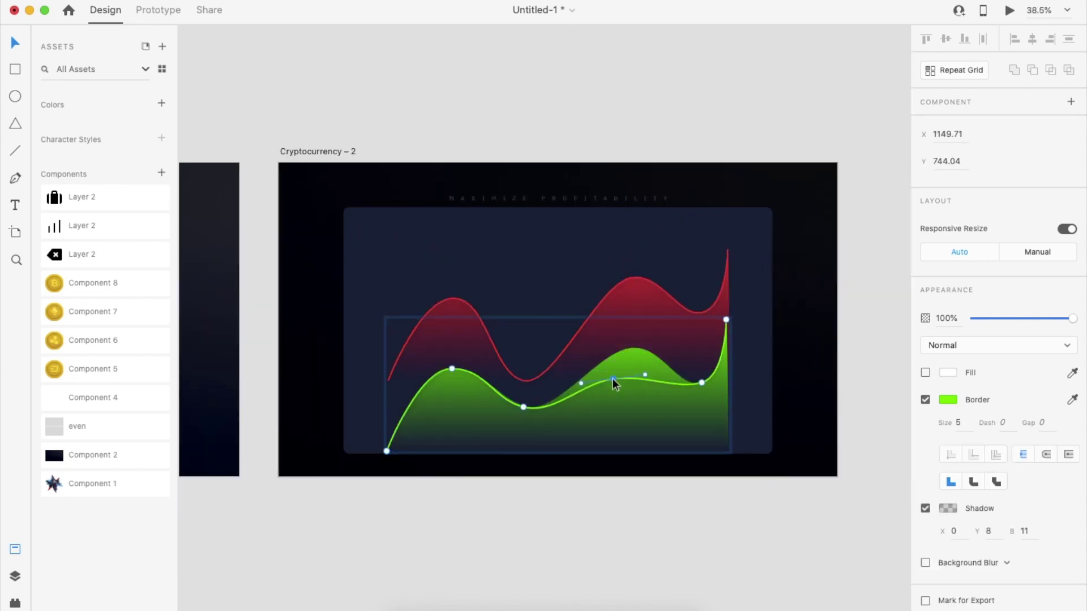
{"action": "left_click_drag", "start_coordinate": [731, 310], "coordinate": [735, 307]}
{"action": "double_click", "coordinate": [720, 389]}
{"action": "scroll", "coordinate": [720, 388], "scroll_direction": "up", "scroll_amount": 5}
{"action": "left_click_drag", "start_coordinate": [735, 250], "coordinate": [743, 240]}
{"action": "mouse_move", "coordinate": [530, 304]}
{"action": "left_mouse_down"}
{"action": "mouse_move", "coordinate": [507, 371]}
{"action": "mouse_move", "coordinate": [495, 369]}
{"action": "left_mouse_up"}
{"action": "scroll", "coordinate": [496, 369], "scroll_direction": "down", "scroll_amount": 5}
{"action": "left_click", "coordinate": [548, 518]}
Step: Move the green chart up over the red chart so that their starting points coincide
{"action": "scroll", "coordinate": [566, 498], "scroll_direction": "left", "scroll_amount": 3}
{"action": "left_click_drag", "start_coordinate": [687, 367], "coordinate": [685, 311]}
{"action": "key", "text": "shift+super+bracketleft"}
{"action": "key", "text": "super+z"}
{"action": "left_click", "coordinate": [725, 468]}
{"action": "scroll", "coordinate": [724, 469], "scroll_direction": "right", "scroll_amount": 2}
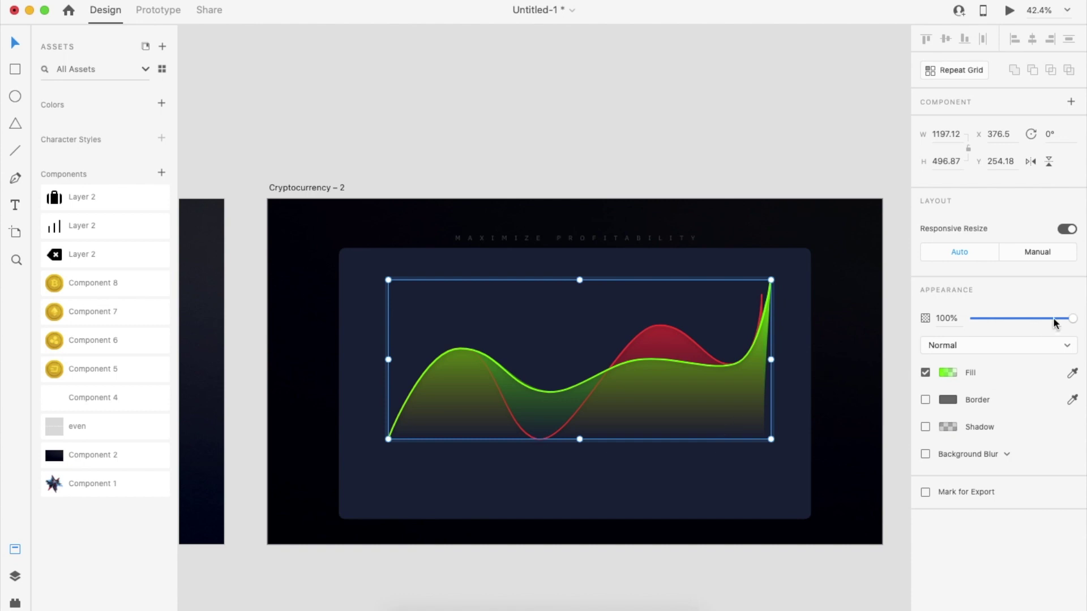
Step: Reduce the opacity of the green fill shape to 50% and the red fill shape to 49%
{"action": "left_click_drag", "start_coordinate": [1056, 320], "coordinate": [1023, 321]}
{"action": "double_click", "coordinate": [759, 349]}
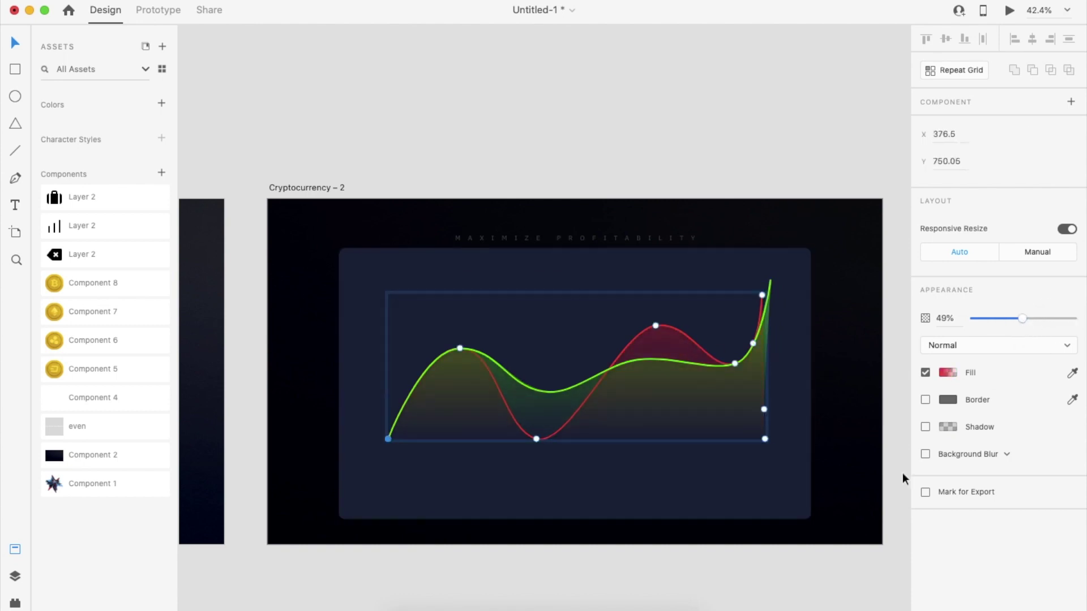
{"action": "left_click", "coordinate": [859, 560]}
{"action": "scroll", "coordinate": [859, 560], "scroll_direction": "down", "scroll_amount": 1}
{"action": "scroll", "coordinate": [859, 560], "scroll_direction": "down", "scroll_amount": 2}
Step: Bring the red chart to the front and extend its line and fill end points up to the green curve's tip
{"action": "left_click", "coordinate": [751, 322]}
{"action": "key", "text": "shift+super+bracketright"}
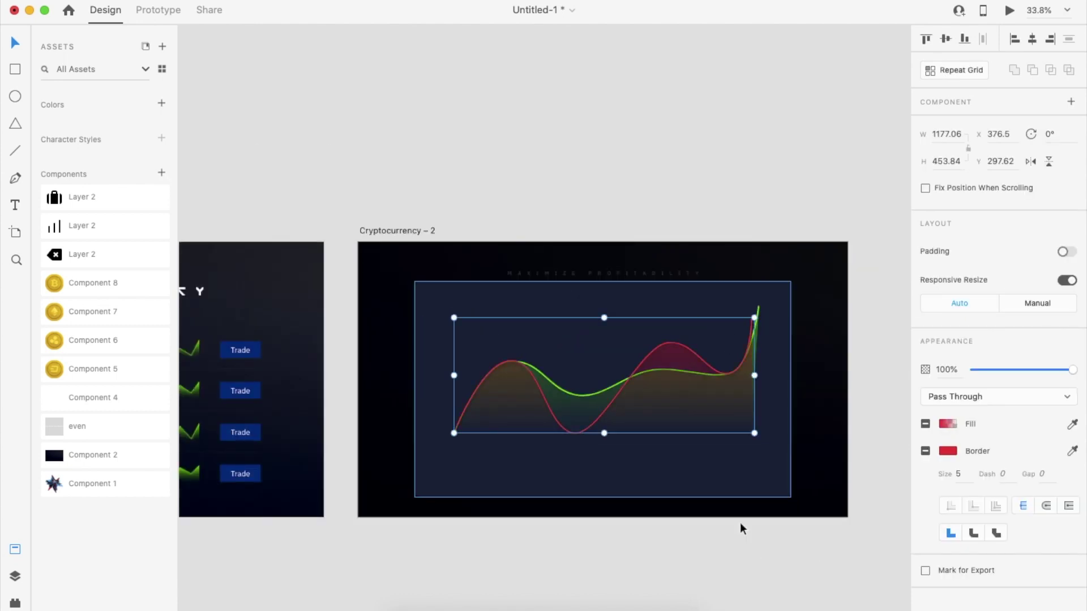
{"action": "double_click", "coordinate": [753, 325]}
{"action": "scroll", "coordinate": [728, 300], "scroll_direction": "up", "scroll_amount": 10}
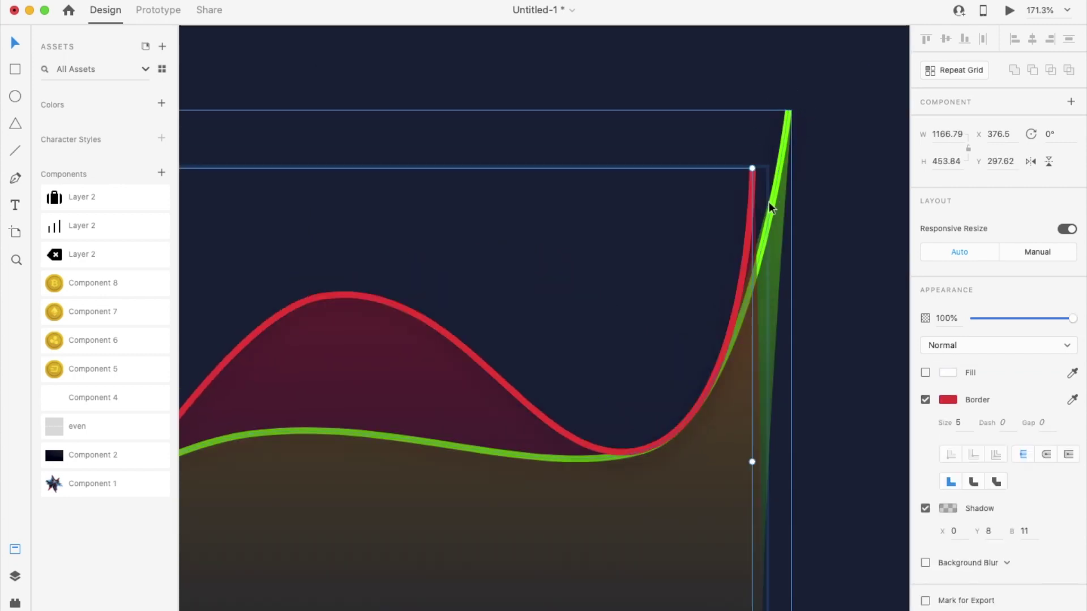
{"action": "left_click_drag", "start_coordinate": [752, 169], "coordinate": [787, 112]}
{"action": "double_click", "coordinate": [749, 243]}
{"action": "scroll", "coordinate": [787, 111], "scroll_direction": "down", "scroll_amount": 10}
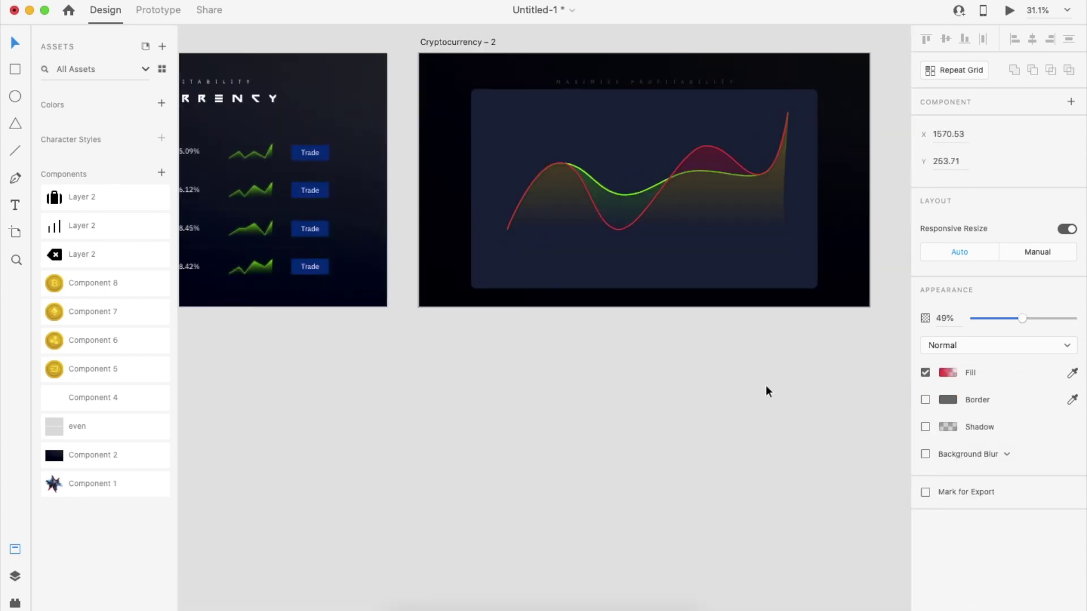
{"action": "left_click", "coordinate": [694, 491]}
{"action": "scroll", "coordinate": [694, 492], "scroll_direction": "up", "scroll_amount": 2}
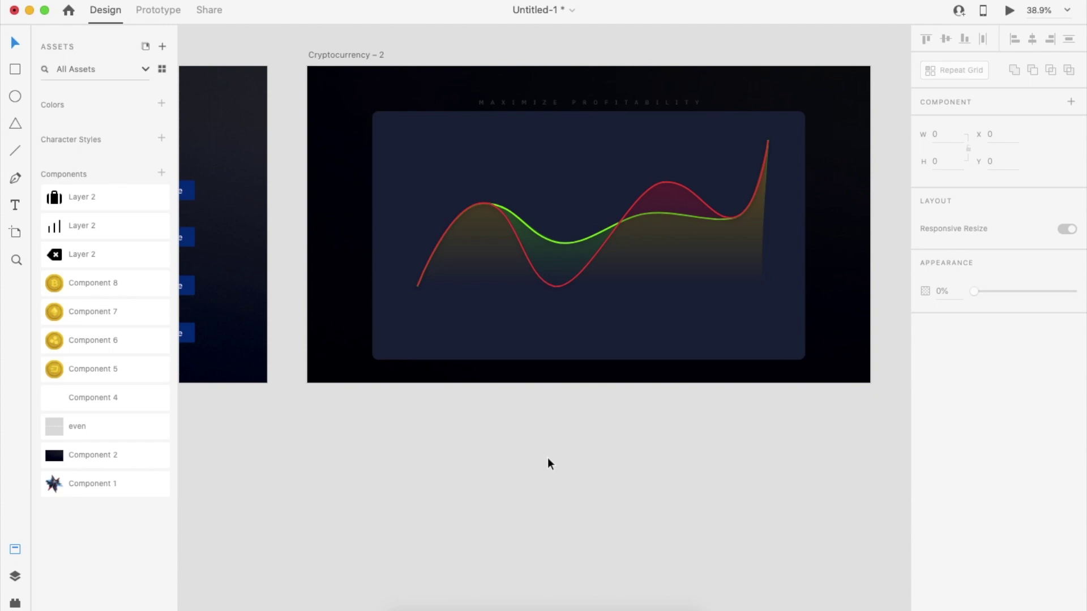
Step: Add a "Jan" text label in the panel and scale the combined chart down to about 931 wide
{"action": "scroll", "coordinate": [458, 253], "scroll_direction": "up", "scroll_amount": 3}
{"action": "key", "text": "t"}
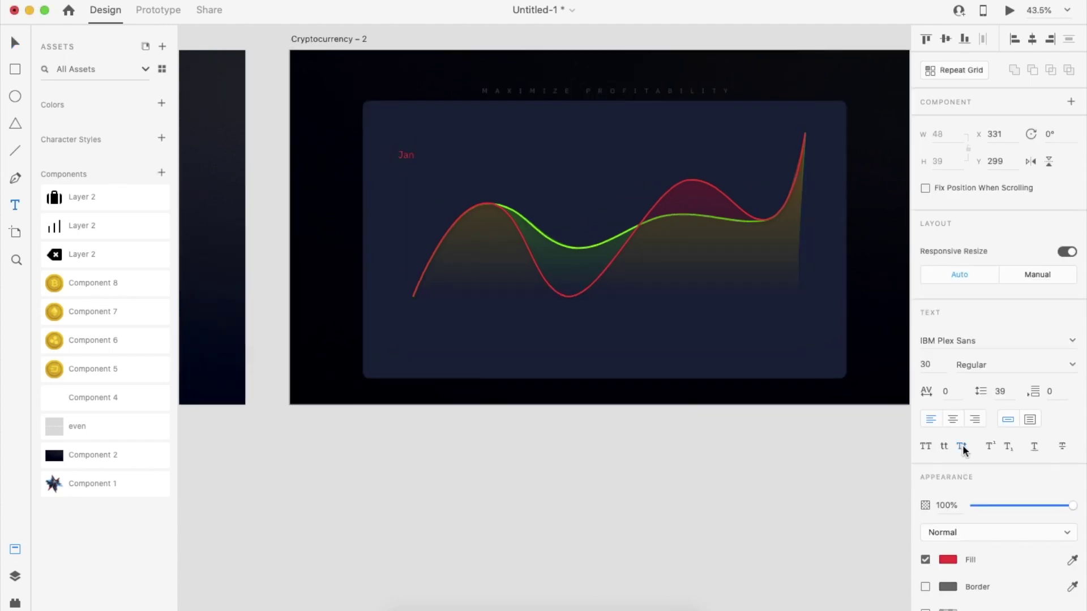
{"action": "left_click", "coordinate": [521, 253]}
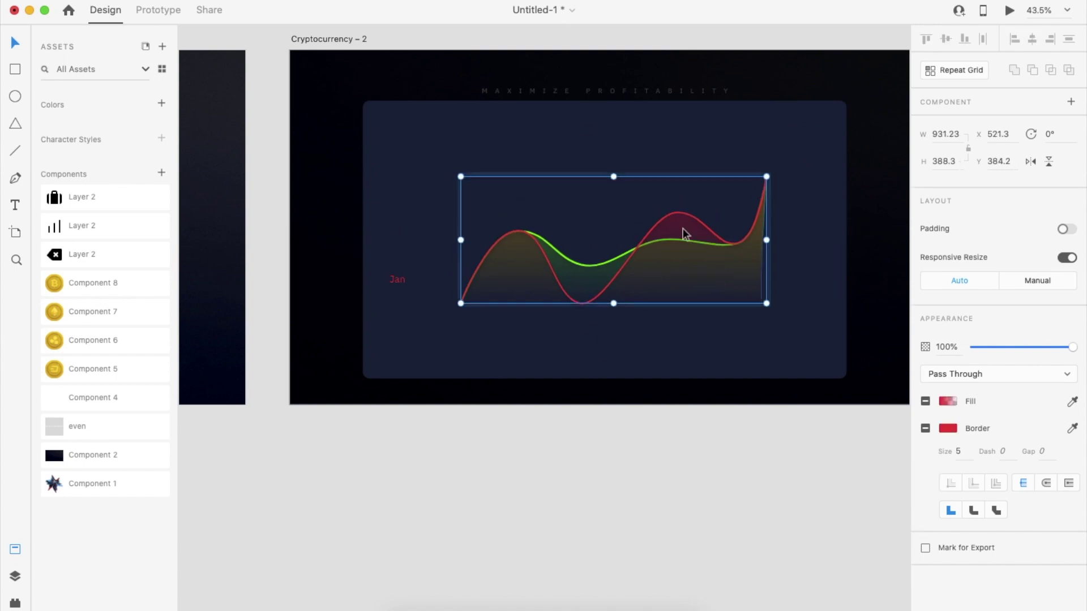
Step: Try the saved blue on the green curve's border and gradient fill, shifting the end stop toward purple
{"action": "left_click", "coordinate": [949, 400]}
{"action": "left_click", "coordinate": [812, 478]}
{"action": "left_click", "coordinate": [599, 261]}
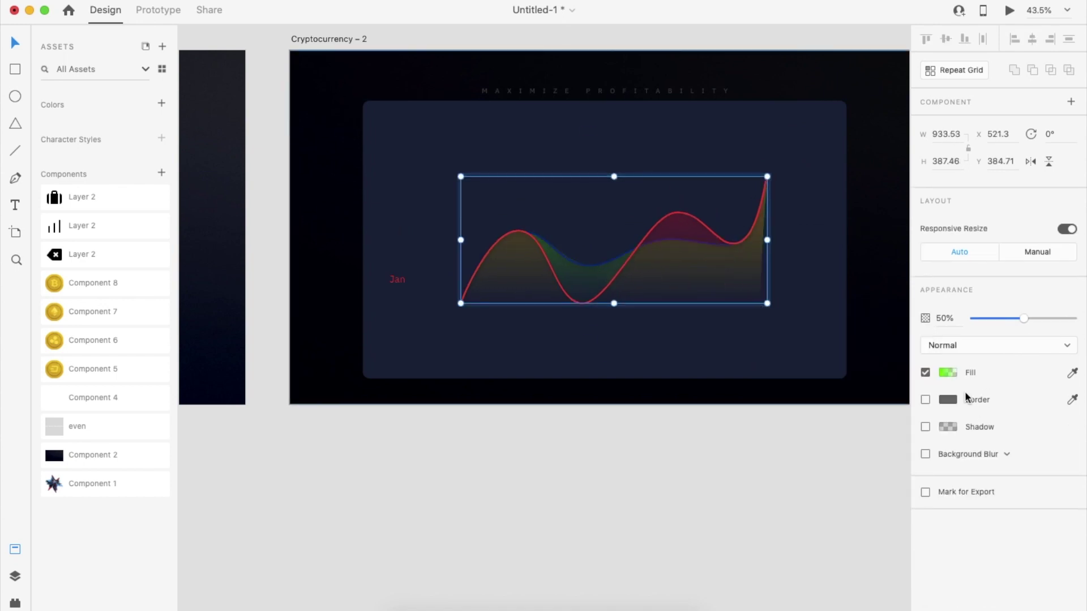
{"action": "left_click", "coordinate": [948, 372]}
{"action": "left_click", "coordinate": [813, 468]}
{"action": "left_click", "coordinate": [918, 292]}
{"action": "left_click", "coordinate": [813, 469]}
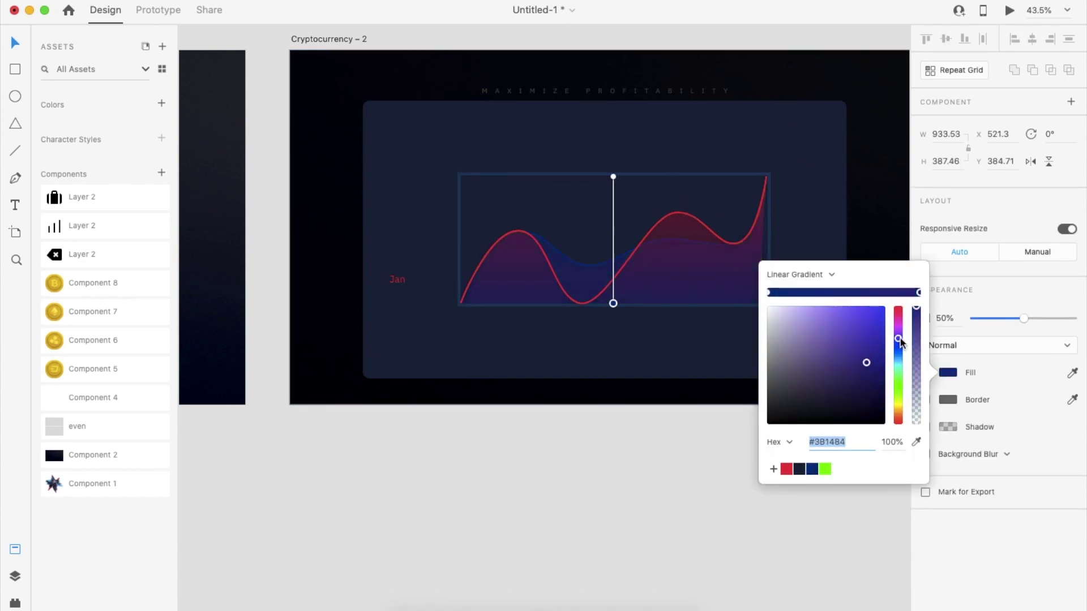
{"action": "left_click_drag", "start_coordinate": [900, 338], "coordinate": [899, 328]}
{"action": "left_click_drag", "start_coordinate": [872, 340], "coordinate": [887, 267]}
Step: Undo the chart move and the blue recoloring of the green curve and its fill
{"action": "left_click", "coordinate": [664, 220]}
{"action": "scroll", "coordinate": [663, 219], "scroll_direction": "up", "scroll_amount": 2}
{"action": "left_click_drag", "start_coordinate": [662, 308], "coordinate": [681, 445]}
{"action": "key", "text": "super+z"}
{"action": "double_click", "coordinate": [680, 293]}
{"action": "scroll", "coordinate": [673, 453], "scroll_direction": "down", "scroll_amount": 3}
{"action": "key", "text": "super+z"}
{"action": "key", "text": "super+z"}
{"action": "key", "text": "super+z"}
{"action": "key", "text": "super+z"}
{"action": "double_click", "coordinate": [603, 271]}
{"action": "left_click", "coordinate": [659, 461]}
Step: Change the start color of the red chart's gradient fill to orange
{"action": "double_click", "coordinate": [681, 241]}
{"action": "left_click", "coordinate": [948, 373]}
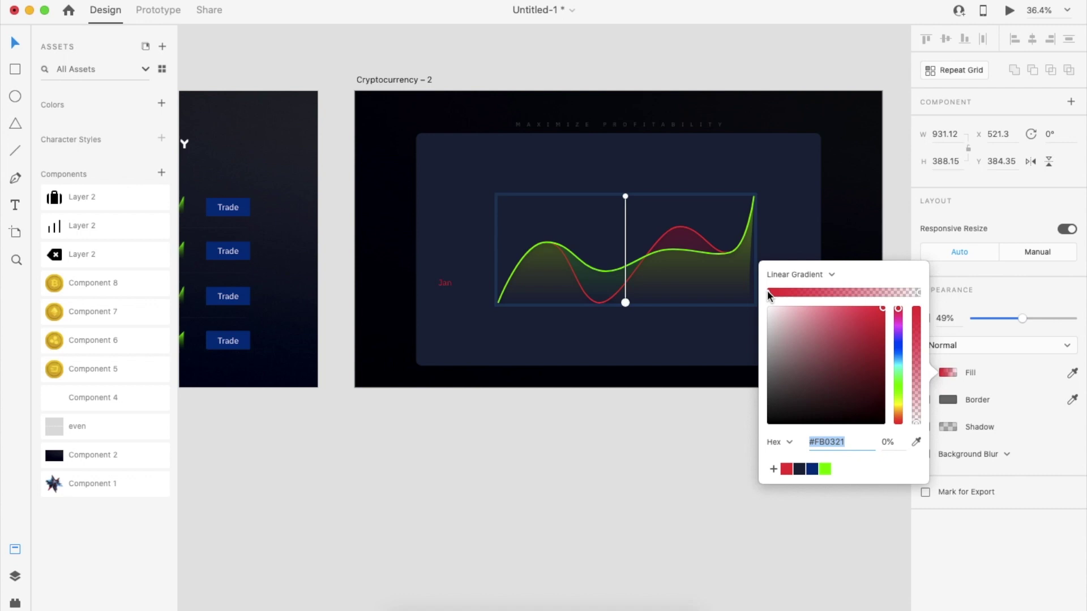
{"action": "left_click", "coordinate": [769, 293]}
{"action": "left_click", "coordinate": [898, 406]}
{"action": "double_click", "coordinate": [706, 240]}
{"action": "left_click", "coordinate": [696, 430]}
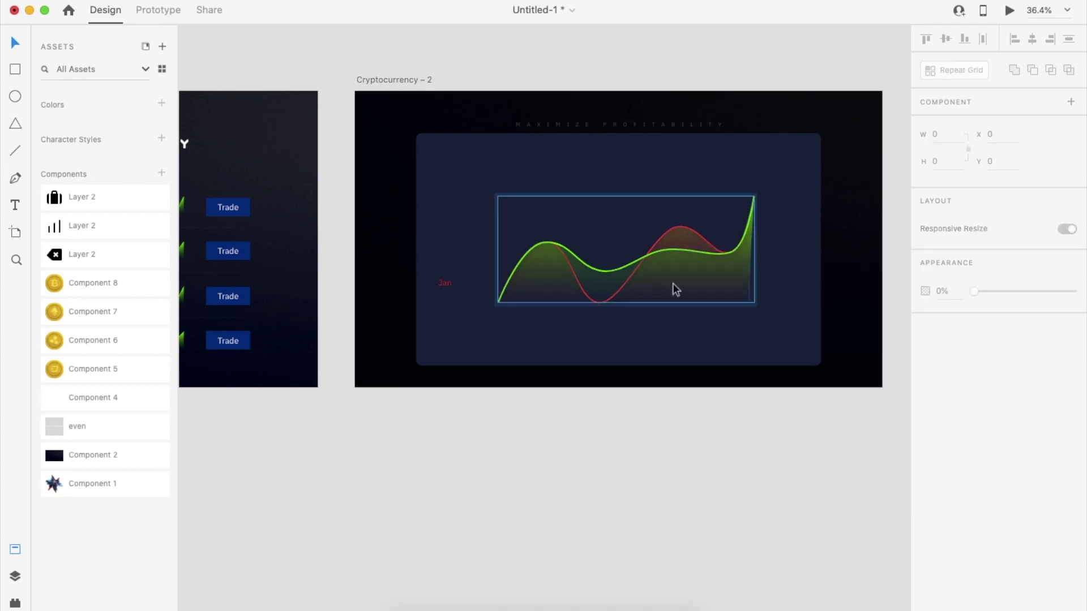
Step: Arrange the red curve in front of the green curve, undoing any accidental moves of the charts
{"action": "left_click_drag", "start_coordinate": [687, 294], "coordinate": [688, 304]}
{"action": "key", "text": "super+z"}
{"action": "left_click", "coordinate": [711, 427]}
{"action": "left_click", "coordinate": [688, 260]}
{"action": "key", "text": "super+["}
{"action": "left_click_drag", "start_coordinate": [689, 235], "coordinate": [691, 209]}
{"action": "key", "text": "super+z"}
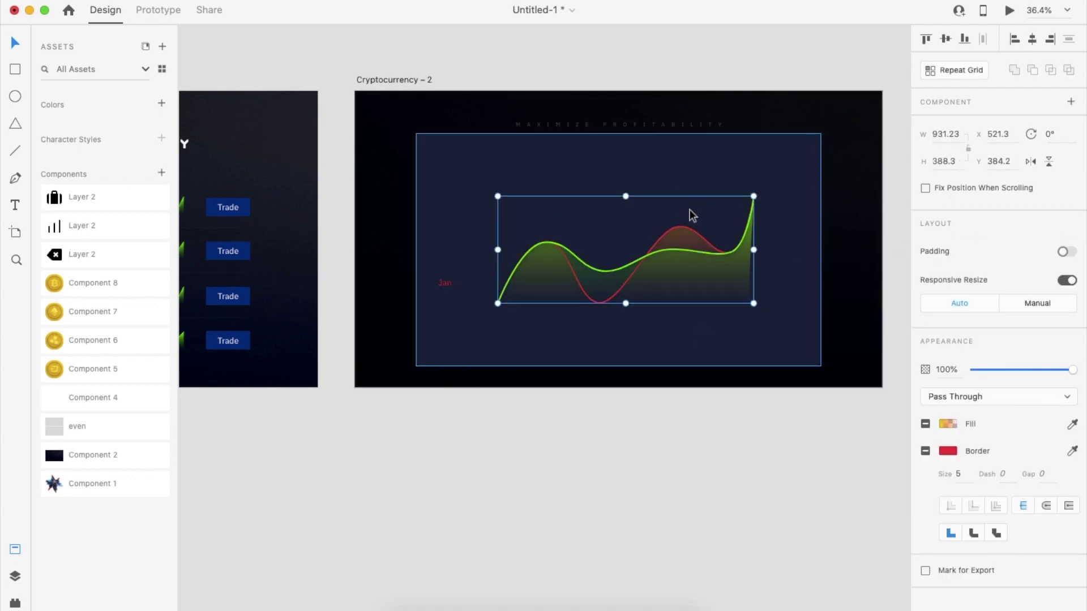
{"action": "left_click", "coordinate": [699, 379]}
{"action": "double_click", "coordinate": [703, 243]}
{"action": "left_click", "coordinate": [693, 470]}
Step: Adjust the shadow of the red curve line to a semi-transparent red glow
{"action": "left_click", "coordinate": [688, 250]}
{"action": "scroll", "coordinate": [689, 251], "scroll_direction": "up", "scroll_amount": 3}
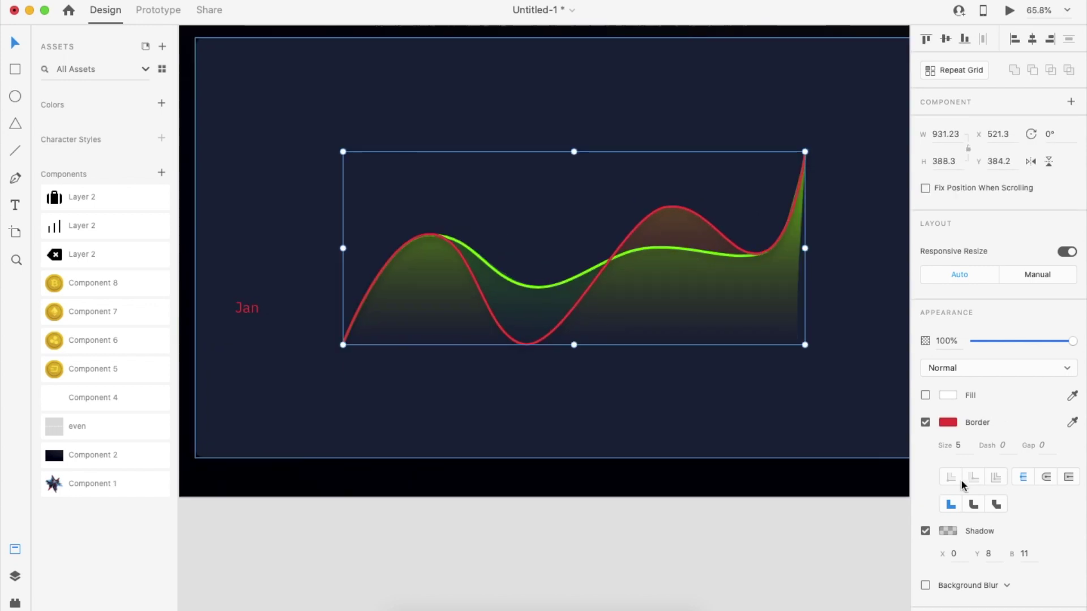
{"action": "left_click", "coordinate": [949, 531]}
{"action": "left_click_drag", "start_coordinate": [916, 436], "coordinate": [916, 490]}
Step: Change the shadow of the green curve line to the saved green with reduced opacity
{"action": "double_click", "coordinate": [568, 281]}
{"action": "left_click", "coordinate": [944, 507]}
{"action": "left_click", "coordinate": [825, 586]}
{"action": "left_click_drag", "start_coordinate": [916, 426], "coordinate": [917, 455]}
{"action": "left_click", "coordinate": [665, 549]}
{"action": "scroll", "coordinate": [658, 550], "scroll_direction": "down", "scroll_amount": 2}
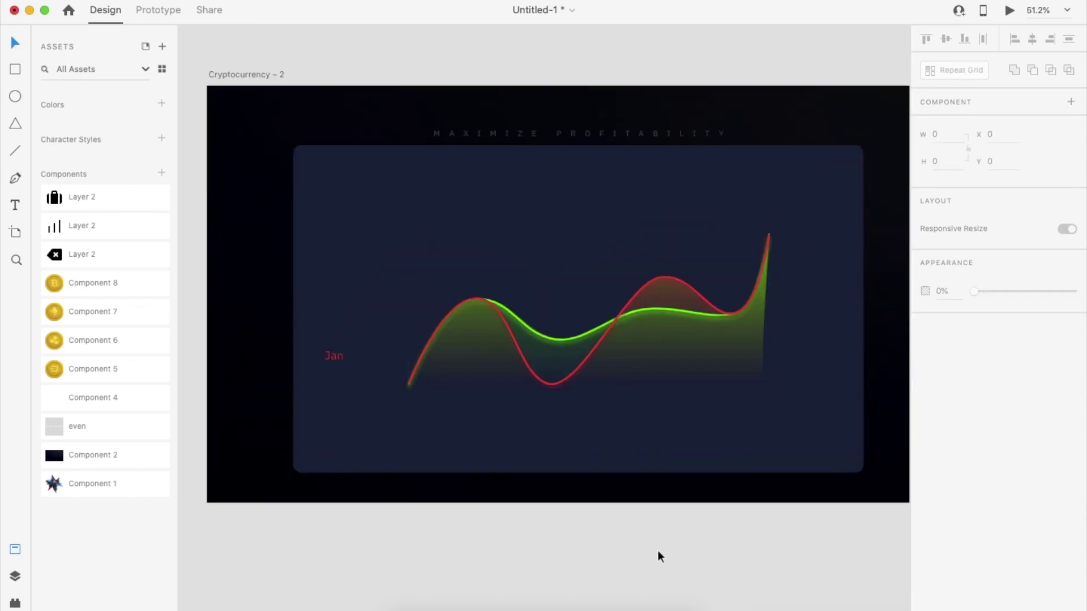
Step: Stack white month labels from Jan up to Jun in a column beside the chart
{"action": "left_click_drag", "start_coordinate": [335, 334], "coordinate": [356, 372]}
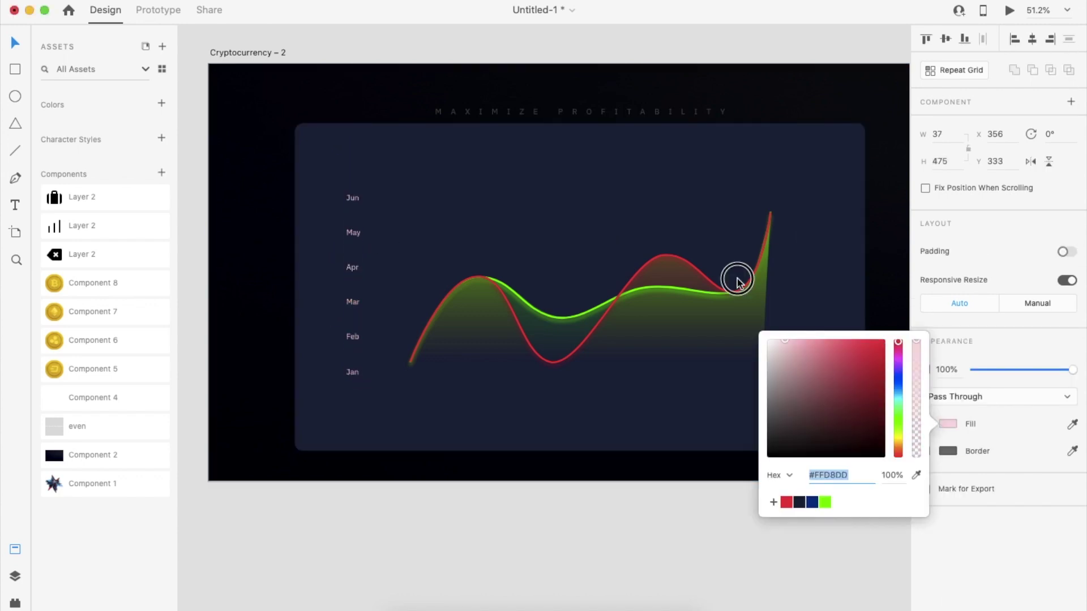
{"action": "left_click", "coordinate": [349, 491]}
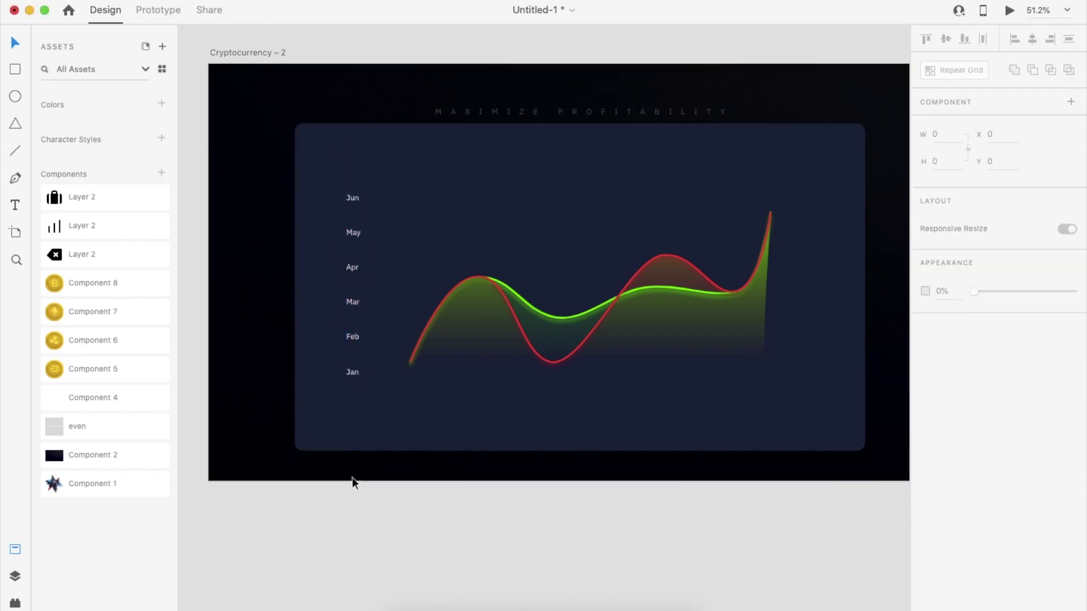
Step: Draw a thin horizontal baseline from the Jan label across the chart panel
{"action": "left_click", "coordinate": [364, 376]}
{"action": "left_click", "coordinate": [374, 375]}
{"action": "left_click", "coordinate": [825, 365], "text": "shift"}
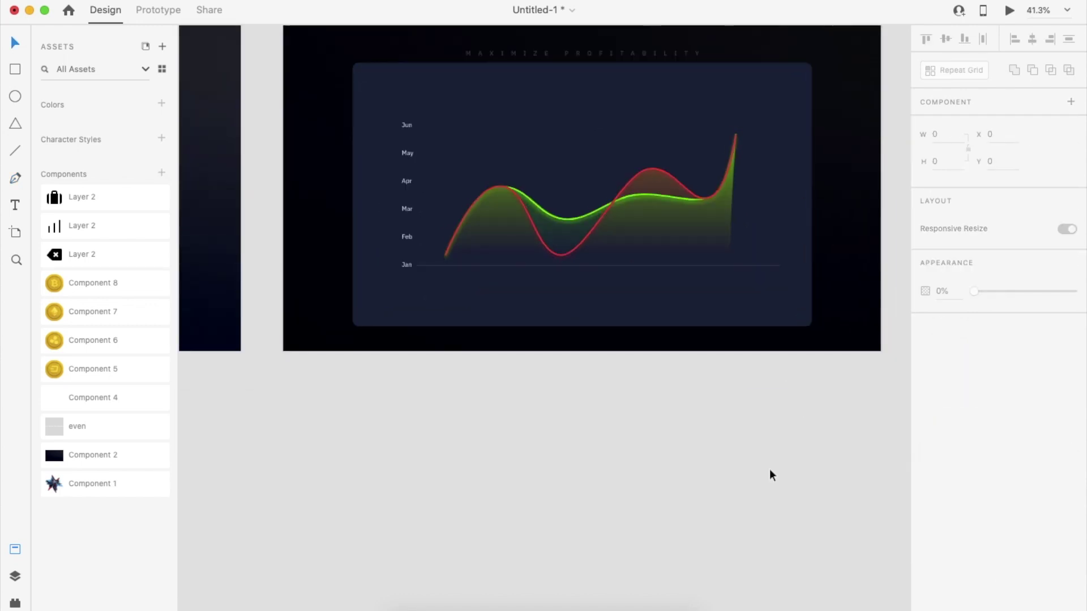
Step: Group the red and green curves with their fills into one chart object
{"action": "left_click_drag", "start_coordinate": [661, 187], "coordinate": [661, 422]}
{"action": "key", "text": "super+z"}
{"action": "left_click", "coordinate": [673, 201], "text": "shift"}
{"action": "key", "text": "super+g"}
{"action": "left_click", "coordinate": [621, 192], "text": "shift"}
{"action": "key", "text": "super+g"}
{"action": "left_click", "coordinate": [761, 449]}
Step: Move the grouped chart out of the panel to the empty canvas below the artboard
{"action": "scroll", "coordinate": [764, 461], "scroll_direction": "right", "scroll_amount": 2}
{"action": "key", "text": "super+a"}
{"action": "left_click", "coordinate": [847, 155]}
{"action": "left_click", "coordinate": [679, 217]}
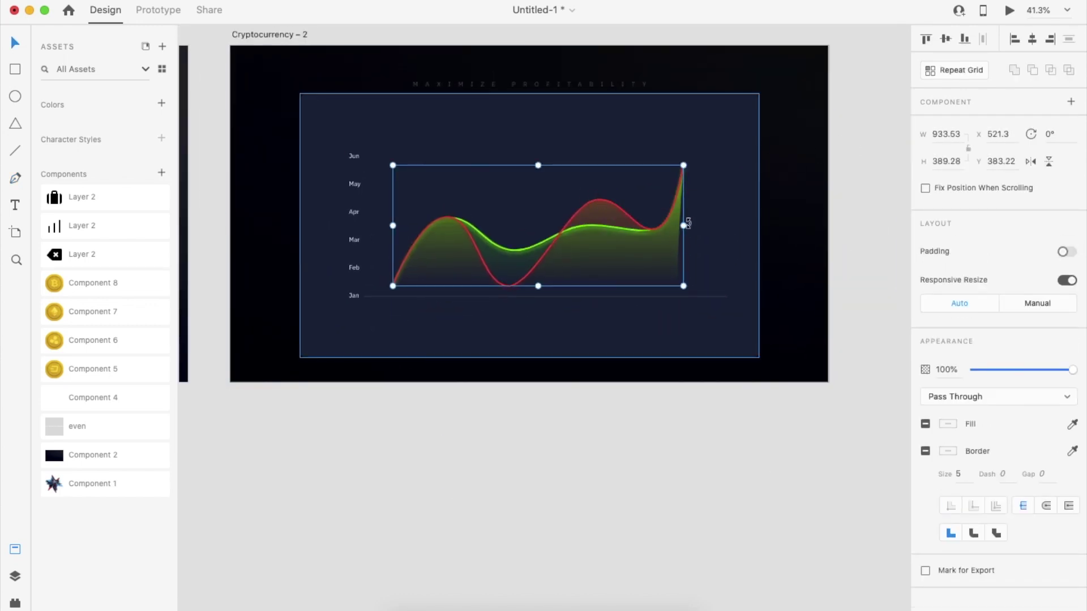
{"action": "left_click_drag", "start_coordinate": [679, 217], "coordinate": [676, 473]}
Step: Replace the Jan baseline with a shorter line about 1096 wide and repeat it upward to the Jun label
{"action": "left_click", "coordinate": [575, 296]}
{"action": "key", "text": "Delete"}
{"action": "left_click", "coordinate": [630, 295]}
{"action": "key", "text": "super+r"}
{"action": "left_click_drag", "start_coordinate": [631, 293], "coordinate": [632, 153]}
Step: Select all the horizontal grid lines from Jun down to Jan and group them
{"action": "left_click", "coordinate": [645, 182], "text": "shift"}
{"action": "left_click", "coordinate": [651, 210], "text": "shift"}
{"action": "left_click", "coordinate": [655, 239], "text": "shift"}
{"action": "left_click", "coordinate": [660, 267], "text": "shift"}
{"action": "left_click", "coordinate": [664, 296], "text": "shift"}
{"action": "key", "text": "super+g"}
Step: Change the border color of the grouped grid lines so they are only faintly distinct from the panel
{"action": "left_click", "coordinate": [950, 453]}
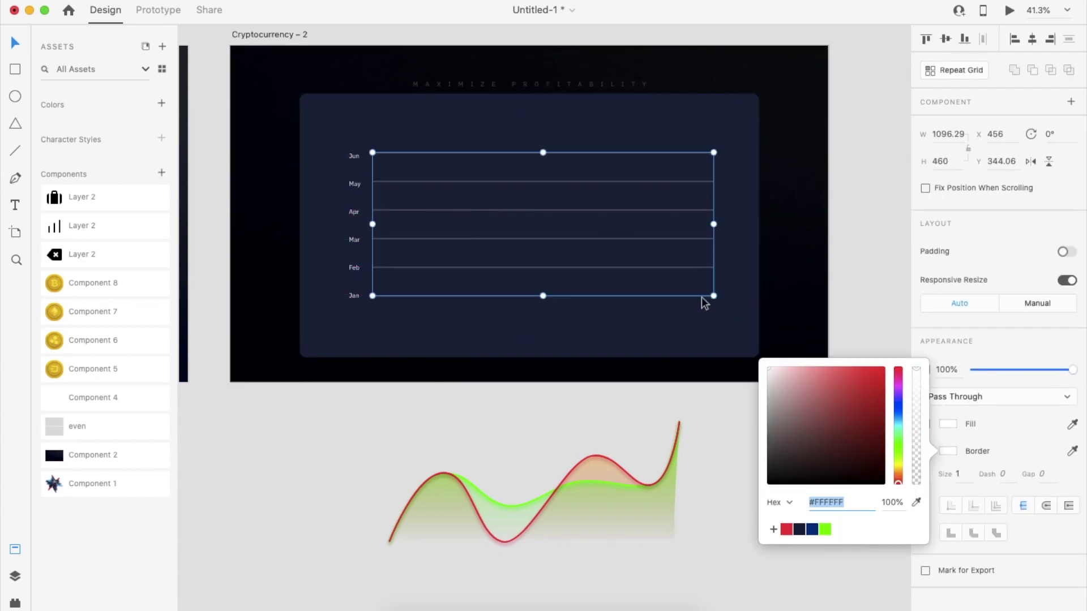
{"action": "left_click", "coordinate": [705, 300]}
{"action": "left_click", "coordinate": [352, 294]}
{"action": "left_click", "coordinate": [395, 443]}
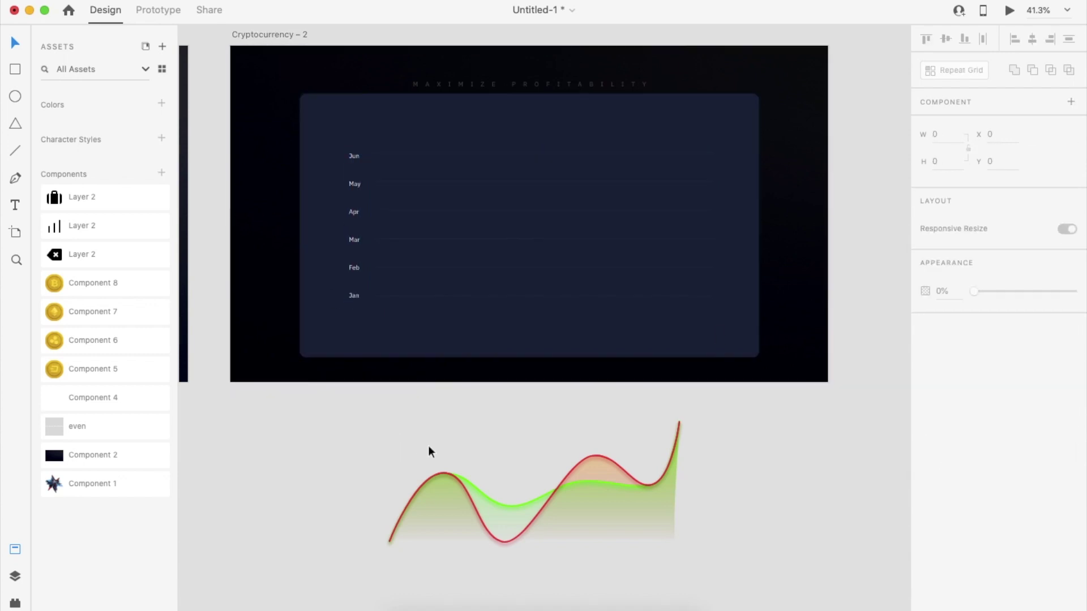
Step: Center the month labels and grid lines together horizontally in the panel and shift them down toward its lower edge
{"action": "scroll", "coordinate": [428, 446], "scroll_direction": "up", "scroll_amount": 1}
{"action": "left_click", "coordinate": [351, 315]}
{"action": "left_click", "coordinate": [379, 315], "text": "shift"}
{"action": "left_click_drag", "start_coordinate": [385, 315], "coordinate": [382, 316]}
{"action": "left_click", "coordinate": [559, 408]}
{"action": "left_click", "coordinate": [538, 317]}
{"action": "left_click", "coordinate": [1032, 38]}
{"action": "key", "text": "shift+Down"}
{"action": "key", "text": "shift+Down"}
{"action": "key", "text": "shift+Down"}
{"action": "key", "text": "shift+Down"}
{"action": "key", "text": "shift+Down"}
{"action": "key", "text": "shift+Down"}
{"action": "key", "text": "shift+Down"}
{"action": "key", "text": "shift+Down"}
{"action": "key", "text": "shift+Down"}
{"action": "key", "text": "shift+Down"}
{"action": "left_click", "coordinate": [483, 464]}
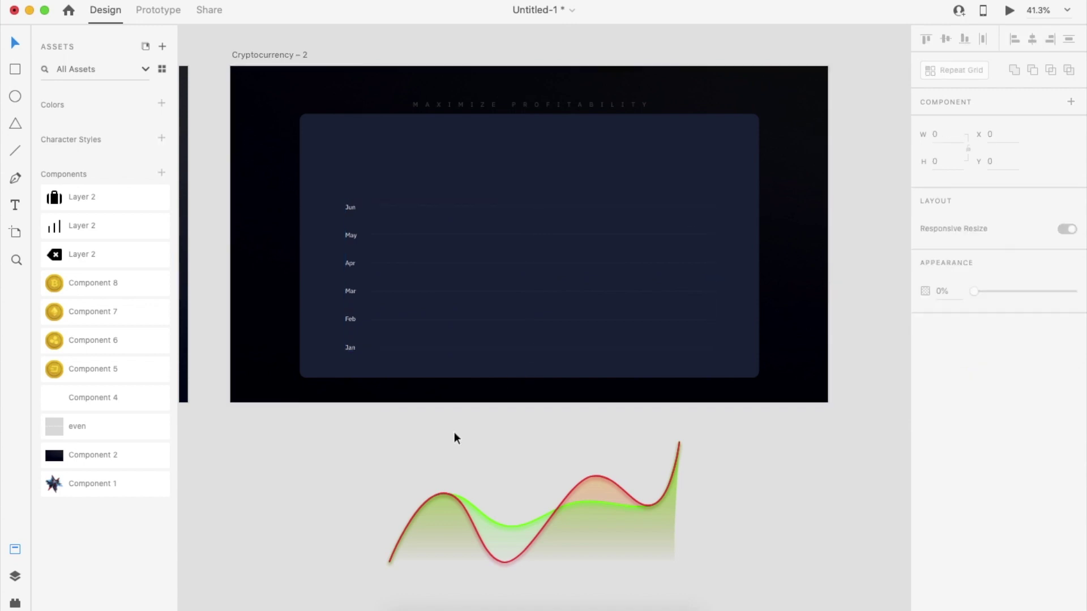
Step: Copy the coin list columns from the coin list artboard and paste them into the dark overlay artboard
{"action": "scroll", "coordinate": [482, 464], "scroll_direction": "down", "scroll_amount": 5}
{"action": "scroll", "coordinate": [482, 464], "scroll_direction": "left", "scroll_amount": 5}
{"action": "left_click", "coordinate": [443, 303]}
{"action": "left_click", "coordinate": [367, 302]}
{"action": "left_click", "coordinate": [398, 301], "text": "shift"}
{"action": "left_click", "coordinate": [442, 303], "text": "shift"}
{"action": "left_click", "coordinate": [484, 302], "text": "shift"}
{"action": "left_click", "coordinate": [529, 305], "text": "shift"}
{"action": "left_click", "coordinate": [517, 306], "text": "shift"}
{"action": "scroll", "coordinate": [519, 311], "scroll_direction": "right", "scroll_amount": 5}
{"action": "key", "text": "super+c"}
{"action": "key", "text": "super+v"}
Step: Delete everything in the pasted coin list except the Bitcoin coin icon, name, price and +5.09% change
{"action": "double_click", "coordinate": [482, 352]}
{"action": "left_click", "coordinate": [481, 390], "text": "shift"}
{"action": "left_click", "coordinate": [483, 432], "text": "shift"}
{"action": "left_click", "coordinate": [500, 348]}
{"action": "double_click", "coordinate": [492, 352]}
{"action": "left_click", "coordinate": [482, 389], "text": "shift"}
{"action": "left_click", "coordinate": [484, 426], "text": "shift"}
{"action": "key", "text": "Delete"}
{"action": "double_click", "coordinate": [538, 373]}
{"action": "key", "text": "Delete"}
{"action": "double_click", "coordinate": [599, 417]}
{"action": "key", "text": "Delete"}
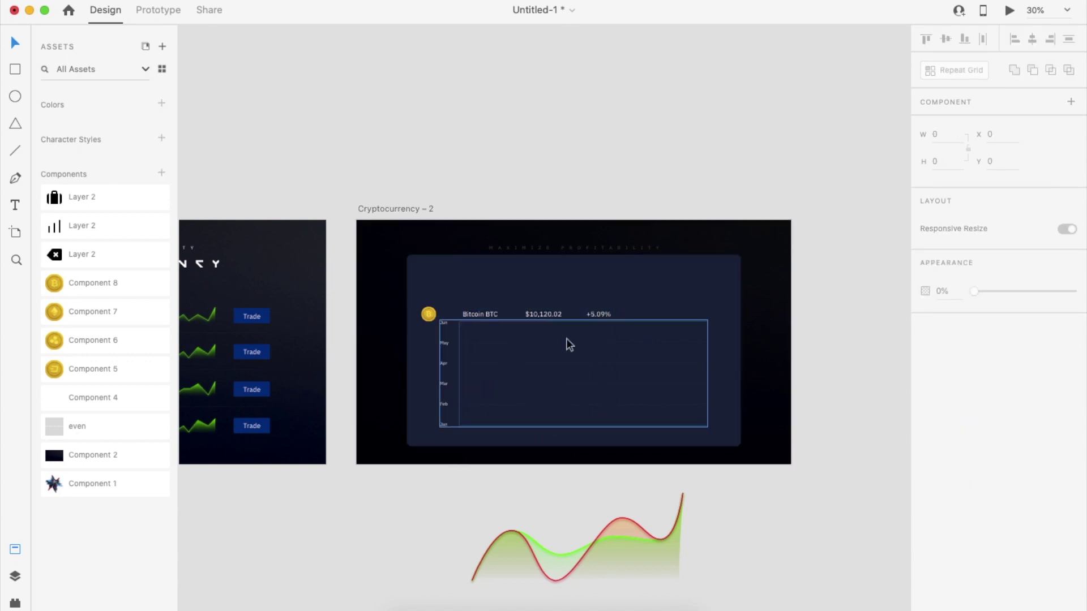
Step: Move the Bitcoin icon, name, price and percentage up together into the space above the chart grid
{"action": "left_click", "coordinate": [543, 315]}
{"action": "left_click", "coordinate": [480, 315], "text": "shift"}
{"action": "left_click", "coordinate": [429, 315], "text": "shift"}
{"action": "left_click", "coordinate": [603, 314], "text": "shift"}
{"action": "left_click_drag", "start_coordinate": [604, 313], "coordinate": [611, 277]}
{"action": "scroll", "coordinate": [658, 278], "scroll_direction": "up", "scroll_amount": 2}
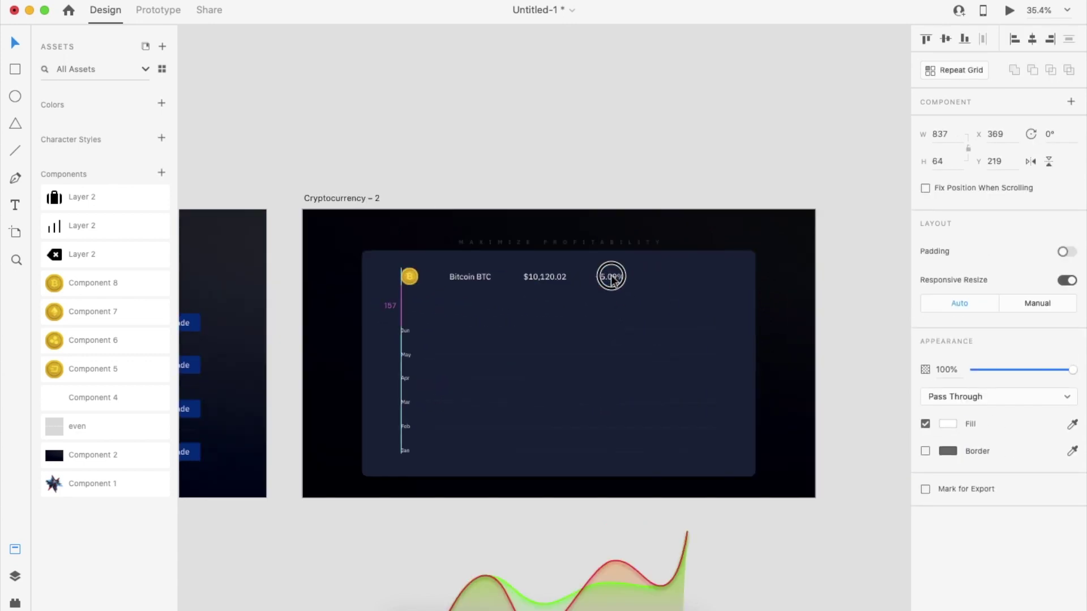
{"action": "left_click", "coordinate": [666, 147]}
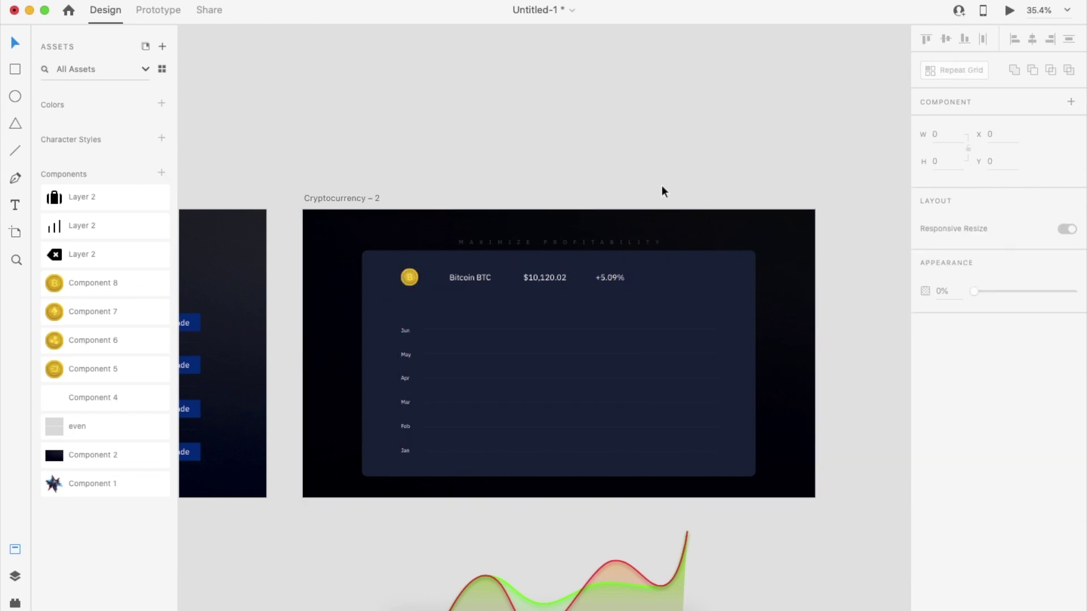
Step: Spread the Bitcoin row's entries evenly across the panel so the percentage sits near its far edge
{"action": "left_click", "coordinate": [549, 276]}
{"action": "left_click_drag", "start_coordinate": [611, 278], "coordinate": [705, 279]}
{"action": "key", "text": "Escape"}
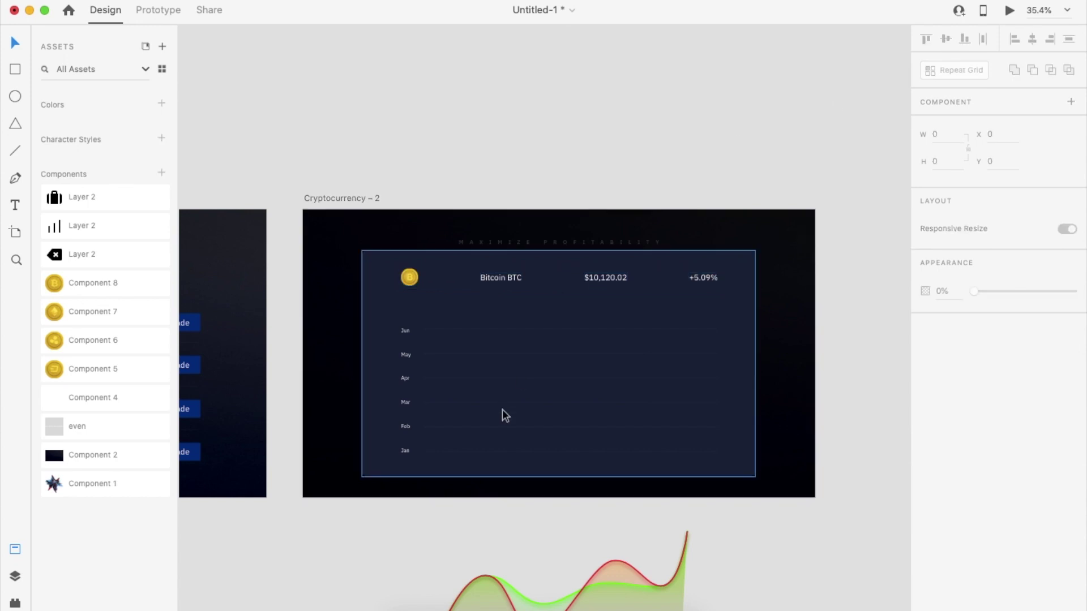
Step: Place a copy of the green area shape on the chart grid and stretch it to about 1106 by 503
{"action": "scroll", "coordinate": [504, 415], "scroll_direction": "down", "scroll_amount": 3}
{"action": "left_click", "coordinate": [613, 517]}
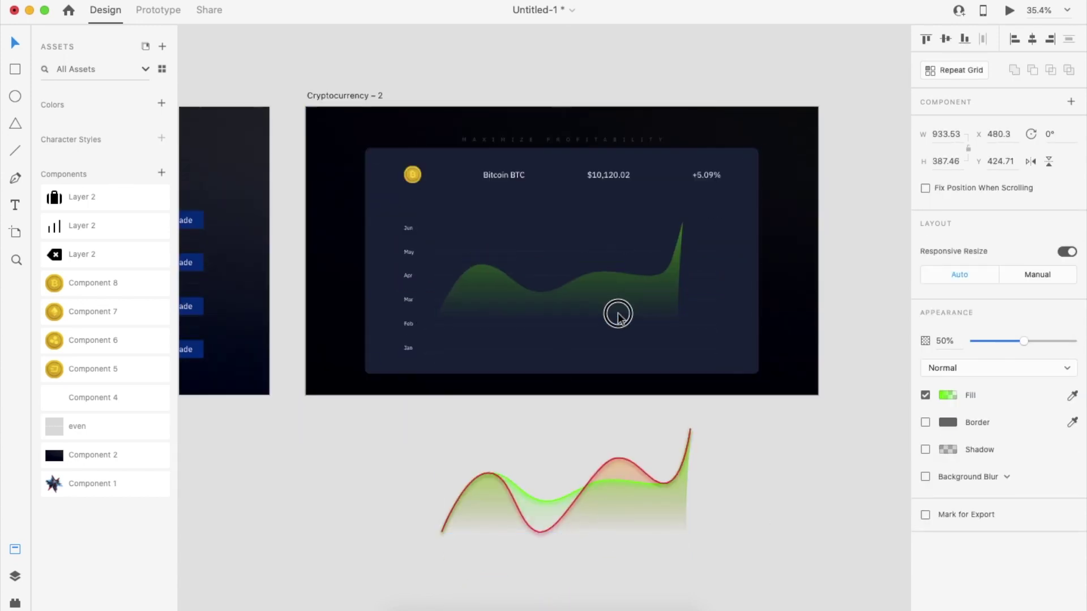
{"action": "left_click", "coordinate": [615, 311]}
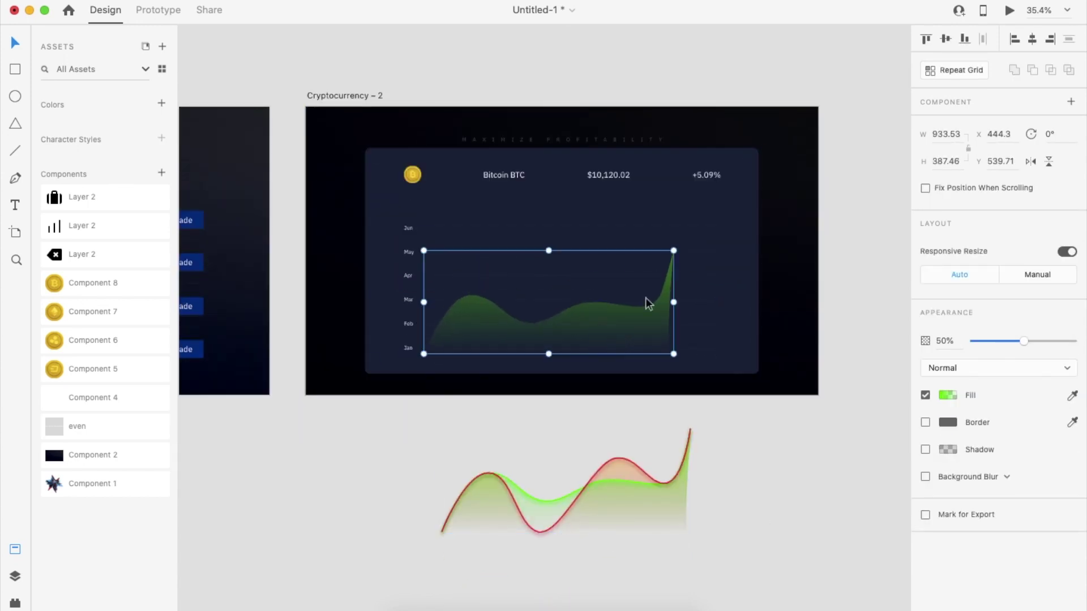
{"action": "left_click", "coordinate": [672, 305]}
{"action": "key", "text": "Escape"}
Step: Place a copy of the green curve line over the green area in the chart panel
{"action": "left_click", "coordinate": [650, 485]}
{"action": "double_click", "coordinate": [649, 487]}
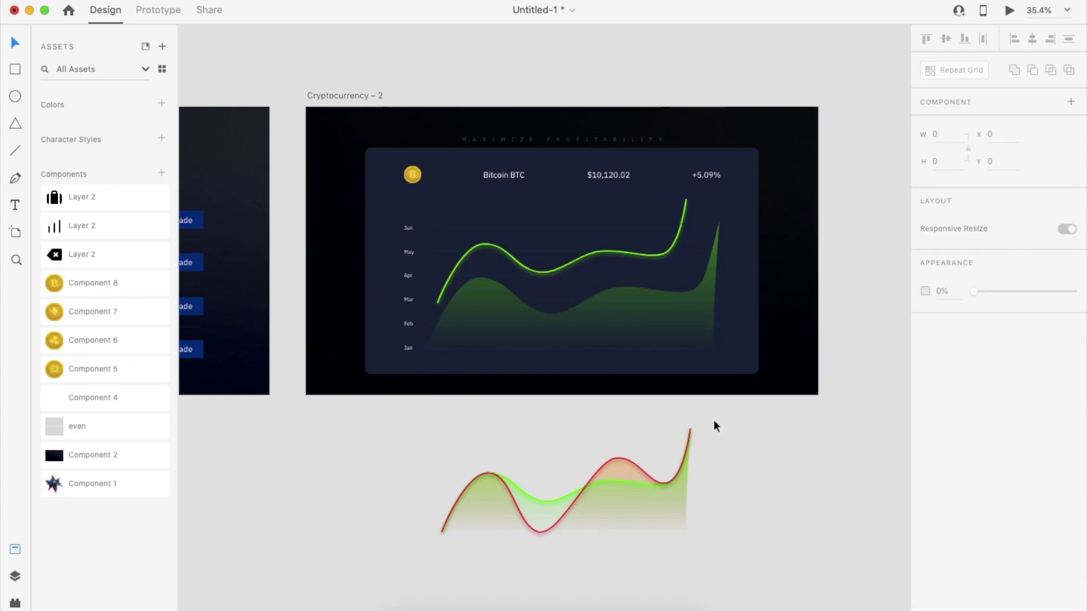
{"action": "left_click", "coordinate": [650, 281]}
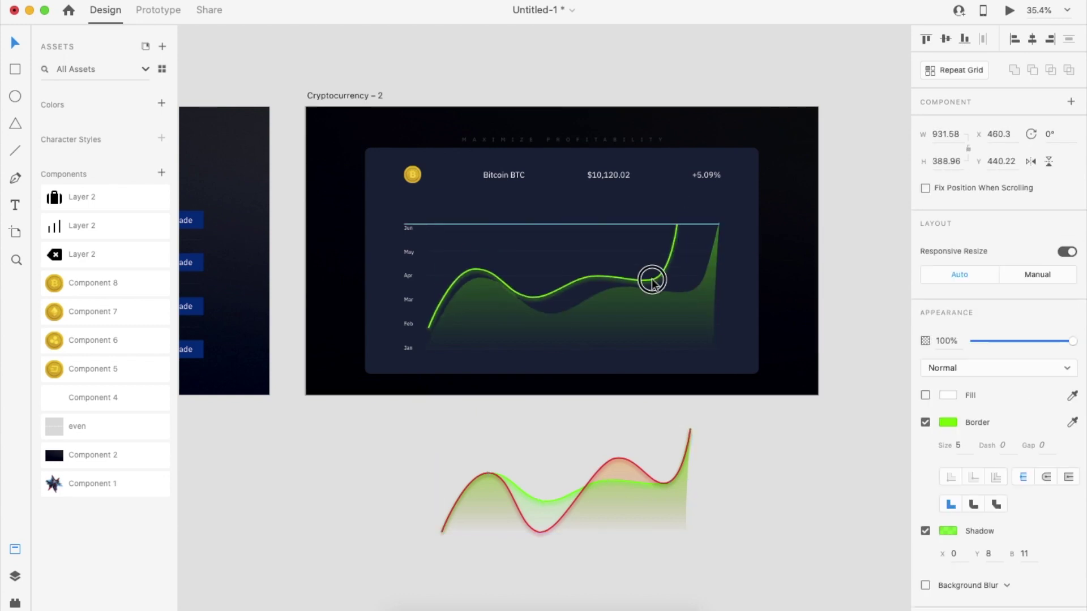
Step: Reshape the green curve's anchor points so it dips mid-chart, rises steeply and ends at the area's upper corner
{"action": "double_click", "coordinate": [687, 228]}
{"action": "left_click", "coordinate": [671, 248]}
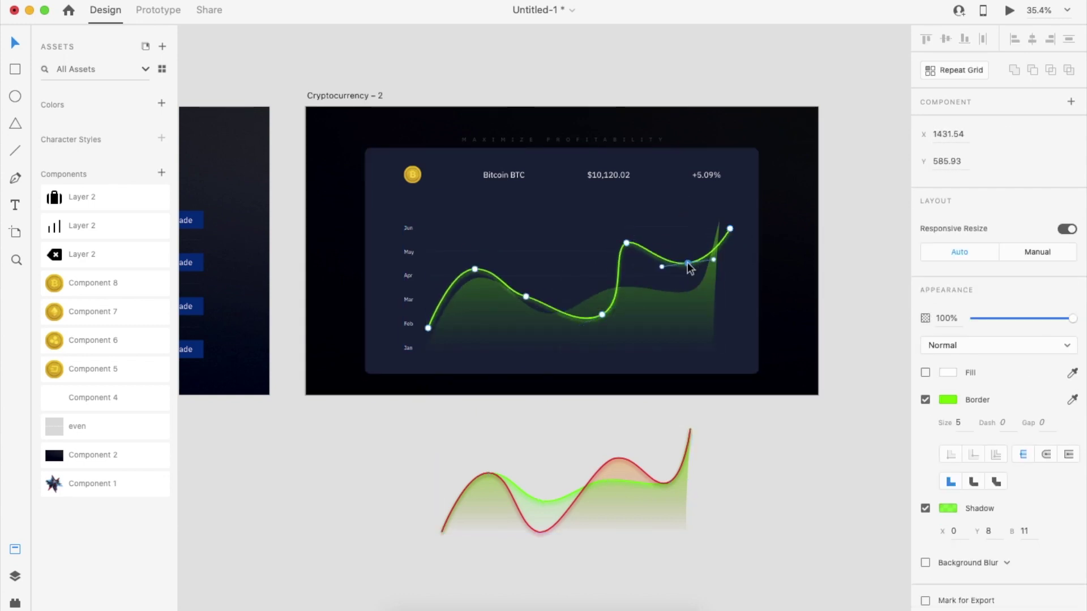
{"action": "left_click", "coordinate": [710, 259]}
{"action": "left_click", "coordinate": [712, 254]}
{"action": "left_click_drag", "start_coordinate": [729, 228], "coordinate": [719, 224]}
Step: Recolor the area shape's linear gradient fill in dark navy
{"action": "left_click", "coordinate": [656, 314]}
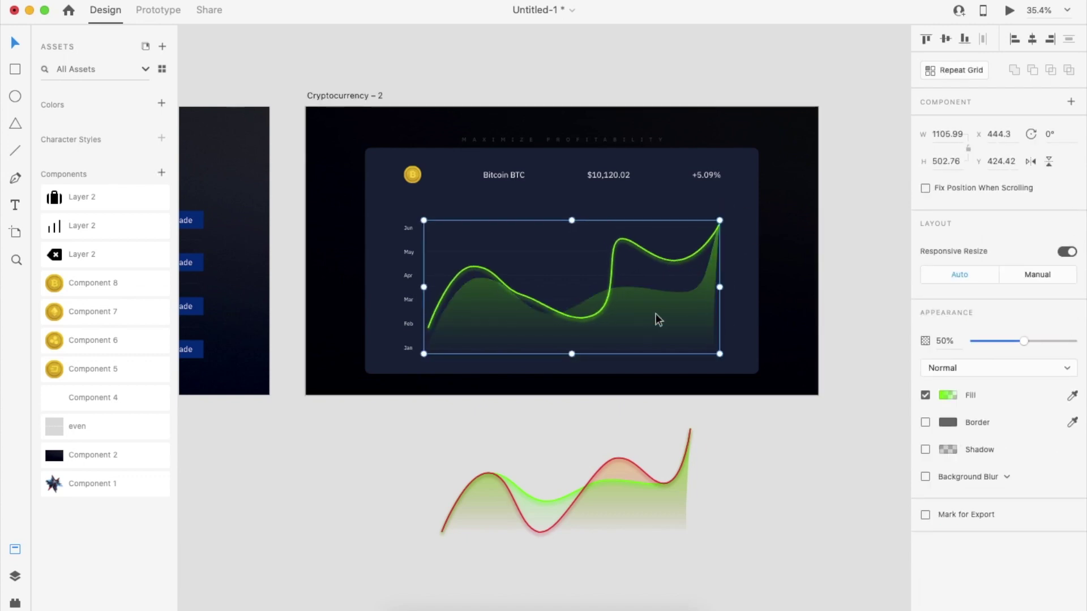
{"action": "left_click", "coordinate": [949, 398]}
{"action": "left_click", "coordinate": [799, 492]}
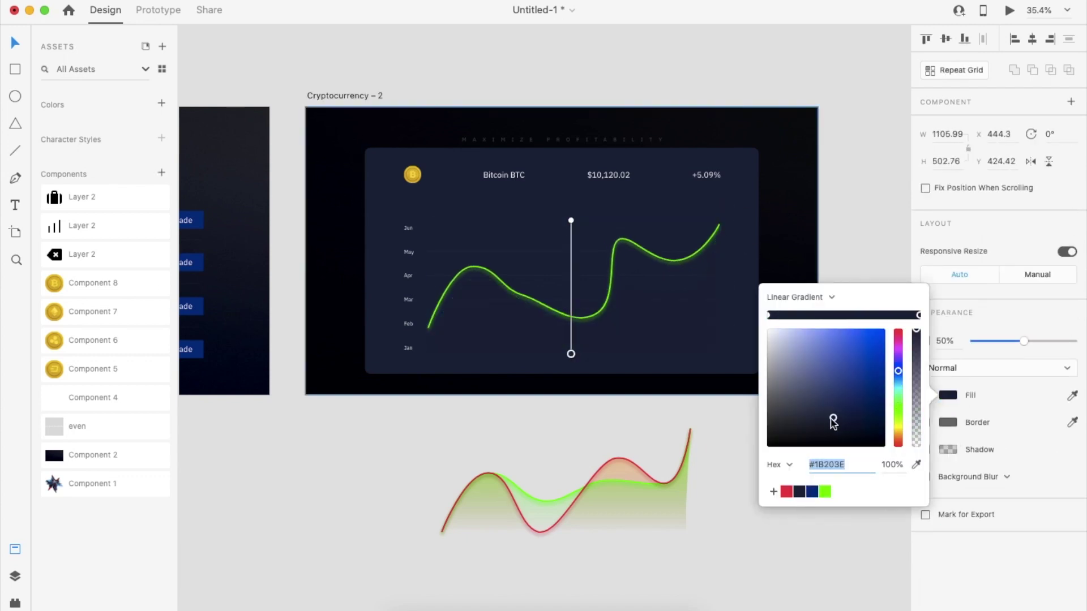
{"action": "left_click", "coordinate": [531, 381]}
{"action": "scroll", "coordinate": [530, 382], "scroll_direction": "up", "scroll_amount": 4}
Step: Nudge the navy area shape up slightly and delete the green curve above it
{"action": "left_click", "coordinate": [606, 302]}
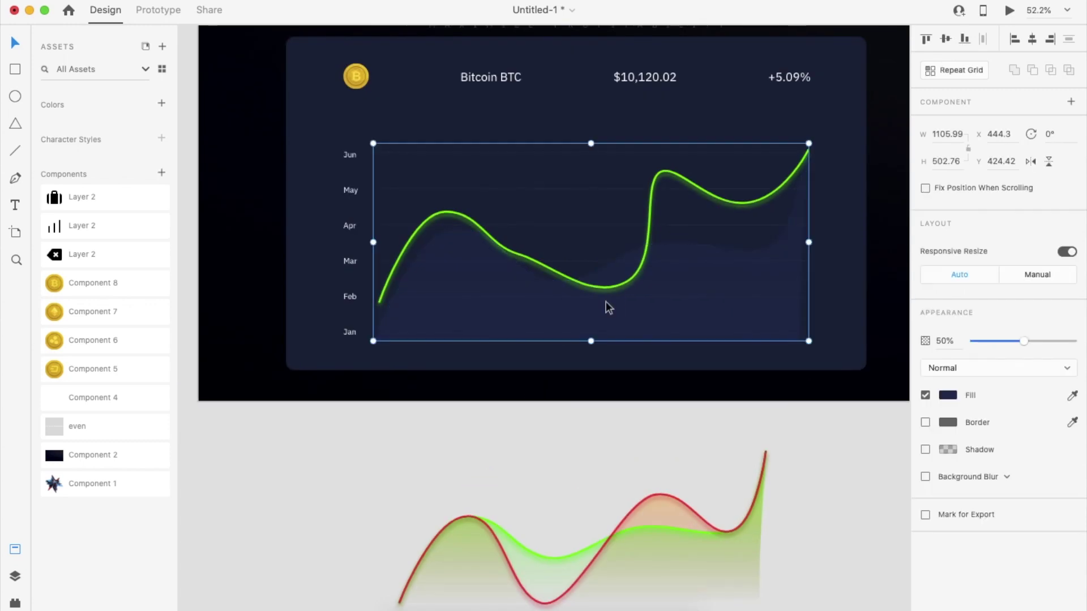
{"action": "left_click_drag", "start_coordinate": [606, 302], "coordinate": [608, 294]}
{"action": "double_click", "coordinate": [608, 295]}
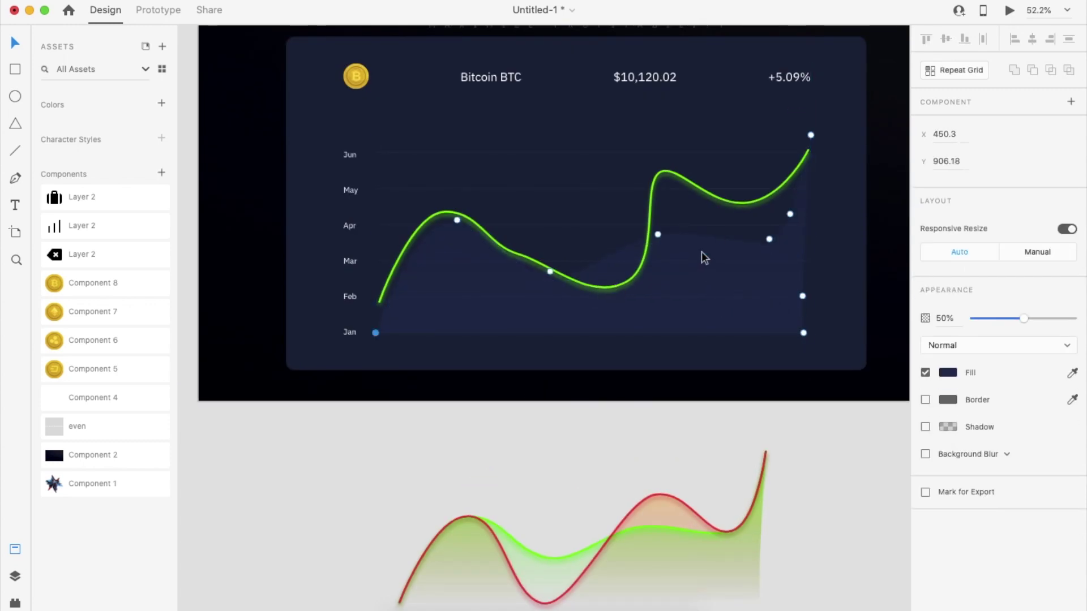
{"action": "left_click", "coordinate": [690, 185]}
{"action": "left_click", "coordinate": [636, 280]}
{"action": "key", "text": "Delete"}
{"action": "left_click", "coordinate": [663, 449]}
Step: Trace the navy area's upper edge with the Pen tool and smooth its inner points into a wave
{"action": "key", "text": "p"}
{"action": "left_click", "coordinate": [378, 298]}
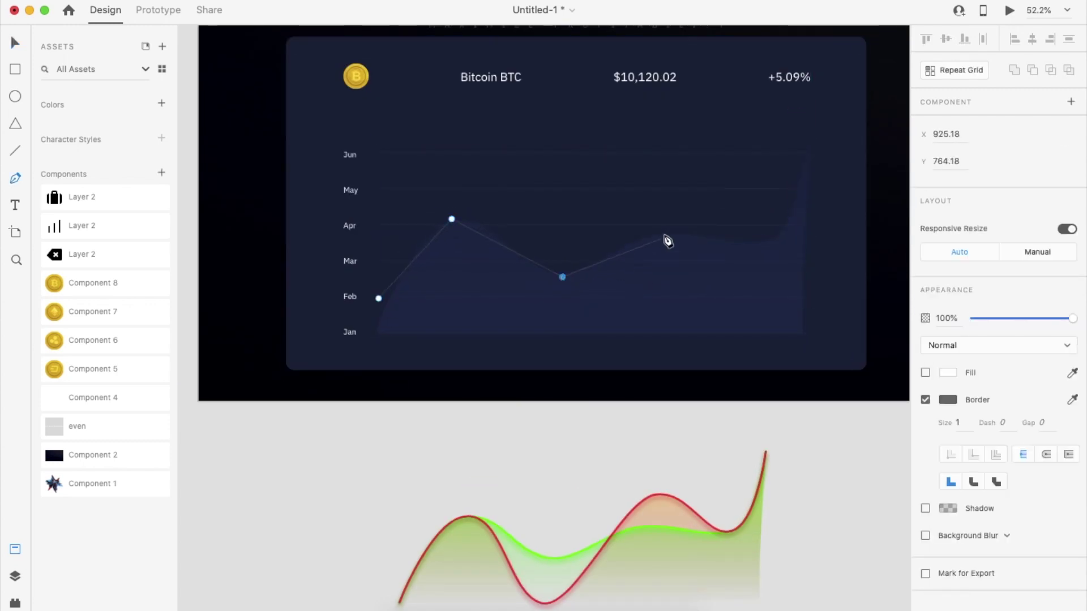
{"action": "left_click", "coordinate": [808, 147]}
{"action": "key", "text": "Escape"}
{"action": "double_click", "coordinate": [773, 243]}
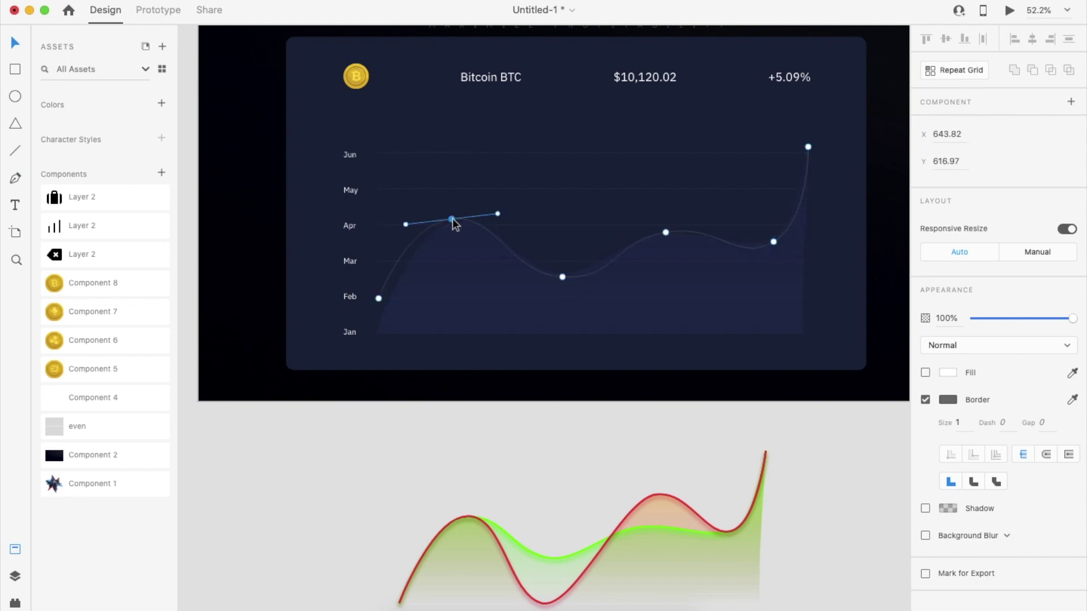
{"action": "left_click", "coordinate": [594, 440]}
Step: Give the traced curve a bright green border of size 3
{"action": "left_click", "coordinate": [582, 275]}
{"action": "left_click", "coordinate": [966, 446]}
{"action": "type", "text": "3"}
{"action": "left_click", "coordinate": [949, 423]}
{"action": "left_click", "coordinate": [813, 501]}
{"action": "left_click", "coordinate": [828, 501]}
{"action": "left_click", "coordinate": [625, 448]}
Step: Flatten the start of the green curve and shift the whole curve lower in the chart
{"action": "double_click", "coordinate": [379, 298]}
{"action": "left_click_drag", "start_coordinate": [394, 295], "coordinate": [419, 259]}
{"action": "left_click", "coordinate": [589, 435]}
{"action": "left_click_drag", "start_coordinate": [587, 275], "coordinate": [587, 306]}
{"action": "left_click", "coordinate": [599, 546]}
Step: Lower the navy area's upper edge to fit beneath the curve and change the green curve's blur effect
{"action": "scroll", "coordinate": [806, 454], "scroll_direction": "right", "scroll_amount": 1}
{"action": "left_click", "coordinate": [634, 311]}
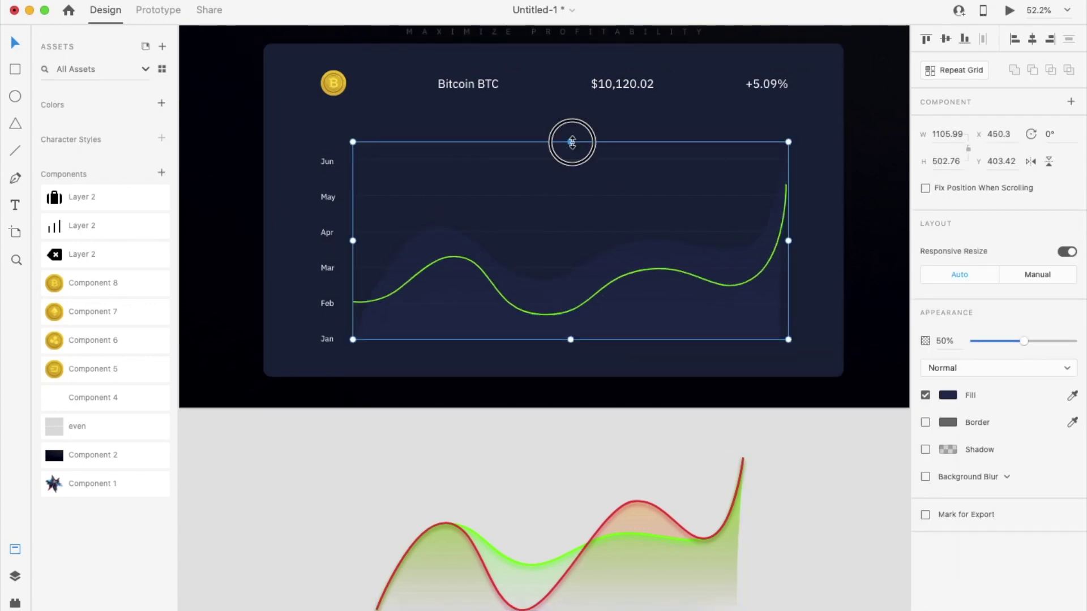
{"action": "left_click", "coordinate": [651, 274]}
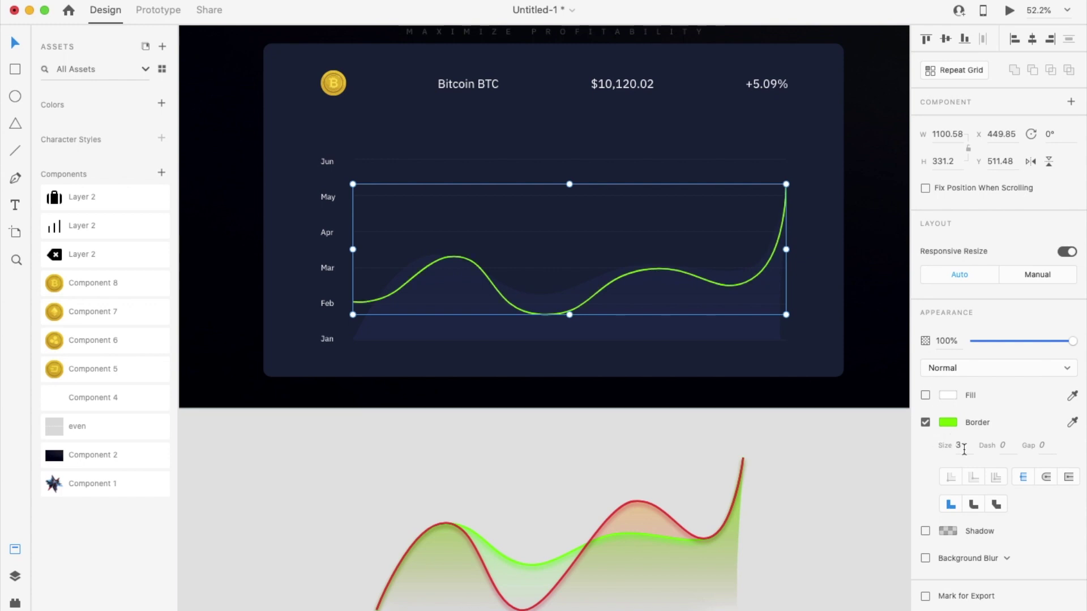
{"action": "left_click", "coordinate": [962, 558]}
{"action": "left_click", "coordinate": [961, 572]}
{"action": "left_click", "coordinate": [836, 428]}
{"action": "scroll", "coordinate": [826, 436], "scroll_direction": "down", "scroll_amount": 3}
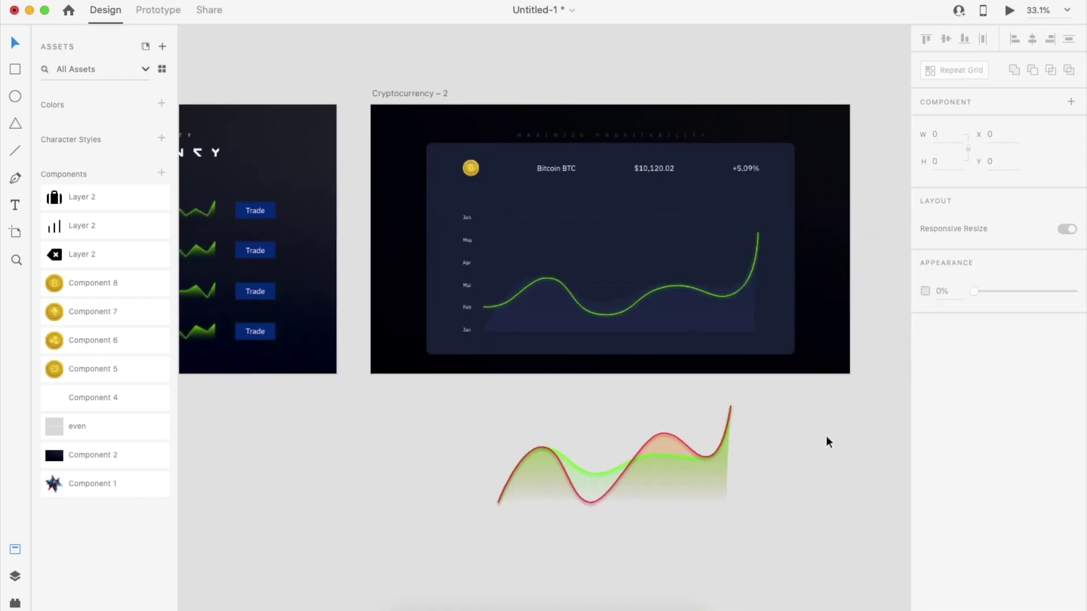
Step: Undo the recent curve edits and clear the chart grid for a new line
{"action": "scroll", "coordinate": [628, 339], "scroll_direction": "right", "scroll_amount": 2}
{"action": "left_click", "coordinate": [623, 306]}
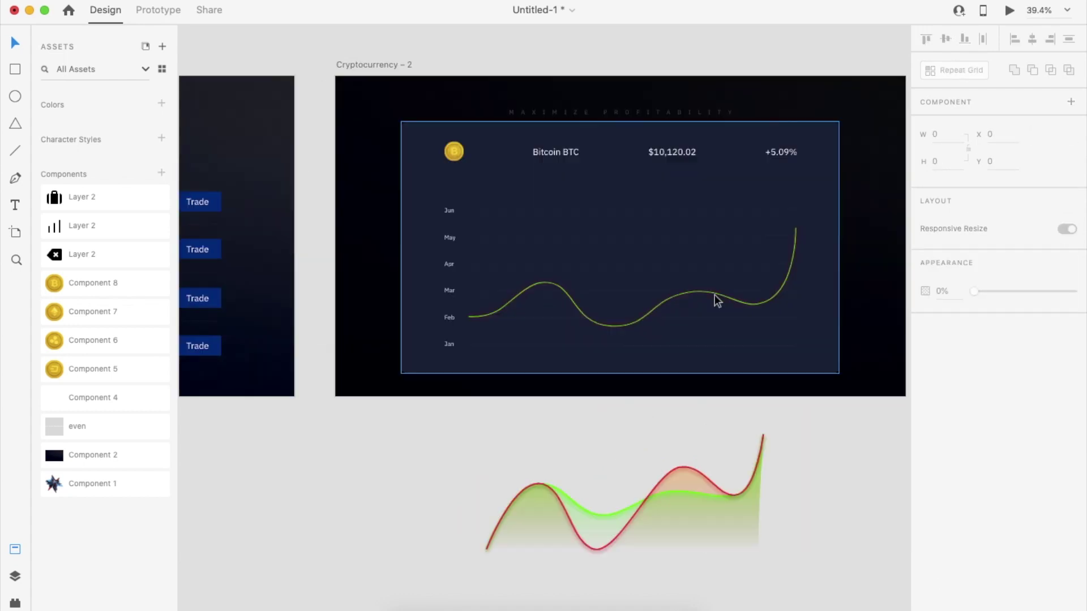
{"action": "key", "text": "super+z"}
{"action": "key", "text": "super+z"}
{"action": "key", "text": "super+z"}
{"action": "key", "text": "super+z"}
Step: Draw an open zigzag line about 1098 by 470 with the Pen tool, rising from Jan to Jun
{"action": "key", "text": "p"}
{"action": "left_click", "coordinate": [468, 347]}
{"action": "left_click", "coordinate": [543, 291]}
{"action": "left_click", "coordinate": [638, 333]}
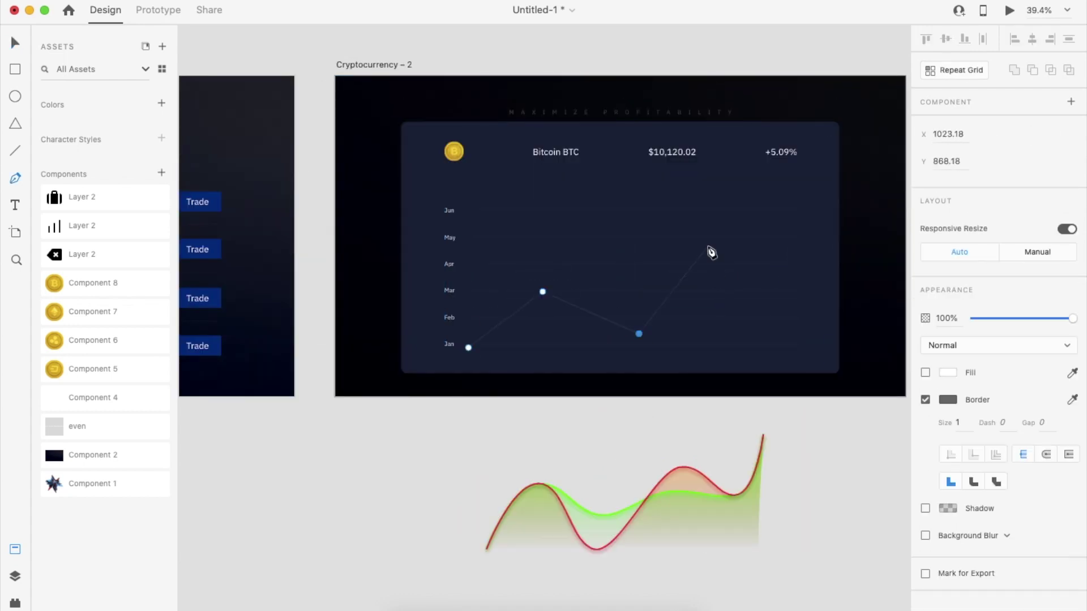
{"action": "key", "text": "Escape"}
Step: Set the zigzag chart line's border to size 2 and white
{"action": "left_click", "coordinate": [636, 335]}
{"action": "left_click", "coordinate": [960, 446]}
{"action": "type", "text": "2"}
{"action": "left_click", "coordinate": [948, 423]}
{"action": "left_click", "coordinate": [768, 339]}
{"action": "left_click", "coordinate": [697, 422]}
Step: Make a filled, borderless copy of the zigzag line and extend its end down to the Jan baseline
{"action": "double_click", "coordinate": [642, 330]}
{"action": "key", "text": "Escape"}
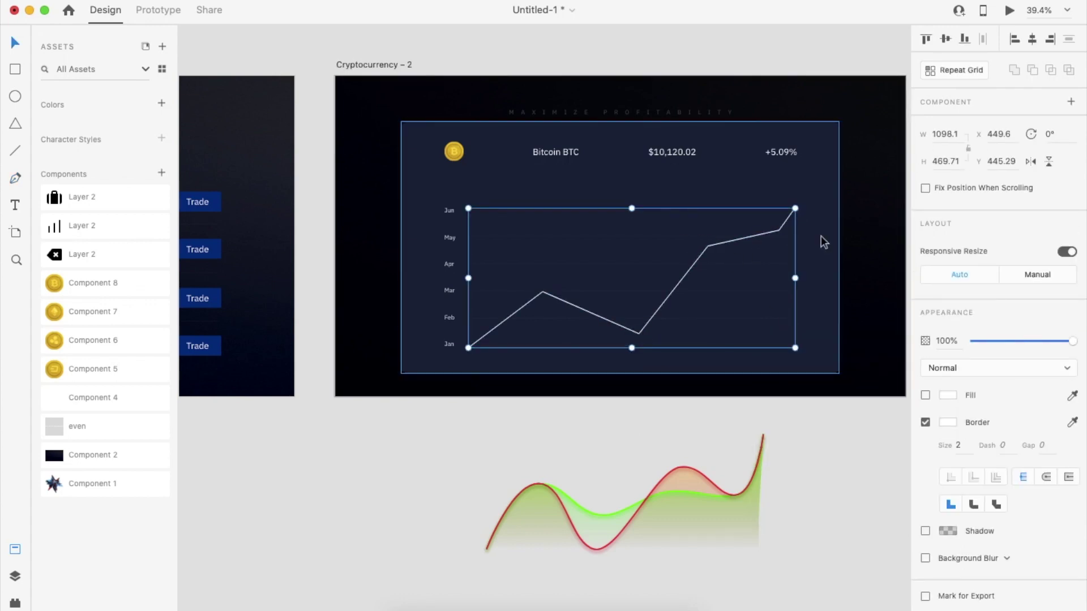
{"action": "left_click", "coordinate": [925, 395]}
{"action": "left_click", "coordinate": [925, 423]}
{"action": "double_click", "coordinate": [793, 210]}
{"action": "left_click_drag", "start_coordinate": [795, 208], "coordinate": [786, 348]}
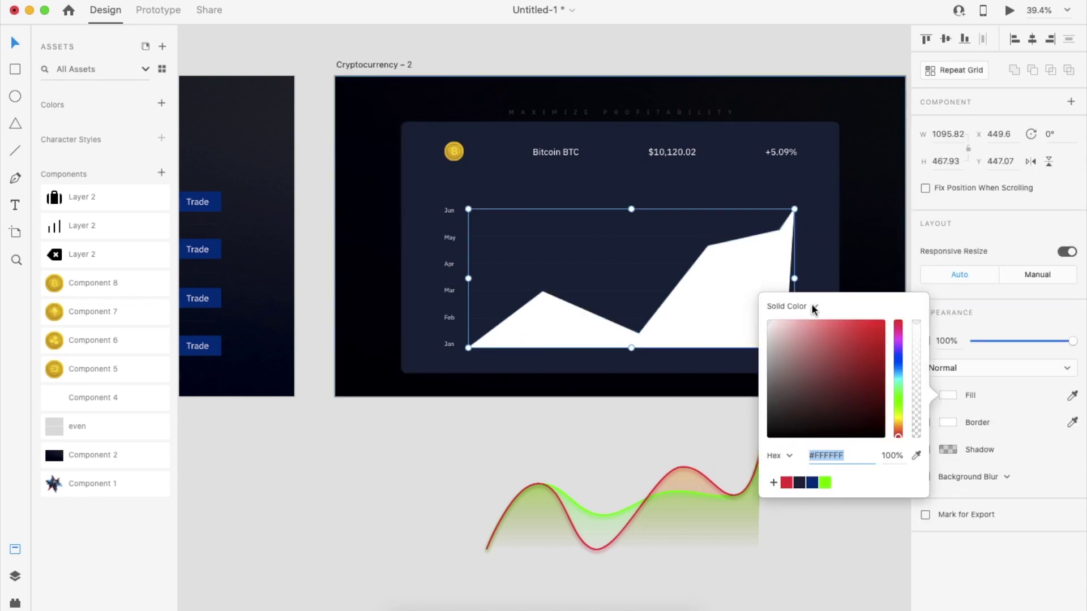
Step: Change the white chart area's fill to a linear gradient with dark navy color stops
{"action": "left_click", "coordinate": [832, 297]}
{"action": "left_click", "coordinate": [798, 492]}
{"action": "left_click", "coordinate": [918, 315]}
{"action": "left_click", "coordinate": [798, 491]}
{"action": "left_click", "coordinate": [834, 427]}
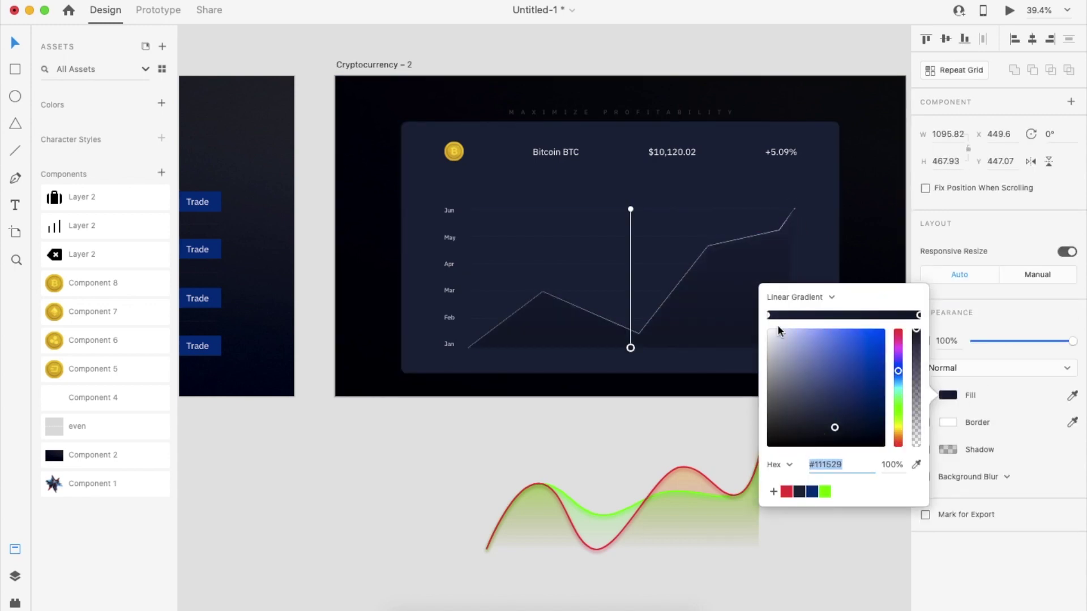
Step: Set the area gradient's upper stop to #4C589F and make its lower stop fully transparent
{"action": "left_click_drag", "start_coordinate": [833, 418], "coordinate": [829, 397]}
{"action": "left_click", "coordinate": [630, 348]}
{"action": "left_click_drag", "start_coordinate": [917, 330], "coordinate": [915, 447]}
{"action": "left_click", "coordinate": [768, 319]}
{"action": "left_click", "coordinate": [839, 393]}
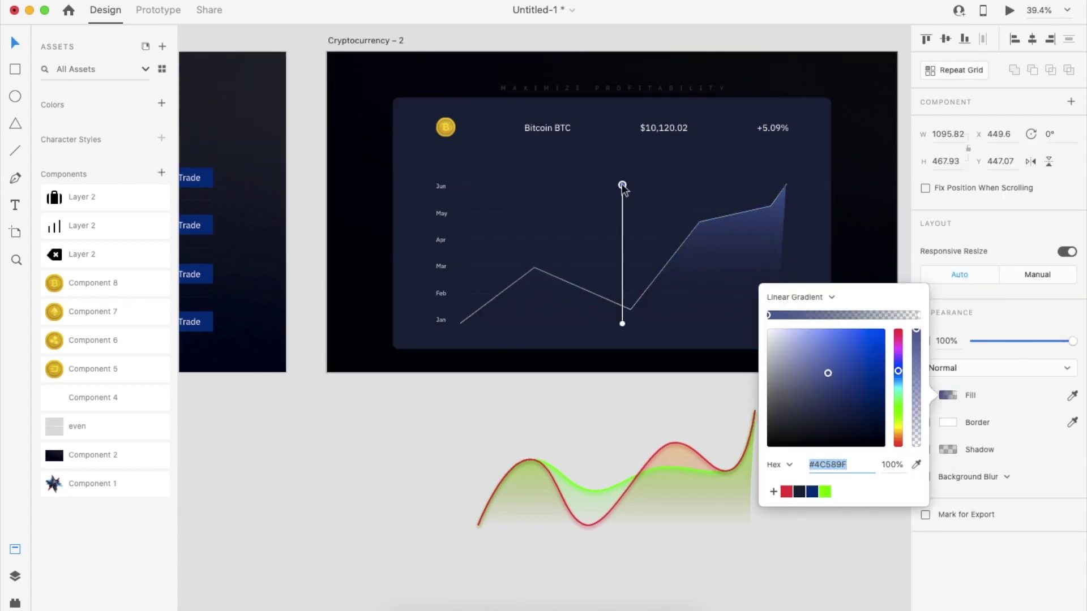
{"action": "left_click", "coordinate": [628, 307]}
Step: Set the white chart line's border size to 3, turn on its shadow and use projecting caps
{"action": "scroll", "coordinate": [628, 308], "scroll_direction": "up", "scroll_amount": 3}
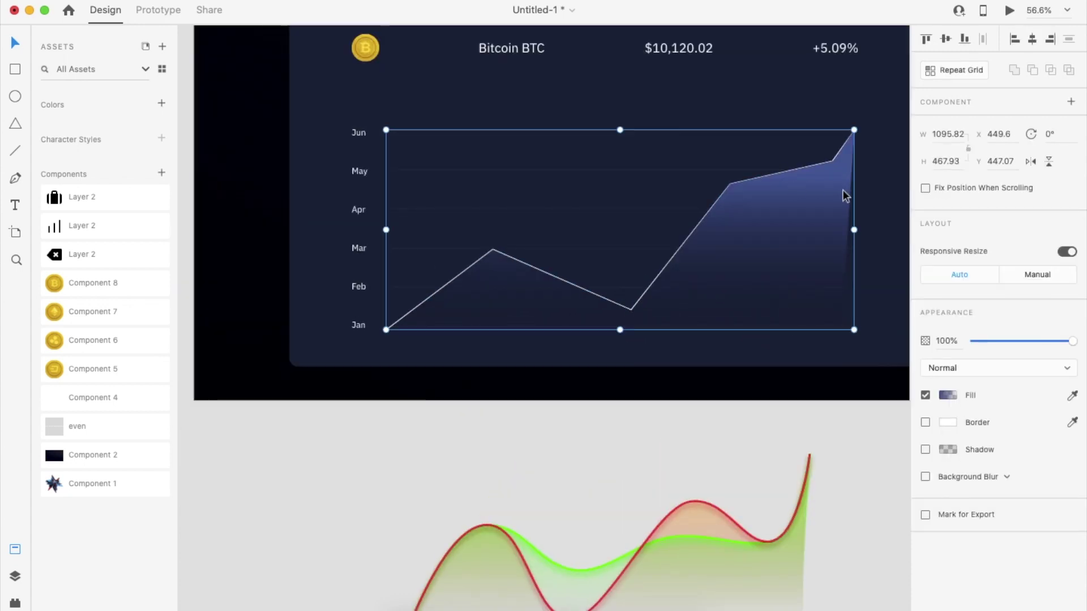
{"action": "double_click", "coordinate": [822, 165]}
{"action": "left_click", "coordinate": [959, 445]}
{"action": "type", "text": "3"}
{"action": "key", "text": "Return"}
{"action": "left_click", "coordinate": [925, 531]}
{"action": "left_click", "coordinate": [1068, 477]}
Step: Delete the leftover red and green curve chart below the artboard
{"action": "left_click", "coordinate": [759, 474]}
{"action": "scroll", "coordinate": [760, 473], "scroll_direction": "down", "scroll_amount": 3}
{"action": "left_click_drag", "start_coordinate": [760, 473], "coordinate": [733, 504]}
{"action": "key", "text": "Delete"}
{"action": "scroll", "coordinate": [732, 504], "scroll_direction": "up", "scroll_amount": 1}
Step: Duplicate the Bitcoin BTC name and price below the header row, stacking the name above a larger $10,120.02
{"action": "double_click", "coordinate": [622, 158]}
{"action": "left_click", "coordinate": [507, 157], "text": "shift"}
{"action": "key", "text": "super+c"}
{"action": "key", "text": "super+v"}
{"action": "left_click", "coordinate": [626, 194]}
{"action": "left_click_drag", "start_coordinate": [625, 156], "coordinate": [510, 209]}
{"action": "double_click", "coordinate": [510, 198]}
{"action": "left_click_drag", "start_coordinate": [521, 178], "coordinate": [509, 180]}
Step: Duplicate the +5.09% text, center it horizontally with the copied name and price, and group the three
{"action": "double_click", "coordinate": [733, 157]}
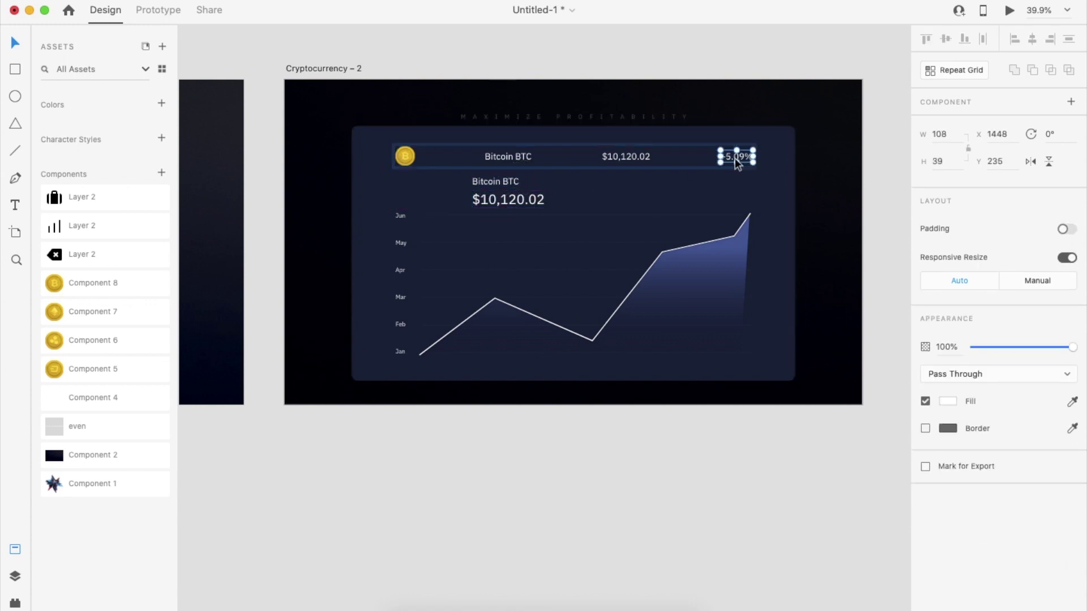
{"action": "key", "text": "super+d"}
{"action": "left_click_drag", "start_coordinate": [732, 158], "coordinate": [600, 273]}
{"action": "left_click", "coordinate": [500, 201], "text": "shift"}
{"action": "left_click", "coordinate": [498, 182], "text": "shift"}
{"action": "left_click", "coordinate": [1032, 39]}
{"action": "key", "text": "super+g"}
Step: Draw a white rectangle about 320 by 202 above the chart line's dip, with corner radius 3
{"action": "left_click", "coordinate": [572, 314]}
{"action": "scroll", "coordinate": [602, 277], "scroll_direction": "up", "scroll_amount": 3}
{"action": "key", "text": "r"}
{"action": "left_click_drag", "start_coordinate": [514, 189], "coordinate": [662, 283]}
{"action": "left_click", "coordinate": [990, 396]}
{"action": "type", "text": "3"}
{"action": "key", "text": "Return"}
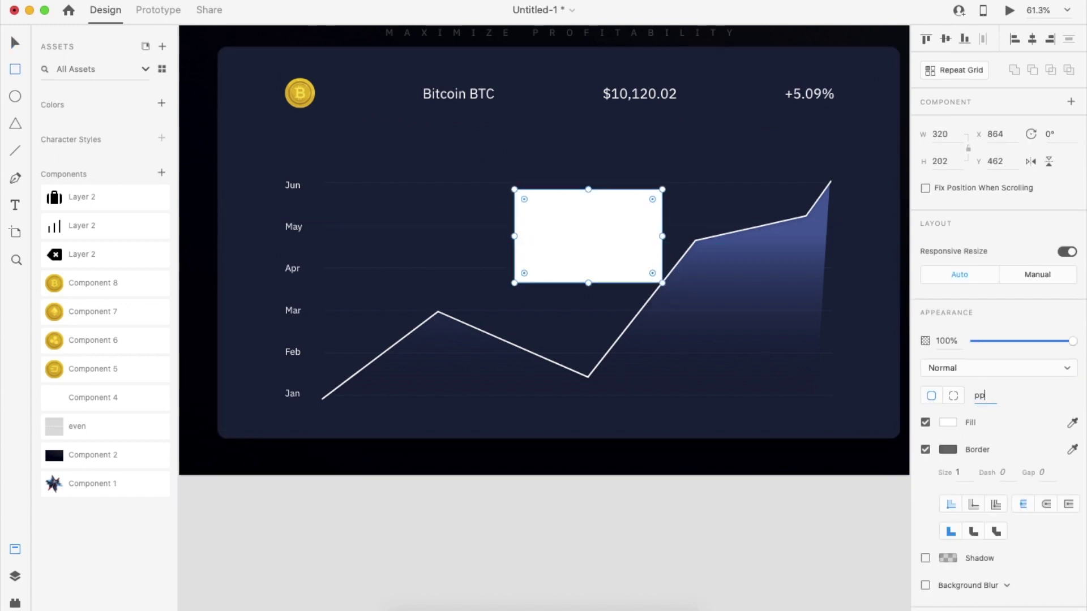
Step: Draw a closed column shape about 71 by 249 below the white rectangle, filled with dark #1B203E and without a border
{"action": "key", "text": "p"}
{"action": "left_click", "coordinate": [560, 306]}
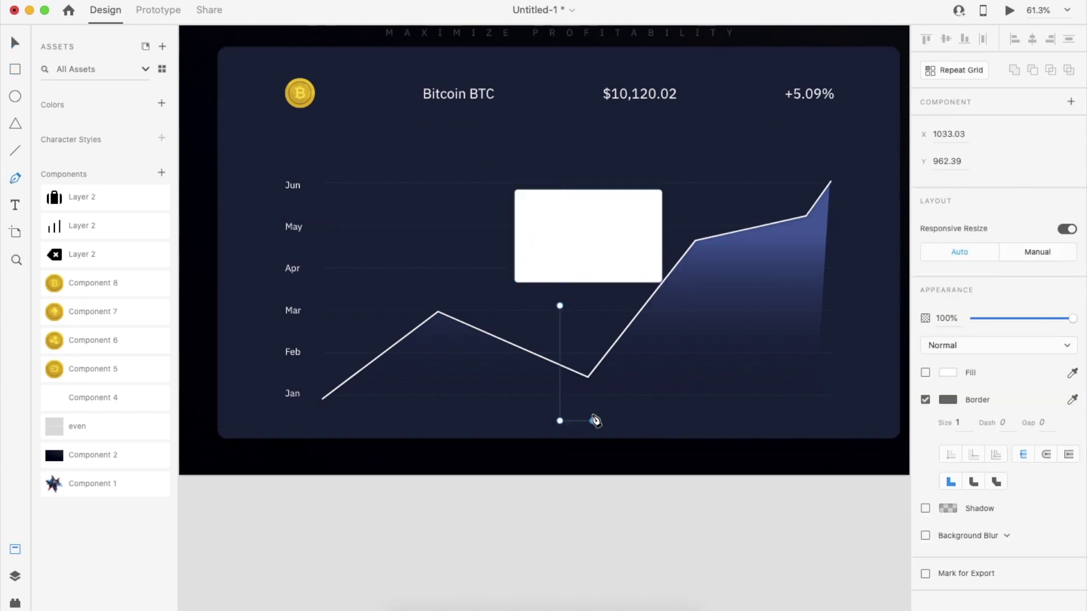
{"action": "left_click", "coordinate": [559, 305]}
{"action": "key", "text": "v"}
{"action": "left_click", "coordinate": [587, 420]}
{"action": "left_click", "coordinate": [925, 422]}
{"action": "left_click", "coordinate": [925, 395]}
{"action": "left_click", "coordinate": [947, 395]}
{"action": "left_click", "coordinate": [799, 482]}
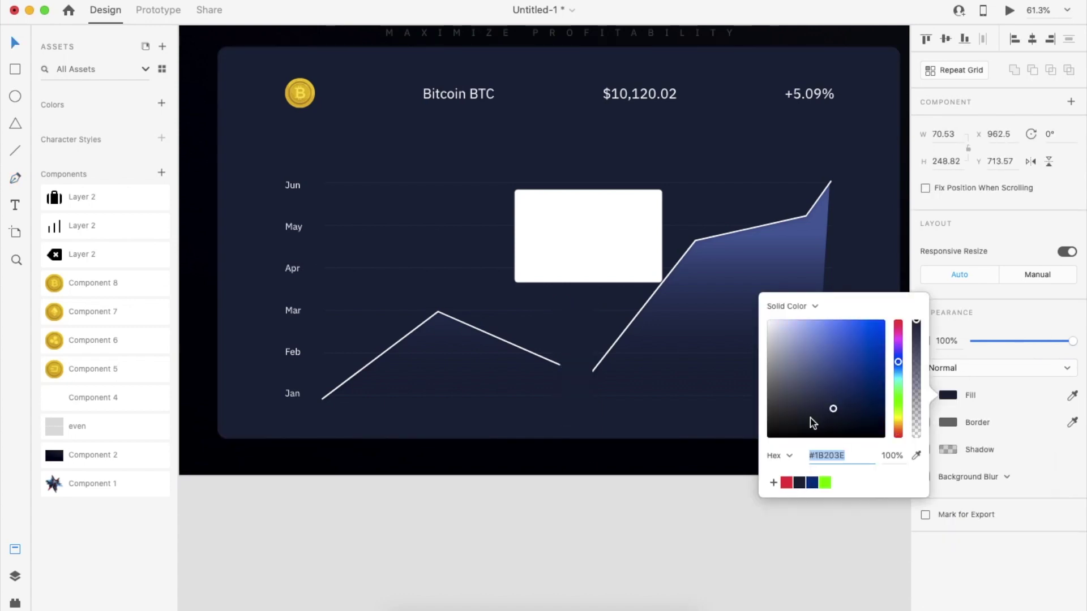
Step: Turn the column's fill into a lighter linear gradient fading to transparent, and position the column directly beneath the rectangle
{"action": "left_click_drag", "start_coordinate": [833, 407], "coordinate": [834, 384]}
{"action": "left_click", "coordinate": [792, 307]}
{"action": "left_click", "coordinate": [801, 317]}
{"action": "left_click", "coordinate": [576, 421]}
{"action": "left_click_drag", "start_coordinate": [916, 321], "coordinate": [917, 437]}
{"action": "left_click_drag", "start_coordinate": [567, 340], "coordinate": [583, 318]}
Step: Fill the white callout rectangle with the saved dark blue swatch and remove its border
{"action": "left_click", "coordinate": [607, 261]}
{"action": "left_click", "coordinate": [947, 422]}
{"action": "left_click", "coordinate": [798, 510]}
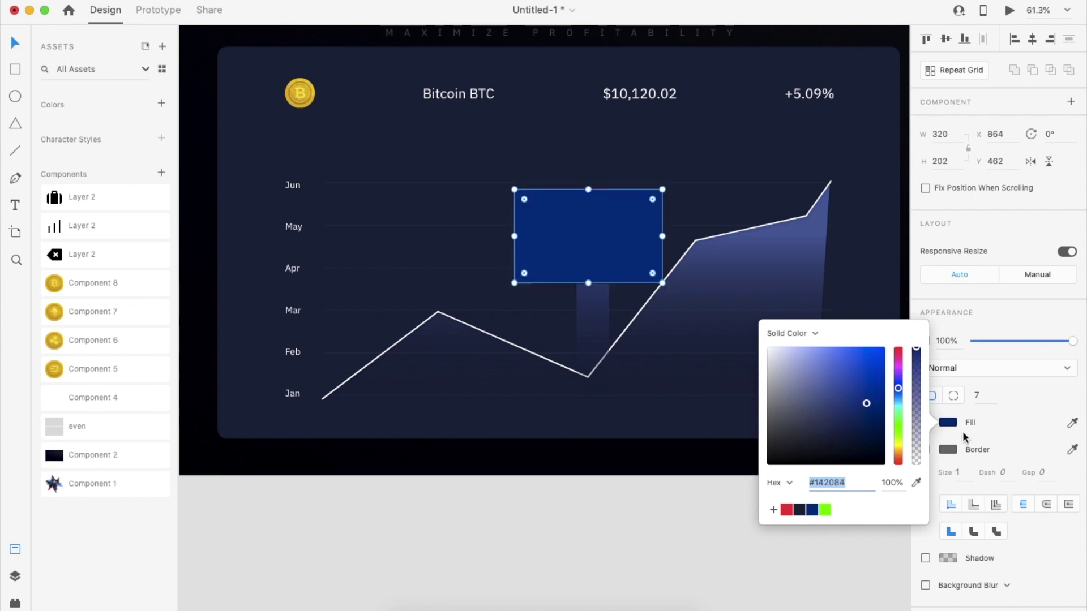
{"action": "left_click", "coordinate": [925, 449]}
Step: Rearrange the stacking order of the blue rectangle and gradient column so the price text group lies in front
{"action": "left_click", "coordinate": [592, 311]}
{"action": "left_click", "coordinate": [609, 276]}
{"action": "key", "text": "super+shift+["}
{"action": "left_click", "coordinate": [592, 267]}
{"action": "left_click", "coordinate": [653, 199]}
{"action": "key", "text": "super+shift+]"}
{"action": "key", "text": "super+["}
{"action": "key", "text": "super+["}
Step: Reduce the blue rectangle's size around the price text and set its corner radius to 10
{"action": "left_click_drag", "start_coordinate": [663, 190], "coordinate": [664, 215]}
{"action": "left_click", "coordinate": [981, 395]}
{"action": "type", "text": "10"}
{"action": "key", "text": "Return"}
Step: Center the price text in the blue rectangle both ways and place the callout above the chart line's bend near May
{"action": "left_click", "coordinate": [628, 248]}
{"action": "left_click_drag", "start_coordinate": [648, 274], "coordinate": [727, 208]}
{"action": "left_click", "coordinate": [644, 273]}
{"action": "left_click", "coordinate": [605, 240], "text": "shift"}
{"action": "left_click", "coordinate": [1031, 39]}
{"action": "left_click", "coordinate": [946, 39]}
{"action": "left_click", "coordinate": [599, 253], "text": "shift"}
{"action": "left_click", "coordinate": [609, 264], "text": "shift"}
Step: Set the callout rectangle's corner radius to 5
{"action": "left_click", "coordinate": [629, 487]}
{"action": "scroll", "coordinate": [629, 487], "scroll_direction": "down", "scroll_amount": 4}
{"action": "scroll", "coordinate": [663, 289], "scroll_direction": "up", "scroll_amount": 4}
{"action": "left_click", "coordinate": [677, 278]}
{"action": "left_click", "coordinate": [731, 286]}
{"action": "left_click", "coordinate": [978, 373]}
{"action": "type", "text": "5"}
{"action": "key", "text": "Return"}
{"action": "double_click", "coordinate": [694, 282]}
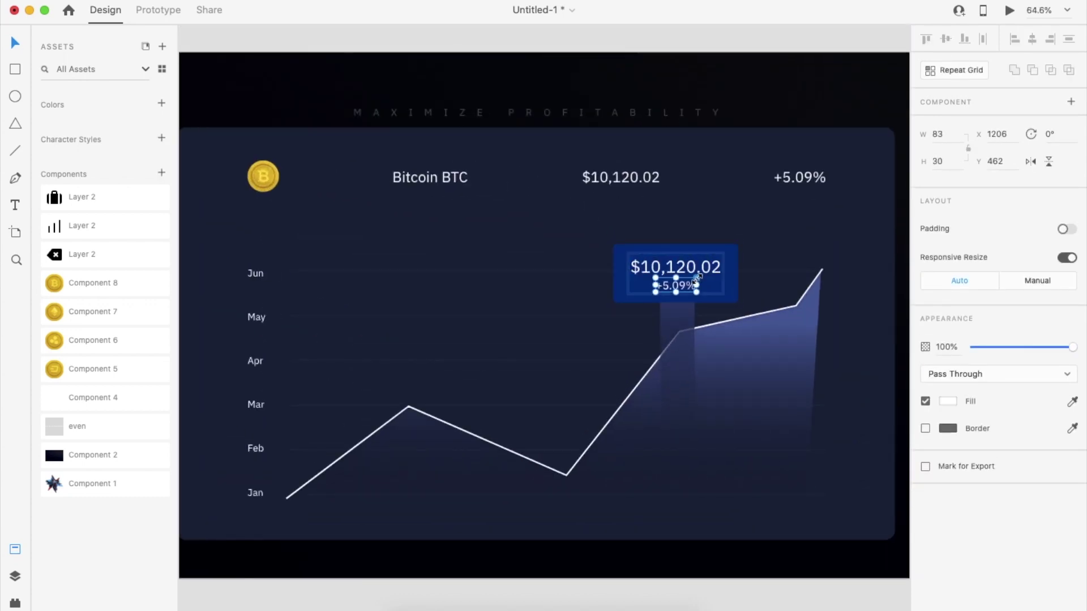
{"action": "left_click", "coordinate": [706, 489]}
Step: Rename the Cryptocurrency – 3 artboard to Cryptocurrency – animation
{"action": "scroll", "coordinate": [706, 489], "scroll_direction": "down", "scroll_amount": 5}
{"action": "left_click", "coordinate": [697, 503]}
{"action": "scroll", "coordinate": [696, 503], "scroll_direction": "down", "scroll_amount": 5}
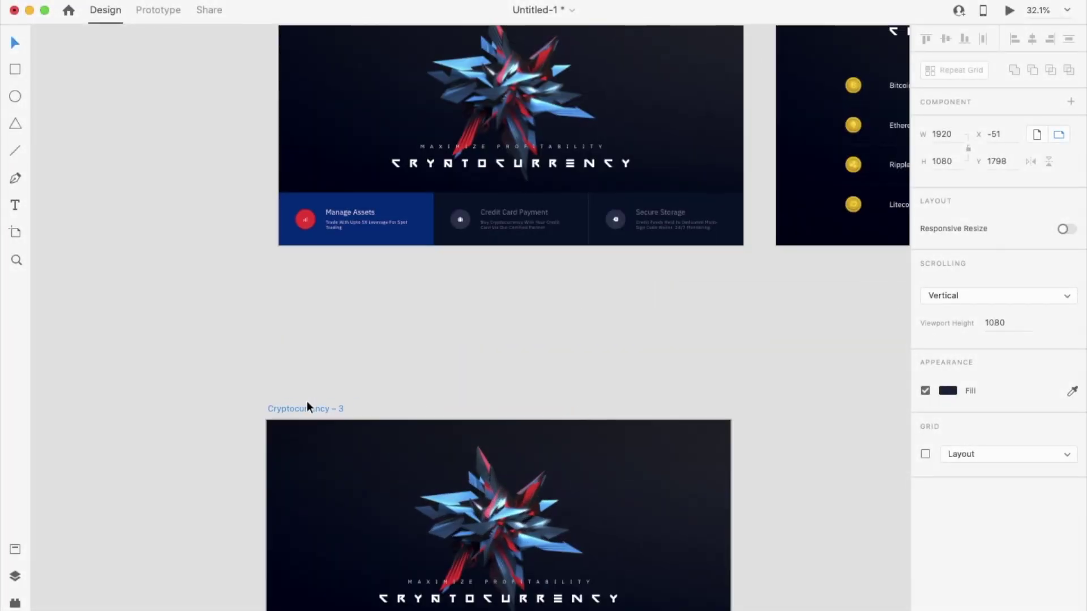
{"action": "double_click", "coordinate": [312, 407]}
{"action": "key", "text": "Right"}
{"action": "type", "text": "="}
{"action": "type", "text": "animation"}
{"action": "key", "text": "Return"}
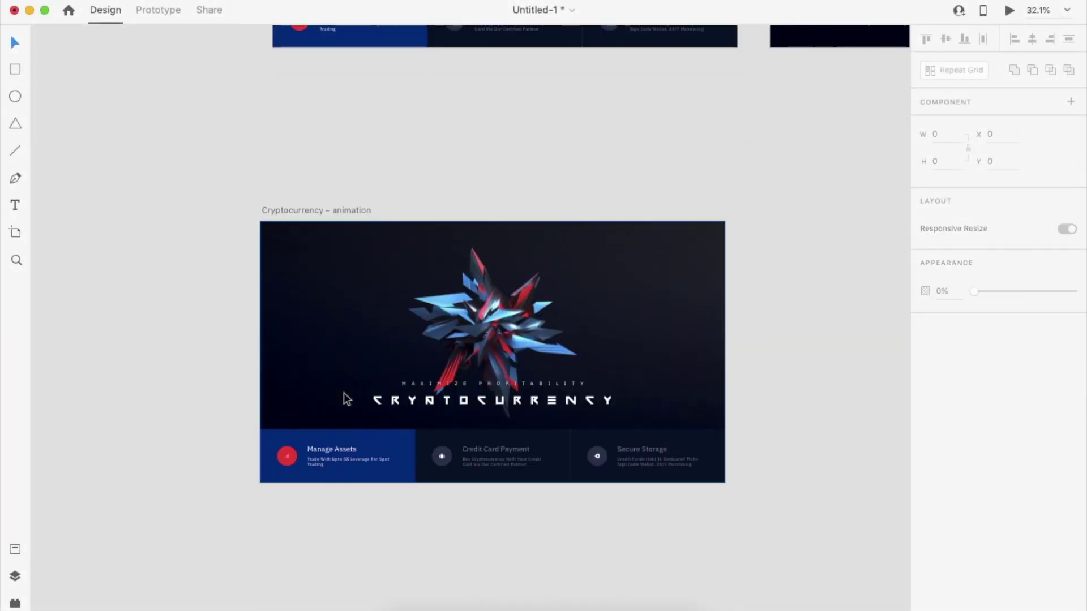
Step: Ungroup the hero heading on the animation artboard and move the CRYPTOCURRENCY title onto the empty canvas beside it
{"action": "left_click", "coordinate": [434, 403]}
{"action": "key", "text": "super+shift+g"}
{"action": "left_click", "coordinate": [571, 395]}
{"action": "left_click", "coordinate": [575, 398]}
{"action": "scroll", "coordinate": [523, 444], "scroll_direction": "up", "scroll_amount": 3}
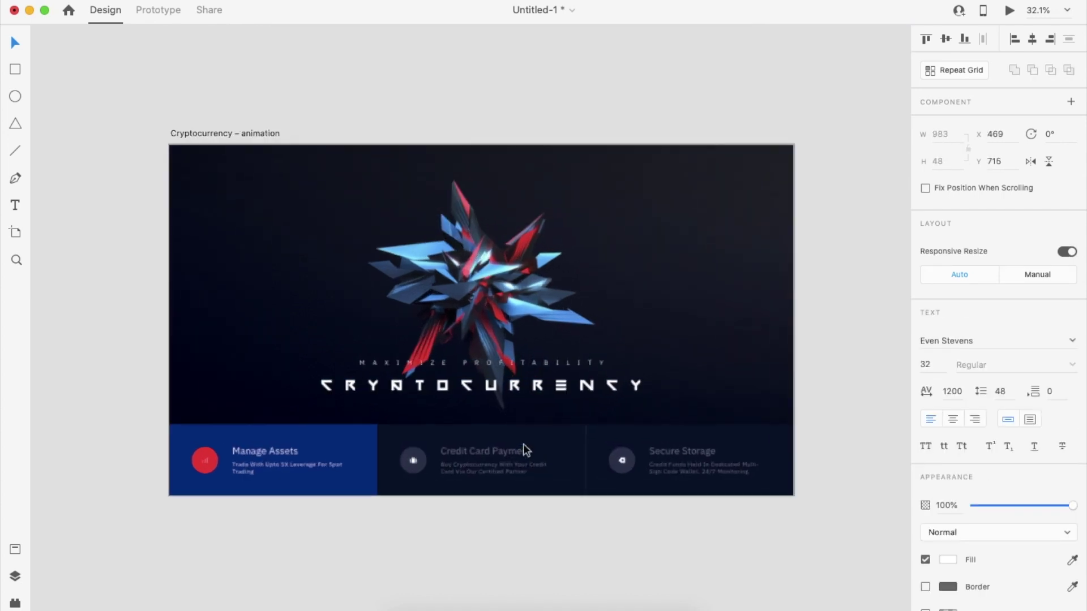
{"action": "scroll", "coordinate": [523, 444], "scroll_direction": "down", "scroll_amount": 2}
{"action": "scroll", "coordinate": [523, 444], "scroll_direction": "down", "scroll_amount": 2}
{"action": "left_click", "coordinate": [381, 206]}
{"action": "left_click_drag", "start_coordinate": [484, 375], "coordinate": [868, 267]}
{"action": "scroll", "coordinate": [702, 294], "scroll_direction": "right", "scroll_amount": 5}
{"action": "scroll", "coordinate": [667, 278], "scroll_direction": "up", "scroll_amount": 5}
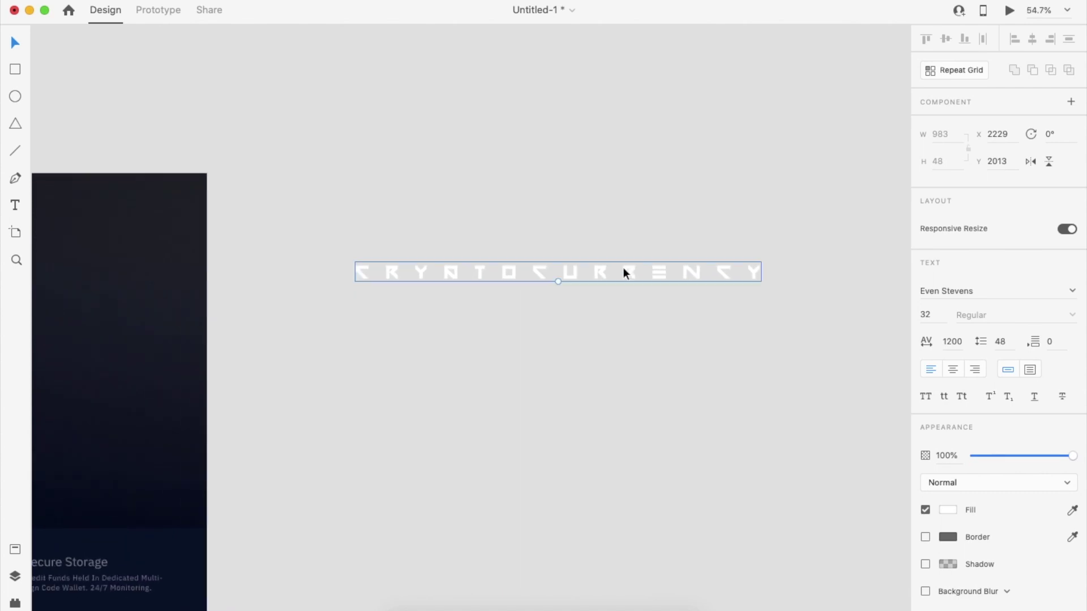
Step: Duplicate the title, reduce the copies to the single letters A and B, and stack them above its first C
{"action": "left_click_drag", "start_coordinate": [499, 280], "coordinate": [498, 305]}
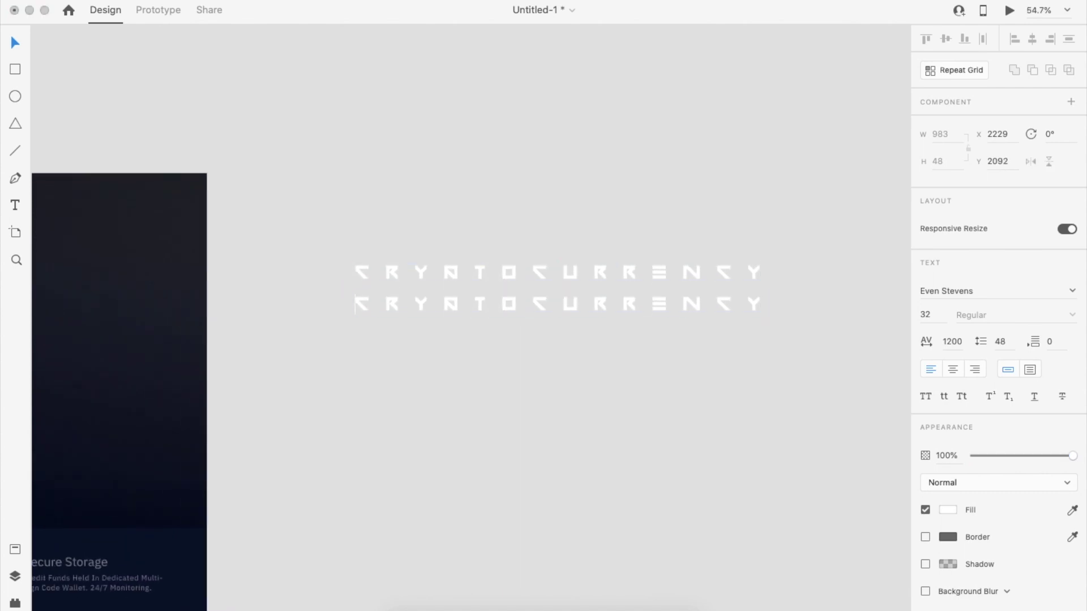
{"action": "key", "text": "shift+super+Right"}
{"action": "key", "text": "BackSpace"}
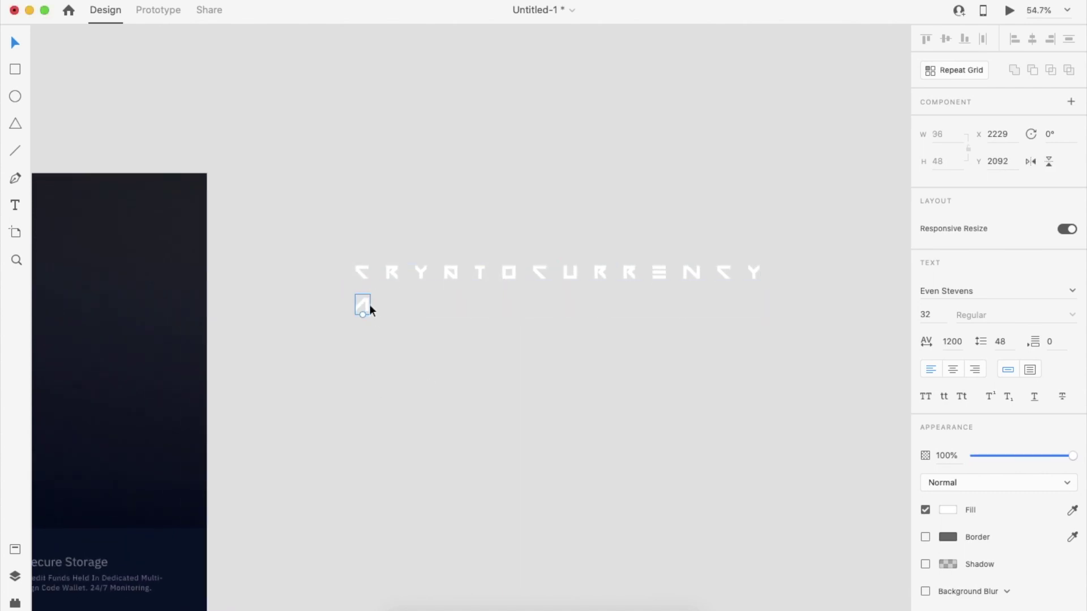
{"action": "left_click_drag", "start_coordinate": [369, 304], "coordinate": [363, 244]}
{"action": "double_click", "coordinate": [369, 339]}
Step: Copy the letters above the title's T and retype them as N with O stacked on top
{"action": "left_click_drag", "start_coordinate": [382, 214], "coordinate": [481, 237]}
{"action": "left_click", "coordinate": [362, 236], "text": "shift"}
{"action": "double_click", "coordinate": [481, 245]}
{"action": "type", "text": "O"}
{"action": "left_click", "coordinate": [507, 189]}
{"action": "left_click", "coordinate": [486, 218]}
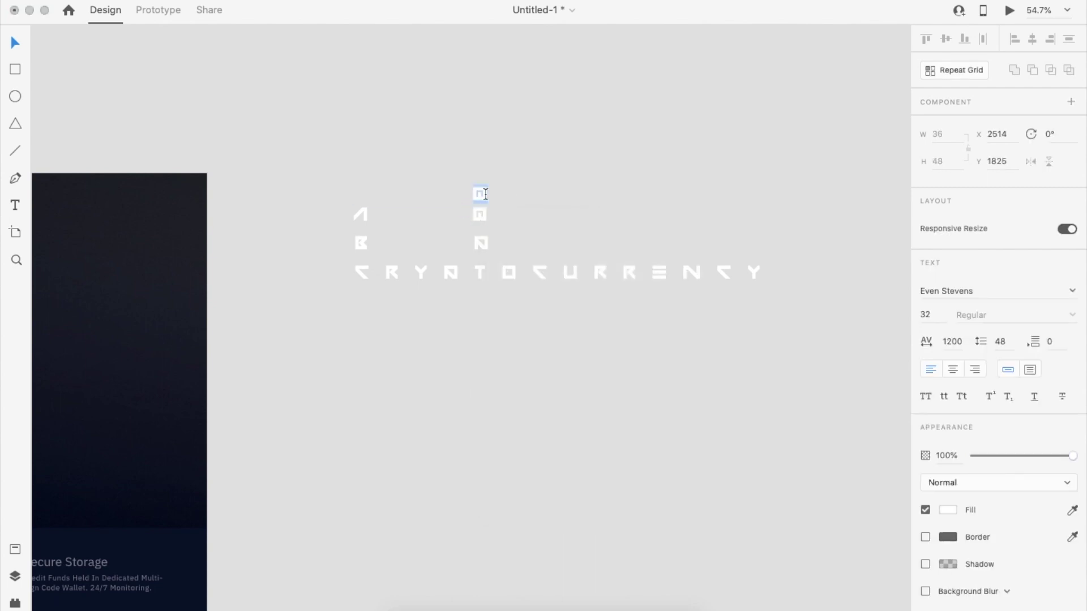
Step: Top the column with R and T to spell TRON, and center-align and group both letter columns
{"action": "left_click_drag", "start_coordinate": [479, 204], "coordinate": [480, 160]}
{"action": "double_click", "coordinate": [480, 160]}
{"action": "type", "text": "T"}
{"action": "left_click", "coordinate": [537, 161]}
{"action": "left_click", "coordinate": [540, 167]}
{"action": "left_click", "coordinate": [481, 243]}
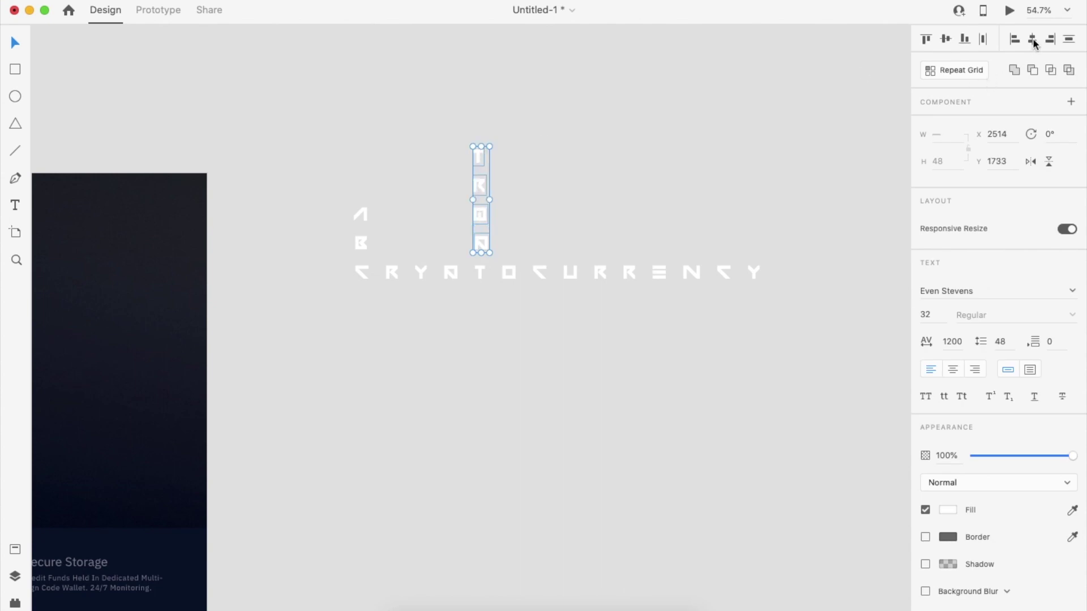
{"action": "left_click", "coordinate": [358, 247]}
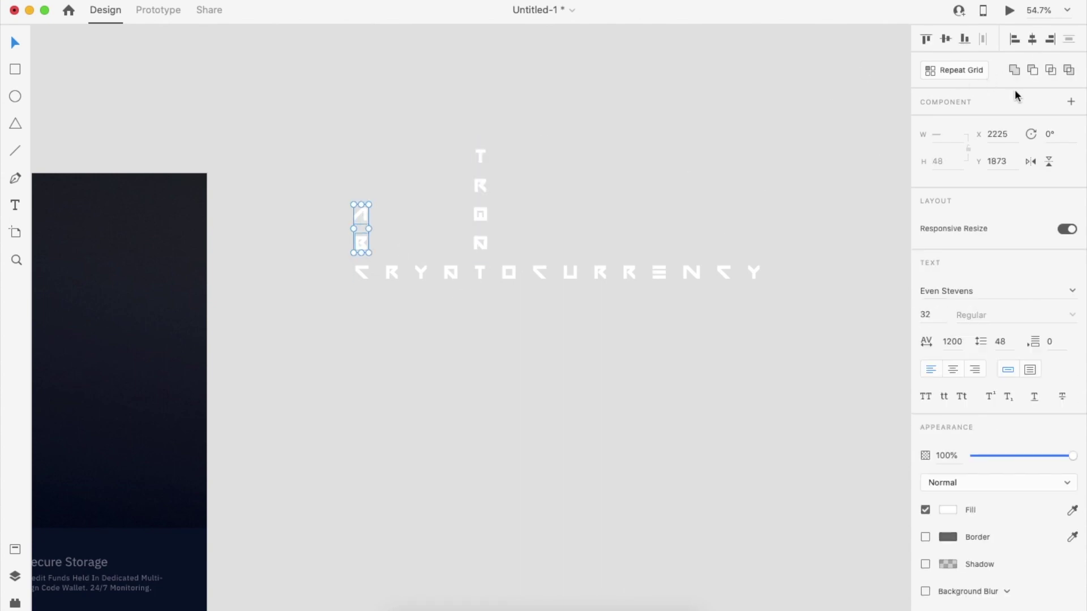
{"action": "key", "text": "super+g"}
Step: Copy the TRON column above the title's second R and retype its letters downward as W, T, E, S
{"action": "left_click", "coordinate": [483, 252]}
{"action": "left_click_drag", "start_coordinate": [485, 249], "coordinate": [628, 245]}
{"action": "double_click", "coordinate": [629, 242]}
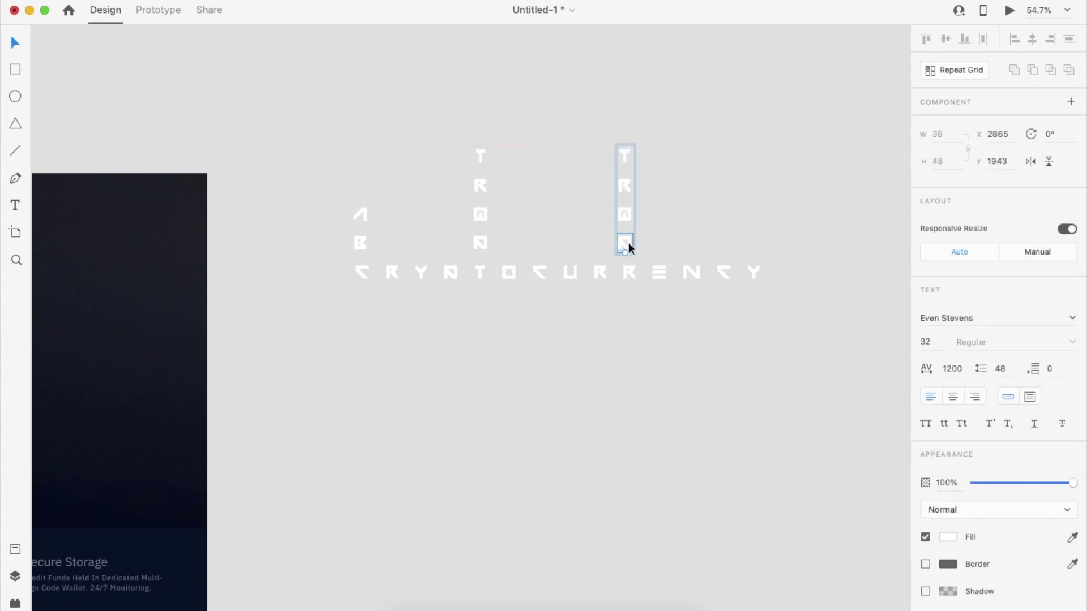
{"action": "double_click", "coordinate": [627, 186]}
{"action": "type", "text": "t"}
{"action": "double_click", "coordinate": [626, 157]}
{"action": "type", "text": "w"}
Step: Ungroup the W, T, E, S column and center-align its letters horizontally
{"action": "left_click", "coordinate": [672, 165]}
{"action": "left_click", "coordinate": [629, 217]}
{"action": "key", "text": "super+shift+g"}
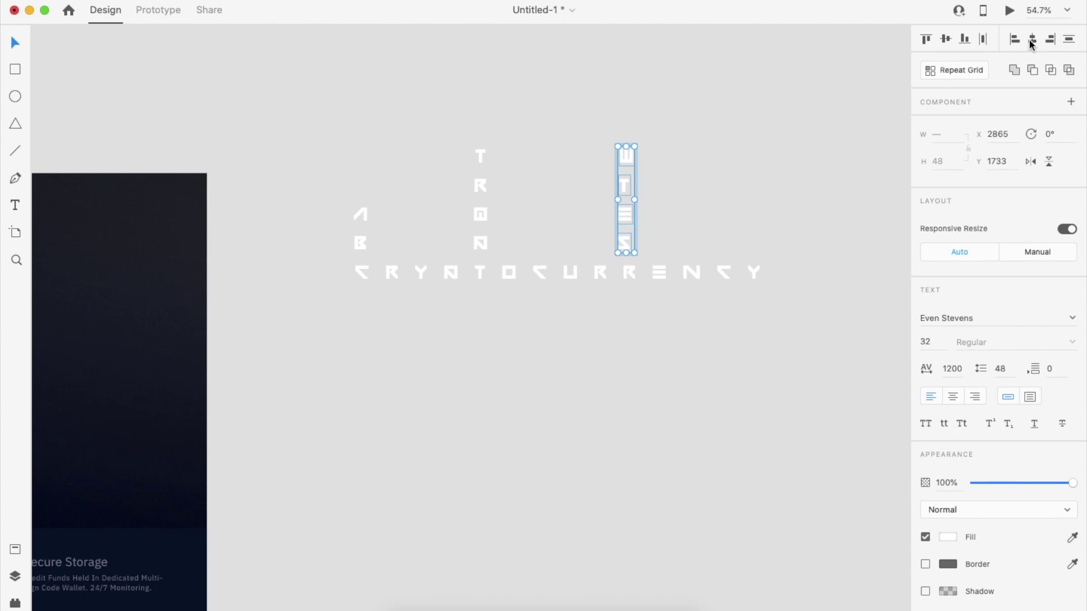
{"action": "left_click", "coordinate": [705, 223]}
Step: Copy the W, T, E, S column above the title's final Y and retype its letters downward as T, W, W, O
{"action": "left_click_drag", "start_coordinate": [626, 245], "coordinate": [754, 246]}
{"action": "double_click", "coordinate": [755, 246]}
{"action": "double_click", "coordinate": [755, 244]}
{"action": "type", "text": "o"}
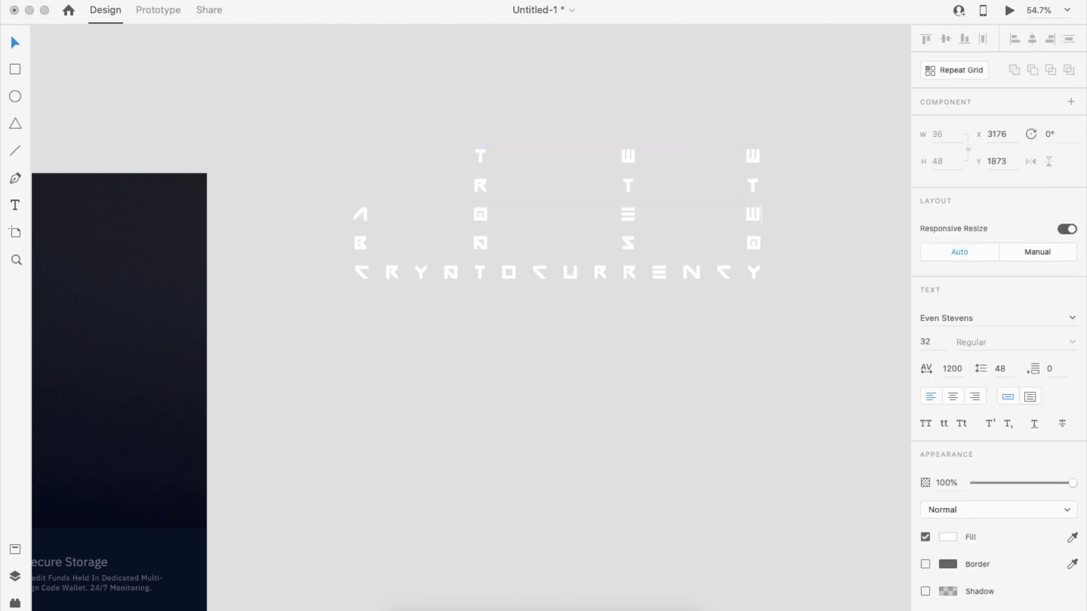
{"action": "left_click", "coordinate": [753, 188]}
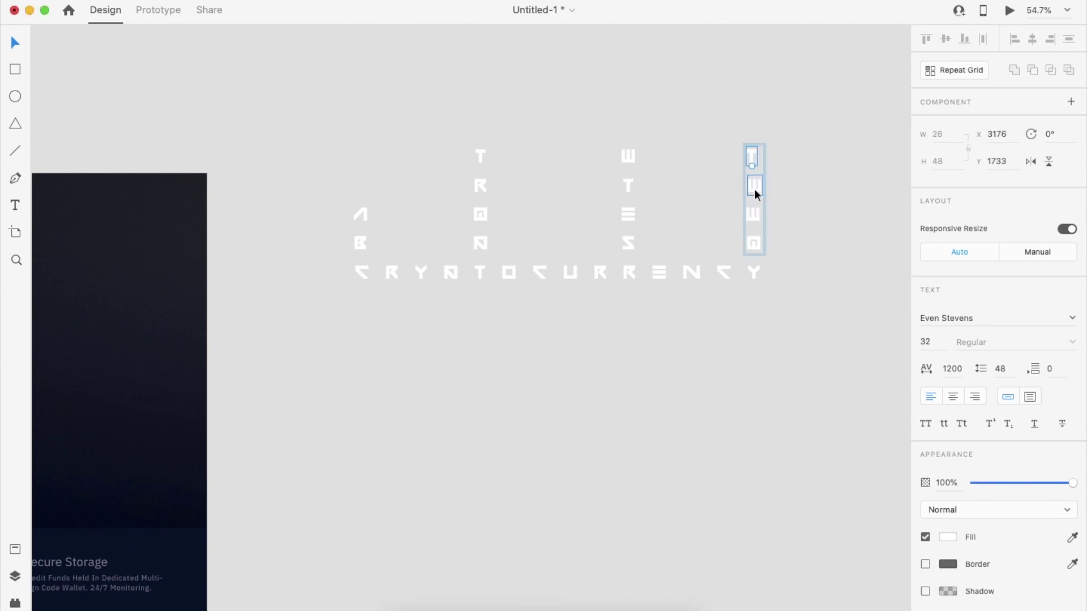
{"action": "left_click", "coordinate": [802, 304]}
Step: Add a C beneath the grouped A and B, and position the column just above the title's first C
{"action": "left_click", "coordinate": [753, 276]}
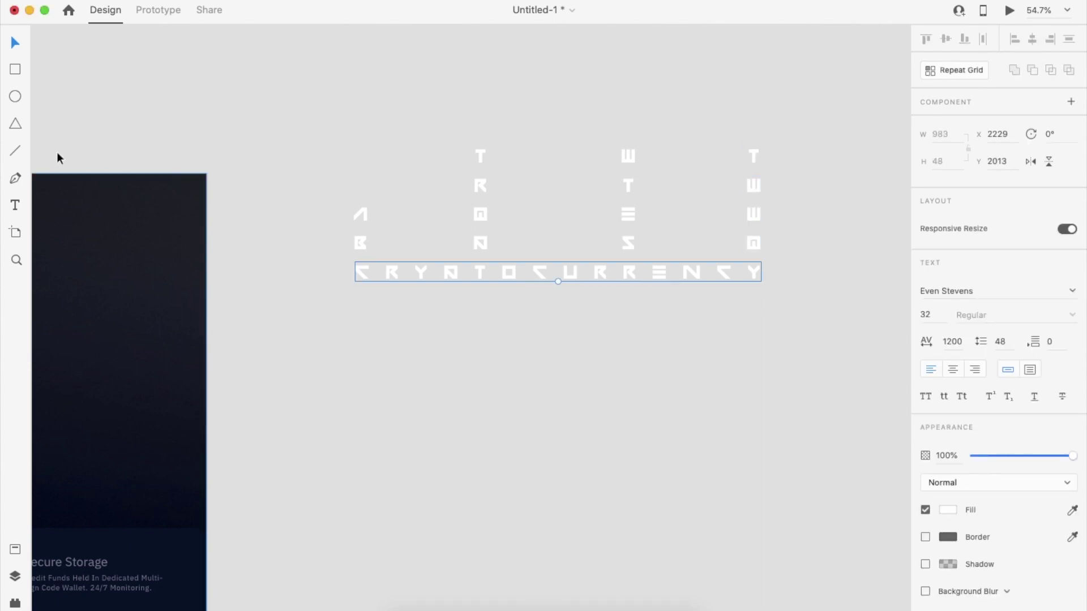
{"action": "left_click", "coordinate": [359, 243]}
{"action": "mouse_move", "coordinate": [359, 244]}
{"action": "left_mouse_down"}
{"action": "mouse_move", "coordinate": [359, 224]}
{"action": "mouse_move", "coordinate": [358, 249]}
{"action": "left_mouse_up"}
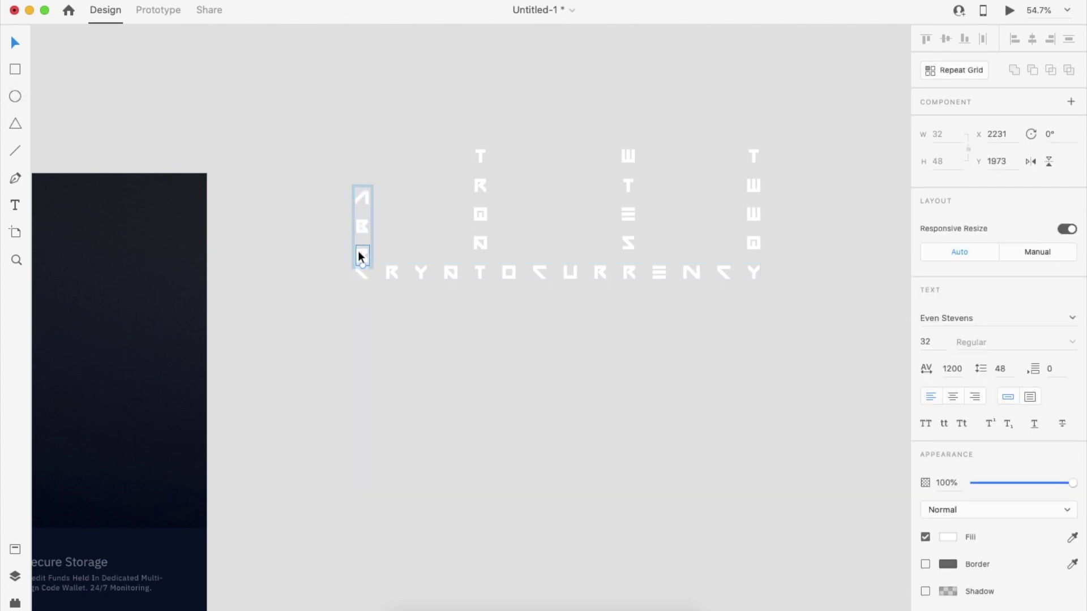
{"action": "left_click_drag", "start_coordinate": [362, 226], "coordinate": [362, 213]}
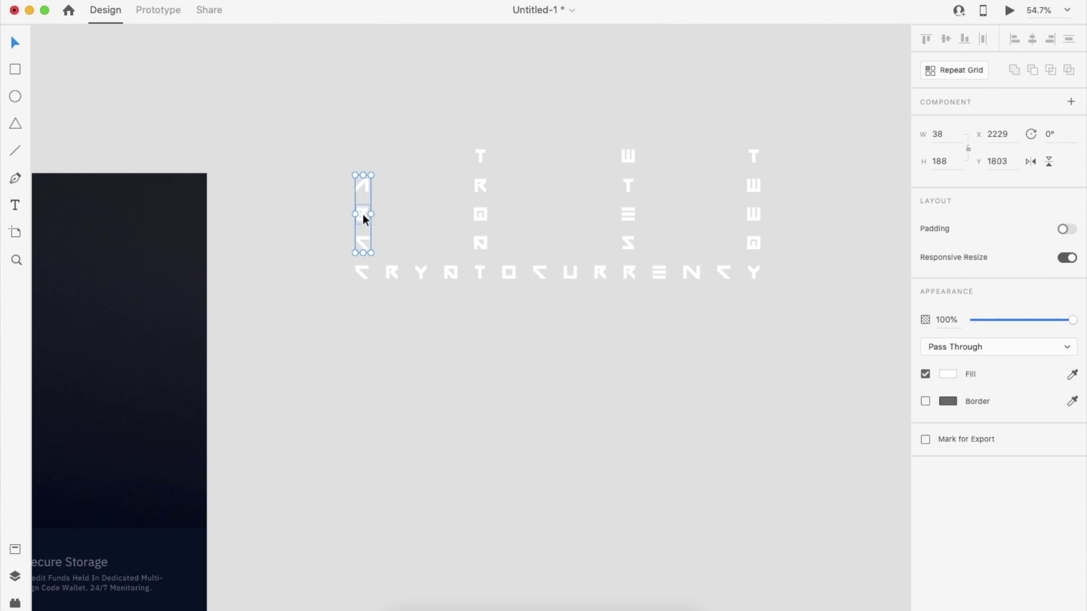
Step: Extend the second letter column with a final T and the third with a final R, placing both above the word row
{"action": "left_click", "coordinate": [485, 234]}
{"action": "left_click_drag", "start_coordinate": [488, 240], "coordinate": [477, 213]}
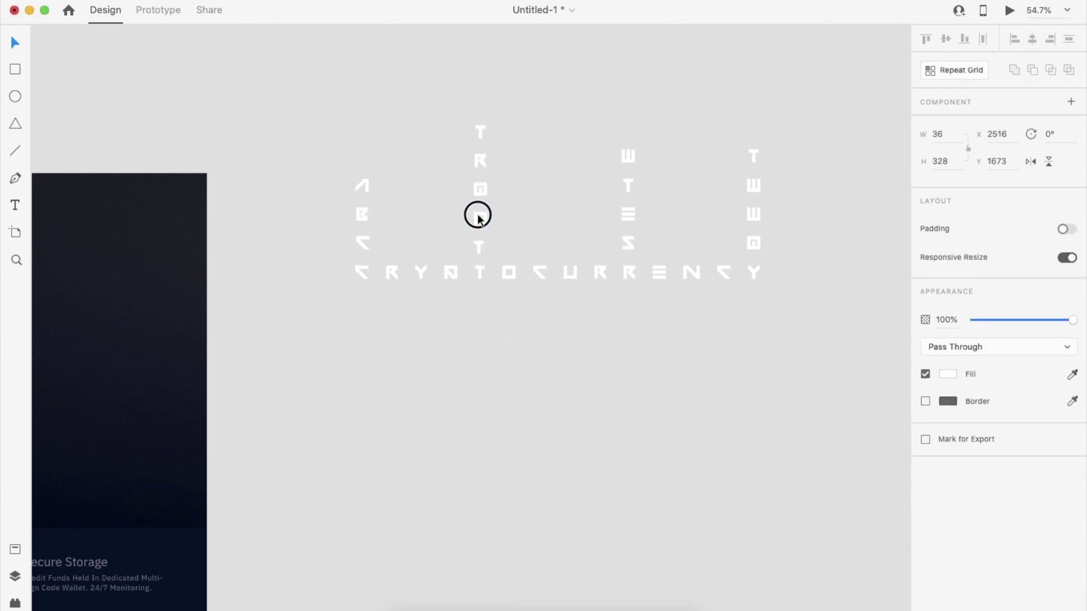
{"action": "mouse_move", "coordinate": [627, 243]}
{"action": "left_mouse_down"}
{"action": "mouse_move", "coordinate": [626, 226]}
{"action": "mouse_move", "coordinate": [630, 253]}
{"action": "left_mouse_up"}
{"action": "key", "text": "super+z"}
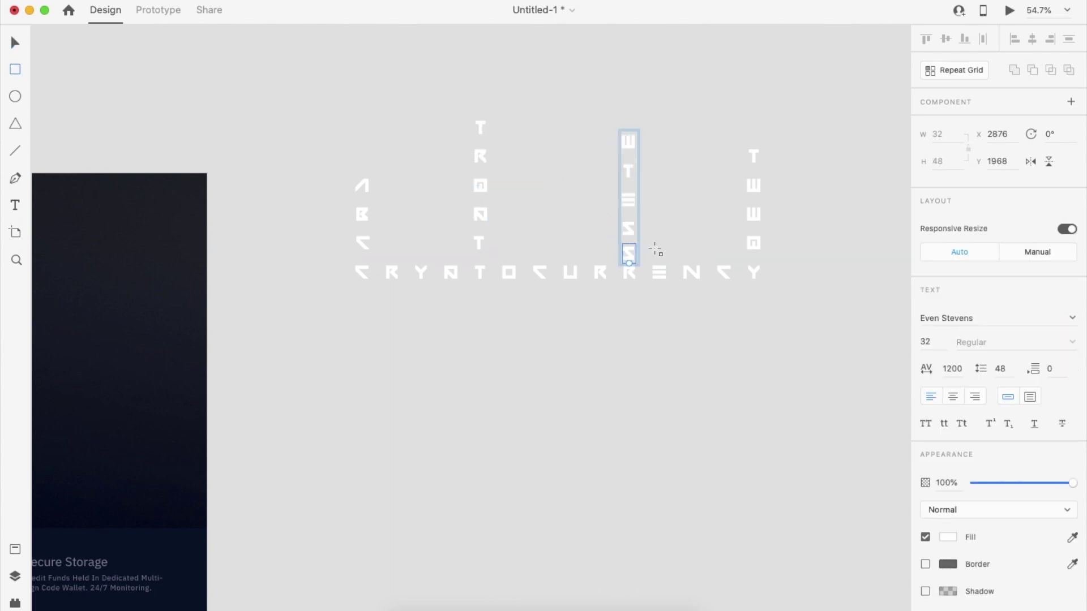
{"action": "double_click", "coordinate": [630, 253]}
{"action": "left_click", "coordinate": [685, 244]}
{"action": "left_click", "coordinate": [685, 243]}
{"action": "left_click_drag", "start_coordinate": [632, 253], "coordinate": [629, 228]}
{"action": "left_click", "coordinate": [633, 242]}
Step: Extend the fourth letter column with a Y as its last letter
{"action": "mouse_move", "coordinate": [756, 242]}
{"action": "left_mouse_down"}
{"action": "mouse_move", "coordinate": [753, 227]}
{"action": "mouse_move", "coordinate": [753, 249]}
{"action": "left_mouse_up"}
{"action": "double_click", "coordinate": [753, 227]}
{"action": "double_click", "coordinate": [753, 249]}
{"action": "type", "text": "Y"}
{"action": "left_click", "coordinate": [779, 250]}
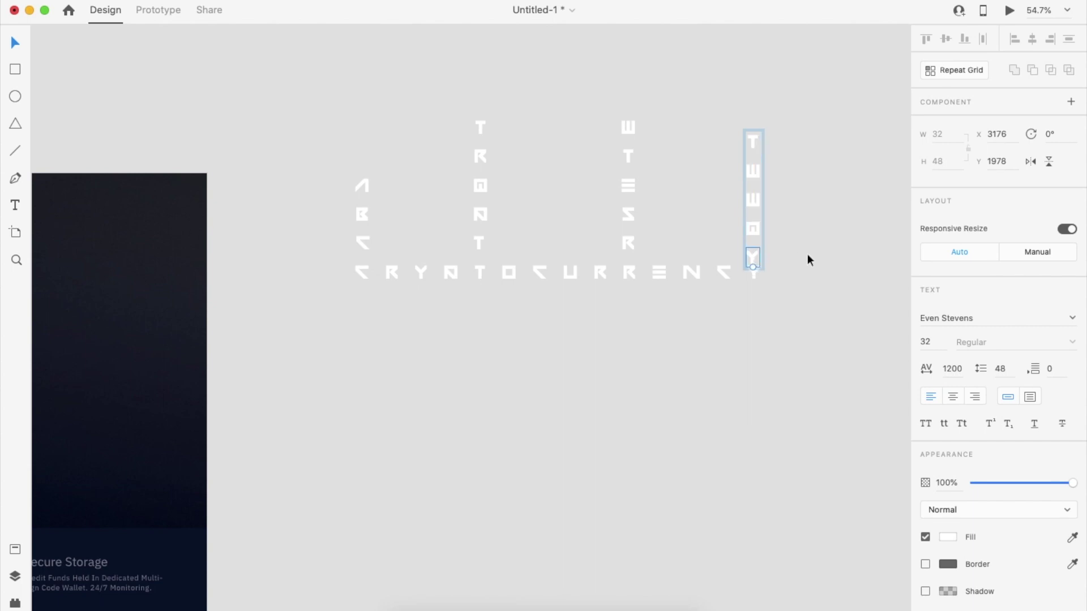
{"action": "left_click", "coordinate": [807, 255]}
Step: Align the bottoms of the four letter columns and nudge them to just above the CRYPTOCURRENCY word
{"action": "left_click", "coordinate": [754, 254]}
{"action": "left_click", "coordinate": [629, 244], "text": "shift"}
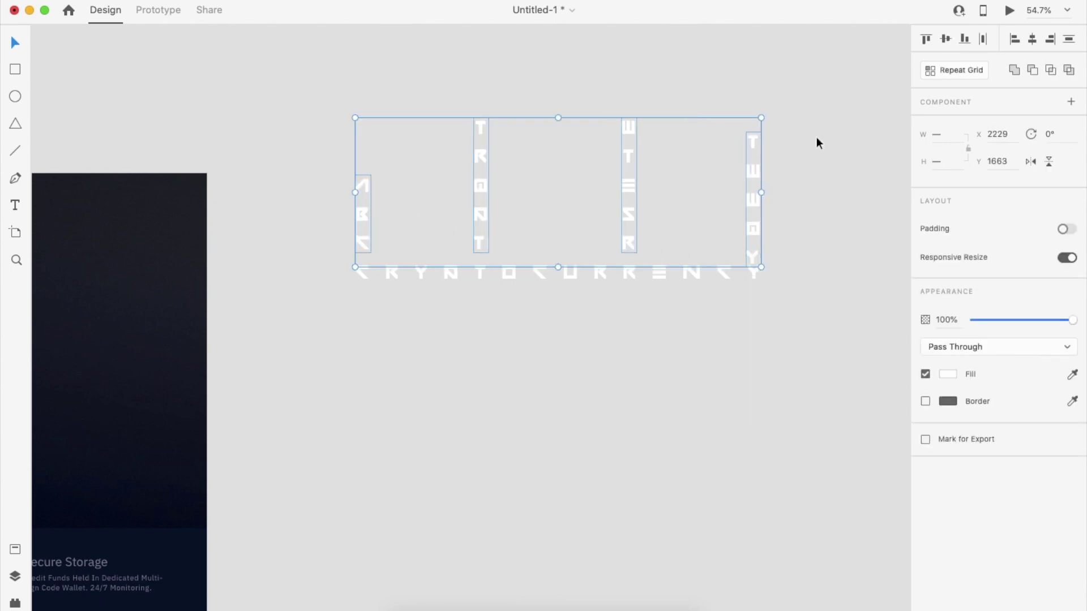
{"action": "left_click", "coordinate": [964, 38]}
{"action": "key", "text": "shift+Up"}
{"action": "key", "text": "shift+Up"}
{"action": "key", "text": "shift+Up"}
{"action": "key", "text": "shift+Up"}
{"action": "key", "text": "shift+Down"}
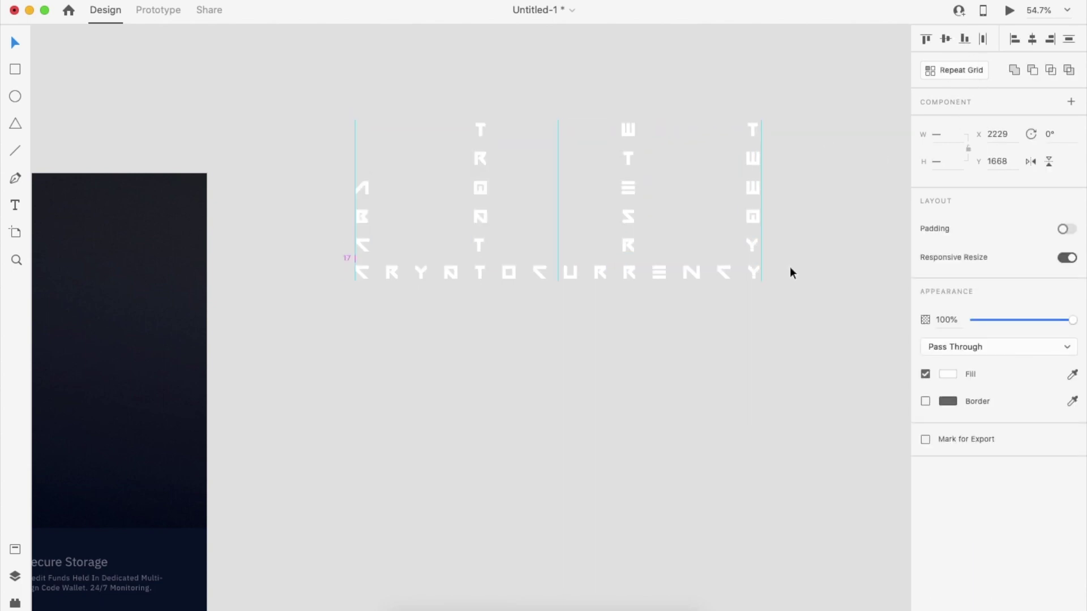
{"action": "left_click", "coordinate": [748, 332]}
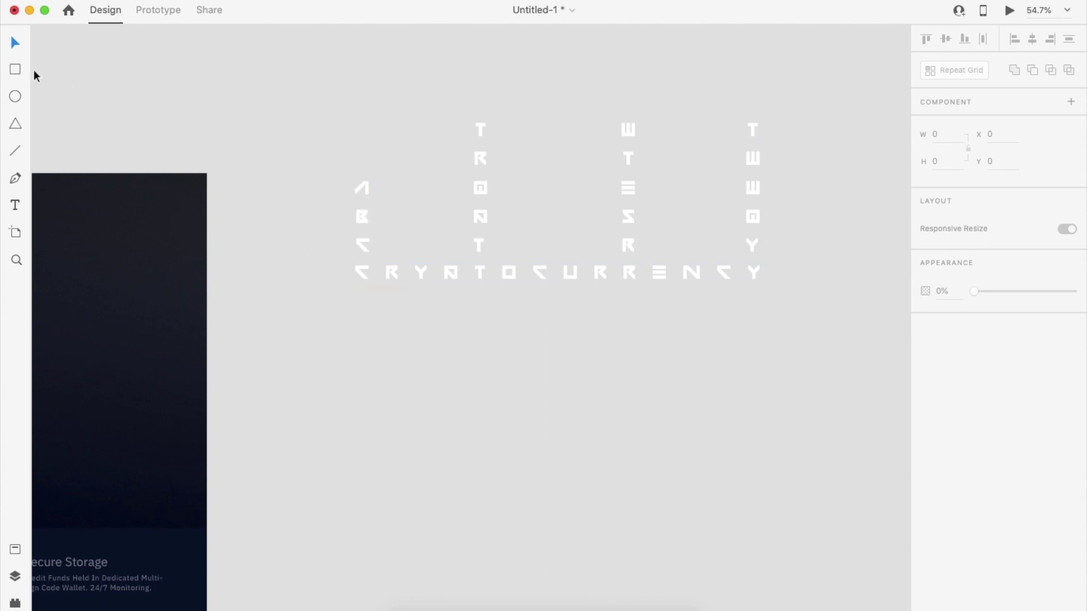
Step: Draw three rectangles about 57 high over RYP, OCUR and ENC in the CRYPTOCURRENCY word
{"action": "mouse_move", "coordinate": [380, 263]}
{"action": "left_mouse_down"}
{"action": "mouse_move", "coordinate": [461, 285]}
{"action": "mouse_move", "coordinate": [574, 287]}
{"action": "mouse_move", "coordinate": [596, 271]}
{"action": "left_mouse_up"}
{"action": "key", "text": "Escape"}
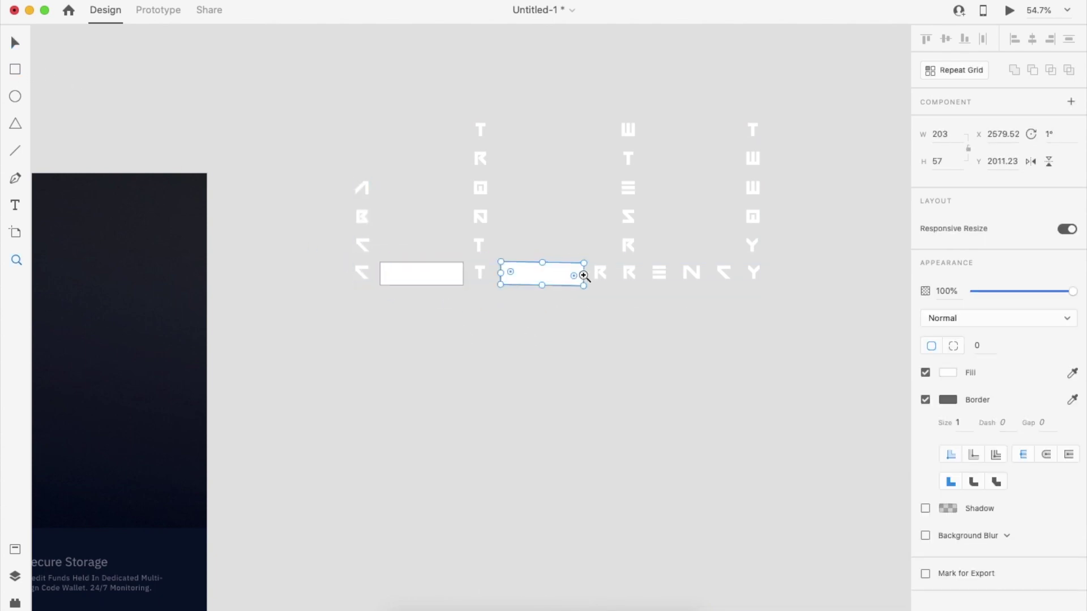
{"action": "left_click_drag", "start_coordinate": [582, 272], "coordinate": [733, 282]}
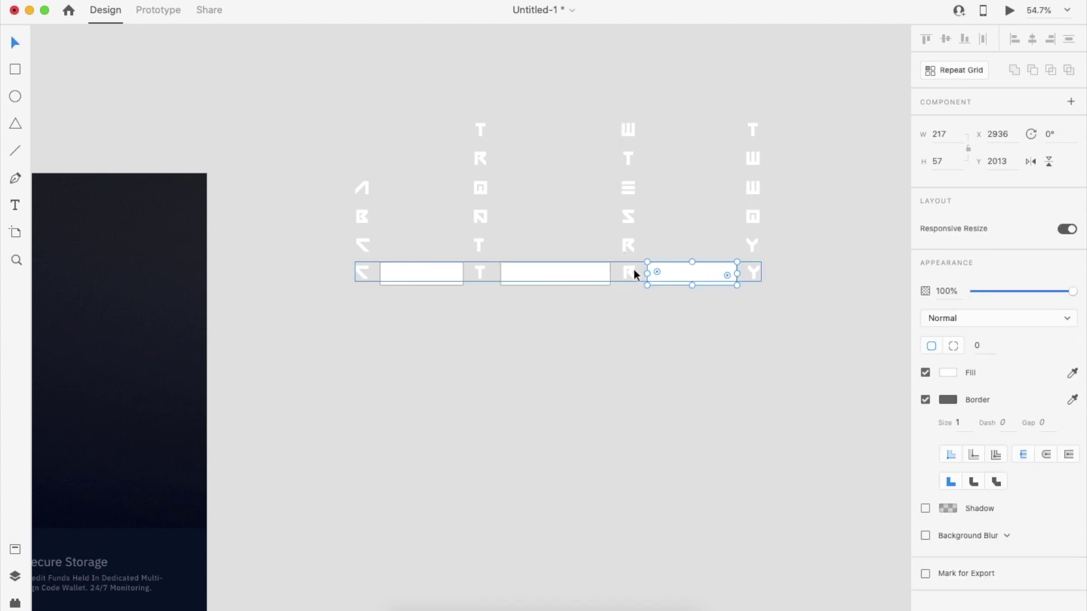
Step: Unite the three rectangles into one shape and mask the CRYPTOCURRENCY word with it
{"action": "left_click", "coordinate": [585, 274], "text": "shift"}
{"action": "left_click", "coordinate": [447, 280], "text": "shift"}
{"action": "left_click", "coordinate": [1016, 69]}
{"action": "left_click", "coordinate": [804, 315]}
{"action": "left_click", "coordinate": [753, 274]}
{"action": "left_click", "coordinate": [700, 278], "text": "shift"}
{"action": "key", "text": "shift+super+m"}
Step: Move the four letter columns down to Y 1734 so their last letters fill the gaps in the word
{"action": "left_click", "coordinate": [630, 246]}
{"action": "left_click", "coordinate": [751, 233], "text": "shift"}
{"action": "left_click", "coordinate": [359, 245], "text": "shift"}
{"action": "key", "text": "shift+Down"}
{"action": "key", "text": "shift+Down"}
{"action": "key", "text": "shift+Down"}
{"action": "key", "text": "shift+Down"}
{"action": "key", "text": "shift+Down"}
{"action": "key", "text": "shift+Down"}
{"action": "key", "text": "shift+Down"}
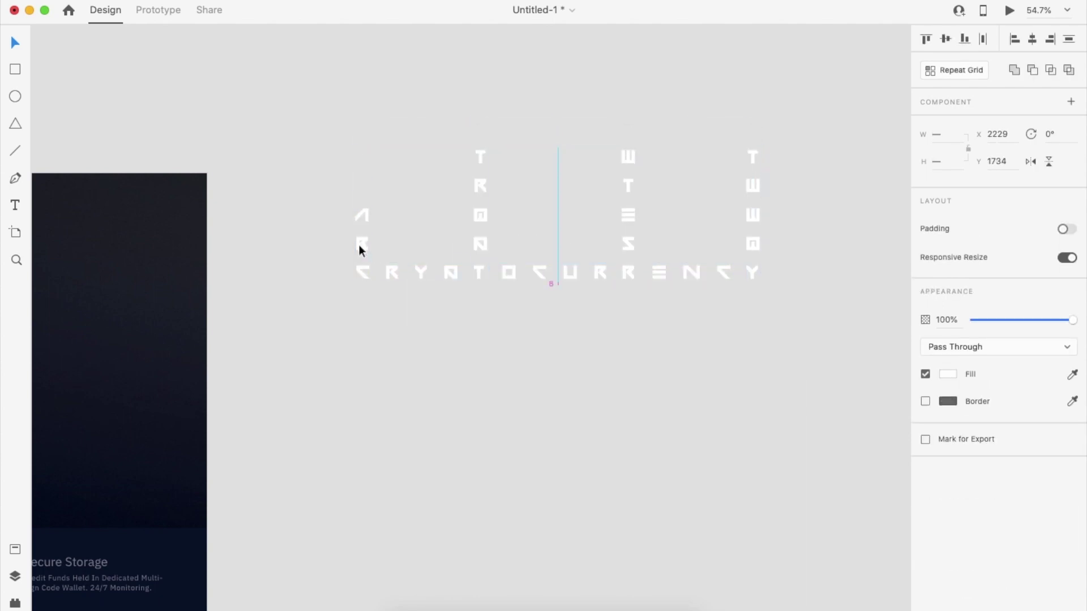
{"action": "key", "text": "Up"}
{"action": "key", "text": "Up"}
{"action": "key", "text": "Down"}
{"action": "key", "text": "Down"}
Step: Group the four letter columns with the masked word
{"action": "left_click", "coordinate": [390, 277], "text": "shift"}
{"action": "key", "text": "super+g"}
{"action": "left_click", "coordinate": [459, 342]}
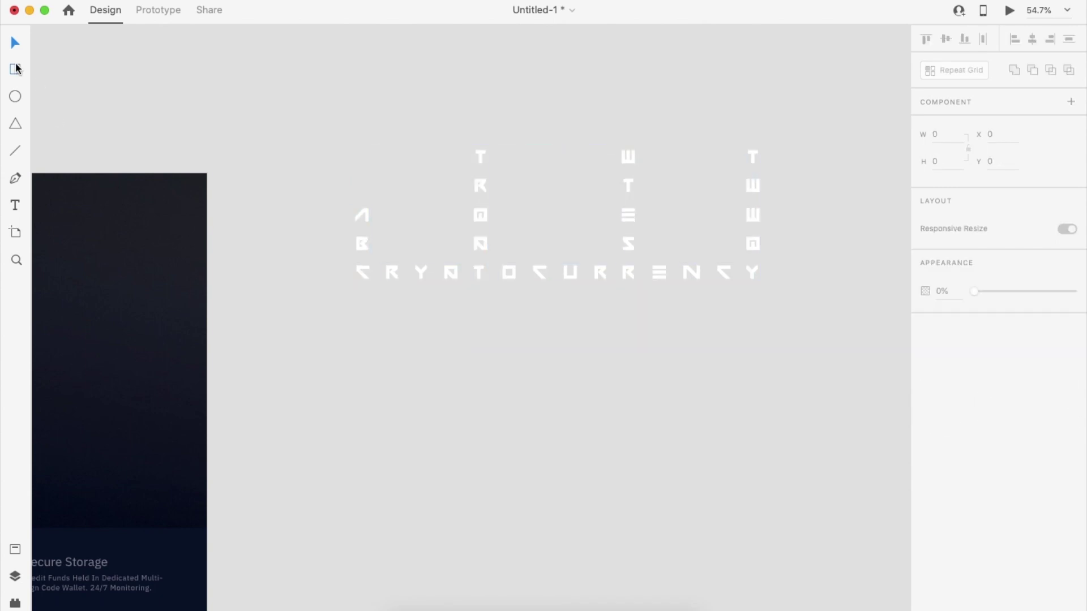
Step: Draw a rectangle about 1018 by 63 over the word row and mask the grouped letters with it
{"action": "left_click_drag", "start_coordinate": [348, 260], "coordinate": [769, 286]}
{"action": "key", "text": "v"}
{"action": "left_click", "coordinate": [756, 244], "text": "shift"}
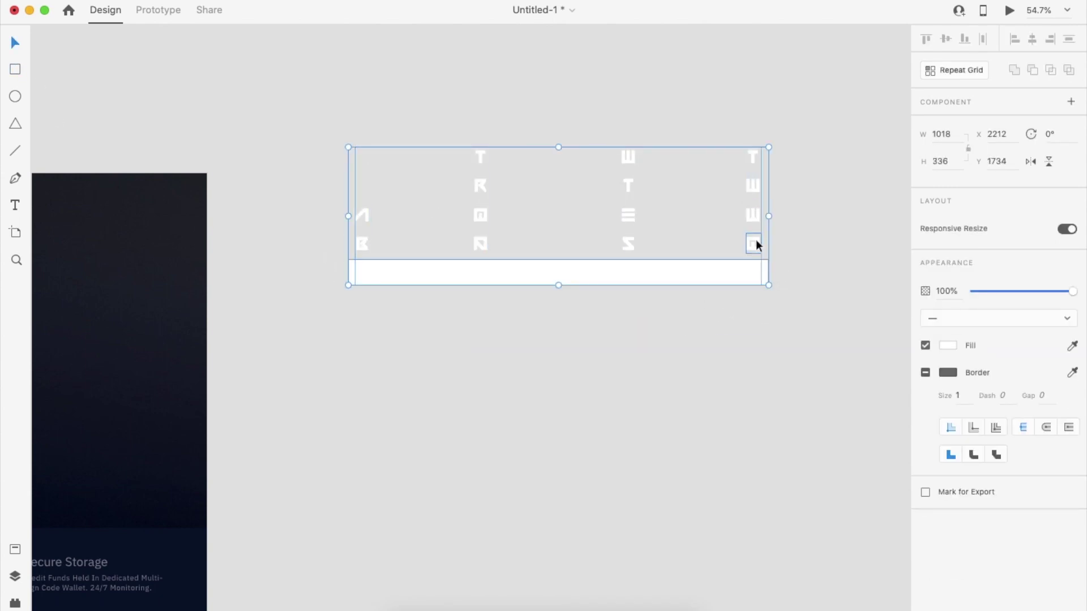
{"action": "key", "text": "super+shift+m"}
{"action": "left_click", "coordinate": [689, 256]}
Step: Move the masked word onto the Cryptocurrency – animation artboard at X 451, Y 691 and group it with the tagline above
{"action": "left_click", "coordinate": [693, 270]}
{"action": "key", "text": "super+x"}
{"action": "scroll", "coordinate": [693, 270], "scroll_direction": "left", "scroll_amount": 6}
{"action": "scroll", "coordinate": [693, 270], "scroll_direction": "down", "scroll_amount": 5}
{"action": "left_click", "coordinate": [494, 374]}
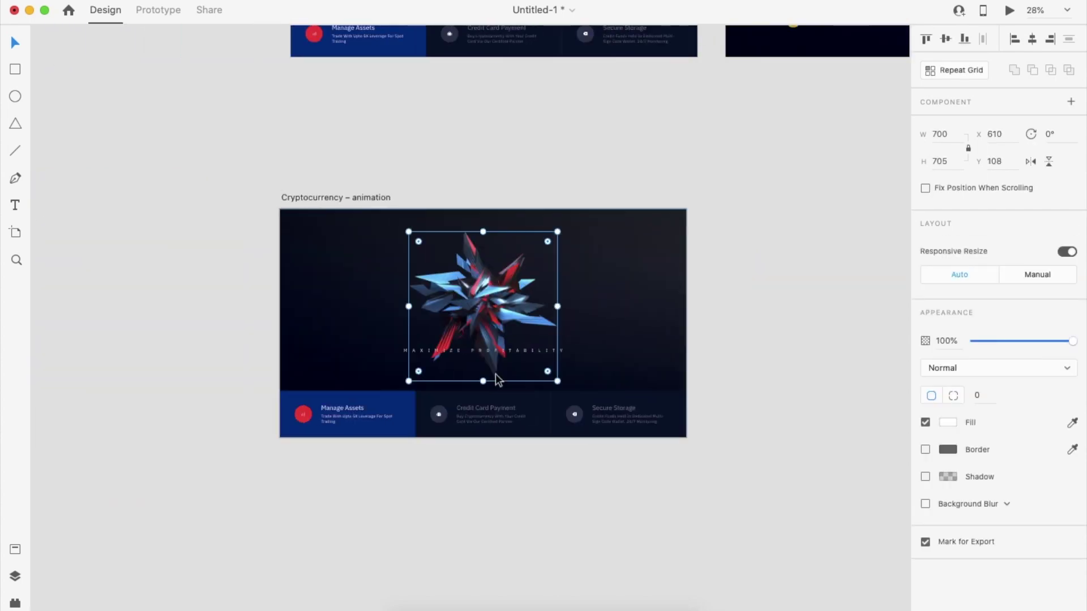
{"action": "scroll", "coordinate": [495, 374], "scroll_direction": "up", "scroll_amount": 4}
{"action": "key", "text": "super+v"}
{"action": "left_click_drag", "start_coordinate": [516, 300], "coordinate": [515, 360]}
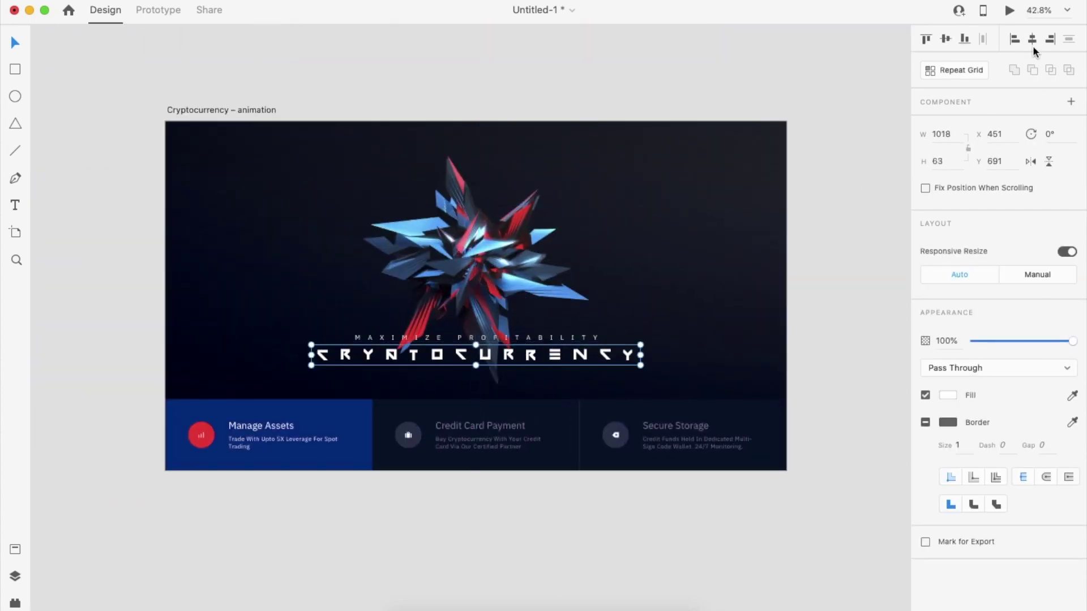
{"action": "left_click", "coordinate": [539, 339], "text": "shift"}
{"action": "left_click", "coordinate": [780, 357]}
Step: Group the three feature cards along the lower edge of the Cryptocurrency – animation artboard
{"action": "left_click", "coordinate": [310, 423]}
{"action": "scroll", "coordinate": [310, 424], "scroll_direction": "down", "scroll_amount": 2}
{"action": "left_click", "coordinate": [305, 387], "text": "shift"}
{"action": "key", "text": "super+g"}
{"action": "left_click", "coordinate": [473, 519]}
{"action": "key", "text": "v"}
{"action": "left_click", "coordinate": [487, 413]}
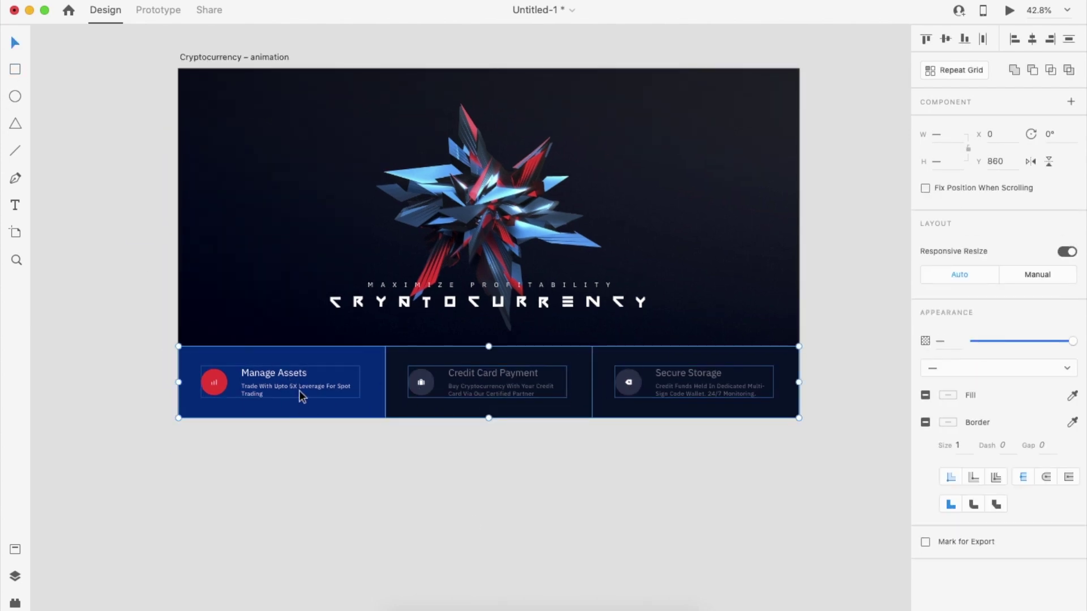
{"action": "left_click", "coordinate": [300, 444]}
Step: Draw a rectangle covering the whole feature card strip and mask the cards with it
{"action": "left_click", "coordinate": [15, 68]}
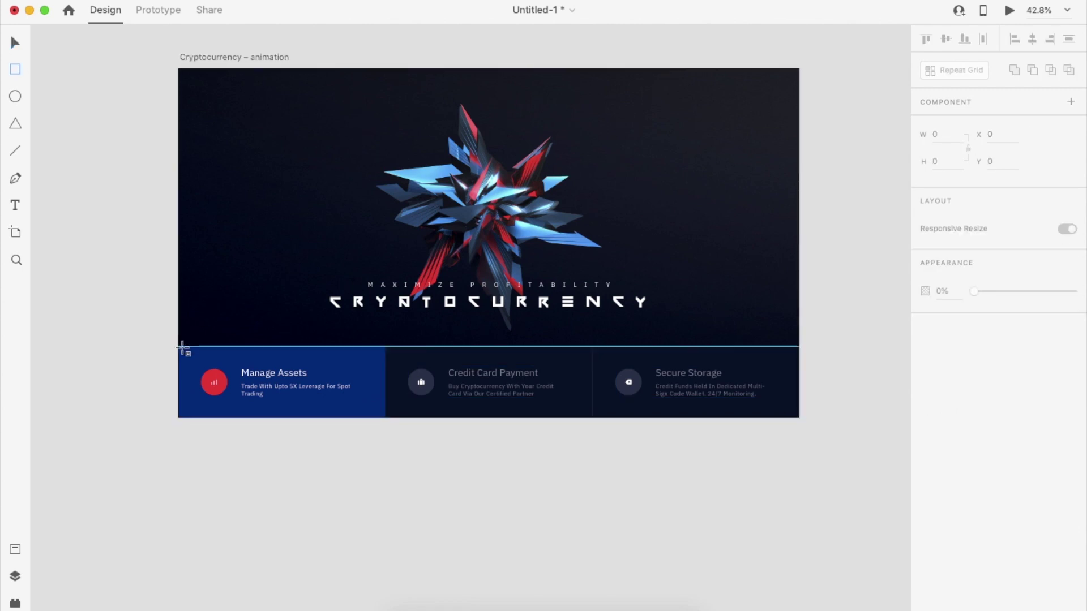
{"action": "mouse_move", "coordinate": [179, 346]}
{"action": "left_mouse_down"}
{"action": "mouse_move", "coordinate": [193, 418]}
{"action": "mouse_move", "coordinate": [796, 405]}
{"action": "left_mouse_up"}
{"action": "left_click_drag", "start_coordinate": [492, 346], "coordinate": [492, 345]}
{"action": "left_click", "coordinate": [514, 480]}
Step: Duplicate the Cryptocurrency – animation artboard
{"action": "key", "text": "super+minus"}
{"action": "scroll", "coordinate": [514, 480], "scroll_direction": "right", "scroll_amount": 3}
{"action": "left_click", "coordinate": [350, 254]}
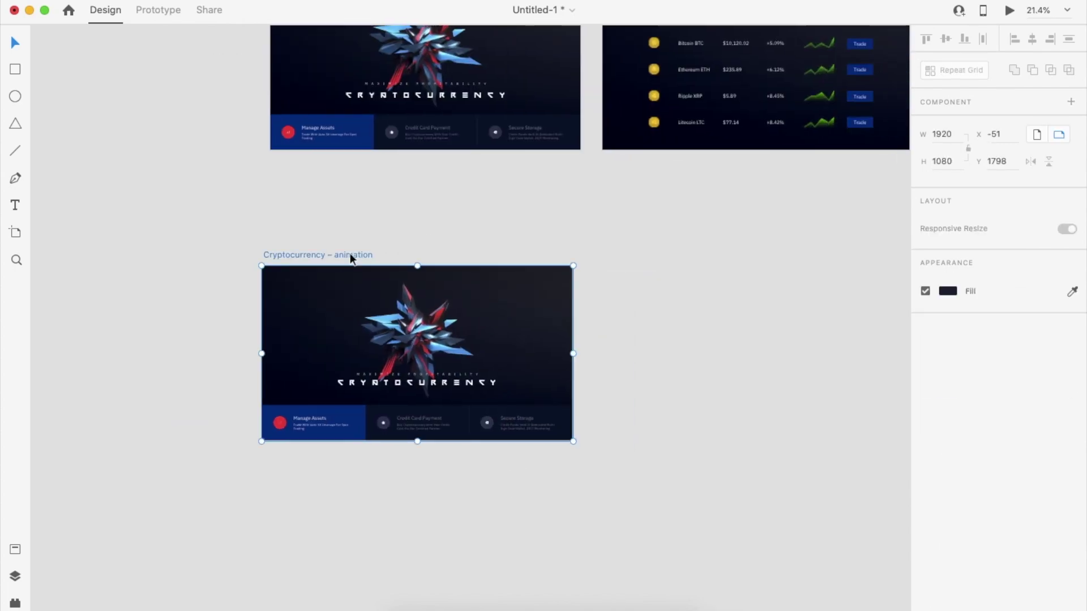
{"action": "key", "text": "super+d"}
Step: Move the feature cards in the Cryptocurrency – animation artboard straight down until they are hidden by their mask
{"action": "scroll", "coordinate": [430, 266], "scroll_direction": "left", "scroll_amount": 1}
{"action": "scroll", "coordinate": [430, 266], "scroll_direction": "down", "scroll_amount": 1}
{"action": "left_click", "coordinate": [516, 411]}
{"action": "left_click_drag", "start_coordinate": [432, 392], "coordinate": [431, 425]}
{"action": "left_click", "coordinate": [455, 473]}
Step: Duplicate the Cryptocurrency – animation artboard without visible cards and arrange the copy to its left
{"action": "scroll", "coordinate": [455, 474], "scroll_direction": "down", "scroll_amount": 2}
{"action": "scroll", "coordinate": [477, 416], "scroll_direction": "left", "scroll_amount": 3}
{"action": "left_click", "coordinate": [541, 276]}
{"action": "scroll", "coordinate": [541, 275], "scroll_direction": "down", "scroll_amount": 3}
{"action": "scroll", "coordinate": [568, 289], "scroll_direction": "right", "scroll_amount": 3}
{"action": "scroll", "coordinate": [568, 287], "scroll_direction": "down", "scroll_amount": 2}
{"action": "left_click_drag", "start_coordinate": [440, 294], "coordinate": [704, 294]}
{"action": "left_click_drag", "start_coordinate": [575, 294], "coordinate": [447, 297]}
{"action": "left_click", "coordinate": [505, 354]}
Step: Copy the Cryptocurrency – animation – 2 artboard to its left at X 0, Y 1754
{"action": "scroll", "coordinate": [505, 354], "scroll_direction": "up", "scroll_amount": 5}
{"action": "left_click", "coordinate": [555, 316]}
{"action": "scroll", "coordinate": [555, 313], "scroll_direction": "down", "scroll_amount": 2}
{"action": "scroll", "coordinate": [555, 310], "scroll_direction": "right", "scroll_amount": 2}
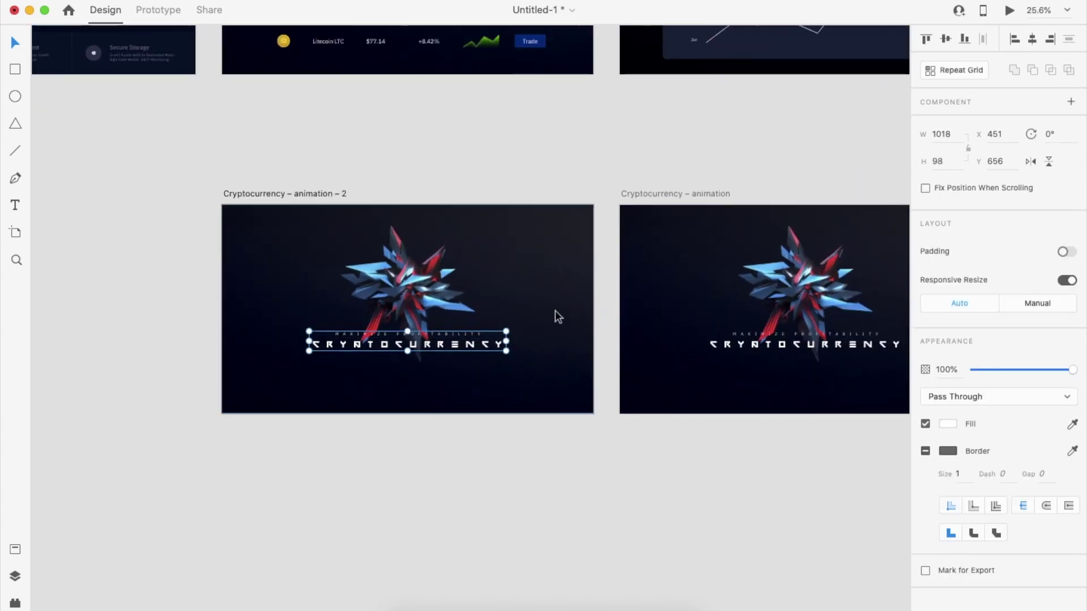
{"action": "scroll", "coordinate": [454, 336], "scroll_direction": "left", "scroll_amount": 2}
{"action": "scroll", "coordinate": [454, 340], "scroll_direction": "left", "scroll_amount": 2}
{"action": "left_click_drag", "start_coordinate": [419, 203], "coordinate": [169, 205]}
Step: Look over the row of animation artboards to check their order and contents
{"action": "scroll", "coordinate": [509, 363], "scroll_direction": "right", "scroll_amount": 5}
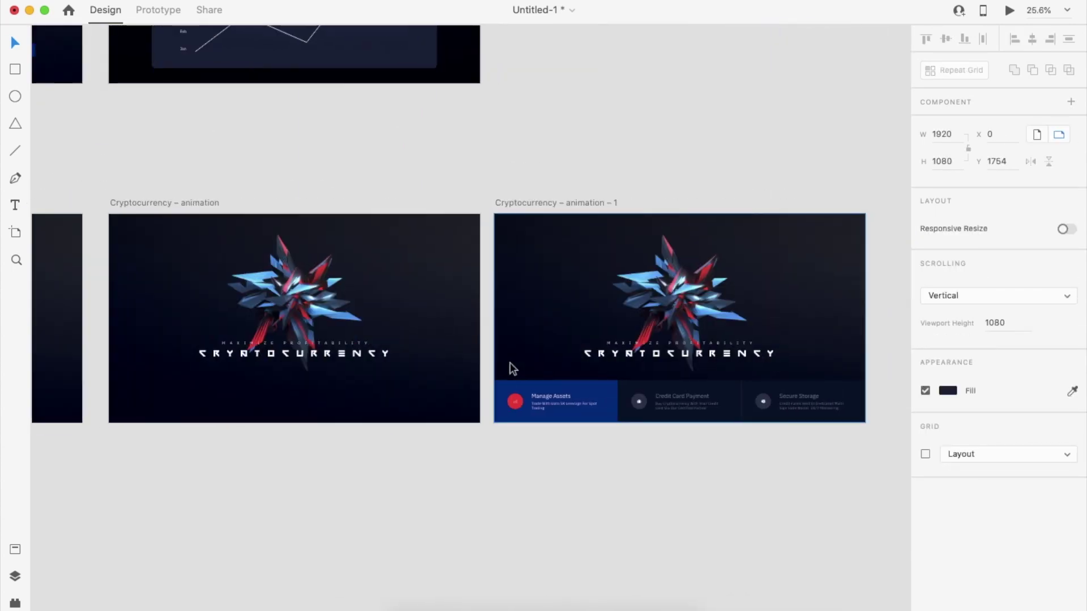
{"action": "scroll", "coordinate": [623, 356], "scroll_direction": "left", "scroll_amount": 3}
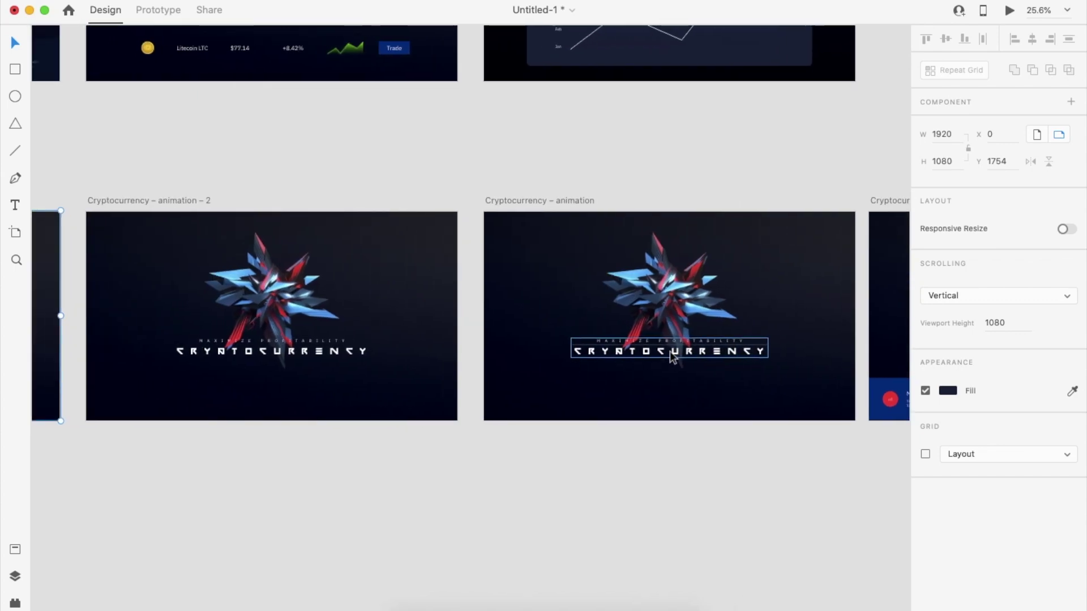
{"action": "scroll", "coordinate": [670, 351], "scroll_direction": "down", "scroll_amount": 3}
{"action": "scroll", "coordinate": [670, 351], "scroll_direction": "left", "scroll_amount": 6}
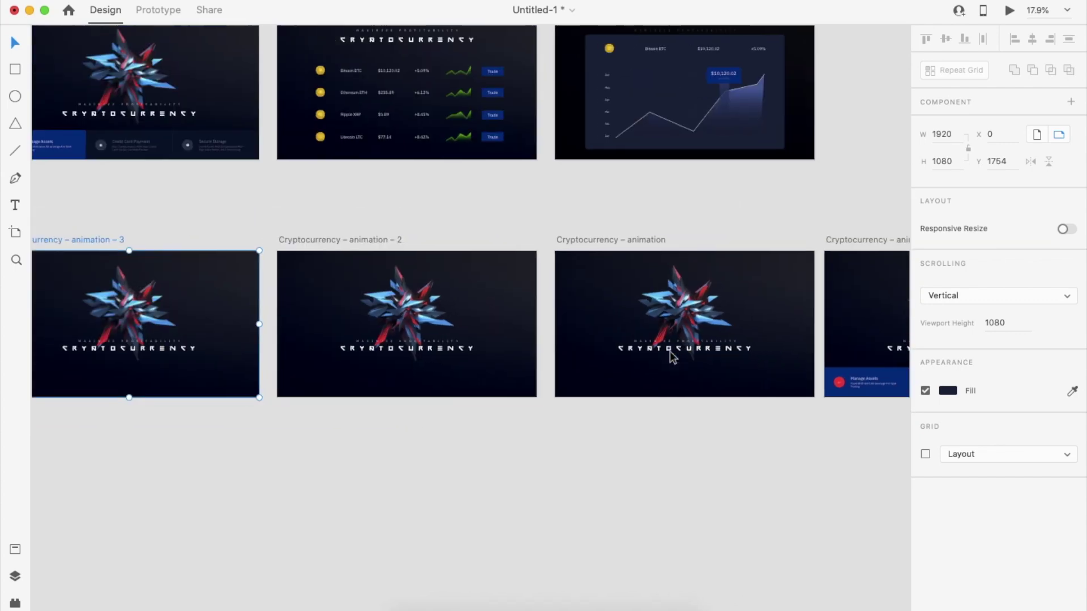
{"action": "scroll", "coordinate": [589, 328], "scroll_direction": "right", "scroll_amount": 7}
{"action": "scroll", "coordinate": [639, 346], "scroll_direction": "up", "scroll_amount": 2}
{"action": "scroll", "coordinate": [425, 351], "scroll_direction": "left", "scroll_amount": 6}
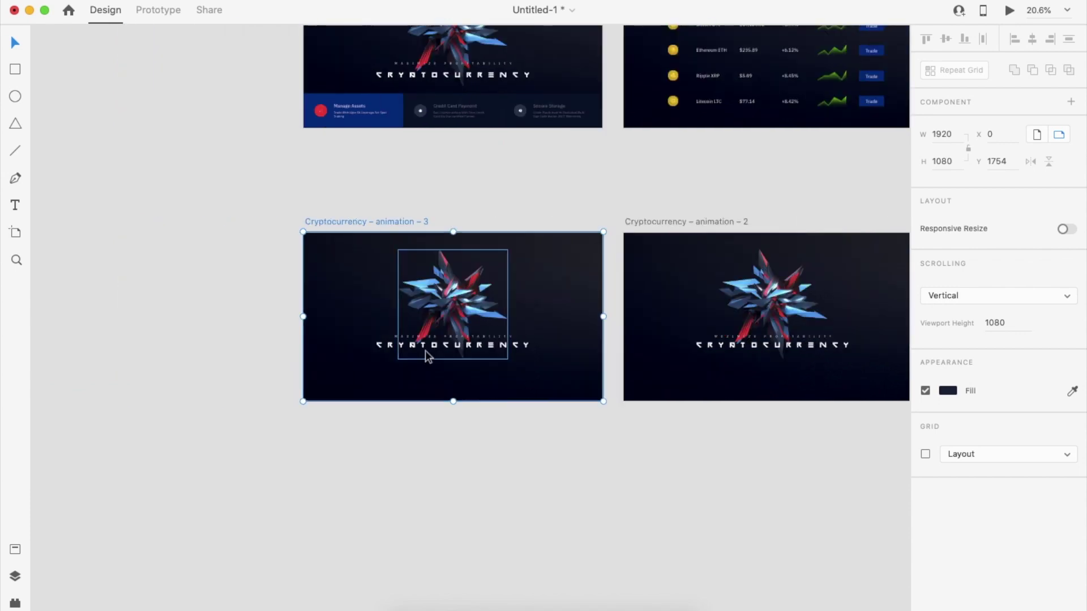
{"action": "left_click", "coordinate": [476, 452]}
{"action": "scroll", "coordinate": [476, 456], "scroll_direction": "down", "scroll_amount": 2}
{"action": "scroll", "coordinate": [566, 419], "scroll_direction": "right", "scroll_amount": 3}
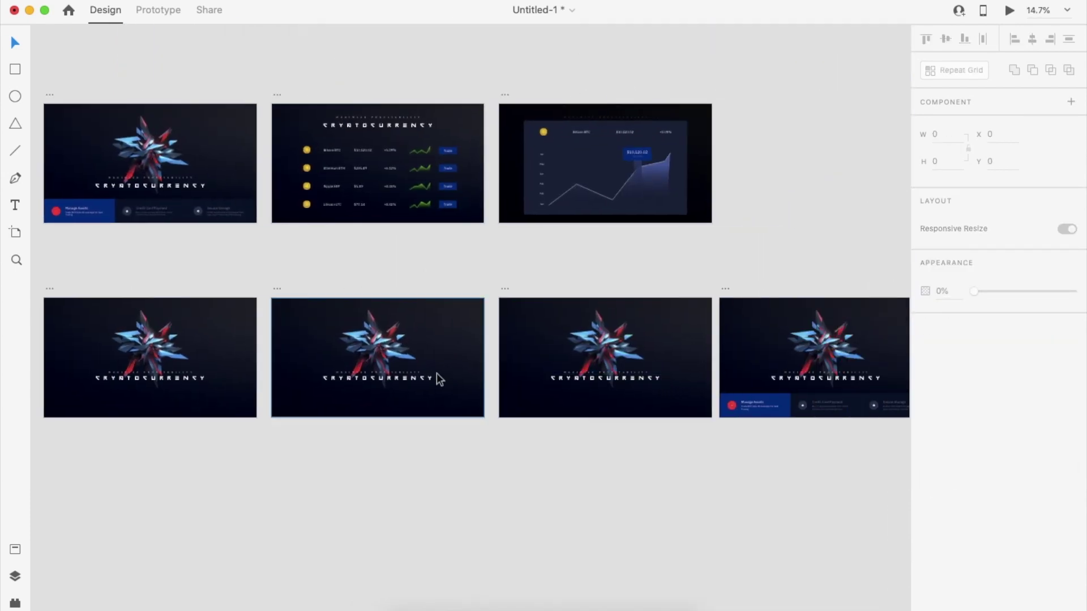
Step: Copy the leftmost animation artboard further left to X -2257, Y 1754
{"action": "left_click", "coordinate": [436, 392]}
{"action": "scroll", "coordinate": [440, 394], "scroll_direction": "left", "scroll_amount": 3}
{"action": "scroll", "coordinate": [364, 387], "scroll_direction": "left", "scroll_amount": 4}
{"action": "left_click_drag", "start_coordinate": [437, 300], "coordinate": [187, 304]}
{"action": "scroll", "coordinate": [566, 351], "scroll_direction": "right", "scroll_amount": 6}
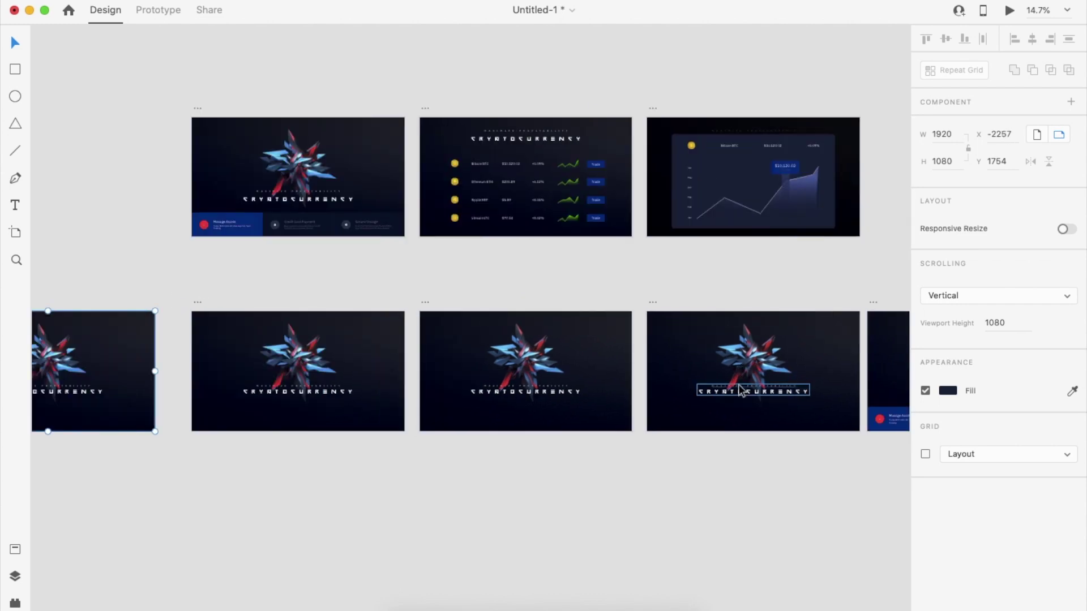
Step: In the Cryptocurrency – animation title, shift the first letter column down to Y 693 so its A sits in the word row
{"action": "left_click", "coordinate": [681, 392]}
{"action": "scroll", "coordinate": [681, 392], "scroll_direction": "up", "scroll_amount": 10}
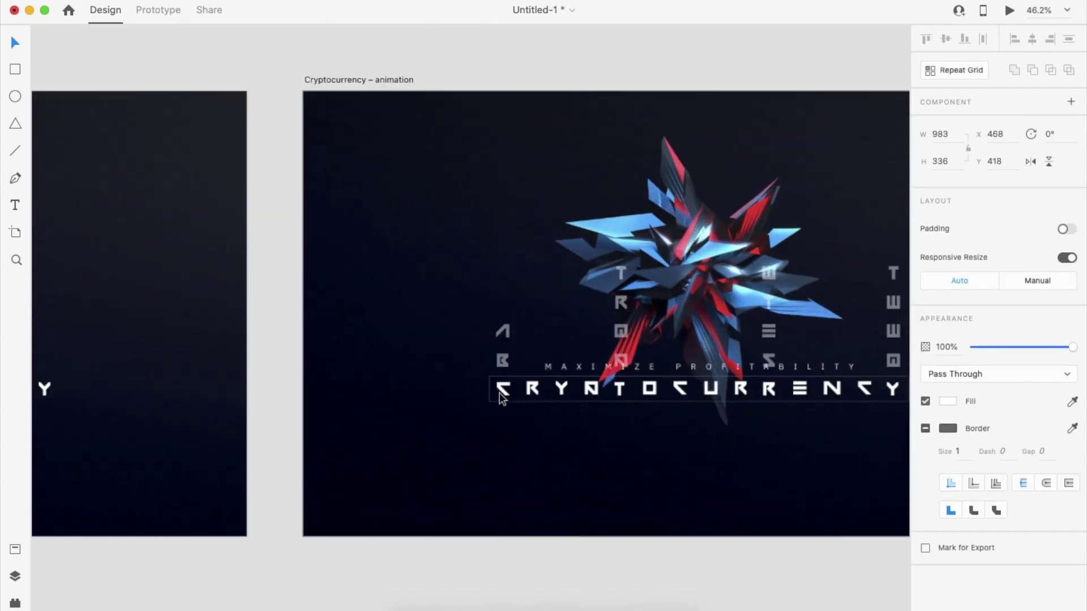
{"action": "double_click", "coordinate": [508, 397]}
{"action": "key", "text": "shift+Down"}
{"action": "key", "text": "shift+Down"}
{"action": "key", "text": "shift+Down"}
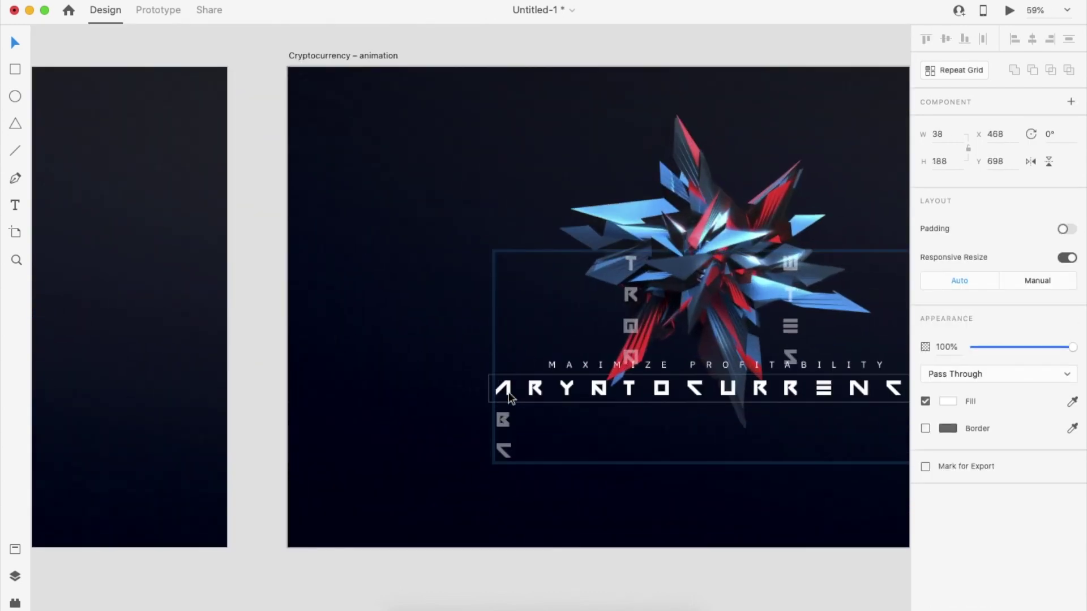
{"action": "key", "text": "Up"}
{"action": "key", "text": "Up"}
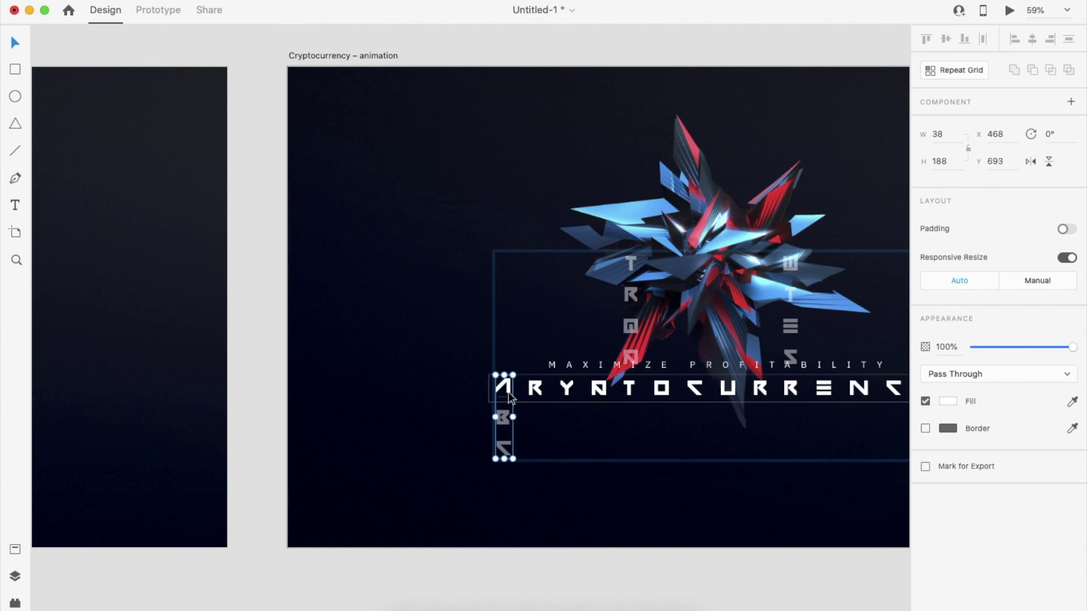
Step: Shift the other three letter columns down until their top letters T, W and T sit in the word row
{"action": "scroll", "coordinate": [508, 392], "scroll_direction": "down", "scroll_amount": 3}
{"action": "left_click", "coordinate": [577, 389]}
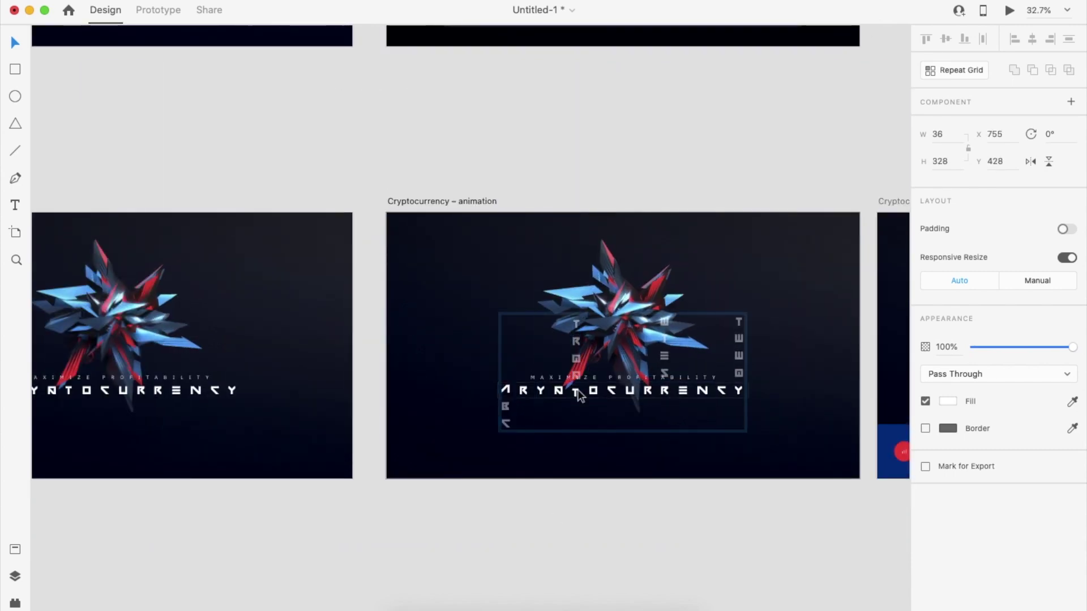
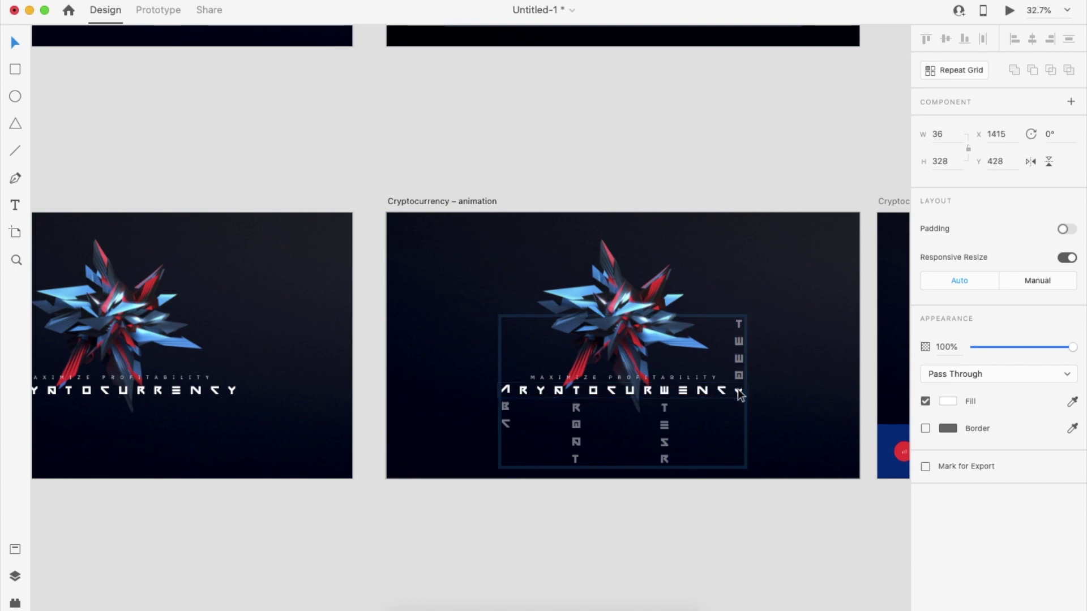
{"action": "left_click_drag", "start_coordinate": [738, 389], "coordinate": [738, 428]}
{"action": "left_click", "coordinate": [505, 397]}
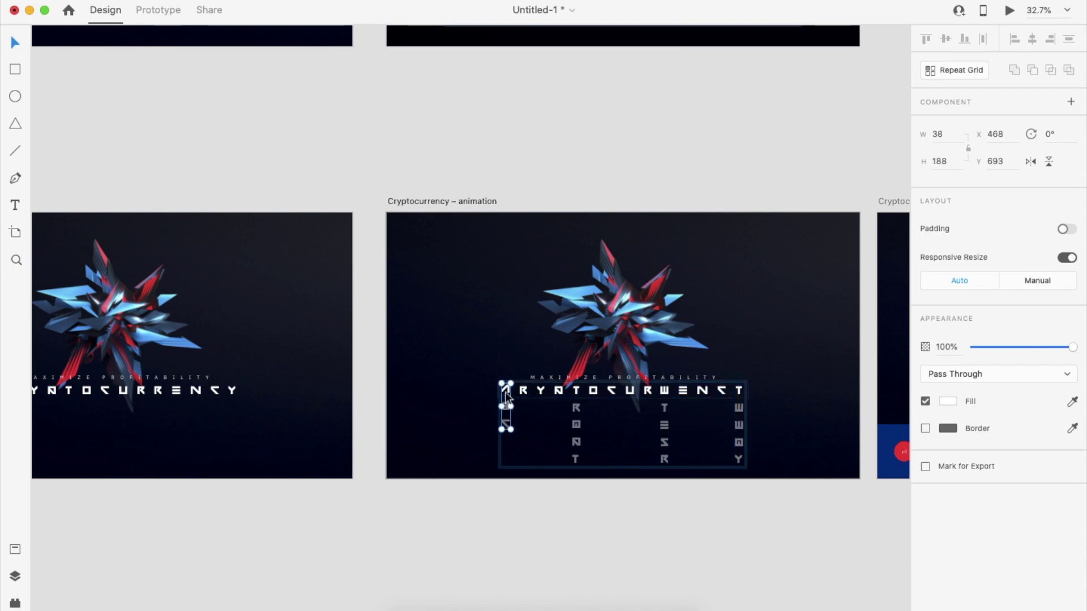
{"action": "left_click", "coordinate": [562, 551]}
Step: Delete the original title groups from the Cryptocurrency – animation – 2 and Cryptocurrency – animation – 3 artboards
{"action": "scroll", "coordinate": [561, 550], "scroll_direction": "down", "scroll_amount": 3}
{"action": "scroll", "coordinate": [562, 550], "scroll_direction": "left", "scroll_amount": 2}
{"action": "left_click", "coordinate": [635, 404]}
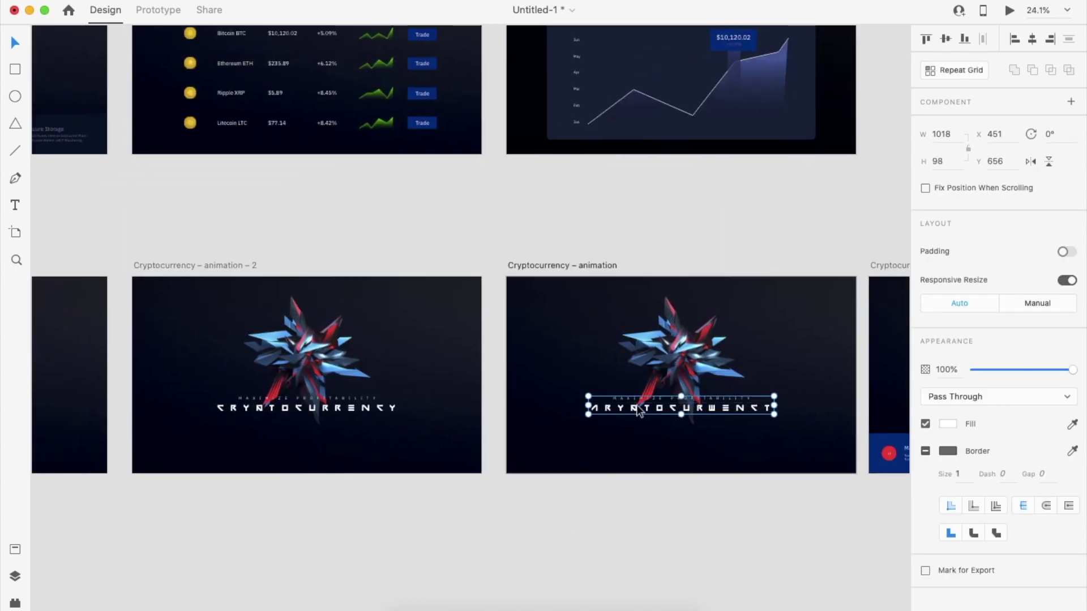
{"action": "scroll", "coordinate": [323, 438], "scroll_direction": "left", "scroll_amount": 2}
{"action": "scroll", "coordinate": [324, 437], "scroll_direction": "down", "scroll_amount": 5}
{"action": "left_click", "coordinate": [298, 395]}
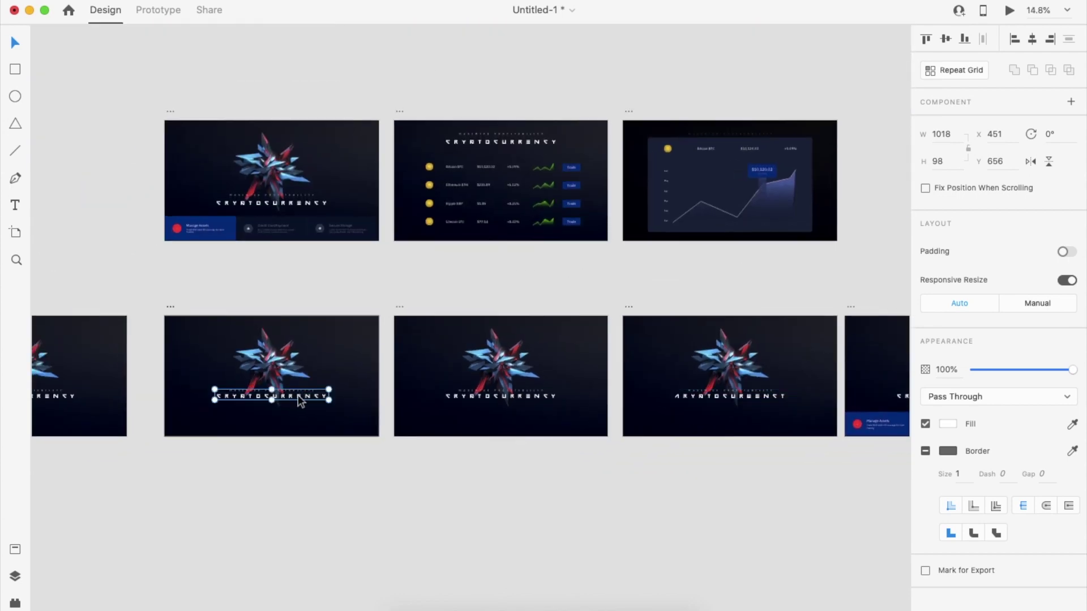
{"action": "left_click", "coordinate": [757, 393]}
{"action": "left_click", "coordinate": [527, 394]}
{"action": "key", "text": "Delete"}
{"action": "left_click", "coordinate": [290, 394]}
{"action": "key", "text": "Delete"}
Step: Replace the title on the Cryptocurrency – animation – 4 artboard with a copy of the title with shifted letter columns
{"action": "scroll", "coordinate": [289, 393], "scroll_direction": "left", "scroll_amount": 2}
{"action": "left_click", "coordinate": [169, 392]}
{"action": "scroll", "coordinate": [169, 392], "scroll_direction": "left", "scroll_amount": 3}
{"action": "left_click", "coordinate": [335, 487]}
{"action": "scroll", "coordinate": [339, 389], "scroll_direction": "up", "scroll_amount": 3}
{"action": "left_click", "coordinate": [361, 433]}
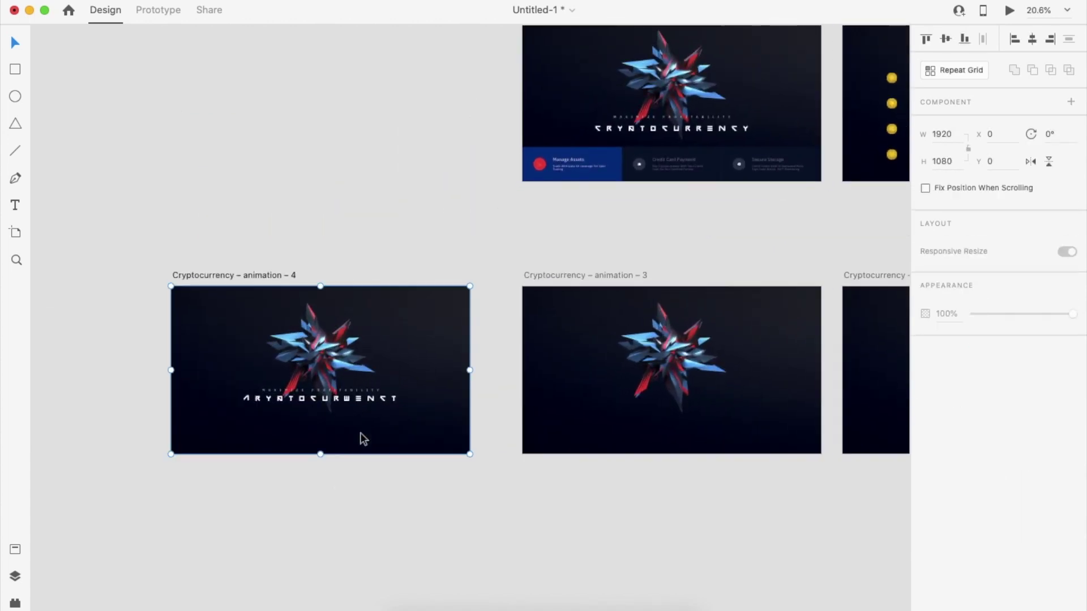
{"action": "left_click", "coordinate": [385, 428]}
Step: Copy the shifted title group from Cryptocurrency – animation – 4 into the Cryptocurrency – animation – 3 and – 2 artboards
{"action": "scroll", "coordinate": [402, 492], "scroll_direction": "down", "scroll_amount": 5}
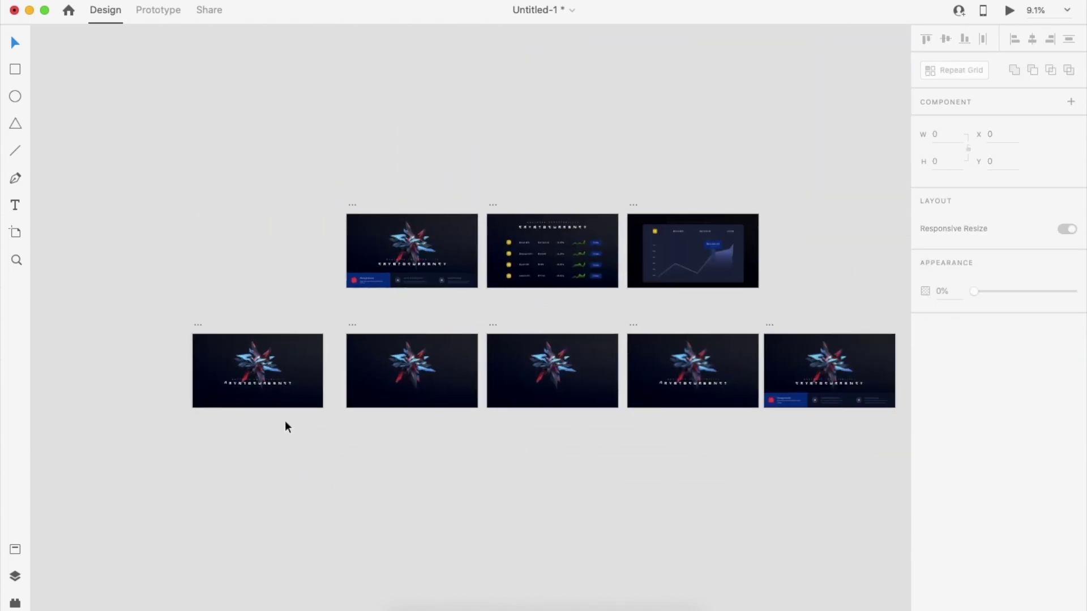
{"action": "left_click", "coordinate": [287, 428]}
{"action": "scroll", "coordinate": [290, 429], "scroll_direction": "left", "scroll_amount": 1}
{"action": "scroll", "coordinate": [290, 429], "scroll_direction": "up", "scroll_amount": 5}
{"action": "left_click", "coordinate": [318, 395]}
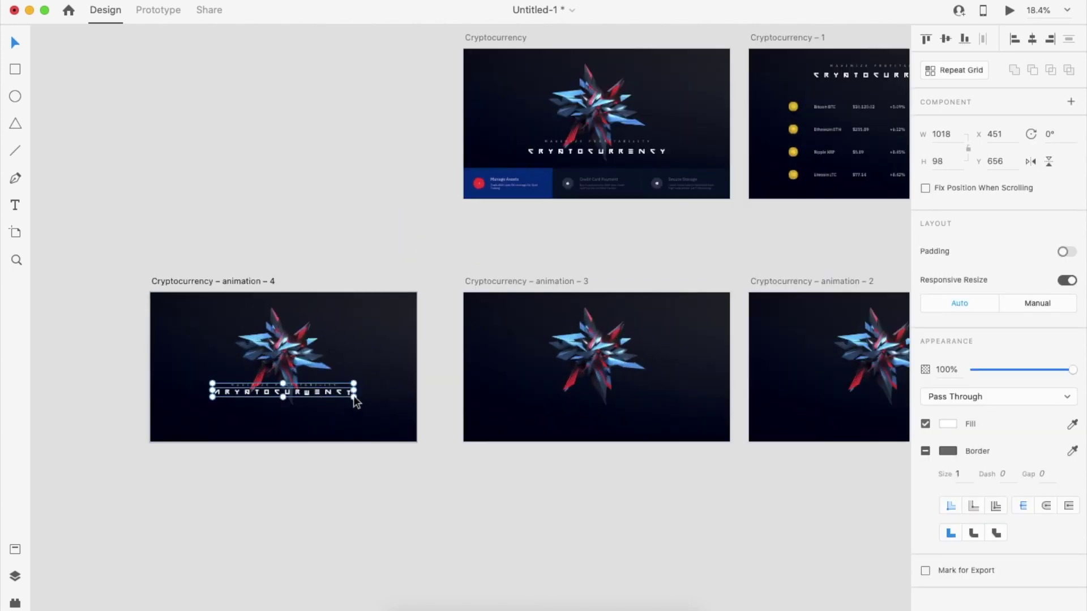
{"action": "key", "text": "super+c"}
{"action": "left_click", "coordinate": [565, 382]}
{"action": "key", "text": "super+v"}
{"action": "scroll", "coordinate": [468, 395], "scroll_direction": "right", "scroll_amount": 4}
{"action": "left_click", "coordinate": [643, 389]}
{"action": "key", "text": "super+v"}
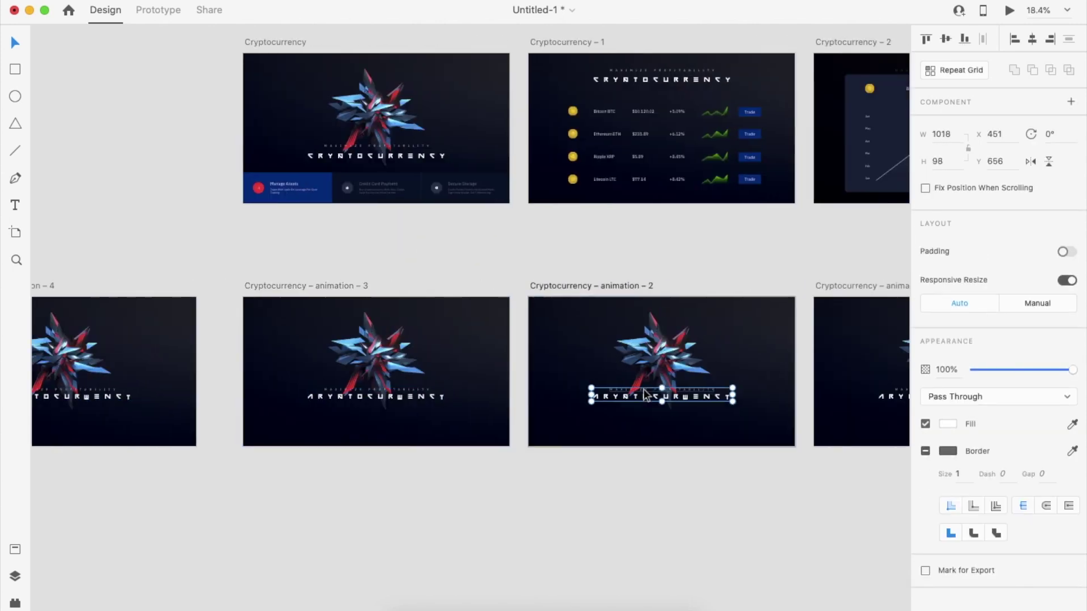
Step: Set the opacity of the title group on the Cryptocurrency – animation – 4 artboard to 0%
{"action": "scroll", "coordinate": [642, 389], "scroll_direction": "left", "scroll_amount": 6}
{"action": "scroll", "coordinate": [393, 349], "scroll_direction": "up", "scroll_amount": 2}
{"action": "left_click", "coordinate": [432, 410]}
{"action": "left_click", "coordinate": [439, 401]}
{"action": "left_click_drag", "start_coordinate": [1072, 368], "coordinate": [966, 369]}
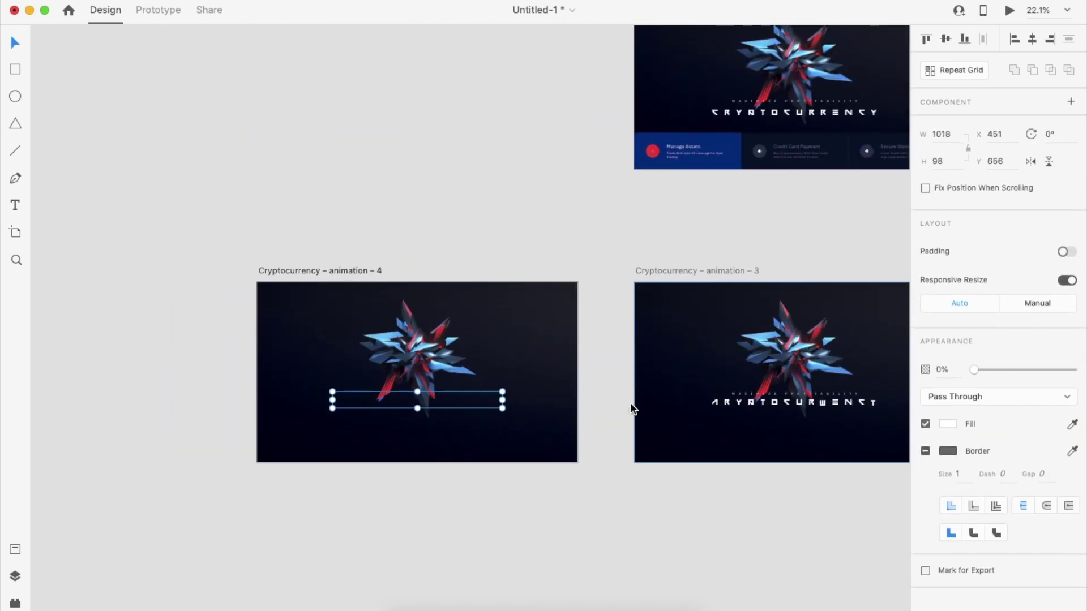
Step: Scale the star image on Cryptocurrency – animation – 4 down slightly and set its opacity to 0%
{"action": "left_click", "coordinate": [439, 362]}
{"action": "left_click_drag", "start_coordinate": [476, 301], "coordinate": [473, 310]}
{"action": "left_click", "coordinate": [450, 515]}
{"action": "left_click", "coordinate": [417, 351]}
{"action": "left_click_drag", "start_coordinate": [1072, 341], "coordinate": [965, 341]}
{"action": "left_click", "coordinate": [695, 473]}
{"action": "scroll", "coordinate": [695, 474], "scroll_direction": "right", "scroll_amount": 4}
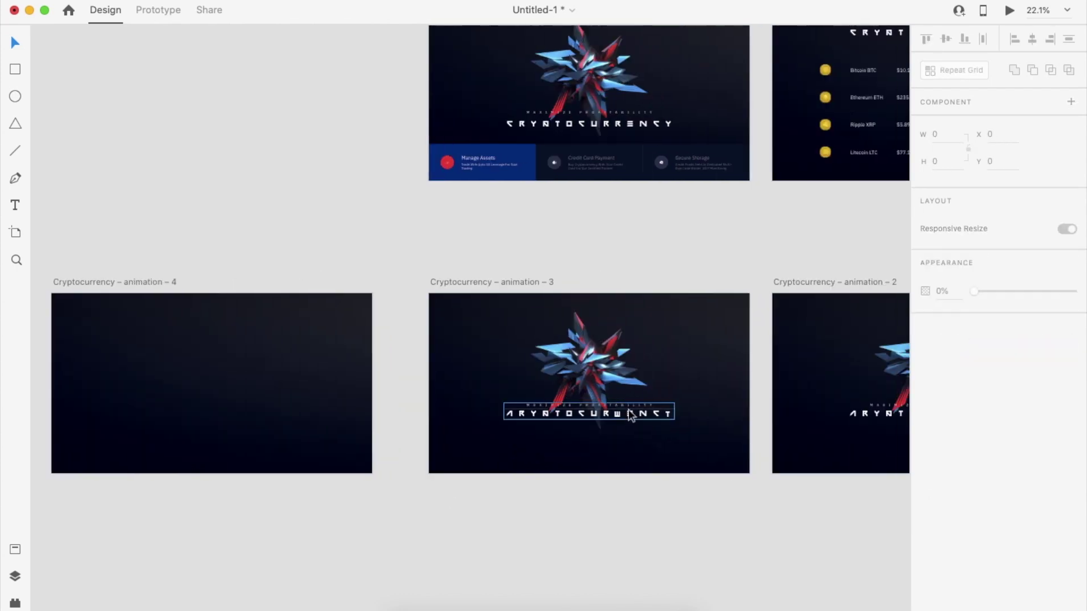
Step: Scale the title group on Cryptocurrency – animation – 3 down to about 870 × 84 and set its opacity to 0%
{"action": "left_click", "coordinate": [630, 410]}
{"action": "scroll", "coordinate": [593, 425], "scroll_direction": "up", "scroll_amount": 4}
{"action": "left_click_drag", "start_coordinate": [746, 412], "coordinate": [723, 410]}
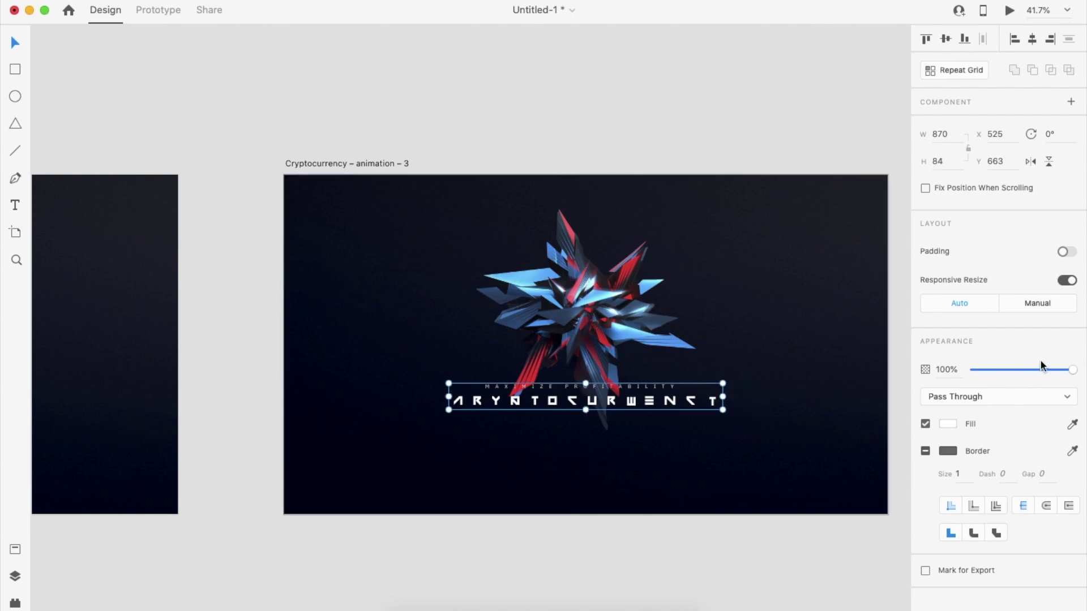
{"action": "scroll", "coordinate": [622, 411], "scroll_direction": "down", "scroll_amount": 5}
{"action": "scroll", "coordinate": [621, 411], "scroll_direction": "right", "scroll_amount": 5}
{"action": "left_click", "coordinate": [674, 464]}
{"action": "scroll", "coordinate": [674, 464], "scroll_direction": "right", "scroll_amount": 3}
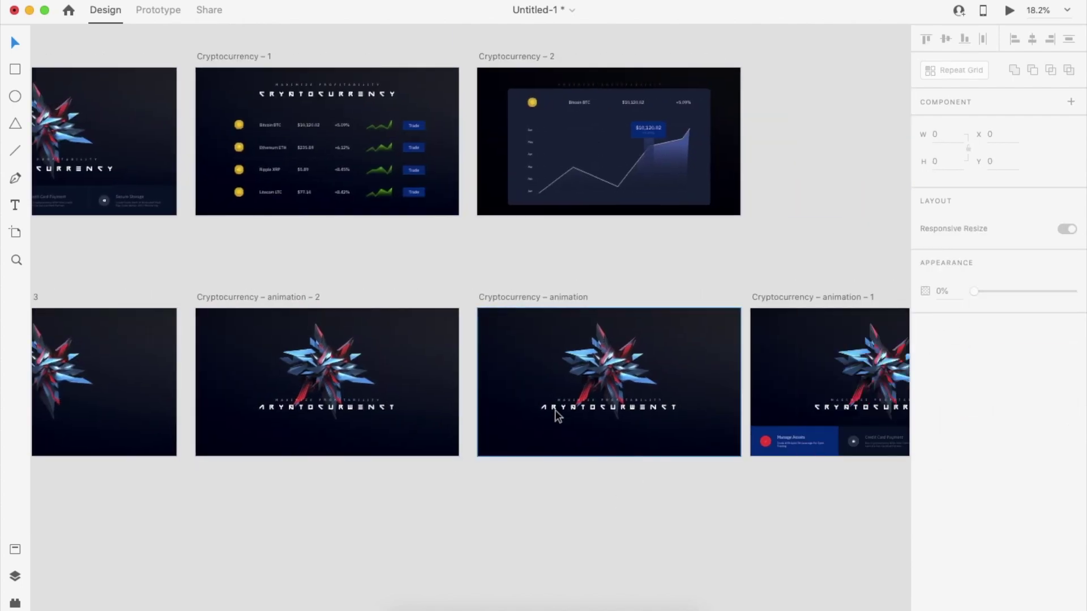
Step: Inside the title on the Cryptocurrency – animation artboard, shift the first letter column up until its bottom letter C sits in the word row
{"action": "left_click", "coordinate": [547, 407]}
{"action": "scroll", "coordinate": [546, 406], "scroll_direction": "up", "scroll_amount": 2}
{"action": "scroll", "coordinate": [545, 407], "scroll_direction": "up", "scroll_amount": 5}
{"action": "double_click", "coordinate": [545, 406]}
{"action": "double_click", "coordinate": [545, 406]}
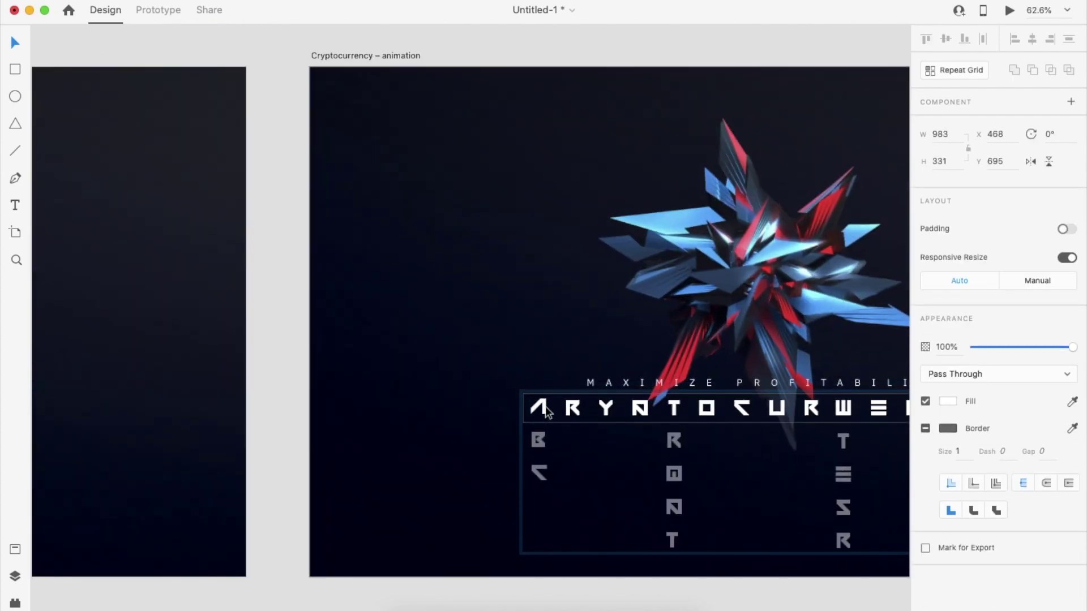
{"action": "left_click", "coordinate": [673, 443], "text": "shift"}
{"action": "left_click", "coordinate": [674, 443], "text": "shift"}
{"action": "key", "text": "shift+Up"}
{"action": "key", "text": "shift+Up"}
{"action": "key", "text": "shift+Up"}
{"action": "key", "text": "shift+Up"}
{"action": "key", "text": "shift+Up"}
{"action": "key", "text": "shift+Up"}
{"action": "key", "text": "shift+Up"}
{"action": "key", "text": "shift+Up"}
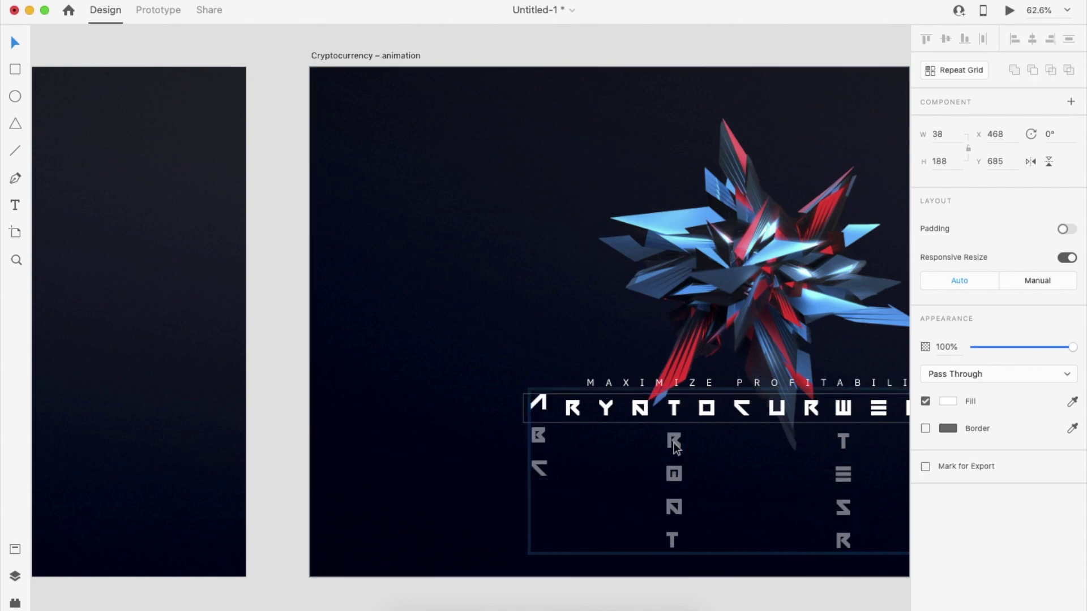
{"action": "key", "text": "shift+Up"}
{"action": "key", "text": "shift+Up"}
{"action": "key", "text": "shift+Up"}
{"action": "key", "text": "shift+Up"}
{"action": "key", "text": "shift+Up"}
{"action": "key", "text": "shift+Up"}
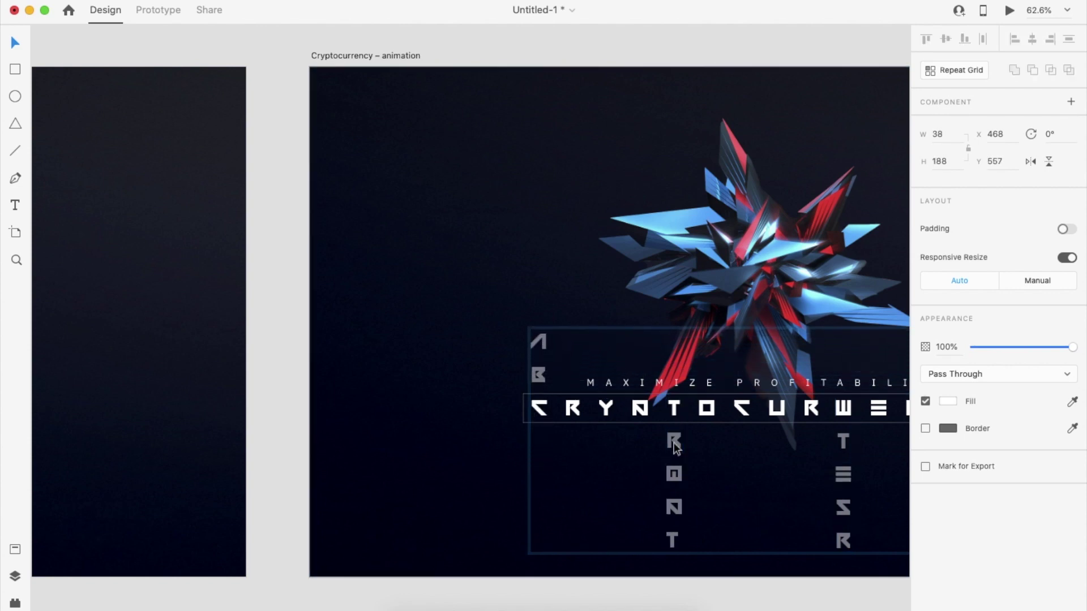
Step: Shift the fifth letter's column up until its bottom letter T lines up with the word row
{"action": "left_click", "coordinate": [682, 436]}
{"action": "key", "text": "shift+Up"}
{"action": "key", "text": "shift+Up"}
{"action": "key", "text": "shift+Up"}
{"action": "key", "text": "shift+Up"}
{"action": "key", "text": "shift+Up"}
{"action": "key", "text": "shift+Up"}
{"action": "key", "text": "shift+Up"}
{"action": "key", "text": "shift+Up"}
{"action": "key", "text": "shift+Up"}
{"action": "key", "text": "shift+Up"}
{"action": "key", "text": "shift+Up"}
{"action": "key", "text": "shift+Up"}
{"action": "key", "text": "shift+Up"}
{"action": "key", "text": "shift+Up"}
{"action": "key", "text": "shift+Up"}
{"action": "key", "text": "shift+Up"}
{"action": "key", "text": "shift+Up"}
{"action": "key", "text": "shift+Up"}
{"action": "key", "text": "shift+Up"}
{"action": "key", "text": "shift+Up"}
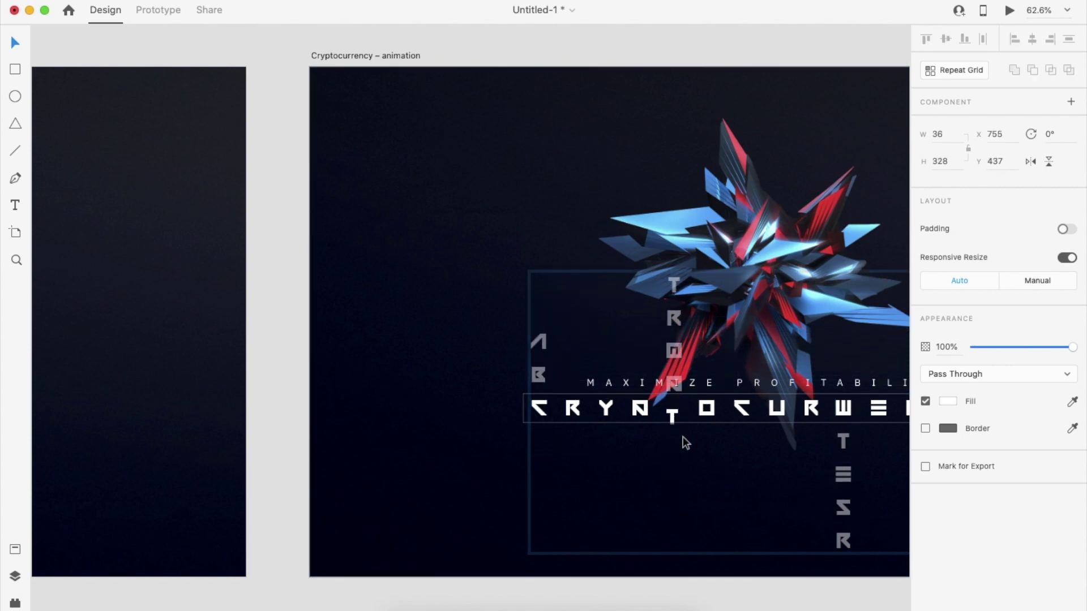
{"action": "scroll", "coordinate": [683, 437], "scroll_direction": "right", "scroll_amount": 5}
{"action": "scroll", "coordinate": [683, 436], "scroll_direction": "down", "scroll_amount": 2}
{"action": "key", "text": "Down"}
Step: Shift the tenth letter's column up until its bottom letter R sits in the word row
{"action": "left_click", "coordinate": [664, 385]}
{"action": "key", "text": "shift+Up"}
{"action": "key", "text": "shift+Up"}
{"action": "key", "text": "shift+Up"}
{"action": "key", "text": "shift+Up"}
{"action": "key", "text": "shift+Up"}
{"action": "key", "text": "shift+Up"}
{"action": "key", "text": "shift+Up"}
{"action": "key", "text": "shift+Up"}
{"action": "key", "text": "shift+Up"}
{"action": "key", "text": "shift+Up"}
{"action": "key", "text": "shift+Up"}
{"action": "key", "text": "shift+Up"}
{"action": "key", "text": "shift+Up"}
{"action": "key", "text": "shift+Up"}
{"action": "key", "text": "shift+Up"}
{"action": "key", "text": "shift+Up"}
{"action": "key", "text": "shift+Up"}
{"action": "key", "text": "shift+Up"}
{"action": "key", "text": "shift+Up"}
{"action": "key", "text": "shift+Up"}
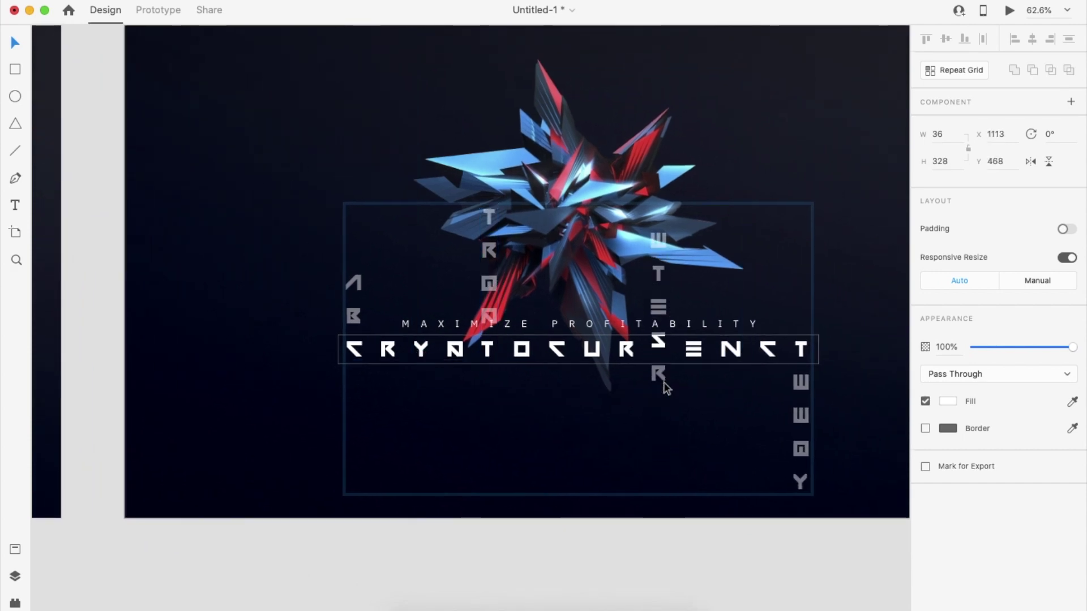
Step: Shift the last letter column up until its bottom letter Y completes the word CRYPTOCURRENCY, and deselect it
{"action": "left_click", "coordinate": [794, 379]}
{"action": "key", "text": "shift+Up"}
{"action": "key", "text": "shift+Up"}
{"action": "key", "text": "shift+Up"}
{"action": "key", "text": "shift+Up"}
{"action": "key", "text": "shift+Up"}
{"action": "key", "text": "shift+Up"}
{"action": "key", "text": "shift+Up"}
{"action": "key", "text": "shift+Up"}
{"action": "key", "text": "shift+Up"}
{"action": "key", "text": "shift+Up"}
{"action": "key", "text": "shift+Up"}
{"action": "key", "text": "shift+Up"}
{"action": "key", "text": "shift+Up"}
{"action": "key", "text": "shift+Up"}
{"action": "key", "text": "shift+Up"}
{"action": "key", "text": "shift+Up"}
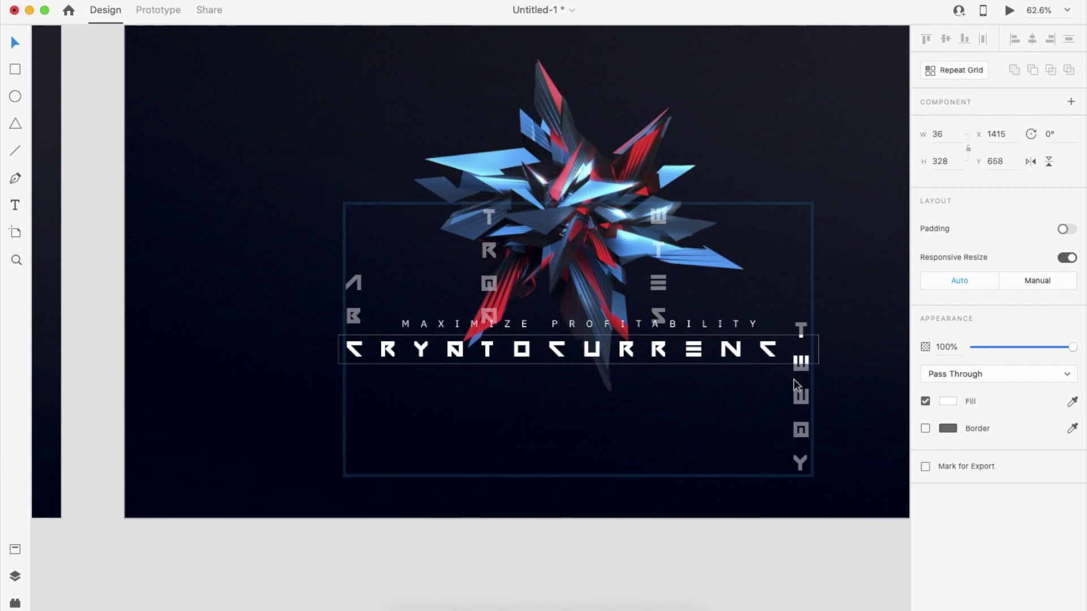
{"action": "key", "text": "shift+Up"}
{"action": "key", "text": "shift+Up"}
{"action": "key", "text": "shift+Up"}
{"action": "key", "text": "shift+Up"}
{"action": "key", "text": "shift+Up"}
{"action": "key", "text": "shift+Up"}
{"action": "key", "text": "shift+Up"}
{"action": "key", "text": "shift+Up"}
{"action": "key", "text": "shift+Up"}
{"action": "key", "text": "shift+Up"}
{"action": "key", "text": "shift+Up"}
{"action": "key", "text": "shift+Up"}
{"action": "scroll", "coordinate": [794, 379], "scroll_direction": "down", "scroll_amount": 6}
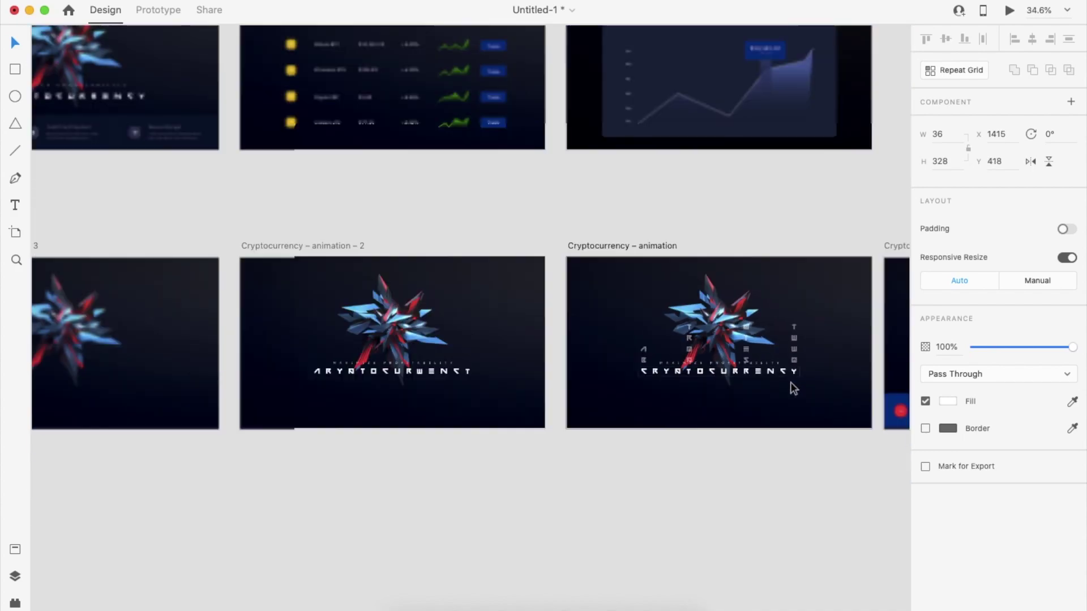
{"action": "left_click", "coordinate": [760, 483]}
Step: Link Cryptocurrency – animation – 4 to – 3 in the prototype with a Tap trigger, Auto-Animate, Ease In-Out easing and 1.5 s duration
{"action": "scroll", "coordinate": [760, 483], "scroll_direction": "right", "scroll_amount": 5}
{"action": "scroll", "coordinate": [760, 487], "scroll_direction": "down", "scroll_amount": 5}
{"action": "left_click", "coordinate": [556, 362]}
{"action": "left_click", "coordinate": [158, 9]}
{"action": "left_click", "coordinate": [514, 233]}
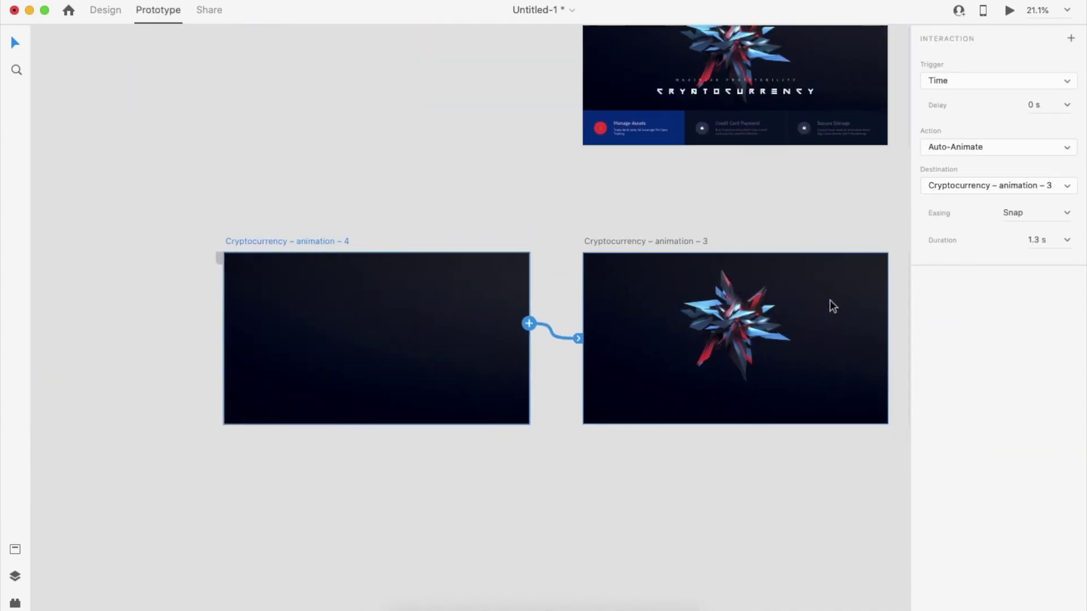
{"action": "left_click", "coordinate": [997, 80]}
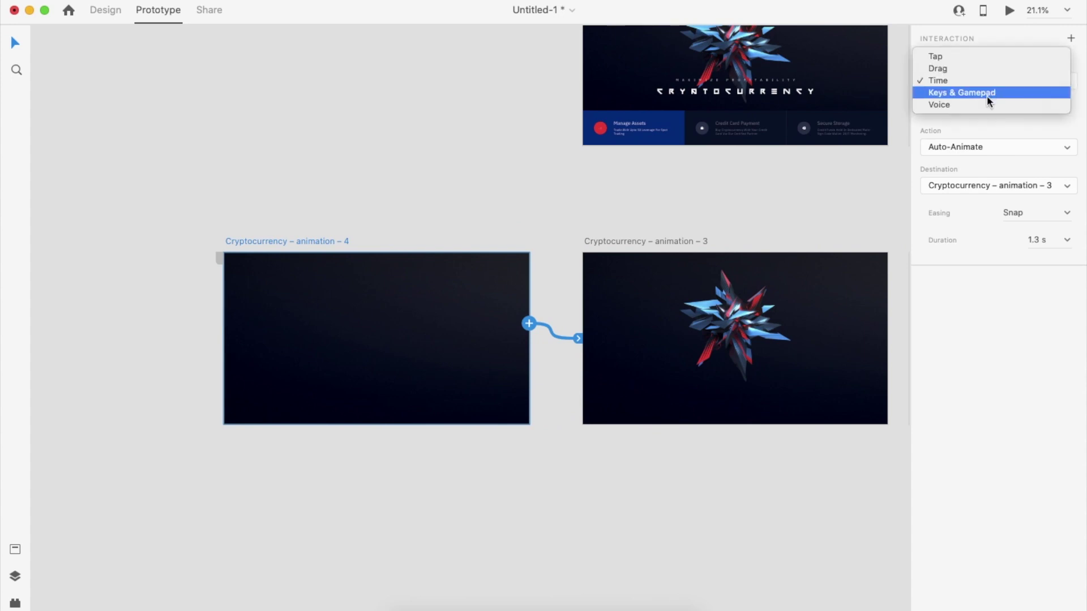
{"action": "left_click", "coordinate": [984, 58]}
{"action": "left_click", "coordinate": [1040, 192]}
{"action": "left_click", "coordinate": [1032, 242]}
{"action": "left_click", "coordinate": [1047, 215]}
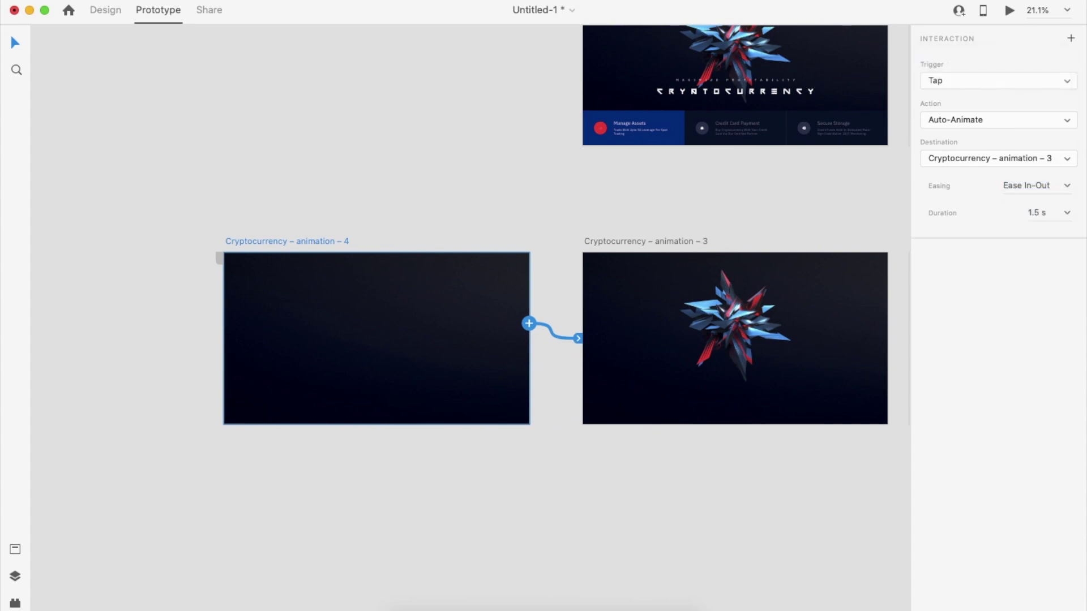
Step: Link Cryptocurrency – animation – 3 to Cryptocurrency – animation – 2 and set the trigger to Time
{"action": "left_click", "coordinate": [705, 257]}
{"action": "scroll", "coordinate": [708, 272], "scroll_direction": "right", "scroll_amount": 5}
{"action": "left_click_drag", "start_coordinate": [635, 329], "coordinate": [680, 353]}
{"action": "left_click", "coordinate": [979, 80]}
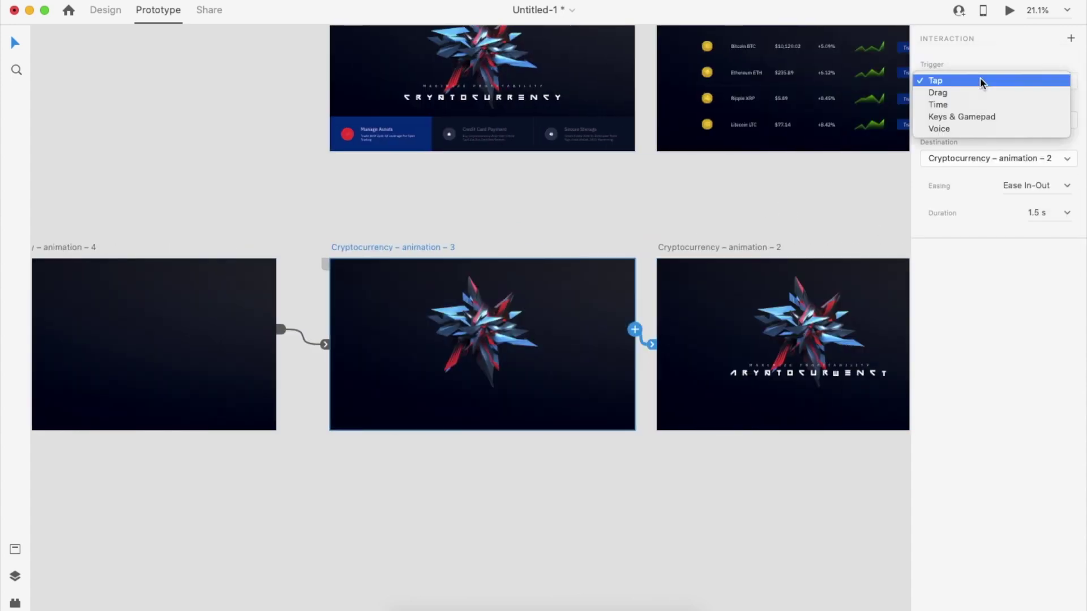
{"action": "left_click", "coordinate": [978, 104]}
Step: Link Cryptocurrency – animation – 2 to Cryptocurrency – animation, and that artboard to Cryptocurrency – animation – 1
{"action": "left_click", "coordinate": [678, 250]}
{"action": "scroll", "coordinate": [679, 283], "scroll_direction": "right", "scroll_amount": 5}
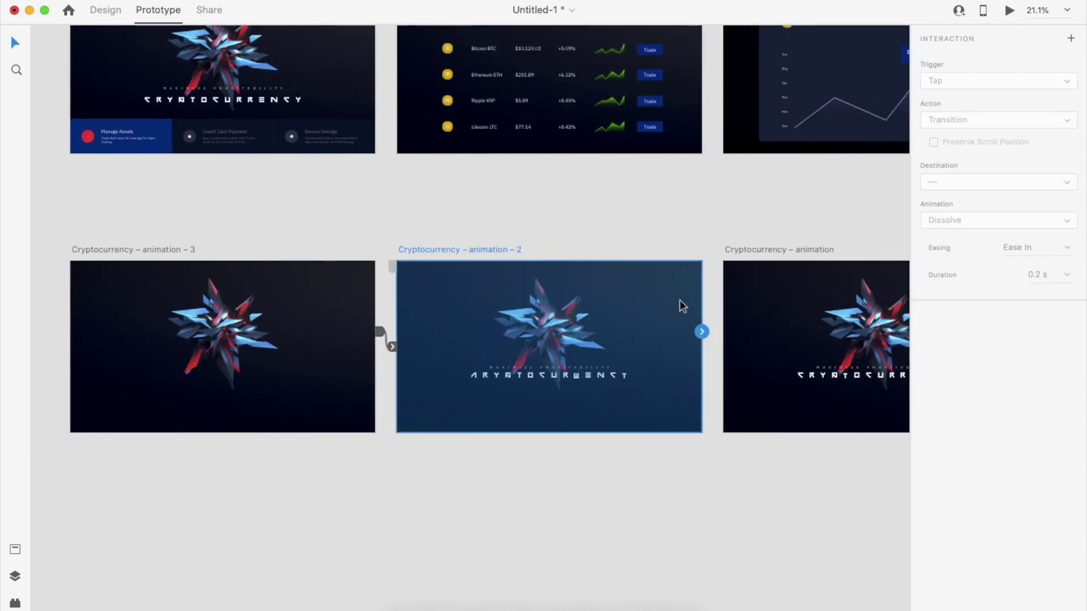
{"action": "left_click_drag", "start_coordinate": [702, 330], "coordinate": [796, 363]}
{"action": "scroll", "coordinate": [728, 344], "scroll_direction": "right", "scroll_amount": 5}
{"action": "left_click", "coordinate": [703, 308]}
{"action": "scroll", "coordinate": [796, 363], "scroll_direction": "right", "scroll_amount": 5}
Step: Duplicate the Cryptocurrency – animation – 1 artboard twice in the design view
{"action": "left_click", "coordinate": [708, 396]}
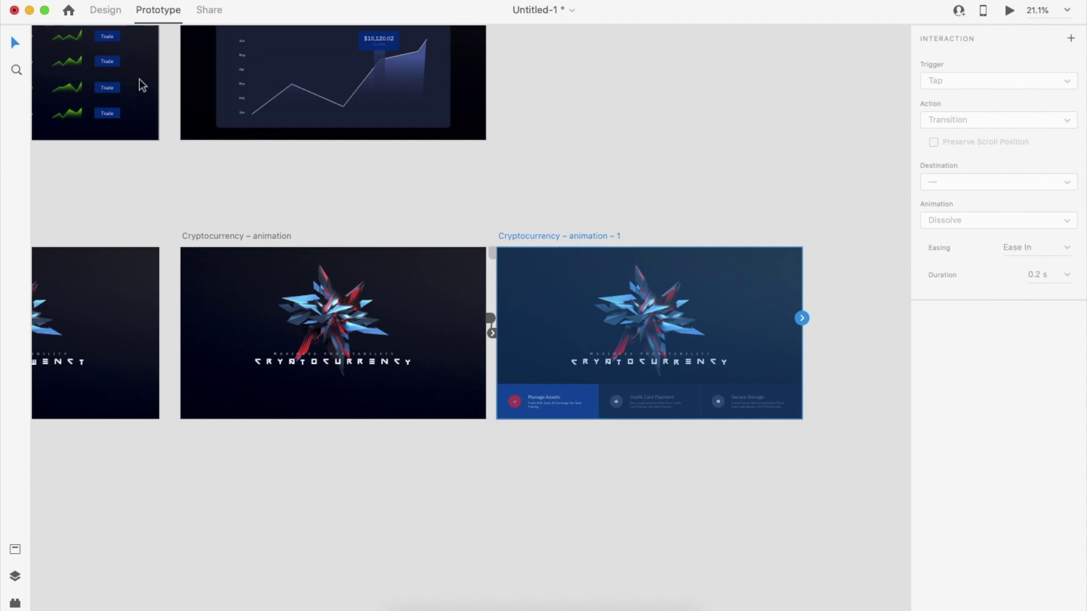
{"action": "key", "text": "super+1"}
{"action": "key", "text": "super+d"}
{"action": "key", "text": "super+d"}
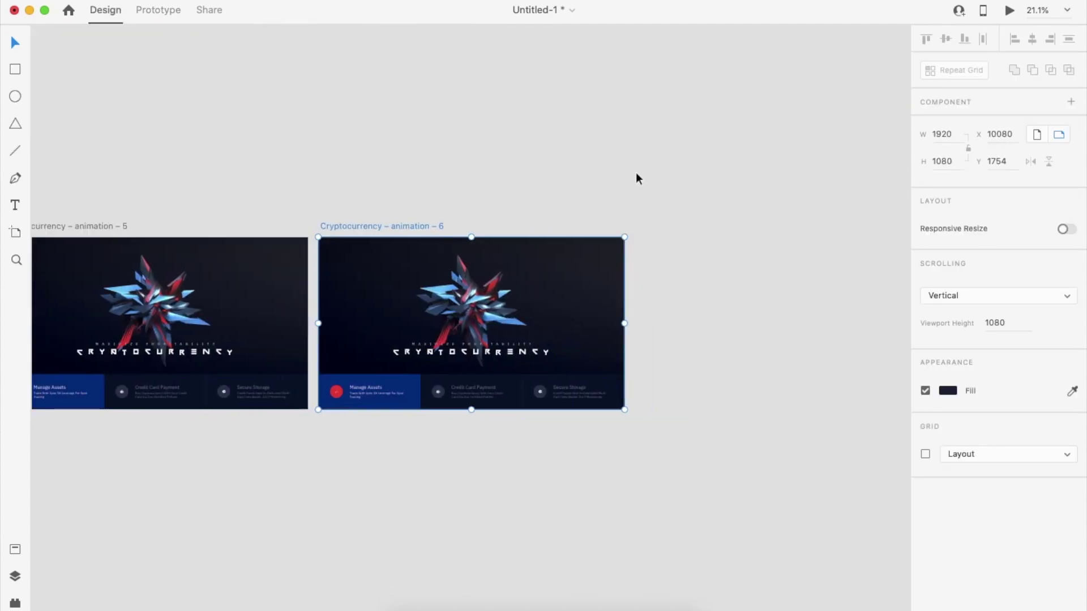
Step: Narrow the feature bar's mask on Cryptocurrency – animation – 1 to 639 wide so it shows only the Manage Assets card
{"action": "scroll", "coordinate": [636, 173], "scroll_direction": "left", "scroll_amount": 15}
{"action": "scroll", "coordinate": [698, 331], "scroll_direction": "right", "scroll_amount": 4}
{"action": "left_click", "coordinate": [739, 371]}
{"action": "left_click_drag", "start_coordinate": [768, 378], "coordinate": [563, 410]}
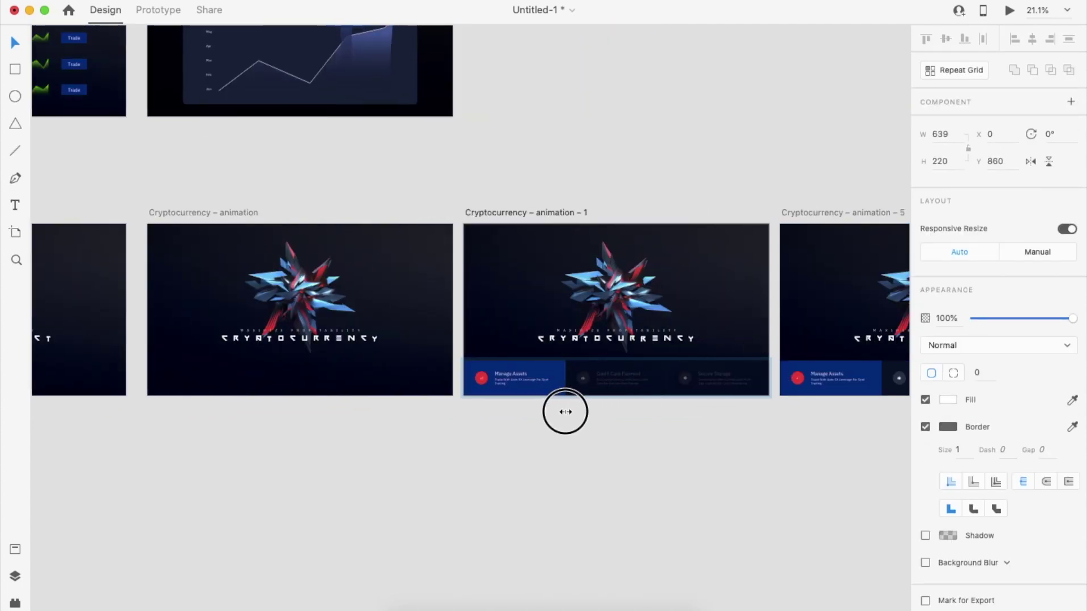
Step: Narrow the feature bar's mask on Cryptocurrency – animation – 5 so it shows only the Manage Assets and Credit Card Payment cards
{"action": "scroll", "coordinate": [587, 451], "scroll_direction": "right", "scroll_amount": 5}
{"action": "left_click", "coordinate": [560, 391]}
{"action": "left_click_drag", "start_coordinate": [778, 384], "coordinate": [681, 407]}
{"action": "left_click", "coordinate": [680, 433]}
{"action": "scroll", "coordinate": [679, 433], "scroll_direction": "right", "scroll_amount": 6}
{"action": "left_click", "coordinate": [617, 399]}
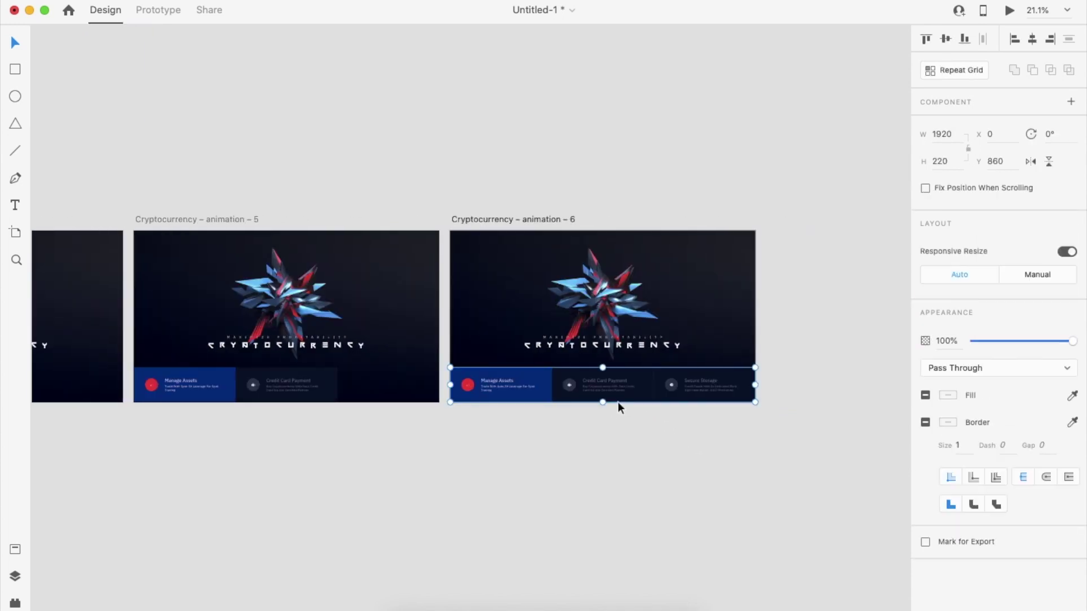
{"action": "left_click", "coordinate": [629, 451]}
Step: Link Cryptocurrency – animation – 1 to – 5 with a Time trigger, 0 s delay, Auto-Animate, Ease In-Out easing and 1.5 s duration
{"action": "scroll", "coordinate": [629, 453], "scroll_direction": "down", "scroll_amount": 4}
{"action": "scroll", "coordinate": [629, 453], "scroll_direction": "left", "scroll_amount": 6}
{"action": "left_click", "coordinate": [326, 305]}
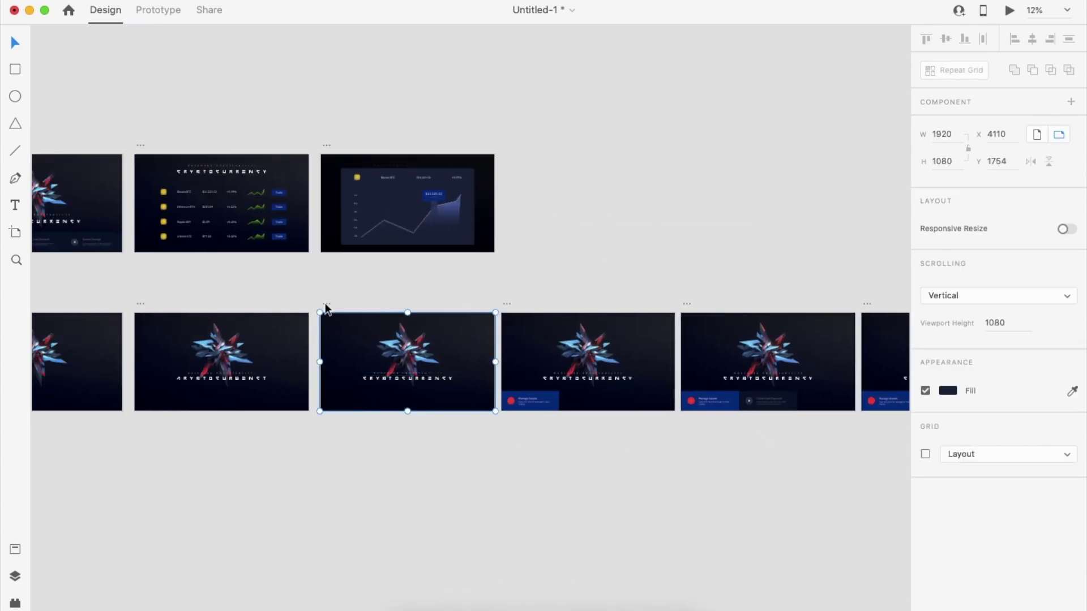
{"action": "left_click", "coordinate": [169, 11]}
{"action": "left_click", "coordinate": [512, 306]}
{"action": "scroll", "coordinate": [609, 314], "scroll_direction": "right", "scroll_amount": 3}
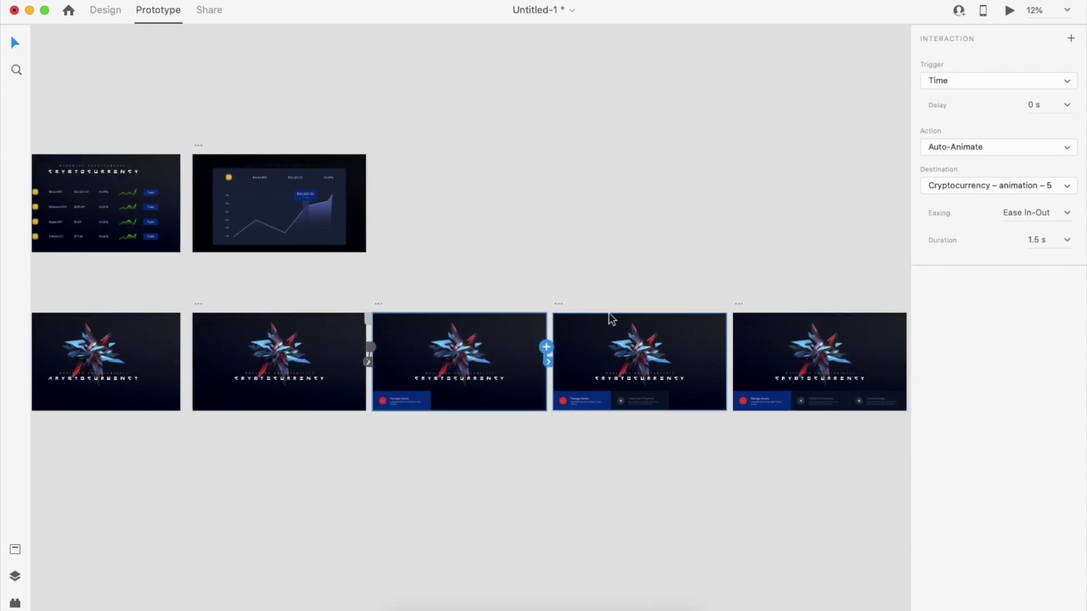
{"action": "left_click", "coordinate": [609, 314]}
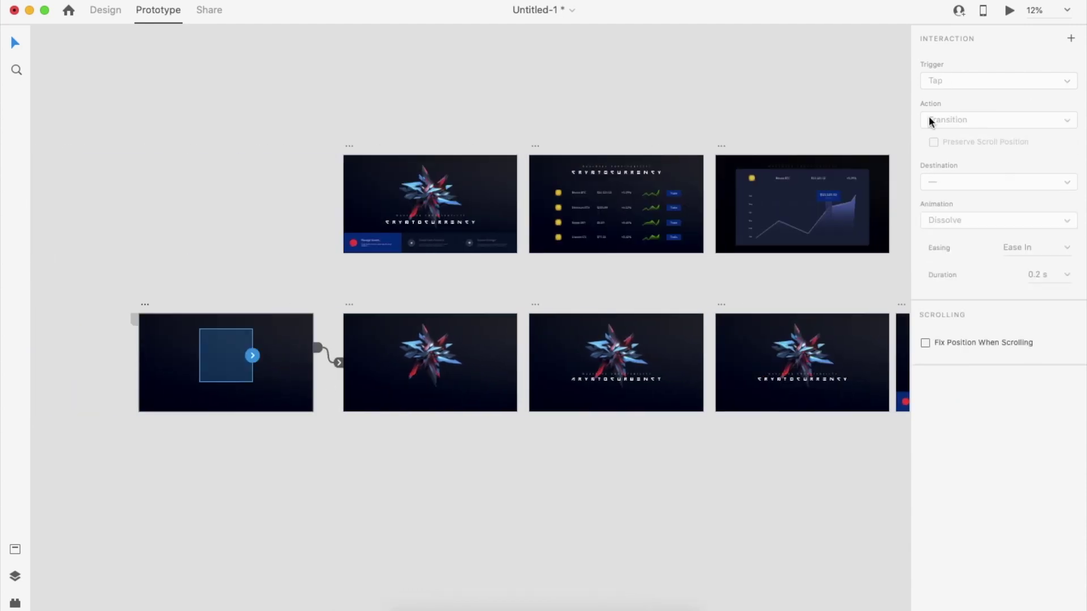
Step: Preview the prototype to watch the landing page animation play through its artboards
{"action": "left_click", "coordinate": [1009, 11]}
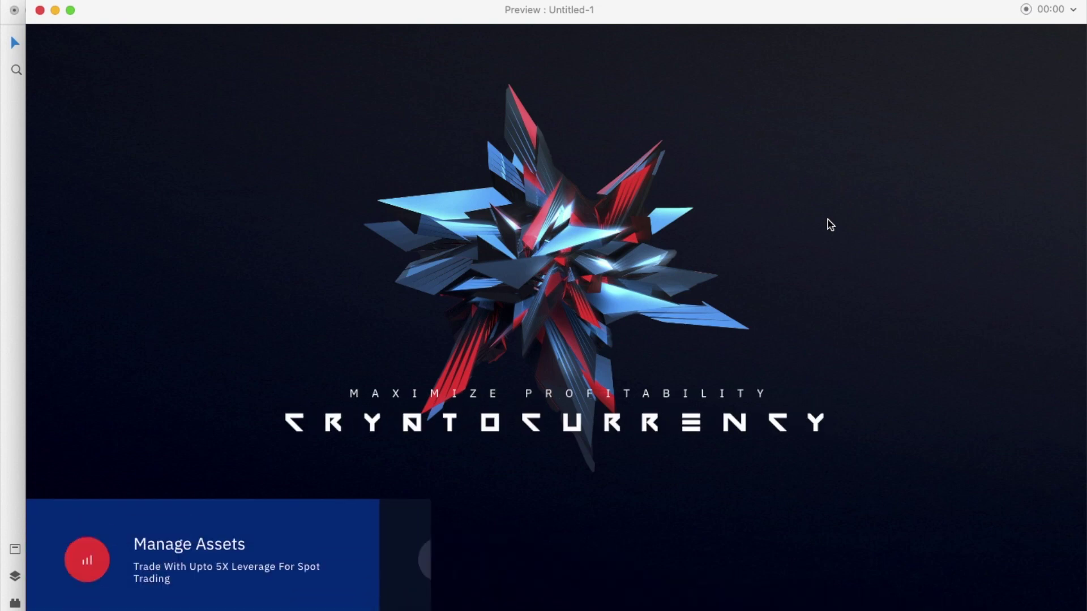
Step: Check the timed Auto-Animate settings on Cryptocurrency – animation and preview its transition
{"action": "left_click", "coordinate": [40, 10]}
{"action": "scroll", "coordinate": [586, 469], "scroll_direction": "right", "scroll_amount": 6}
{"action": "left_click", "coordinate": [477, 393]}
{"action": "left_click", "coordinate": [108, 8]}
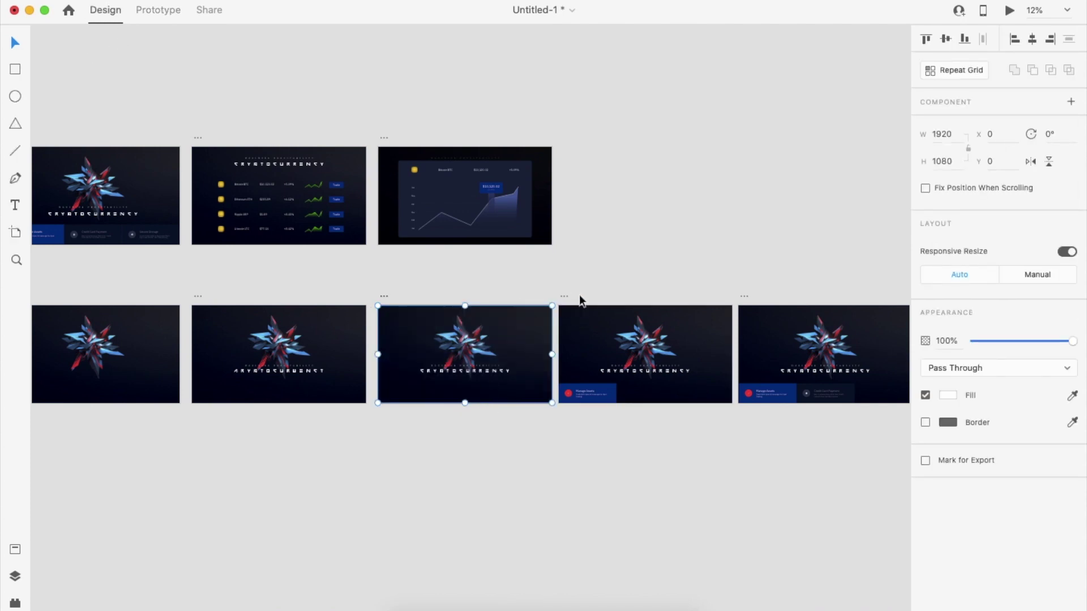
{"action": "left_click", "coordinate": [384, 296]}
{"action": "key", "text": "super+2"}
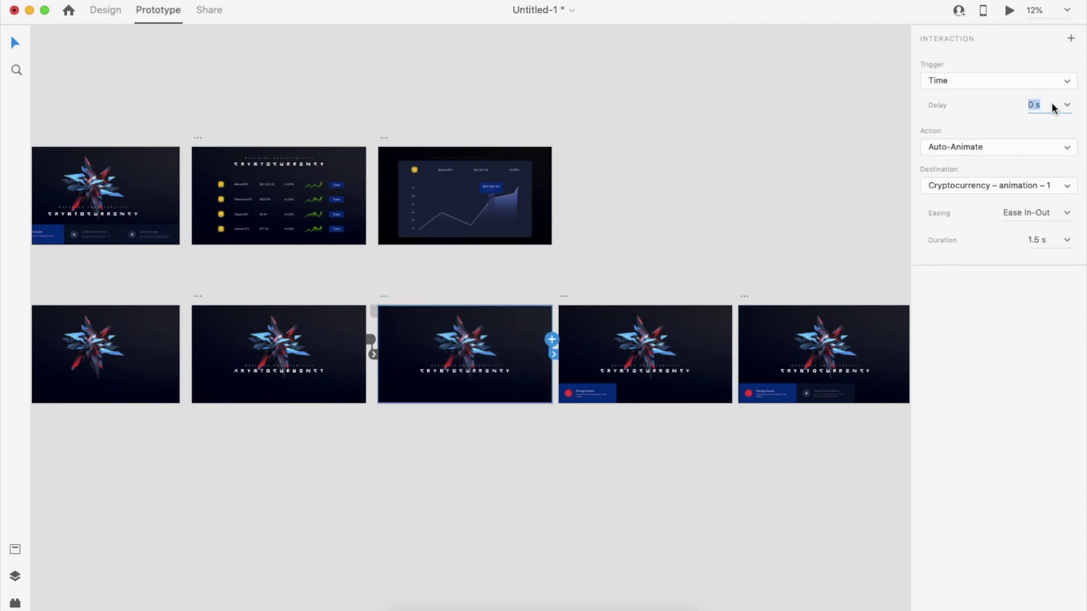
{"action": "left_click", "coordinate": [459, 351]}
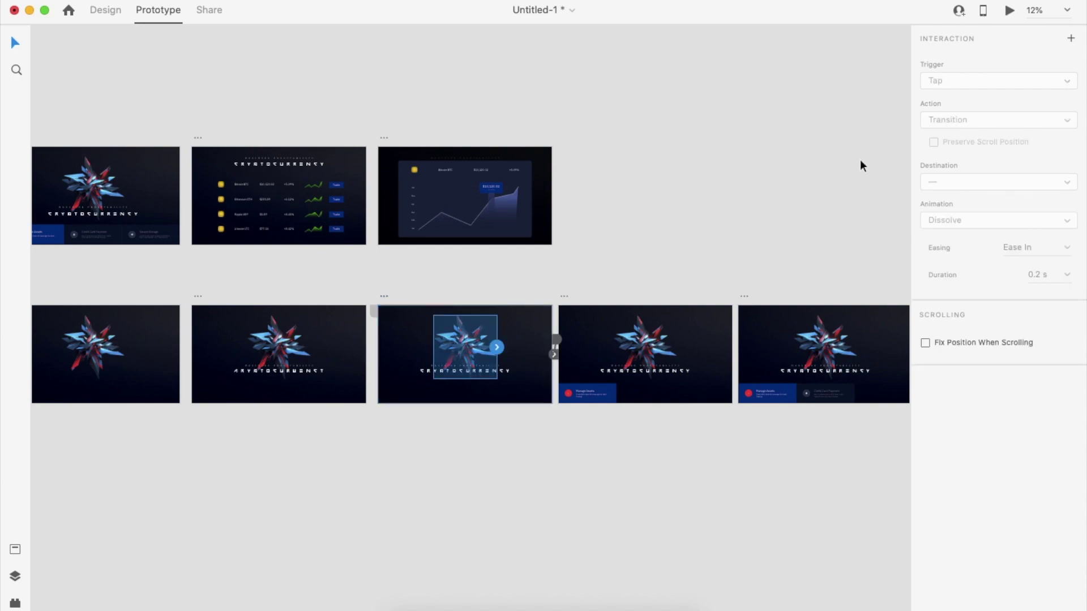
{"action": "left_click", "coordinate": [1011, 11]}
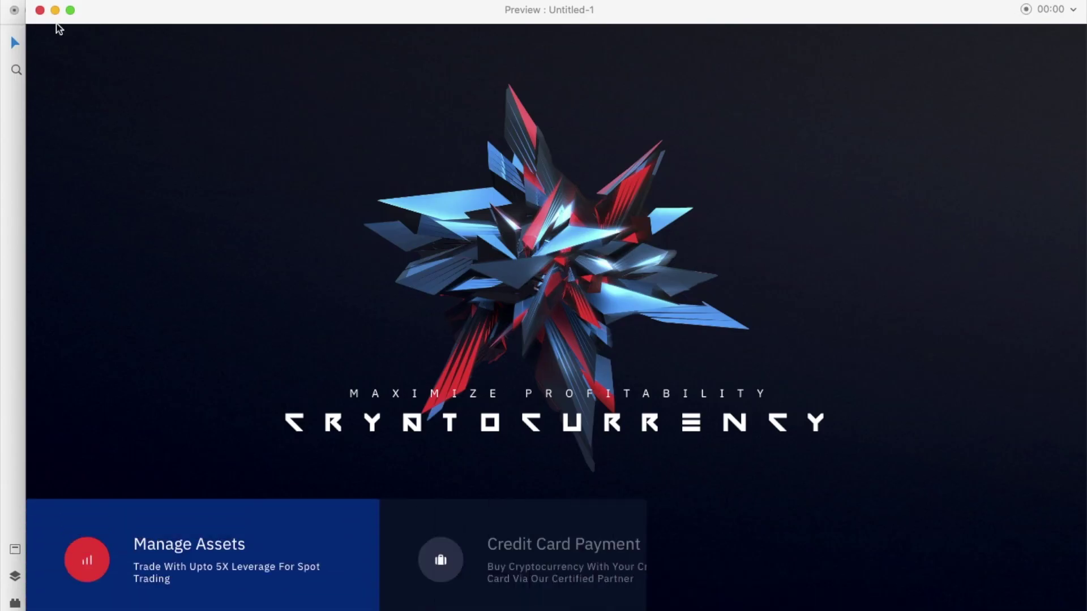
{"action": "left_click", "coordinate": [40, 10]}
{"action": "left_click", "coordinate": [613, 450]}
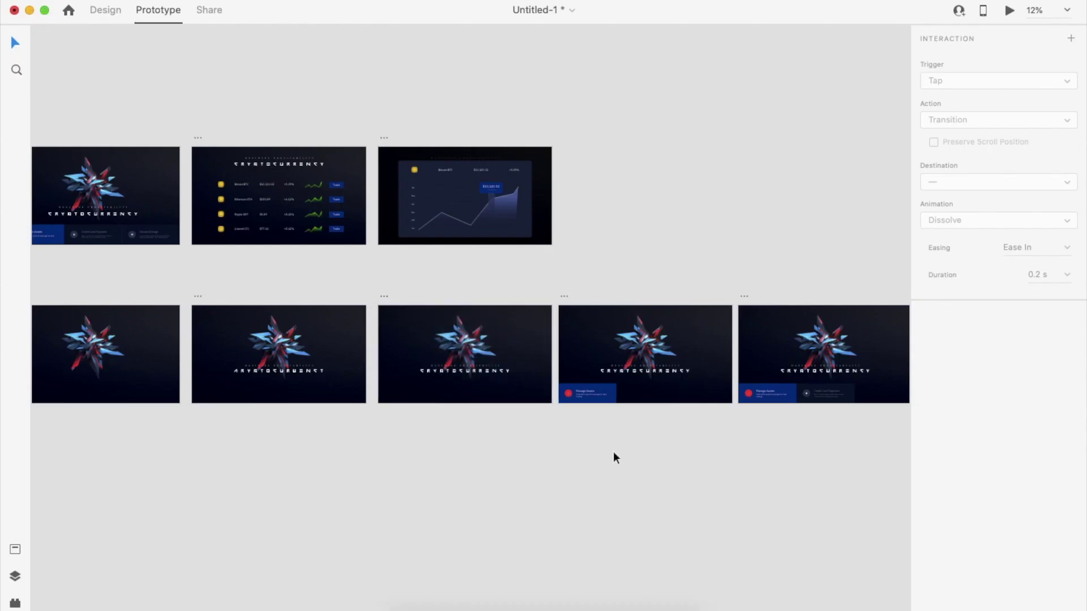
Step: Delete the hidden feature bar from Cryptocurrency – animation and preview the card reveal
{"action": "left_click", "coordinate": [508, 402]}
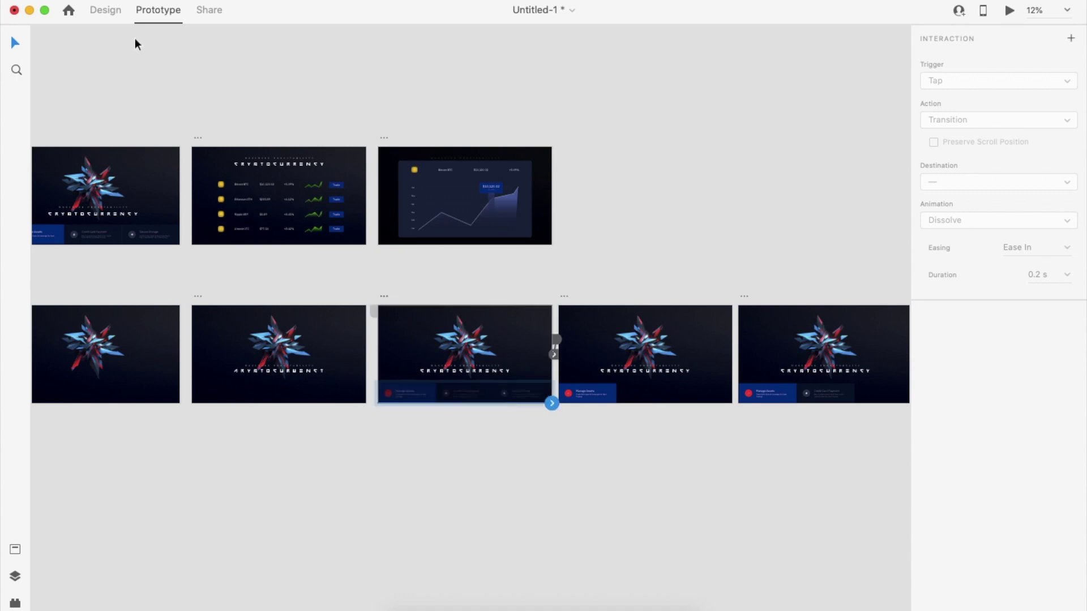
{"action": "left_click", "coordinate": [115, 10]}
{"action": "scroll", "coordinate": [499, 409], "scroll_direction": "up", "scroll_amount": 3}
{"action": "left_click", "coordinate": [472, 436]}
{"action": "left_click", "coordinate": [413, 398]}
{"action": "key", "text": "Delete"}
{"action": "left_click", "coordinate": [445, 319]}
{"action": "key", "text": "super+Return"}
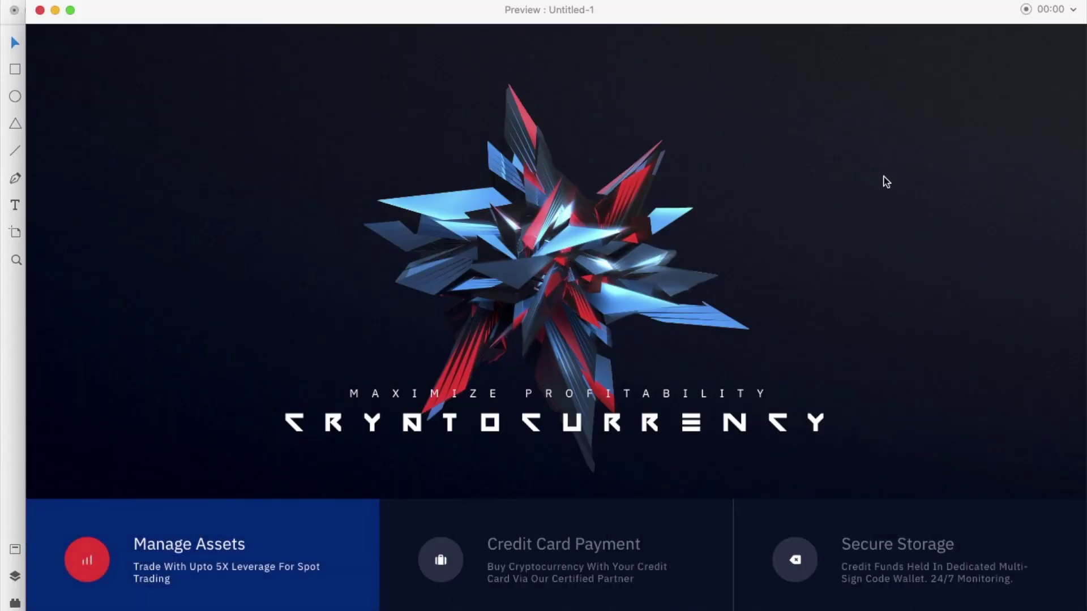
{"action": "left_click", "coordinate": [39, 11]}
Step: Copy the feature bar from Cryptocurrency – animation – 1 into Cryptocurrency – animation and narrow its mask so no card shows
{"action": "left_click", "coordinate": [677, 371]}
{"action": "key", "text": "super+c"}
{"action": "left_click", "coordinate": [506, 398]}
{"action": "key", "text": "super+v"}
{"action": "double_click", "coordinate": [377, 379]}
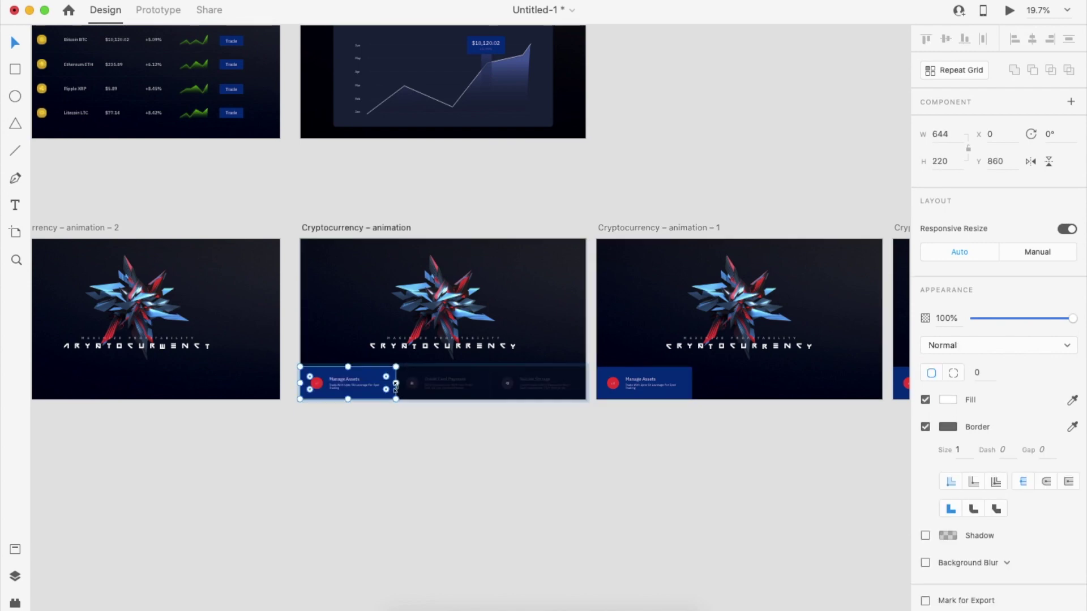
{"action": "left_click_drag", "start_coordinate": [395, 383], "coordinate": [318, 399]}
{"action": "left_click", "coordinate": [430, 274]}
Step: Preview the card reveal and check the feature bar's mask on Cryptocurrency – animation – 6
{"action": "left_click", "coordinate": [1010, 10]}
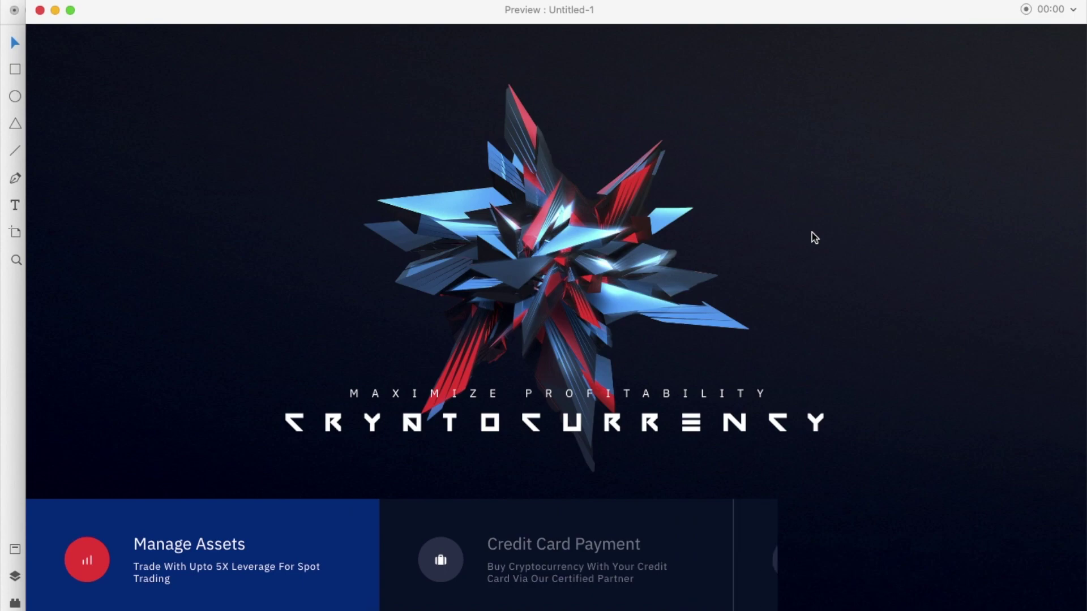
{"action": "left_click", "coordinate": [40, 9]}
{"action": "scroll", "coordinate": [579, 367], "scroll_direction": "right", "scroll_amount": 5}
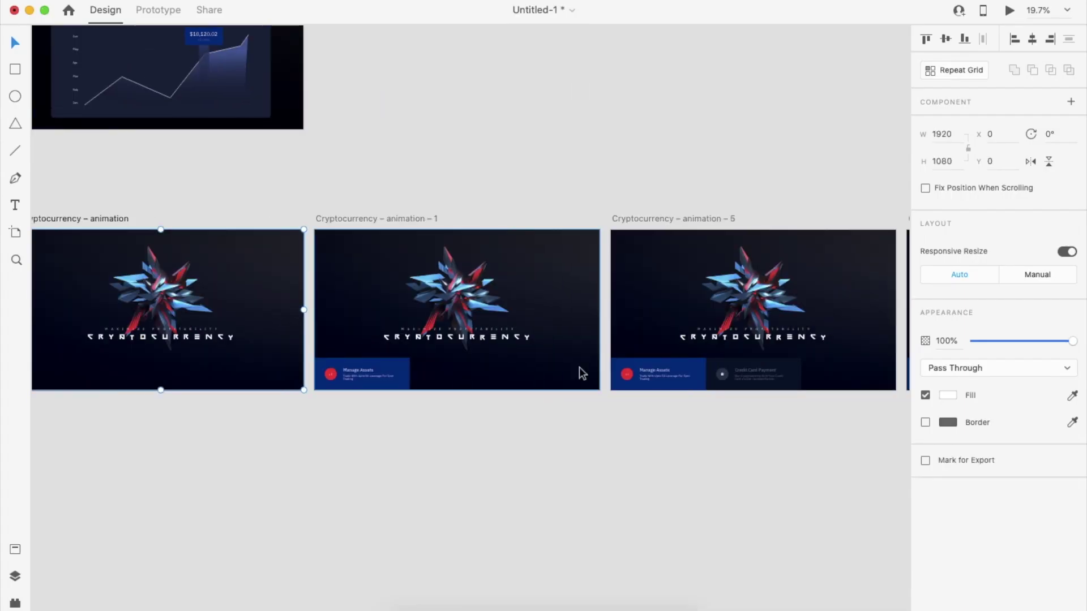
{"action": "scroll", "coordinate": [578, 368], "scroll_direction": "up", "scroll_amount": 5}
{"action": "double_click", "coordinate": [640, 382]}
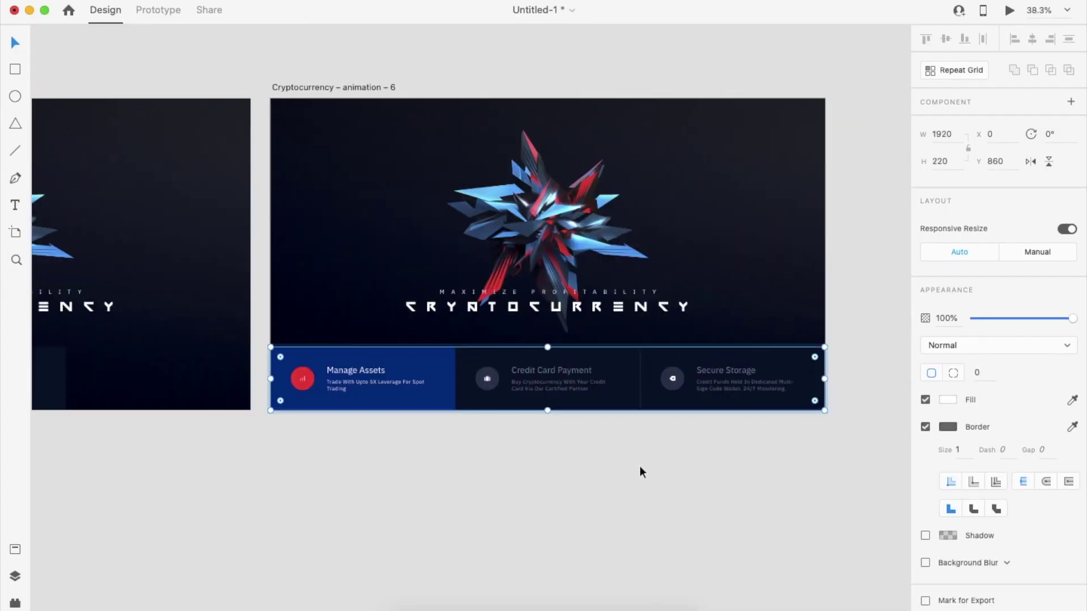
{"action": "left_click", "coordinate": [640, 467]}
{"action": "scroll", "coordinate": [639, 466], "scroll_direction": "down", "scroll_amount": 5}
{"action": "scroll", "coordinate": [639, 466], "scroll_direction": "left", "scroll_amount": 4}
{"action": "scroll", "coordinate": [639, 466], "scroll_direction": "down", "scroll_amount": 1}
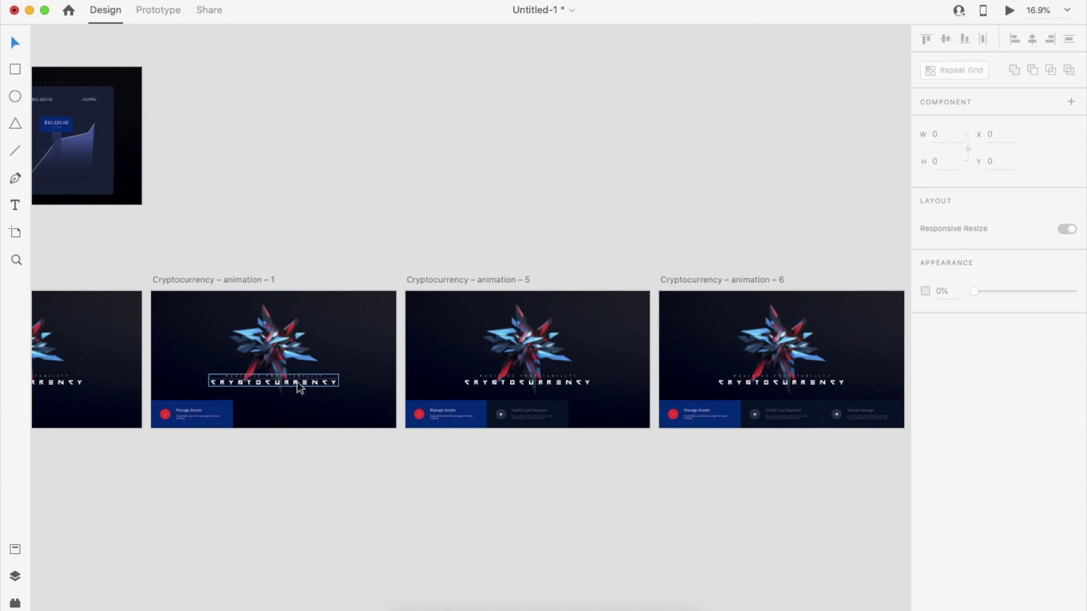
Step: Move the T letter column on Cryptocurrency – animation – 6 down to Y 697 so its uppermost T sits in the title
{"action": "scroll", "coordinate": [563, 375], "scroll_direction": "right", "scroll_amount": 5}
{"action": "scroll", "coordinate": [563, 375], "scroll_direction": "up", "scroll_amount": 8}
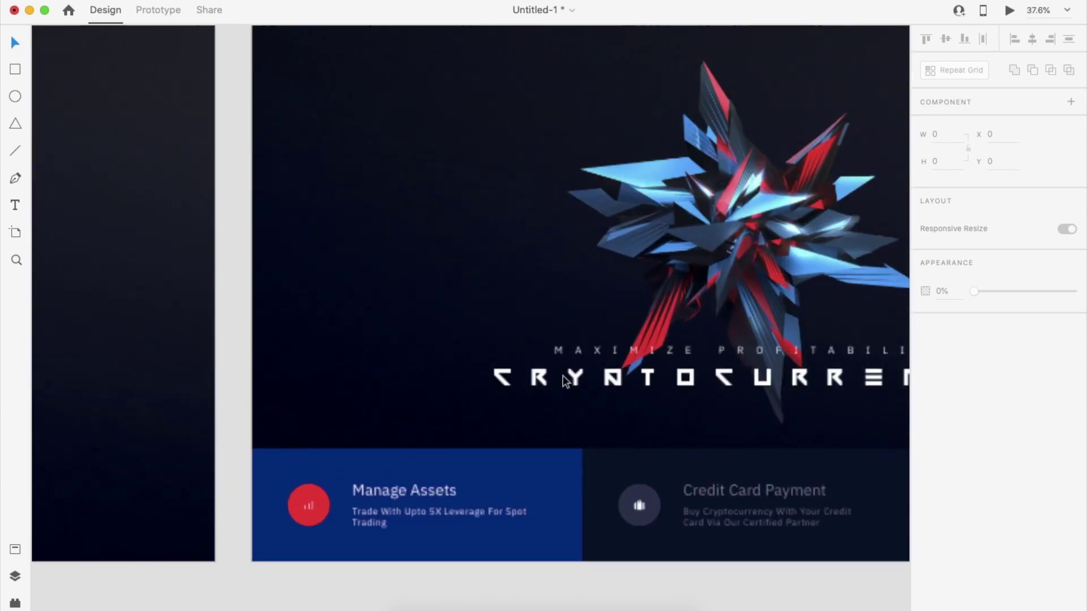
{"action": "left_click", "coordinate": [501, 378]}
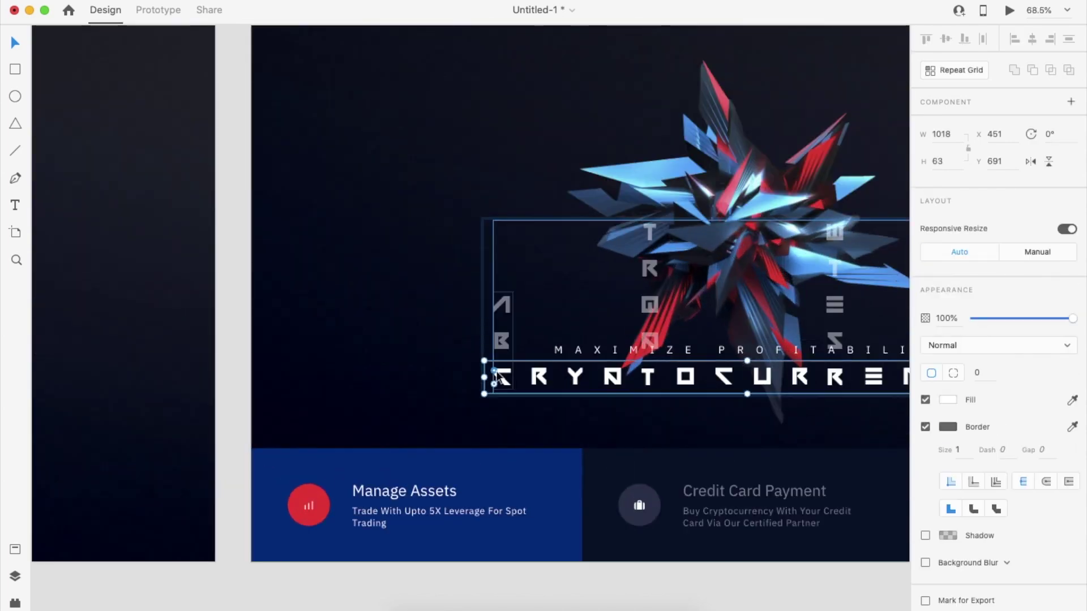
{"action": "double_click", "coordinate": [650, 380]}
{"action": "key", "text": "shift+Down"}
{"action": "key", "text": "shift+Down"}
{"action": "key", "text": "shift+Down"}
{"action": "key", "text": "shift+Down"}
{"action": "key", "text": "shift+Down"}
{"action": "key", "text": "shift+Down"}
{"action": "key", "text": "shift+Down"}
{"action": "key", "text": "shift+Down"}
{"action": "key", "text": "shift+Down"}
{"action": "key", "text": "shift+Down"}
{"action": "key", "text": "shift+Down"}
{"action": "key", "text": "shift+Down"}
{"action": "key", "text": "shift+Down"}
{"action": "key", "text": "shift+Down"}
{"action": "key", "text": "shift+Down"}
{"action": "key", "text": "shift+Down"}
{"action": "key", "text": "shift+Down"}
{"action": "key", "text": "shift+Down"}
{"action": "key", "text": "shift+Down"}
{"action": "key", "text": "shift+Down"}
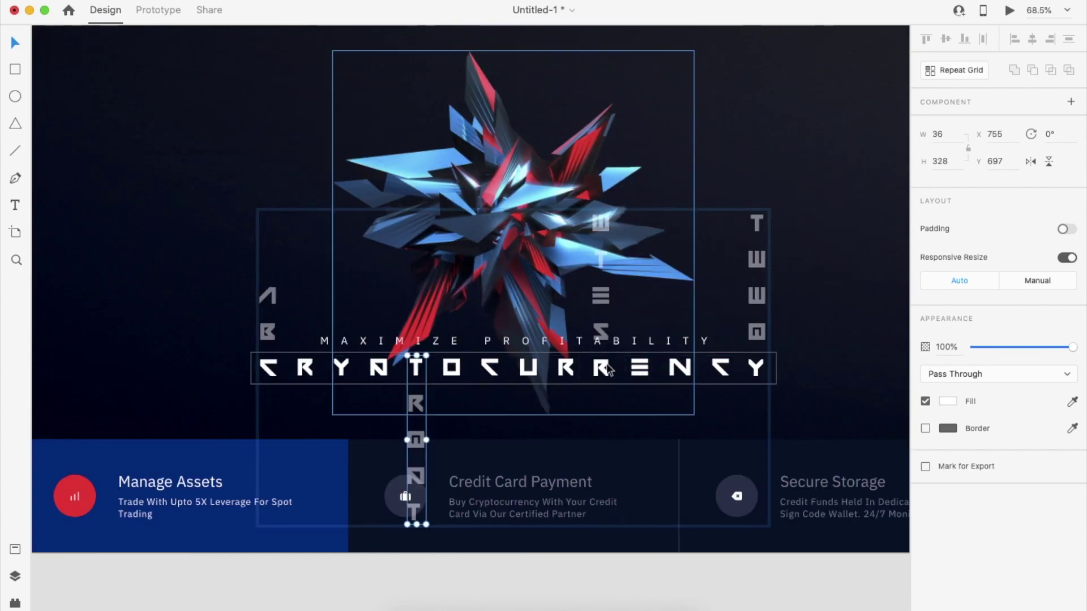
Step: Change the T in the column above the title's last R to R and lower that column to Y 627 so the new R aligns
{"action": "double_click", "coordinate": [603, 257]}
{"action": "type", "text": "r"}
{"action": "left_click", "coordinate": [642, 292]}
{"action": "double_click", "coordinate": [602, 370]}
{"action": "double_click", "coordinate": [601, 369]}
{"action": "double_click", "coordinate": [602, 370]}
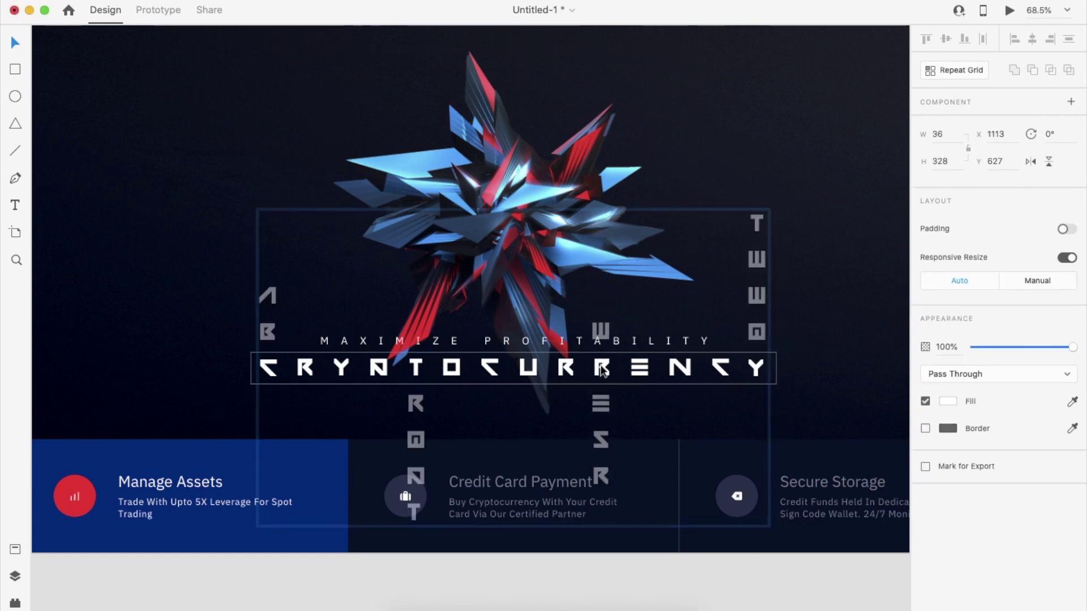
Step: Preview the whole animation starting from the blank first artboard
{"action": "scroll", "coordinate": [600, 371], "scroll_direction": "down", "scroll_amount": 10}
{"action": "scroll", "coordinate": [597, 369], "scroll_direction": "left", "scroll_amount": 6}
{"action": "left_click", "coordinate": [379, 314]}
{"action": "scroll", "coordinate": [379, 314], "scroll_direction": "down", "scroll_amount": 3}
{"action": "scroll", "coordinate": [396, 317], "scroll_direction": "left", "scroll_amount": 7}
{"action": "left_click", "coordinate": [124, 324]}
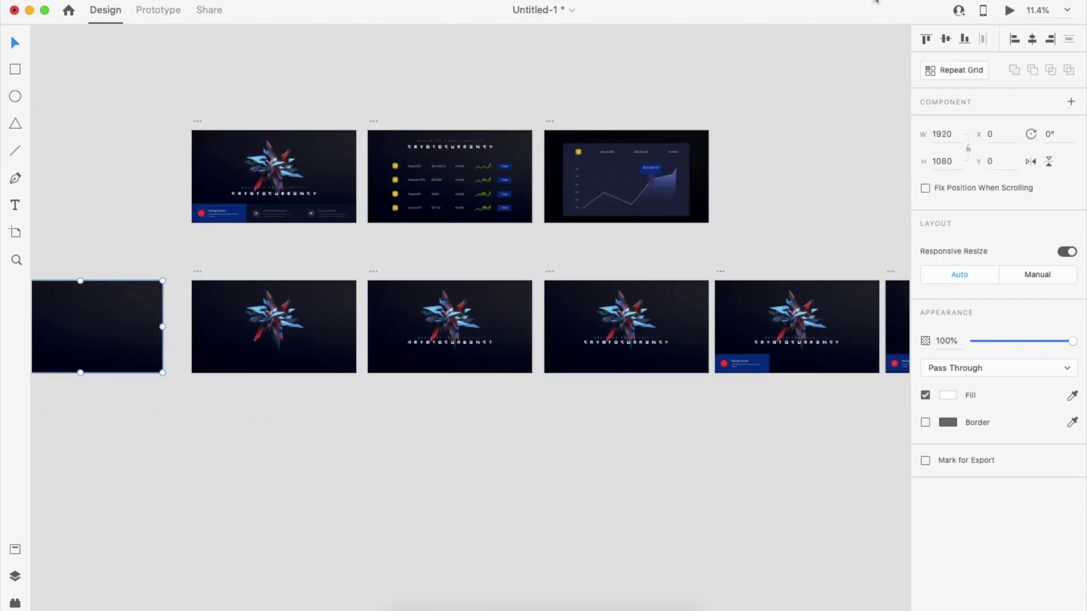
{"action": "left_click", "coordinate": [1010, 10]}
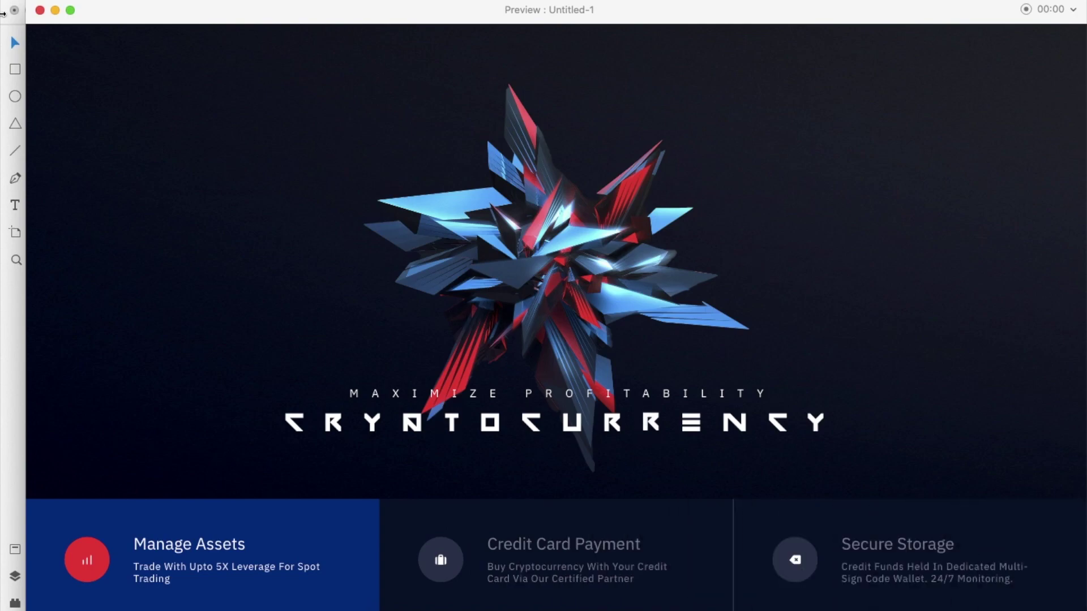
{"action": "left_click", "coordinate": [39, 10]}
{"action": "left_click", "coordinate": [474, 372]}
{"action": "left_click", "coordinate": [481, 381]}
{"action": "left_click", "coordinate": [570, 372]}
{"action": "left_click", "coordinate": [572, 382]}
{"action": "left_click", "coordinate": [573, 371]}
{"action": "left_click", "coordinate": [579, 405]}
{"action": "left_click", "coordinate": [579, 367]}
{"action": "left_click", "coordinate": [578, 389]}
{"action": "left_click", "coordinate": [313, 372]}
{"action": "left_click", "coordinate": [313, 375]}
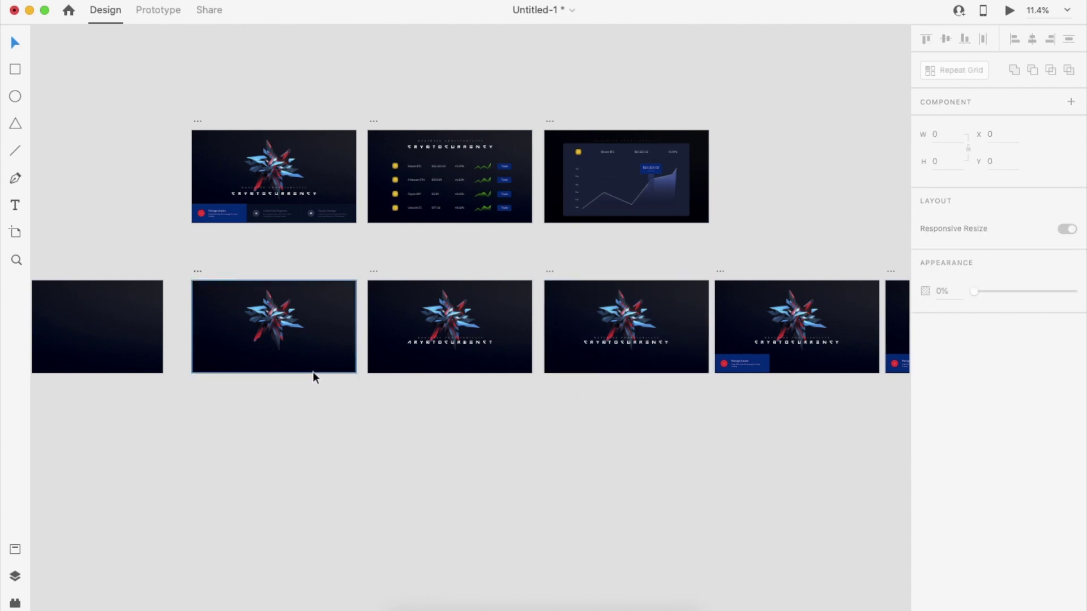
Step: Replay the prototype from its starting artboard to check the rolling T and R letters
{"action": "scroll", "coordinate": [312, 372], "scroll_direction": "left", "scroll_amount": 5}
{"action": "left_click", "coordinate": [309, 370]}
{"action": "left_click", "coordinate": [1009, 10]}
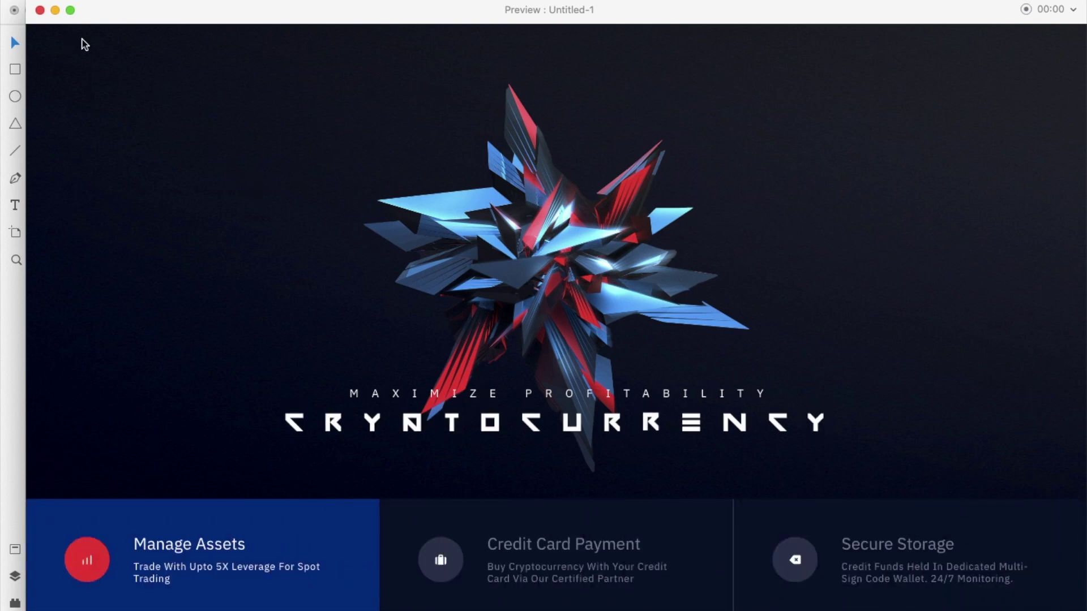
{"action": "left_click", "coordinate": [40, 10]}
Step: Show the hidden title group on Cryptocurrency – animation – 3 at 100% opacity and try to adjust it
{"action": "scroll", "coordinate": [263, 269], "scroll_direction": "down", "scroll_amount": 5}
{"action": "left_click", "coordinate": [574, 393]}
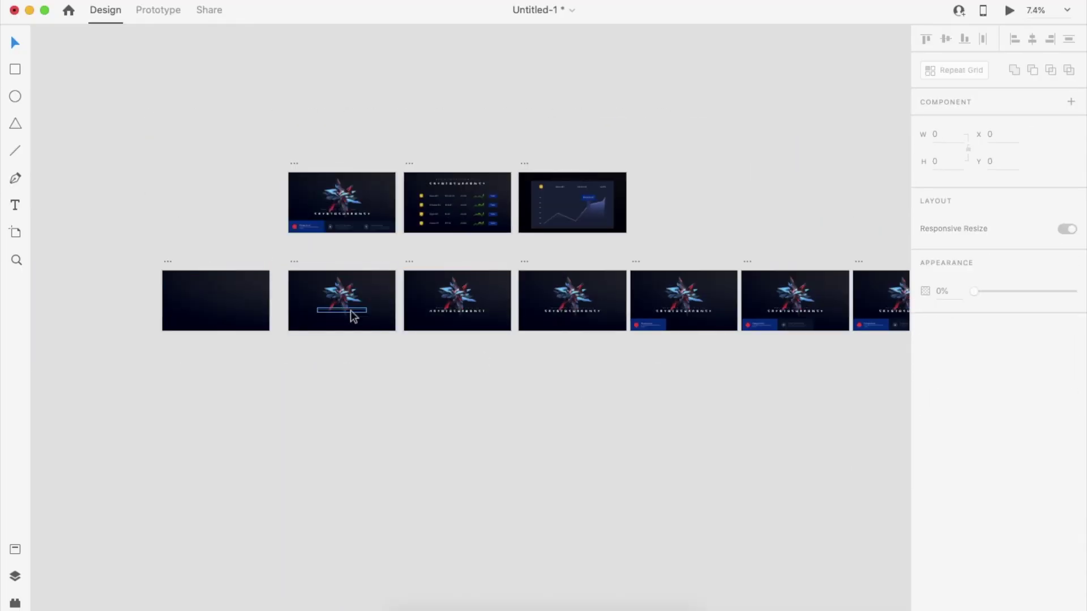
{"action": "left_click", "coordinate": [351, 310]}
{"action": "scroll", "coordinate": [351, 310], "scroll_direction": "up", "scroll_amount": 5}
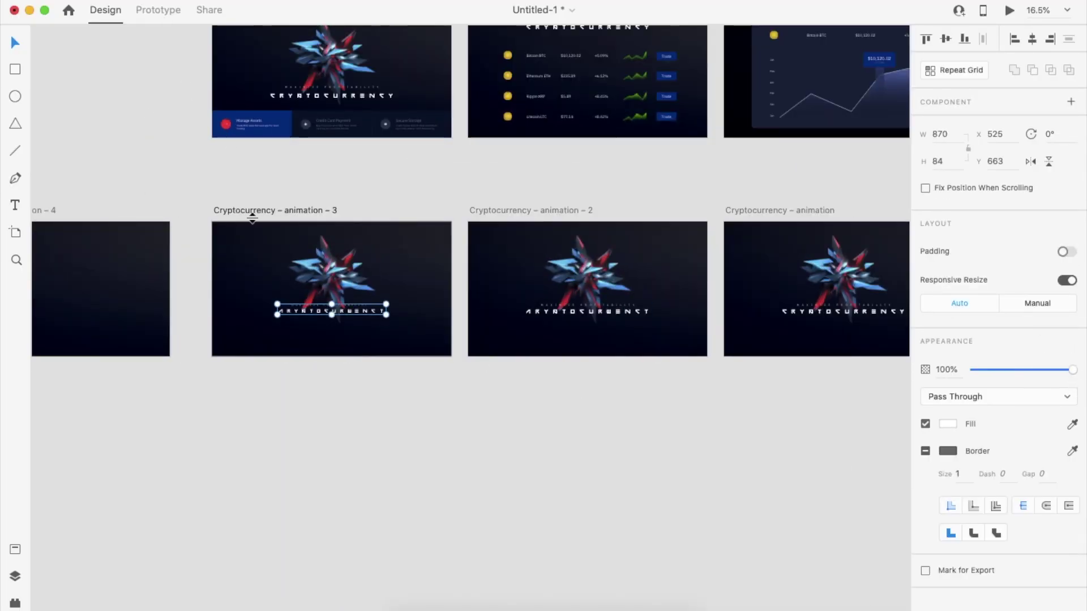
{"action": "scroll", "coordinate": [256, 259], "scroll_direction": "up", "scroll_amount": 5}
{"action": "double_click", "coordinate": [528, 419]}
{"action": "left_click_drag", "start_coordinate": [661, 432], "coordinate": [721, 436]}
{"action": "key", "text": "super+z"}
Step: Hide the title group on Cryptocurrency – animation – 3 by lowering its opacity to 0%
{"action": "scroll", "coordinate": [539, 436], "scroll_direction": "up", "scroll_amount": 4}
{"action": "double_click", "coordinate": [699, 410]}
{"action": "key", "text": "Escape"}
{"action": "left_click", "coordinate": [946, 345]}
{"action": "left_click", "coordinate": [946, 378]}
{"action": "left_click", "coordinate": [737, 375]}
{"action": "left_click", "coordinate": [624, 376]}
{"action": "left_click", "coordinate": [619, 385]}
{"action": "left_click_drag", "start_coordinate": [1071, 369], "coordinate": [972, 370]}
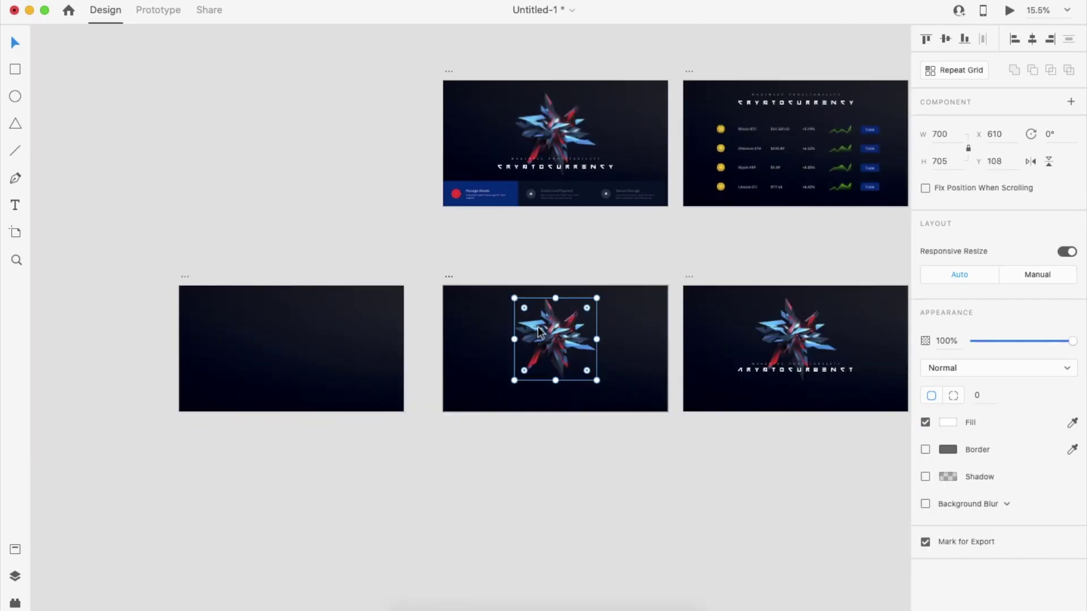
Step: Preview the title and card reveal, and review the row of animation artboards
{"action": "key", "text": "super+Return"}
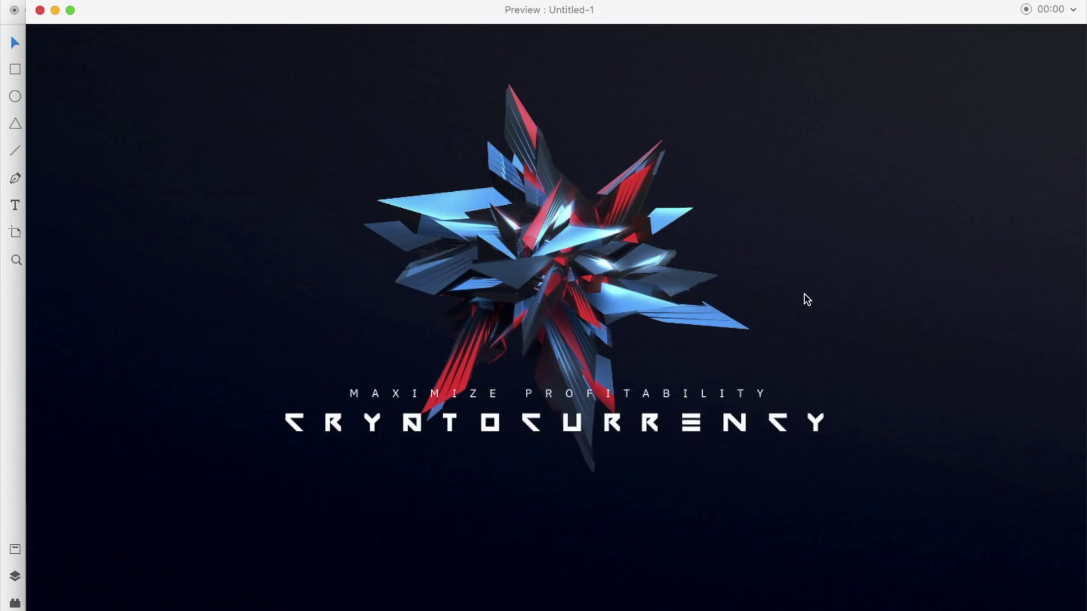
{"action": "left_click", "coordinate": [40, 10]}
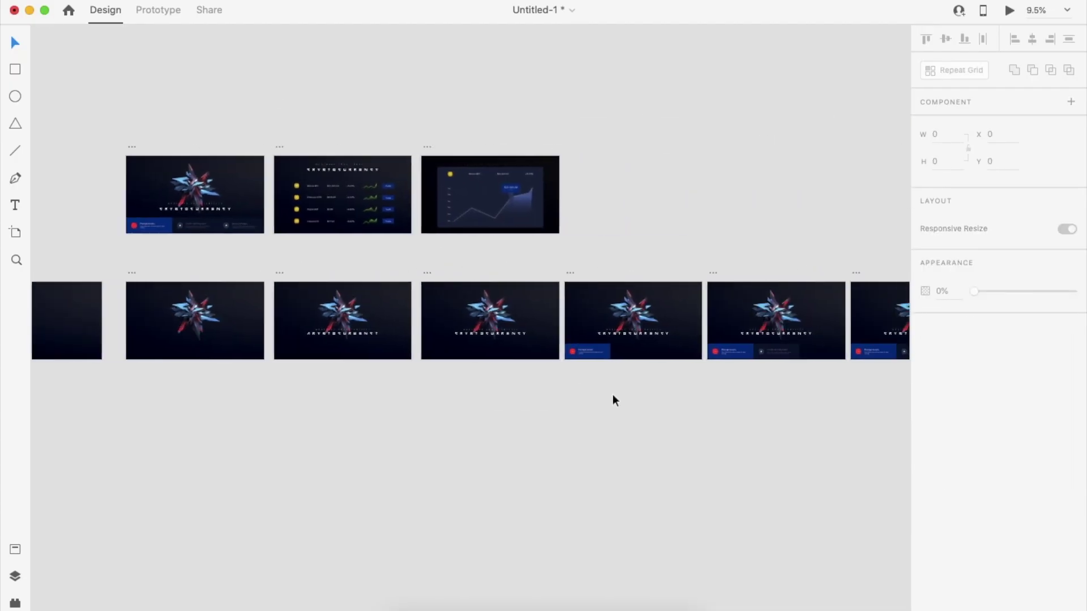
{"action": "scroll", "coordinate": [613, 400], "scroll_direction": "right", "scroll_amount": 5}
{"action": "scroll", "coordinate": [613, 399], "scroll_direction": "left", "scroll_amount": 3}
{"action": "scroll", "coordinate": [763, 267], "scroll_direction": "down", "scroll_amount": 3}
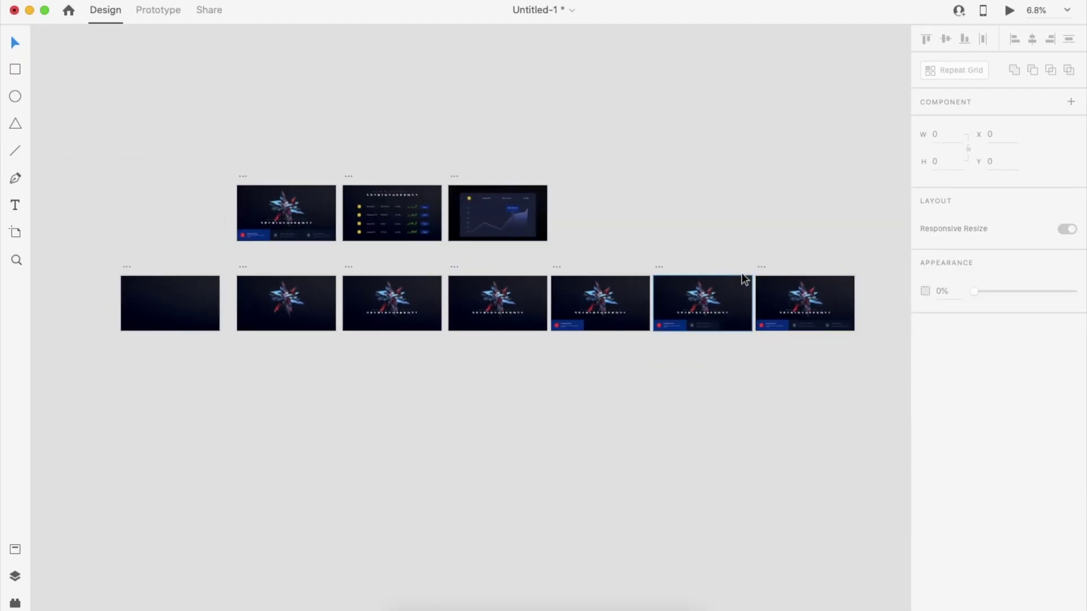
Step: Select and copy the full contents of the cryptocurrency price list artboard, including its background
{"action": "left_click", "coordinate": [761, 264]}
{"action": "left_click", "coordinate": [415, 215]}
{"action": "scroll", "coordinate": [345, 165], "scroll_direction": "up", "scroll_amount": 3}
{"action": "left_click", "coordinate": [347, 181]}
{"action": "left_click_drag", "start_coordinate": [346, 182], "coordinate": [504, 266]}
{"action": "key", "text": "super+z"}
{"action": "left_click", "coordinate": [345, 219]}
{"action": "key", "text": "super+l"}
{"action": "left_click", "coordinate": [347, 159]}
{"action": "left_click_drag", "start_coordinate": [348, 164], "coordinate": [472, 284]}
{"action": "left_click", "coordinate": [542, 285]}
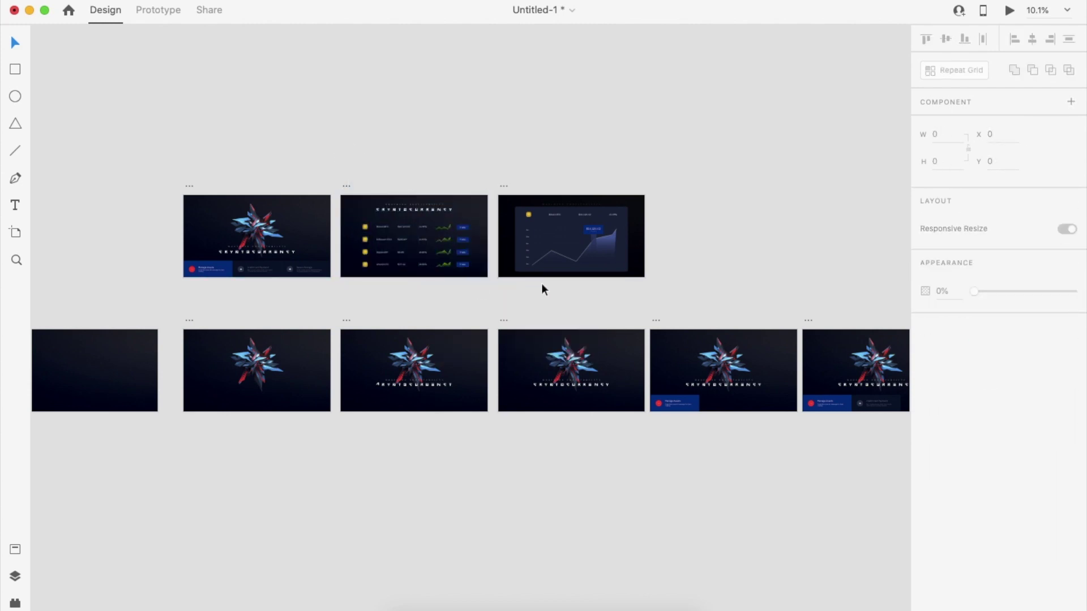
Step: Paste the price list contents into Cryptocurrency – animation – 6, group them and move the group above the artboard
{"action": "scroll", "coordinate": [731, 347], "scroll_direction": "right", "scroll_amount": 9}
{"action": "left_click", "coordinate": [499, 369]}
{"action": "key", "text": "super+v"}
{"action": "key", "text": "super+g"}
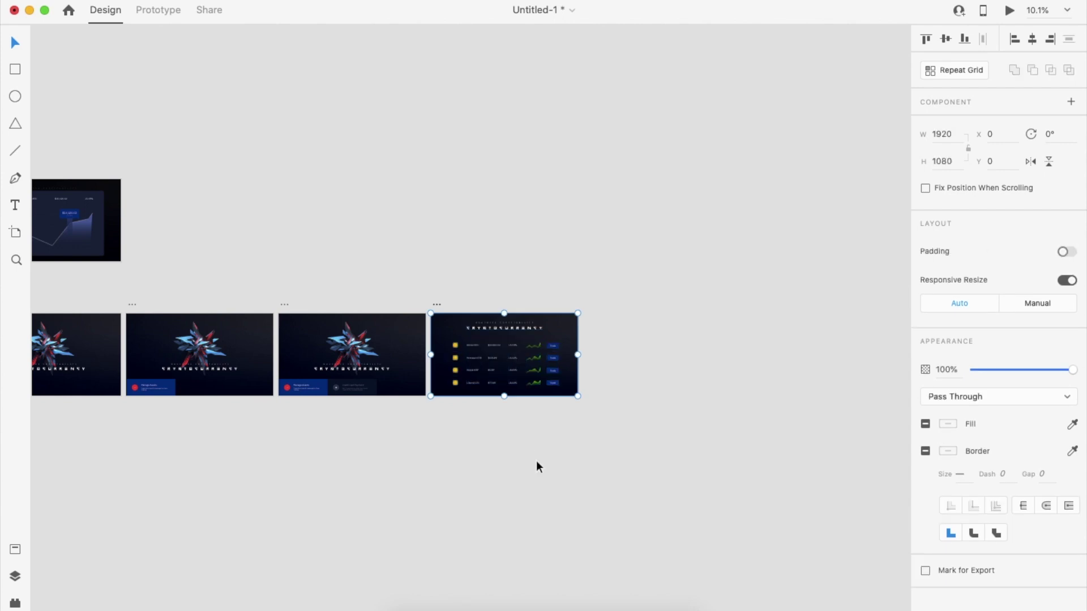
{"action": "left_click_drag", "start_coordinate": [501, 333], "coordinate": [512, 211]}
{"action": "left_click", "coordinate": [503, 333]}
Step: Duplicate the Cryptocurrency – animation – 6 artboard to its right
{"action": "scroll", "coordinate": [503, 332], "scroll_direction": "up", "scroll_amount": 3}
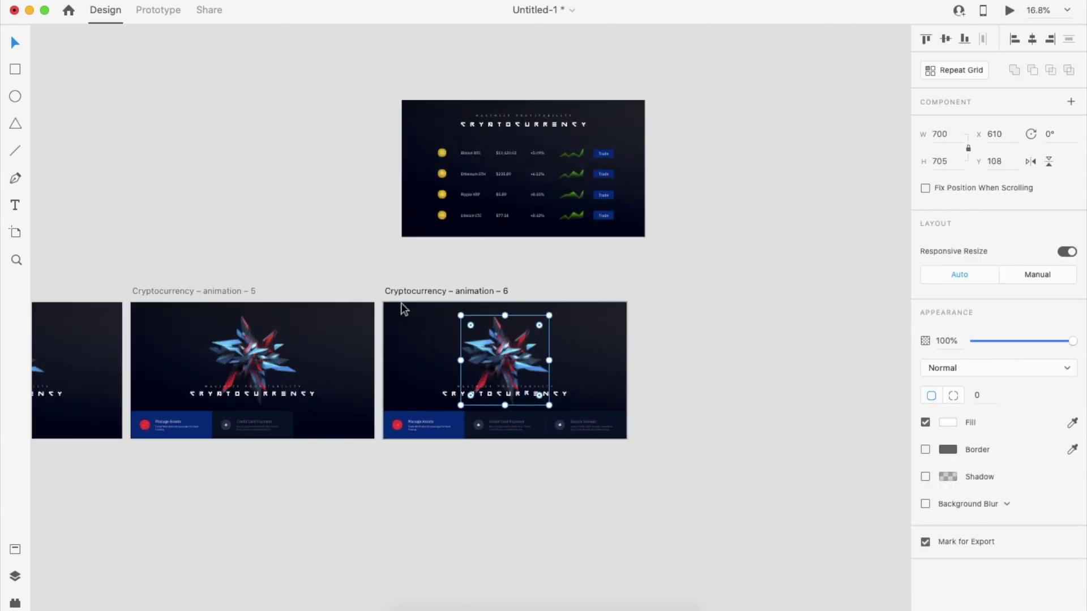
{"action": "left_click", "coordinate": [420, 290]}
{"action": "left_click_drag", "start_coordinate": [420, 290], "coordinate": [836, 443]}
{"action": "left_click", "coordinate": [688, 271]}
{"action": "scroll", "coordinate": [688, 271], "scroll_direction": "right", "scroll_amount": 3}
{"action": "left_click", "coordinate": [837, 443]}
Step: Delete the pasted price list group from above the animation artboards
{"action": "left_click_drag", "start_coordinate": [535, 224], "coordinate": [725, 513]}
{"action": "left_click", "coordinate": [853, 395]}
{"action": "left_click", "coordinate": [386, 279]}
{"action": "left_click", "coordinate": [404, 205]}
{"action": "key", "text": "Delete"}
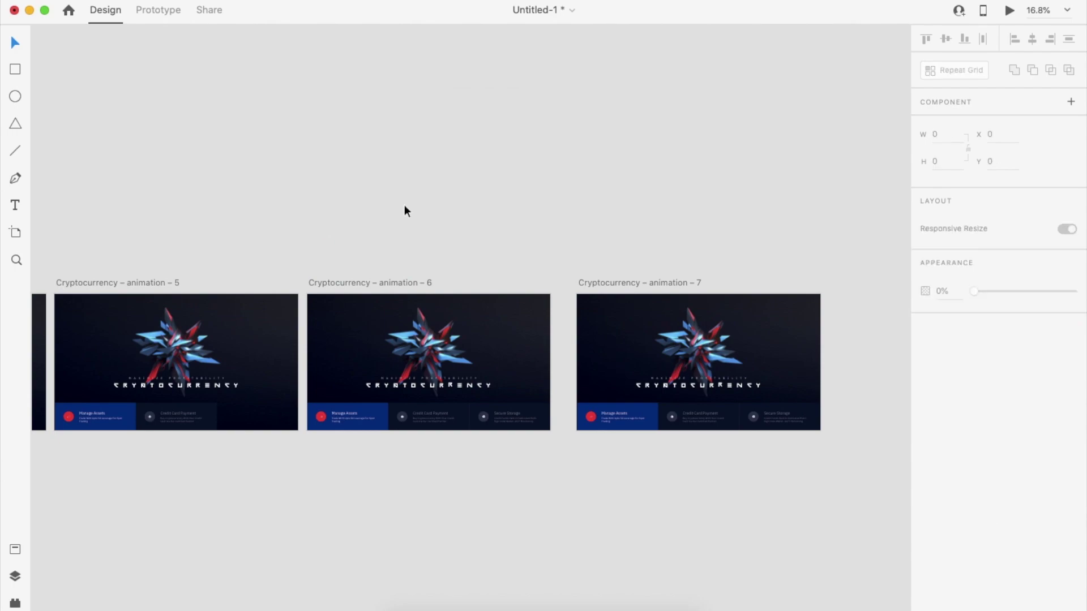
Step: Preview the prototype from Cryptocurrency – animation – 5 to watch the last card and rolling letters
{"action": "scroll", "coordinate": [404, 211], "scroll_direction": "down", "scroll_amount": 3}
{"action": "left_click", "coordinate": [1010, 10]}
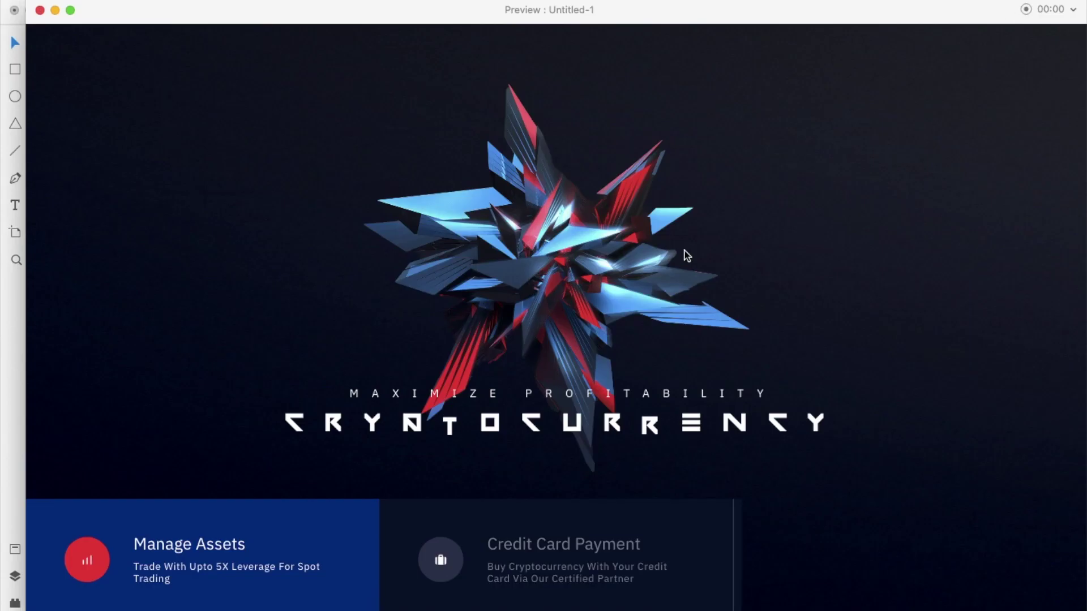
{"action": "left_click", "coordinate": [39, 10]}
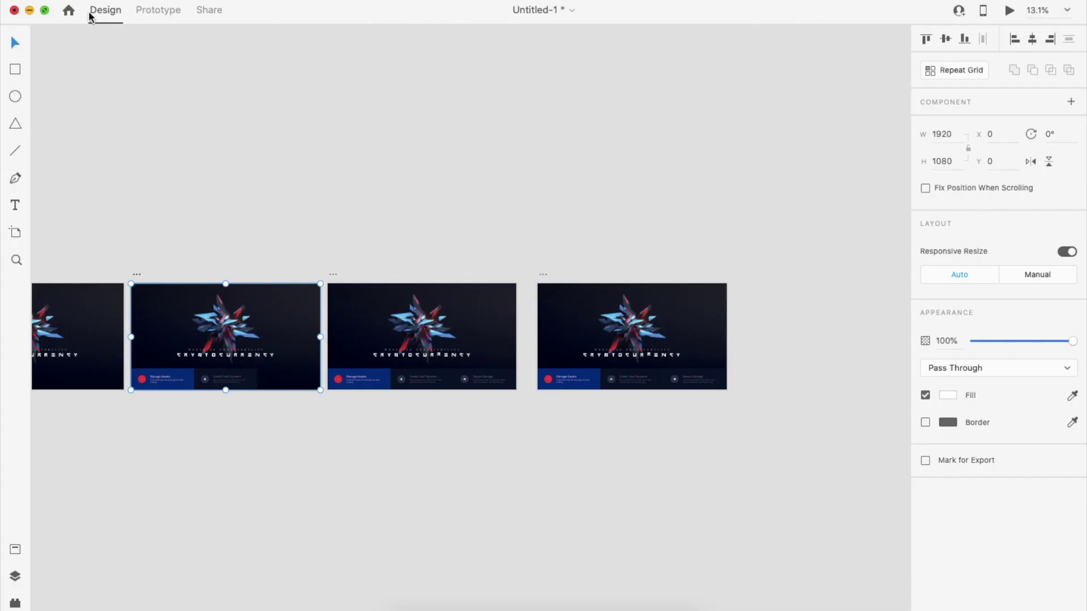
Step: Link Cryptocurrency – animation – 6 to – 7 with a Time trigger, 0 s delay, Auto-Animate, Ease In-Out and 1.5 s duration, and preview it
{"action": "left_click", "coordinate": [332, 277]}
{"action": "left_click", "coordinate": [159, 10]}
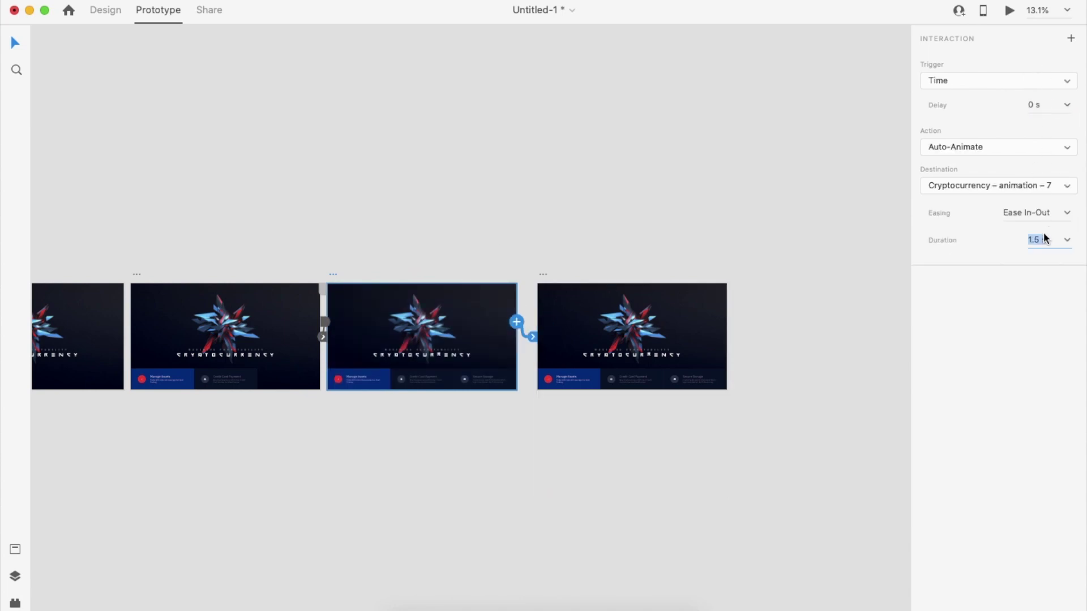
{"action": "left_click", "coordinate": [1009, 10]}
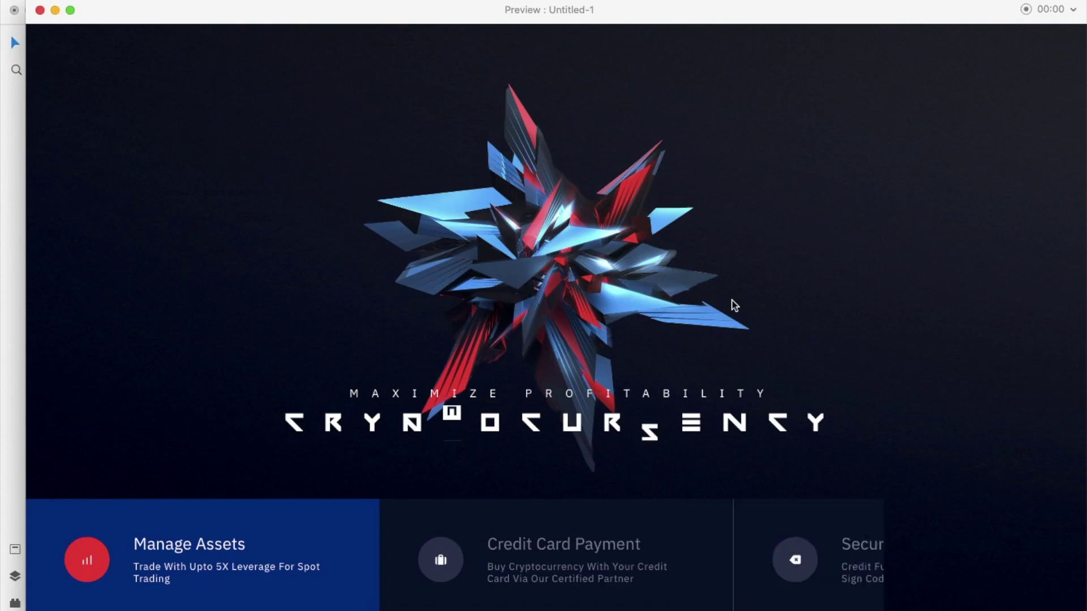
{"action": "left_click", "coordinate": [40, 11]}
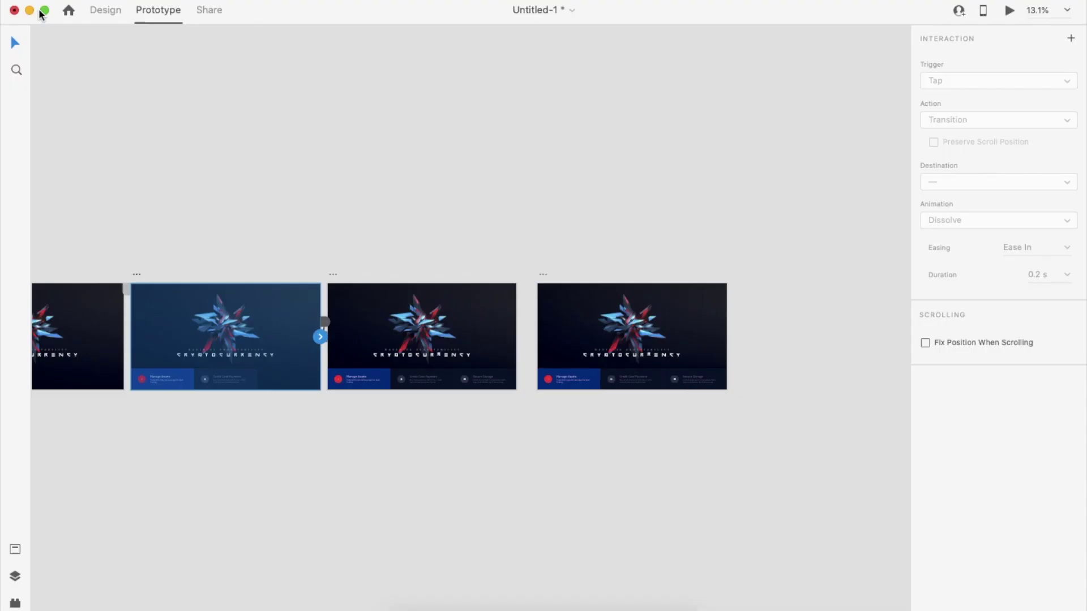
Step: Duplicate the Cryptocurrency – animation – 7 artboard to its right
{"action": "left_click", "coordinate": [545, 277]}
{"action": "left_click", "coordinate": [114, 15]}
{"action": "left_click_drag", "start_coordinate": [546, 273], "coordinate": [695, 271]}
{"action": "left_click", "coordinate": [747, 242]}
Step: Hide the star, title and feature cards in the upper half of Cryptocurrency – animation – 8
{"action": "scroll", "coordinate": [747, 242], "scroll_direction": "right", "scroll_amount": 3}
{"action": "left_click", "coordinate": [633, 345]}
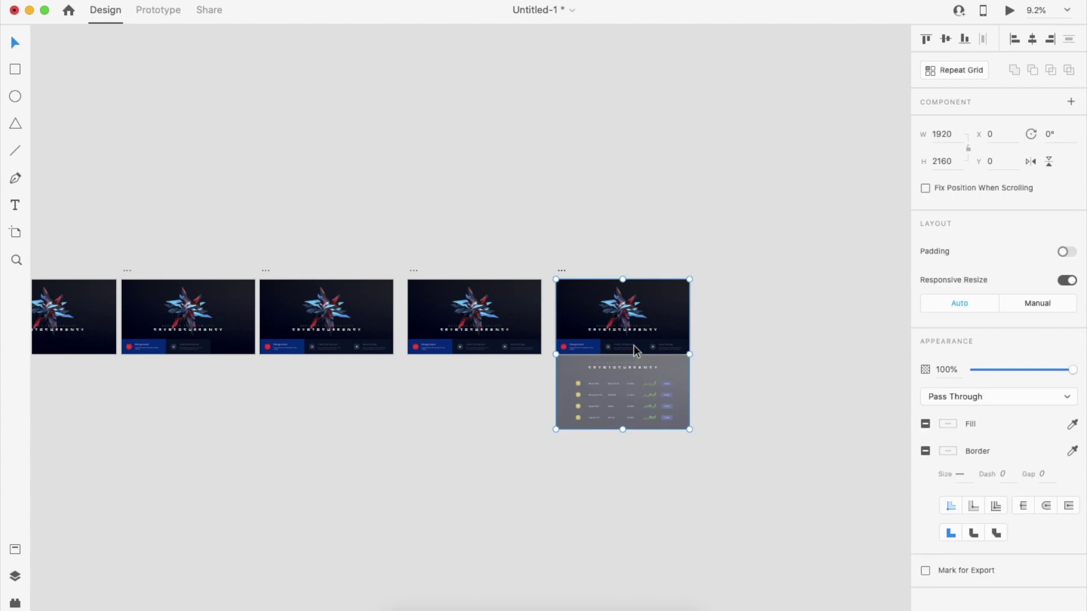
{"action": "double_click", "coordinate": [634, 345]}
{"action": "scroll", "coordinate": [633, 345], "scroll_direction": "up", "scroll_amount": 5}
{"action": "left_click", "coordinate": [665, 379]}
{"action": "left_click_drag", "start_coordinate": [614, 361], "coordinate": [613, 223]}
{"action": "double_click", "coordinate": [613, 366]}
{"action": "left_click", "coordinate": [625, 365]}
{"action": "left_click_drag", "start_coordinate": [625, 367], "coordinate": [619, 218]}
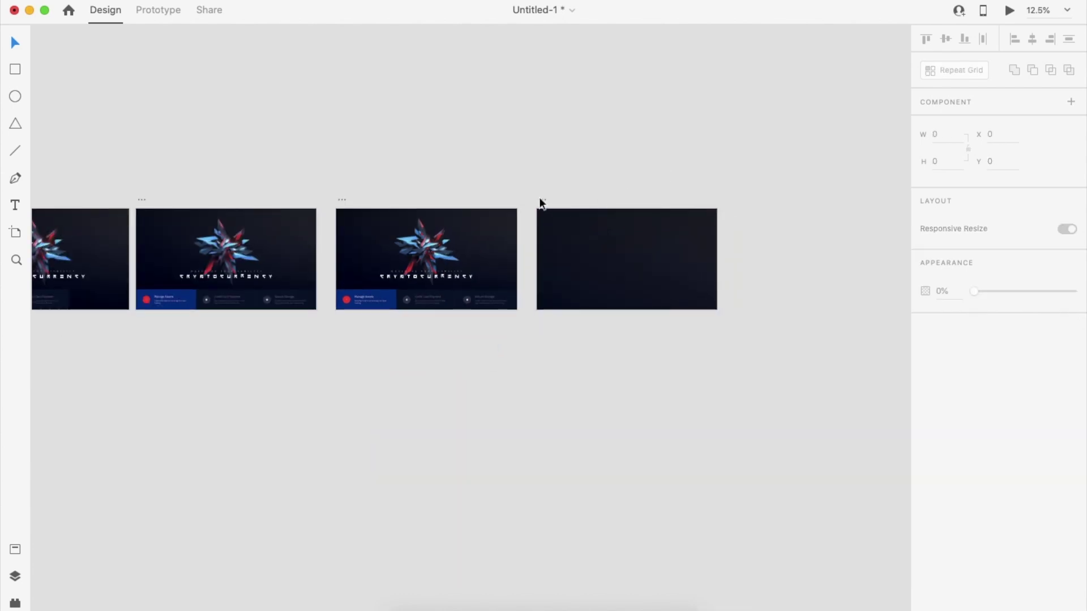
Step: Duplicate the emptied Cryptocurrency – animation – 8 artboard to its right
{"action": "left_click_drag", "start_coordinate": [540, 198], "coordinate": [743, 200]}
{"action": "scroll", "coordinate": [743, 200], "scroll_direction": "right", "scroll_amount": 4}
{"action": "left_click", "coordinate": [628, 270]}
{"action": "left_click", "coordinate": [629, 333]}
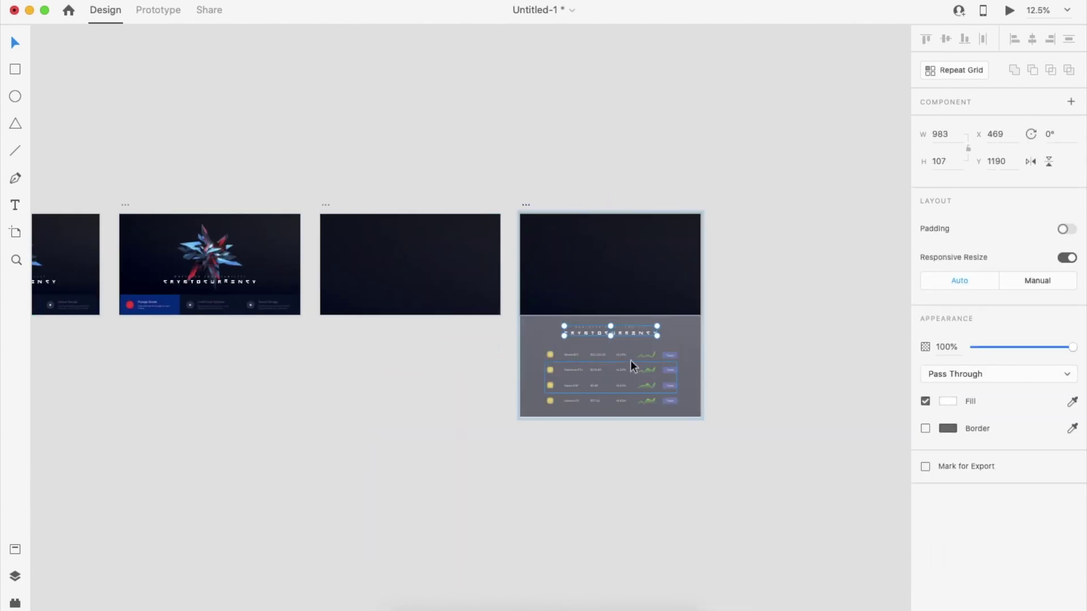
{"action": "key", "text": "super+a"}
{"action": "left_click", "coordinate": [742, 345]}
{"action": "left_click", "coordinate": [616, 290]}
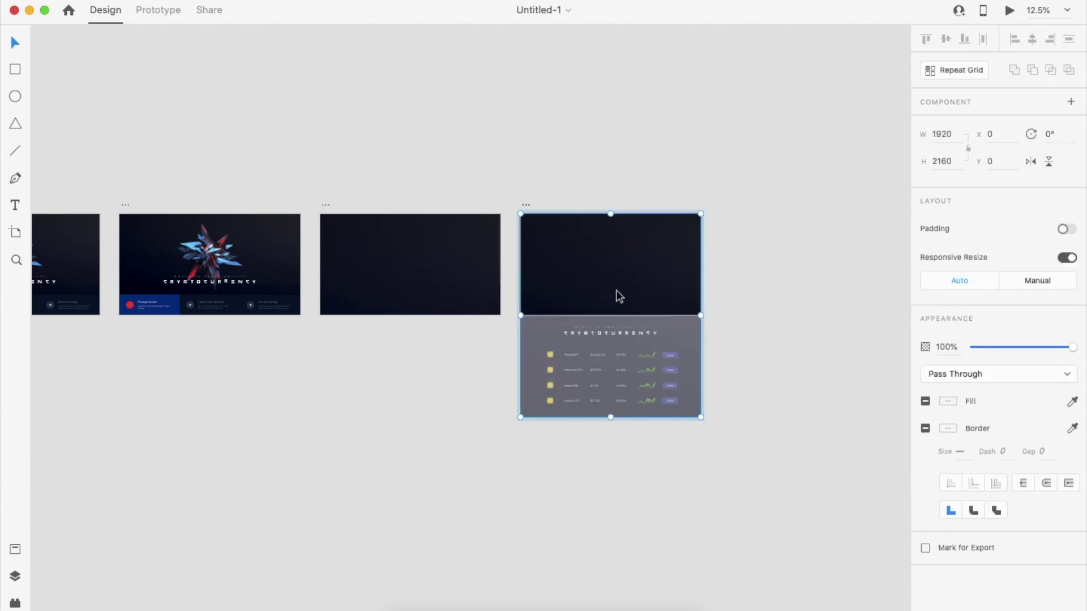
{"action": "left_click", "coordinate": [620, 327]}
{"action": "left_click", "coordinate": [621, 354], "text": "shift"}
{"action": "left_click", "coordinate": [647, 356], "text": "shift"}
{"action": "left_click", "coordinate": [670, 360], "text": "shift"}
{"action": "scroll", "coordinate": [670, 366], "scroll_direction": "up", "scroll_amount": 5}
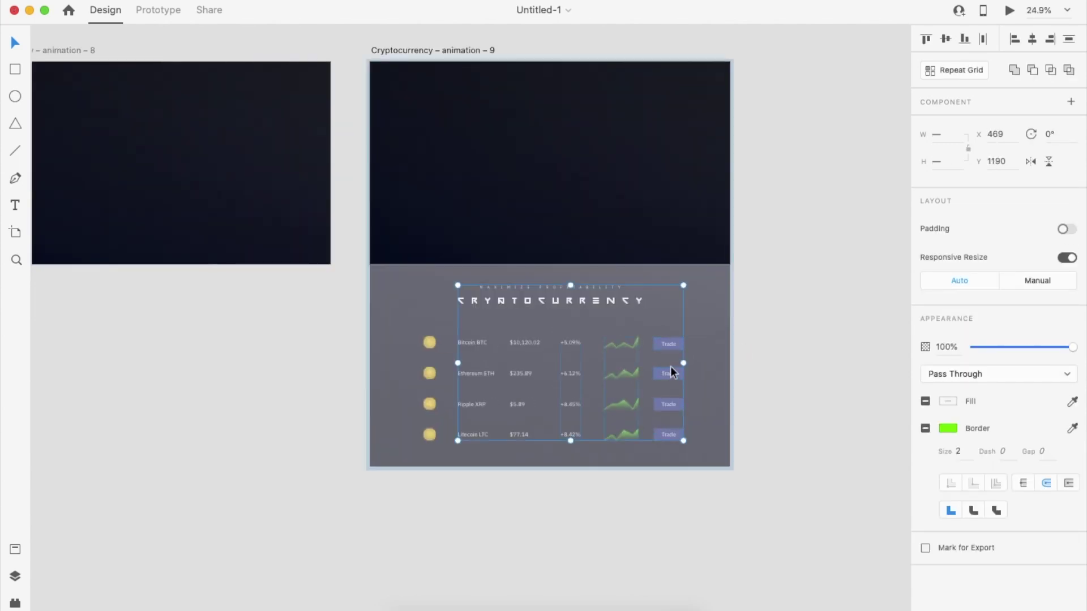
{"action": "left_click_drag", "start_coordinate": [320, 327], "coordinate": [749, 439]}
{"action": "left_click", "coordinate": [726, 451], "text": "shift"}
{"action": "key", "text": "shift+Up"}
{"action": "key", "text": "shift+Up"}
{"action": "key", "text": "shift+Up"}
{"action": "key", "text": "shift+Up"}
{"action": "key", "text": "shift+Up"}
{"action": "key", "text": "super+z"}
{"action": "left_click", "coordinate": [573, 371], "text": "shift"}
{"action": "key", "text": "shift+Up"}
{"action": "key", "text": "shift+Up"}
{"action": "key", "text": "shift+Up"}
{"action": "key", "text": "shift+Up"}
{"action": "key", "text": "shift+Up"}
{"action": "key", "text": "shift+Up"}
{"action": "key", "text": "super+z"}
{"action": "left_click", "coordinate": [670, 370], "text": "shift"}
{"action": "left_click", "coordinate": [670, 344], "text": "shift"}
{"action": "key", "text": "shift+Up"}
{"action": "key", "text": "shift+Up"}
{"action": "key", "text": "shift+Up"}
{"action": "key", "text": "shift+Up"}
{"action": "key", "text": "shift+Up"}
{"action": "key", "text": "shift+Up"}
{"action": "key", "text": "shift+Up"}
{"action": "key", "text": "shift+Up"}
{"action": "key", "text": "shift+Up"}
{"action": "key", "text": "shift+Up"}
{"action": "key", "text": "shift+Up"}
{"action": "key", "text": "shift+Up"}
{"action": "key", "text": "shift+Up"}
{"action": "key", "text": "shift+Up"}
{"action": "key", "text": "shift+Up"}
{"action": "key", "text": "shift+Up"}
{"action": "key", "text": "shift+Up"}
{"action": "key", "text": "shift+Up"}
{"action": "key", "text": "shift+Up"}
{"action": "key", "text": "shift+Up"}
{"action": "key", "text": "super+z"}
{"action": "left_click_drag", "start_coordinate": [771, 435], "coordinate": [389, 268]}
{"action": "key", "text": "shift+Up"}
{"action": "key", "text": "shift+Up"}
{"action": "key", "text": "shift+Up"}
{"action": "key", "text": "super+z"}
{"action": "left_click", "coordinate": [839, 402]}
Step: Move the page group in Cryptocurrency – animation – 9 up to Y -1080 to bring the price list into the artboard
{"action": "left_click", "coordinate": [565, 228]}
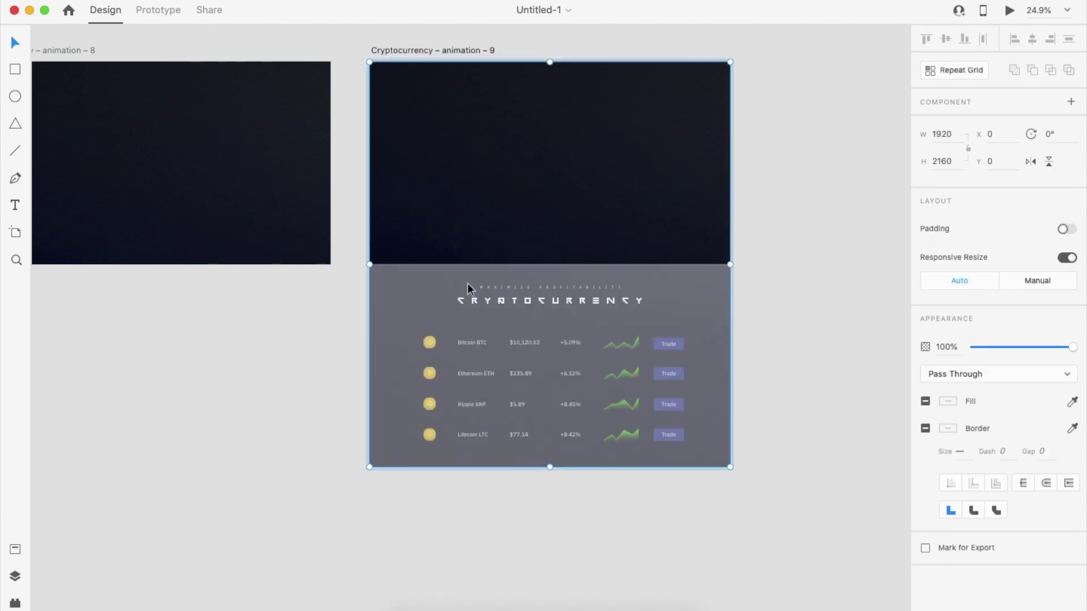
{"action": "left_click", "coordinate": [473, 199]}
{"action": "left_click_drag", "start_coordinate": [688, 184], "coordinate": [637, 216]}
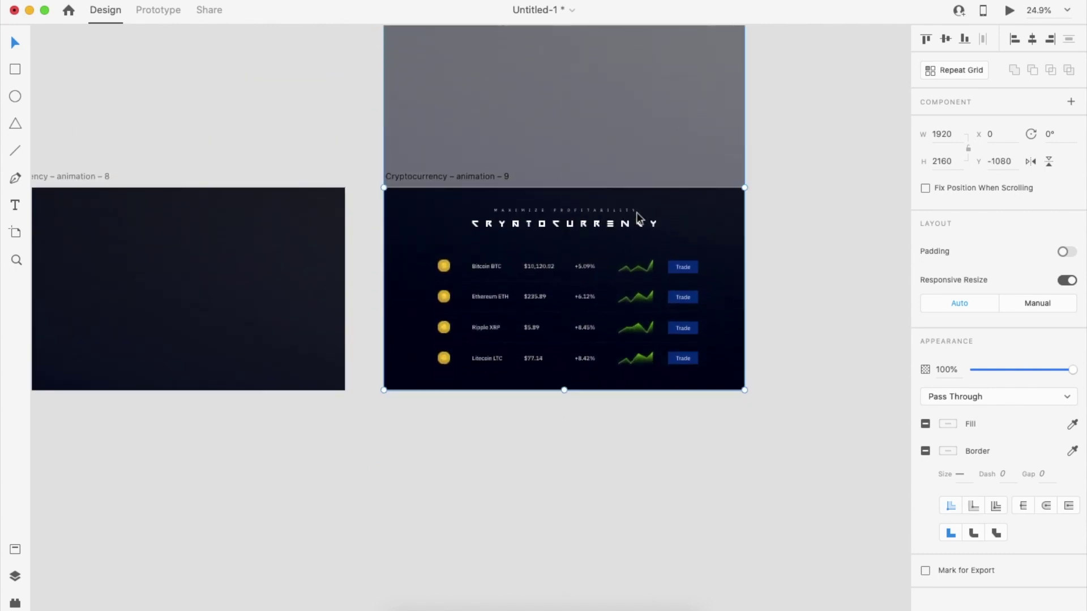
{"action": "left_click", "coordinate": [796, 290]}
Step: Link Cryptocurrency – animation – 7 to – 8 with a Tap trigger, Auto-Animate, Ease In-Out and 2.5 s duration
{"action": "scroll", "coordinate": [796, 290], "scroll_direction": "down", "scroll_amount": 5}
{"action": "left_click", "coordinate": [158, 226]}
{"action": "left_click", "coordinate": [164, 18]}
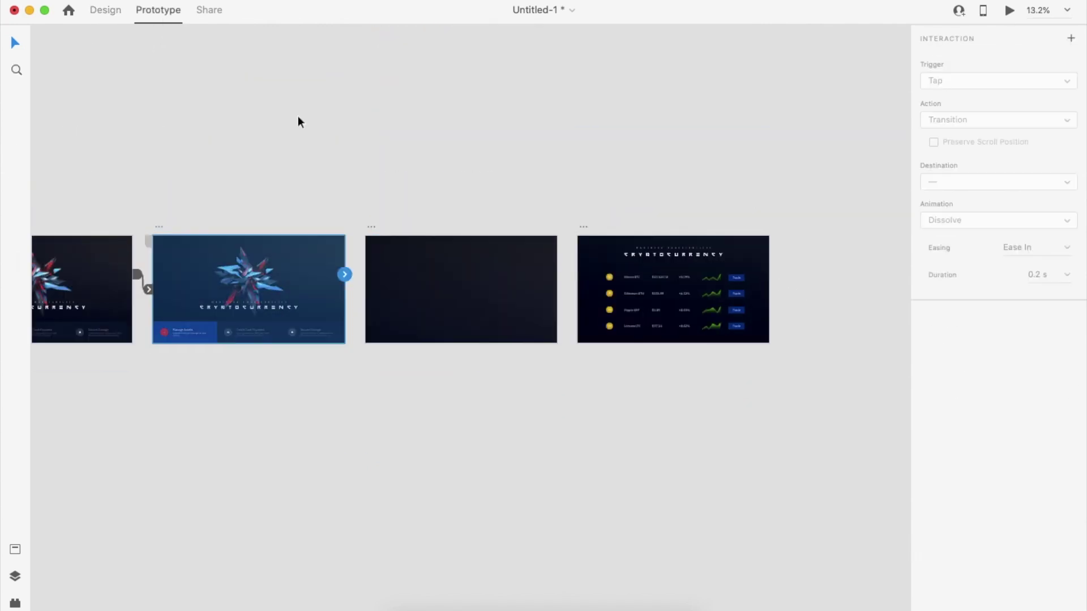
{"action": "left_click_drag", "start_coordinate": [342, 277], "coordinate": [390, 283]}
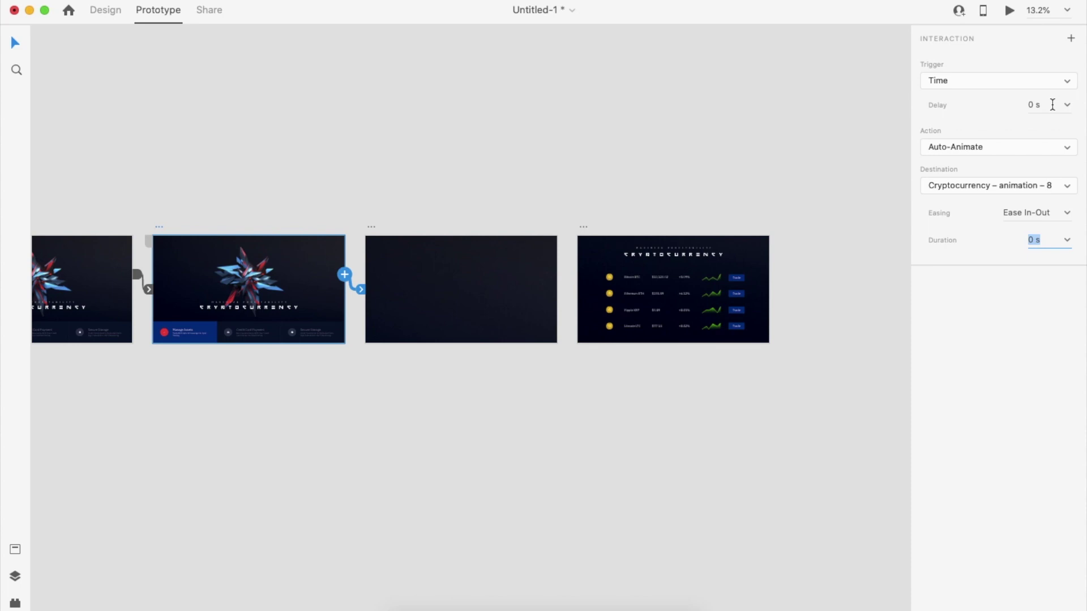
{"action": "left_click", "coordinate": [1022, 74]}
{"action": "left_click", "coordinate": [1016, 54]}
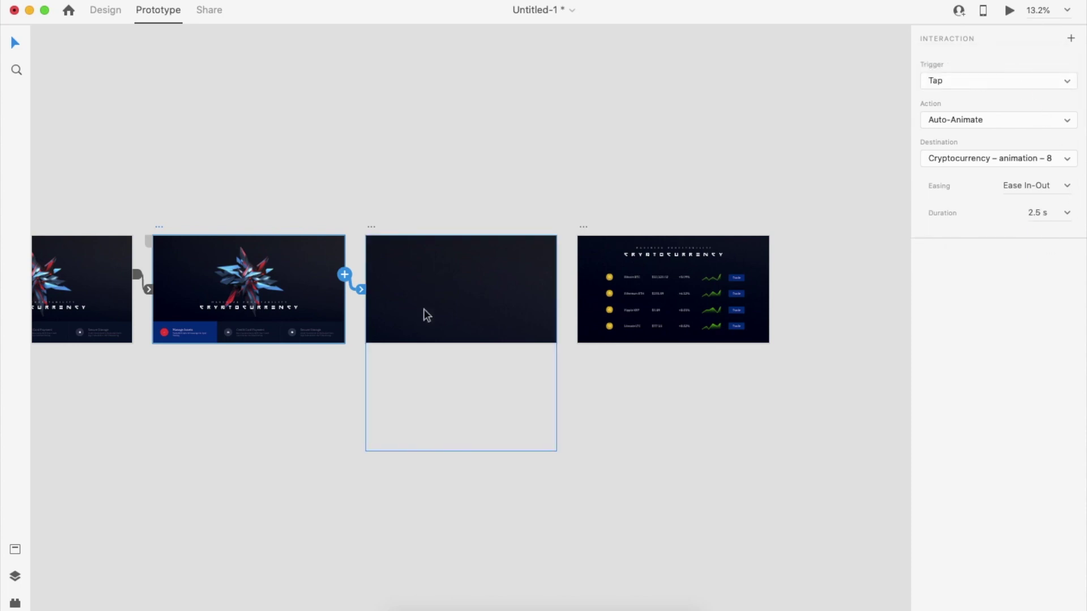
Step: Link Cryptocurrency – animation – 8 to – 9 with a Time trigger, Auto-Animate and Ease In-Out easing
{"action": "left_click", "coordinate": [396, 228]}
{"action": "left_click_drag", "start_coordinate": [557, 275], "coordinate": [610, 288]}
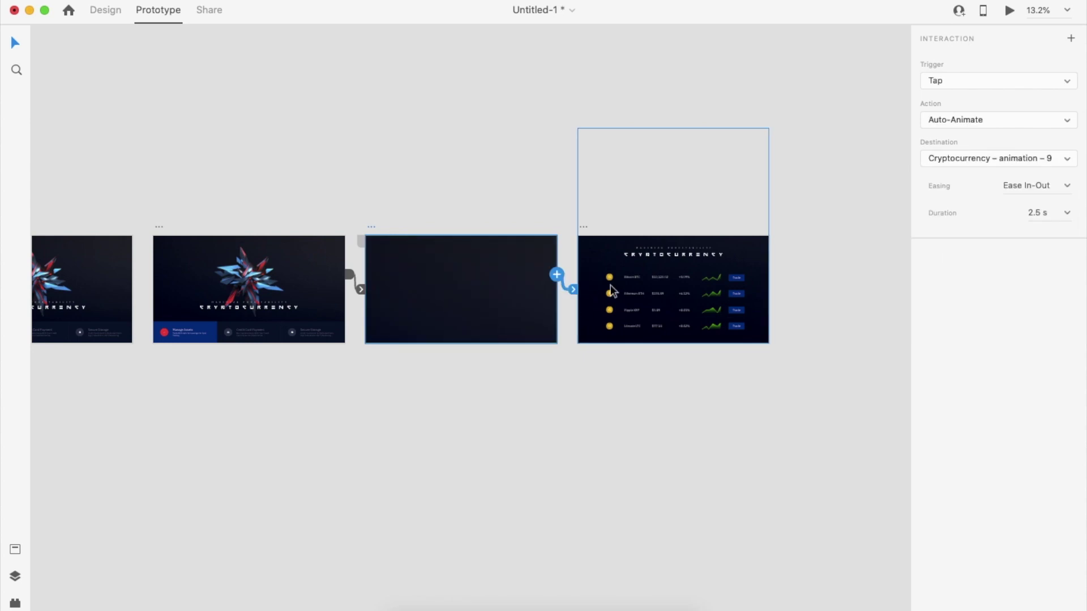
{"action": "left_click", "coordinate": [1017, 84]}
{"action": "left_click", "coordinate": [1011, 104]}
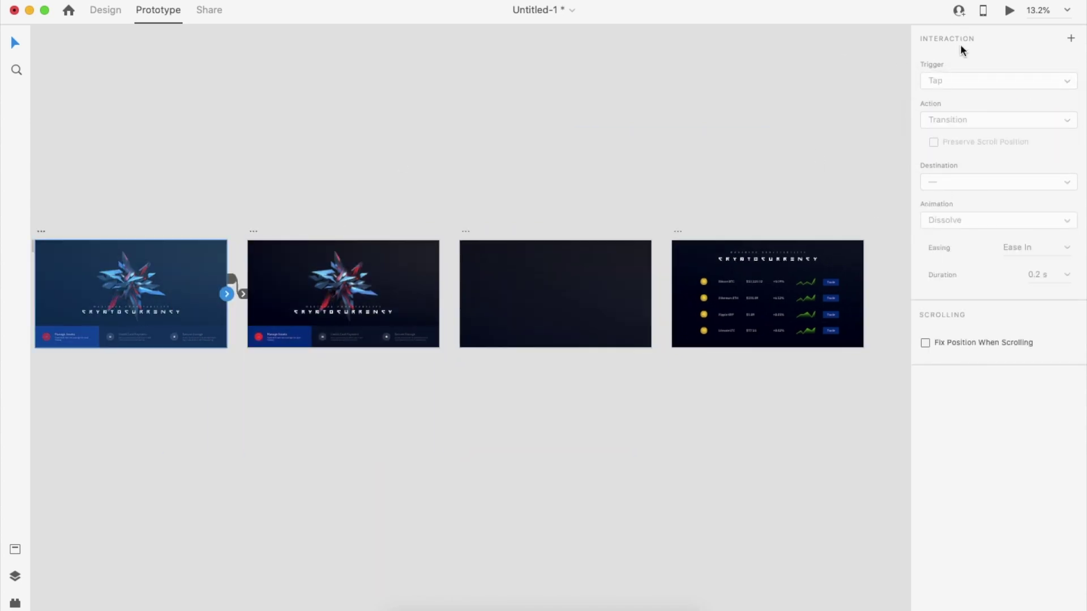
Step: Preview the prototype from Cryptocurrency – animation – 6 and trigger the tap transition towards the price list
{"action": "left_click", "coordinate": [1010, 11]}
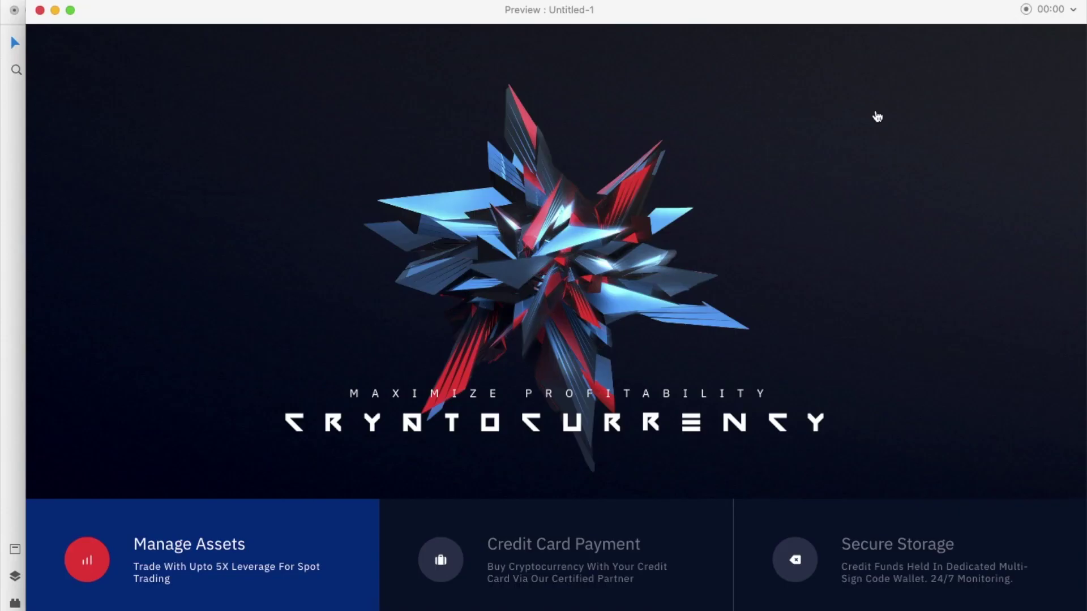
{"action": "left_click", "coordinate": [671, 361]}
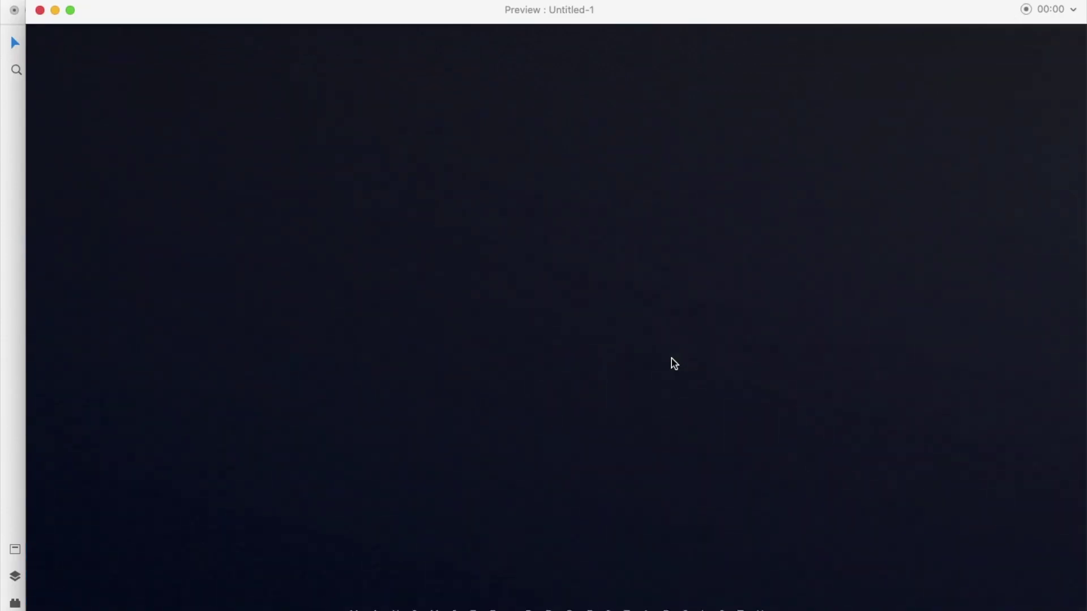
{"action": "left_click", "coordinate": [40, 10]}
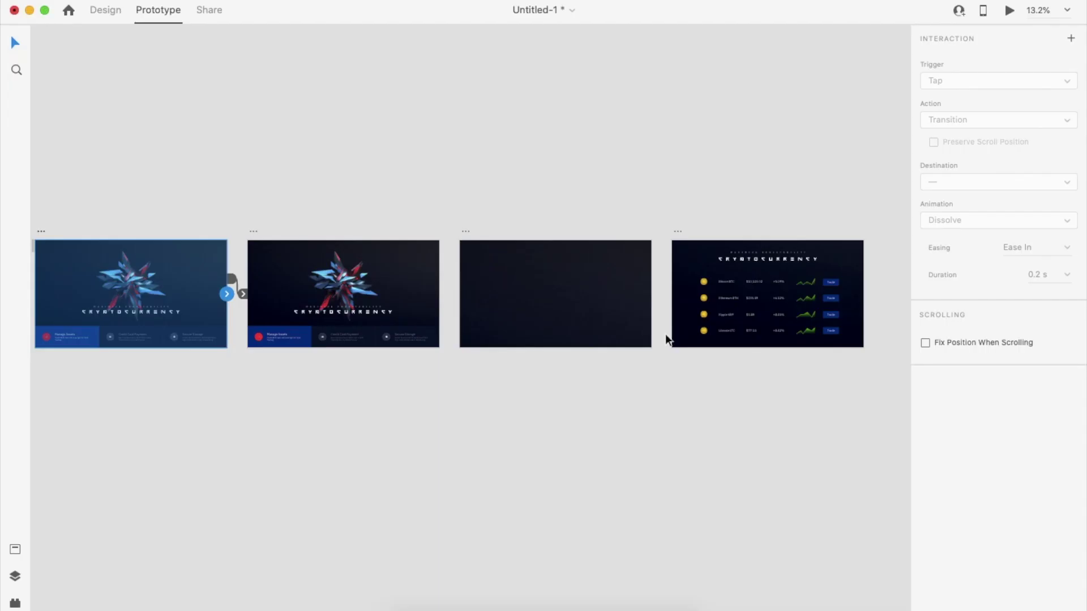
{"action": "left_click", "coordinate": [603, 296]}
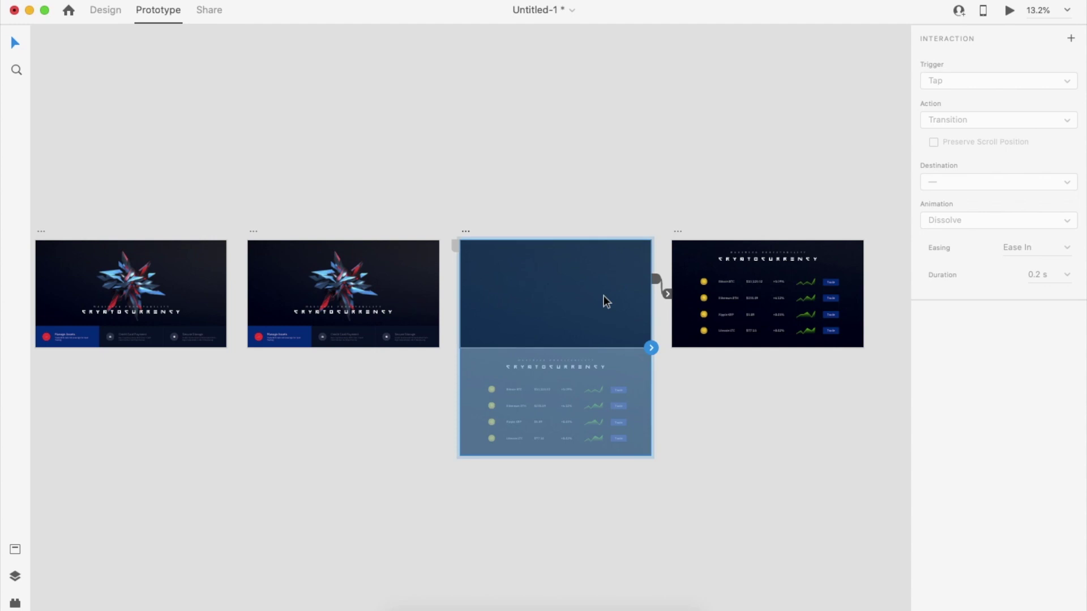
{"action": "left_click", "coordinate": [106, 10]}
{"action": "left_click_drag", "start_coordinate": [557, 242], "coordinate": [557, 336]}
{"action": "key", "text": "z"}
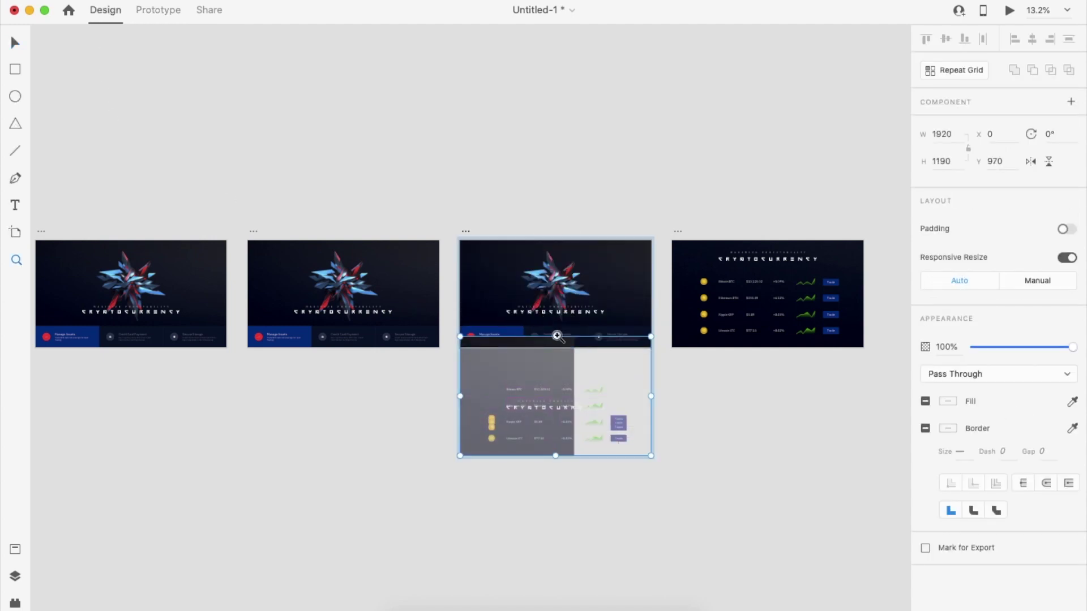
{"action": "key", "text": "v"}
Step: Undo the recent edits back to before the Cryptocurrency – animation – 8 contents were hidden and the artboard was duplicated
{"action": "key", "text": "super+z"}
{"action": "key", "text": "super+z"}
{"action": "key", "text": "super+z"}
{"action": "key", "text": "super+z"}
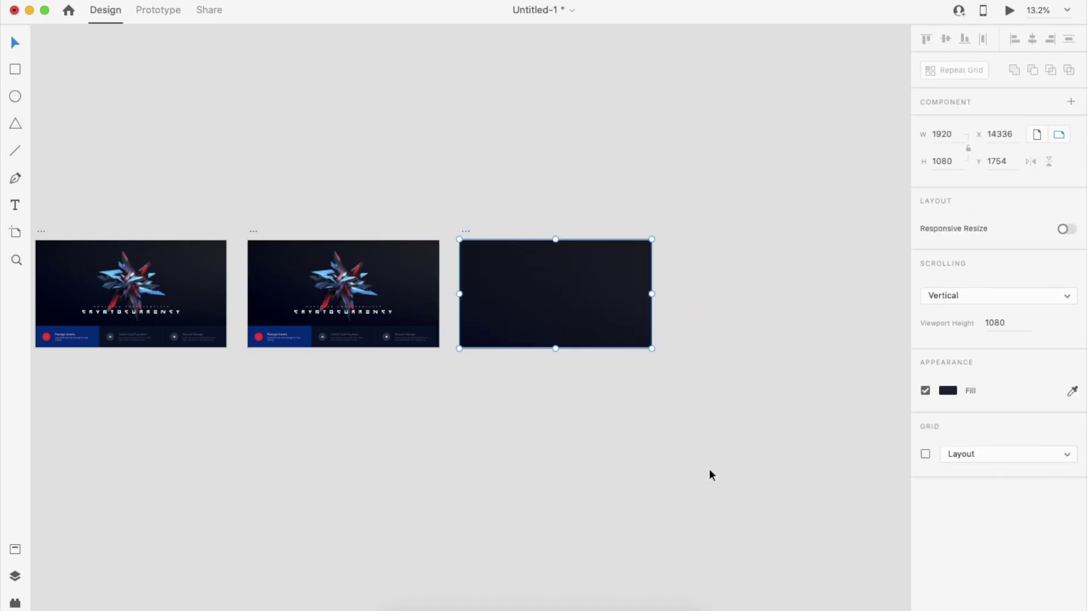
Step: Set the opacity of the background, star, title and feature cards in the upper half of Cryptocurrency – animation – 8 to 0%
{"action": "left_click", "coordinate": [709, 470]}
{"action": "double_click", "coordinate": [588, 307]}
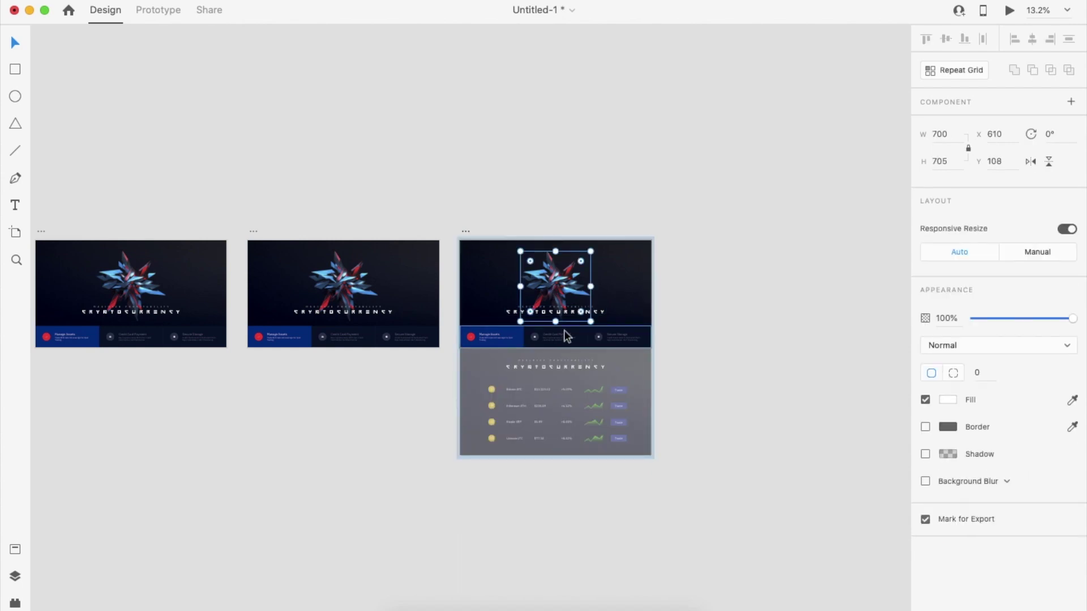
{"action": "left_click_drag", "start_coordinate": [476, 270], "coordinate": [623, 345]}
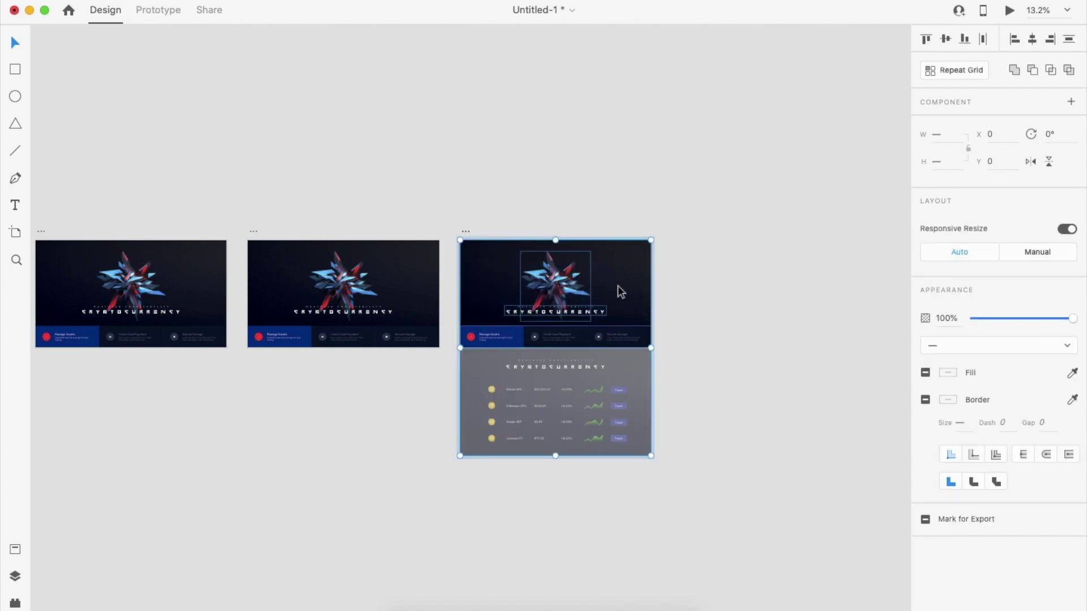
{"action": "scroll", "coordinate": [624, 288], "scroll_direction": "up", "scroll_amount": 5}
{"action": "left_click_drag", "start_coordinate": [1072, 318], "coordinate": [868, 332]}
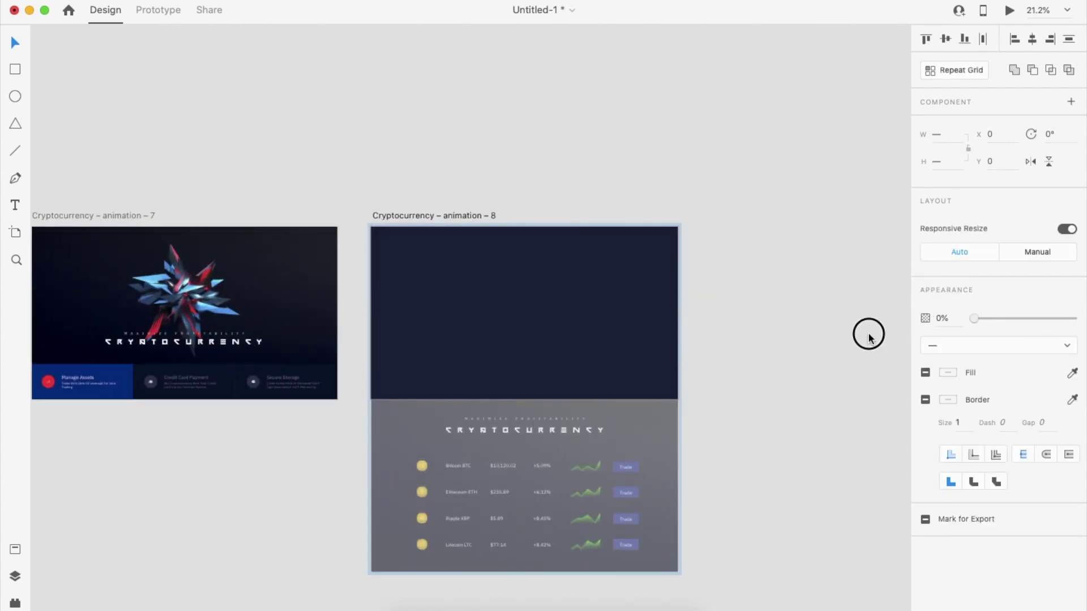
Step: Duplicate the Cryptocurrency – animation – 8 artboard with its faded contents to its right
{"action": "scroll", "coordinate": [694, 249], "scroll_direction": "down", "scroll_amount": 4}
{"action": "left_click_drag", "start_coordinate": [472, 222], "coordinate": [714, 221]}
{"action": "scroll", "coordinate": [714, 222], "scroll_direction": "right", "scroll_amount": 4}
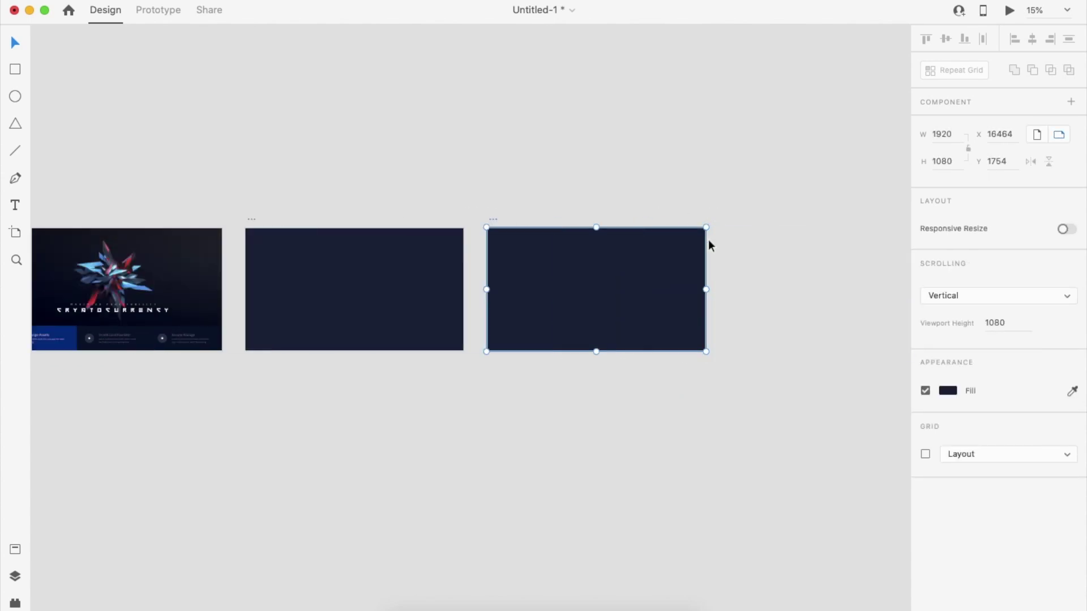
{"action": "double_click", "coordinate": [651, 320]}
{"action": "left_click_drag", "start_coordinate": [642, 396], "coordinate": [644, 277]}
{"action": "key", "text": "super+z"}
{"action": "left_click_drag", "start_coordinate": [670, 368], "coordinate": [670, 336]}
{"action": "key", "text": "super+z"}
Step: Move the whole page group in the new Cryptocurrency – animation – 9 artboard up to Y -1080, bringing in the price list
{"action": "left_click", "coordinate": [730, 371]}
{"action": "double_click", "coordinate": [603, 266]}
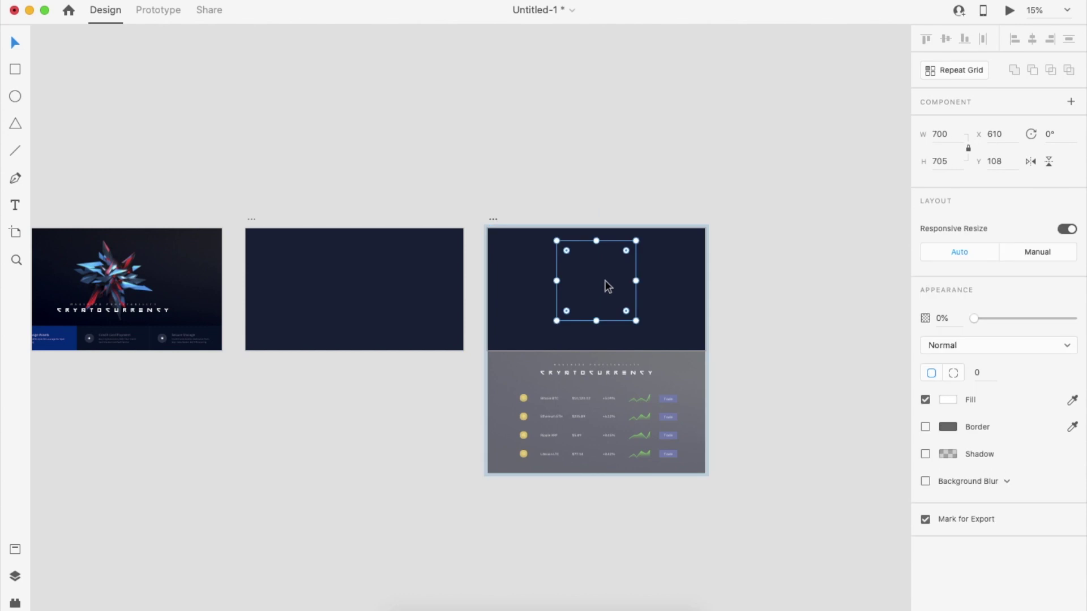
{"action": "left_click", "coordinate": [623, 392]}
{"action": "key", "text": "shift+Up"}
{"action": "key", "text": "shift+Up"}
{"action": "key", "text": "shift+Up"}
{"action": "key", "text": "shift+Up"}
{"action": "key", "text": "shift+Up"}
{"action": "key", "text": "shift+Up"}
{"action": "key", "text": "shift+Up"}
{"action": "key", "text": "shift+Up"}
{"action": "key", "text": "shift+Up"}
{"action": "key", "text": "shift+Up"}
{"action": "key", "text": "shift+Up"}
{"action": "key", "text": "shift+Up"}
{"action": "key", "text": "shift+Up"}
{"action": "key", "text": "shift+Up"}
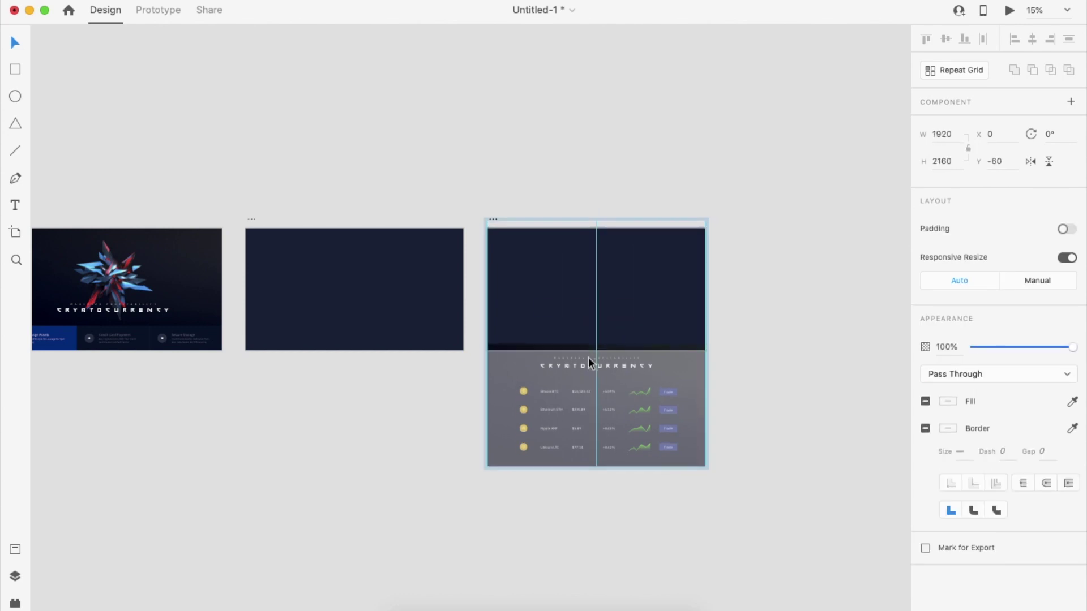
{"action": "left_click_drag", "start_coordinate": [589, 358], "coordinate": [609, 236]}
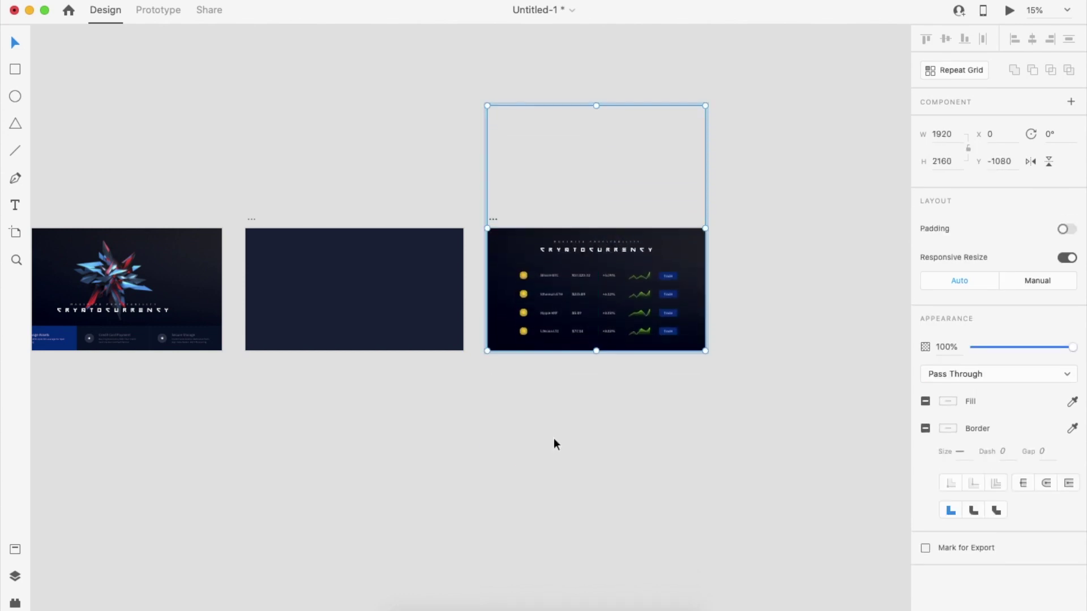
{"action": "left_click", "coordinate": [556, 444]}
Step: Link Cryptocurrency – animation – 7 to the faded – 8 artboard with a Tap trigger, Auto-Animate, Ease In-Out and 2.5 s duration
{"action": "left_click", "coordinate": [205, 249]}
{"action": "left_click", "coordinate": [164, 13]}
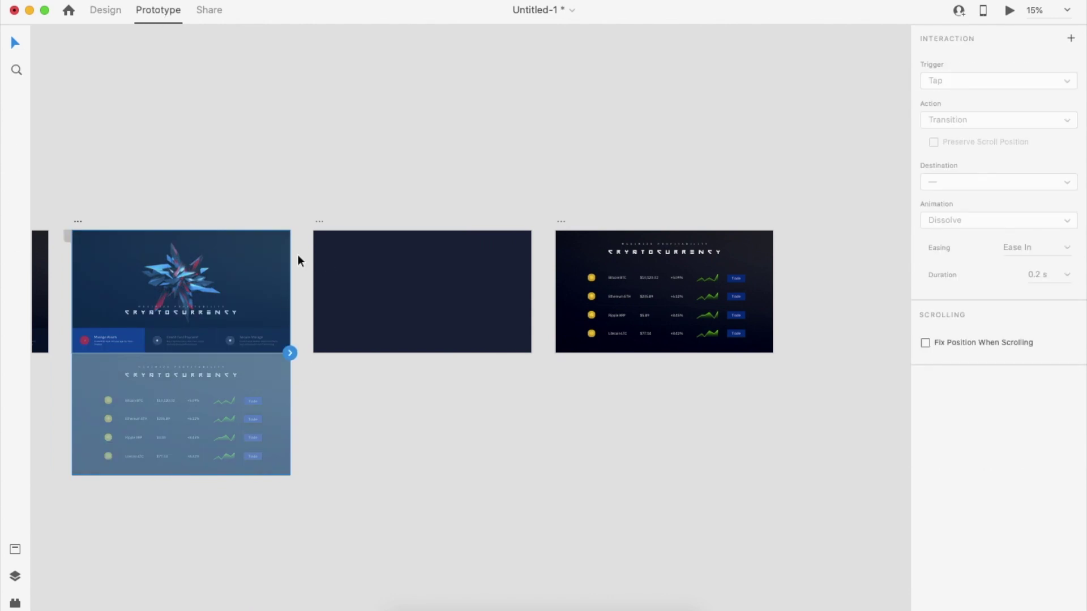
{"action": "left_click", "coordinate": [96, 224]}
{"action": "left_click_drag", "start_coordinate": [290, 276], "coordinate": [333, 298]}
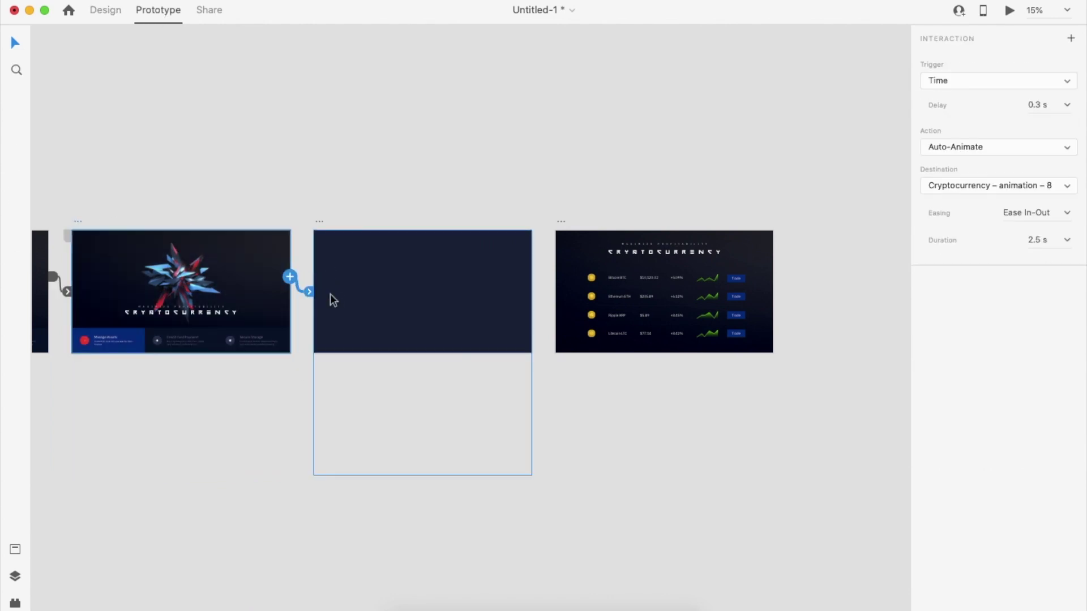
{"action": "left_click", "coordinate": [1005, 86]}
{"action": "left_click", "coordinate": [1006, 91]}
{"action": "left_click", "coordinate": [1003, 86]}
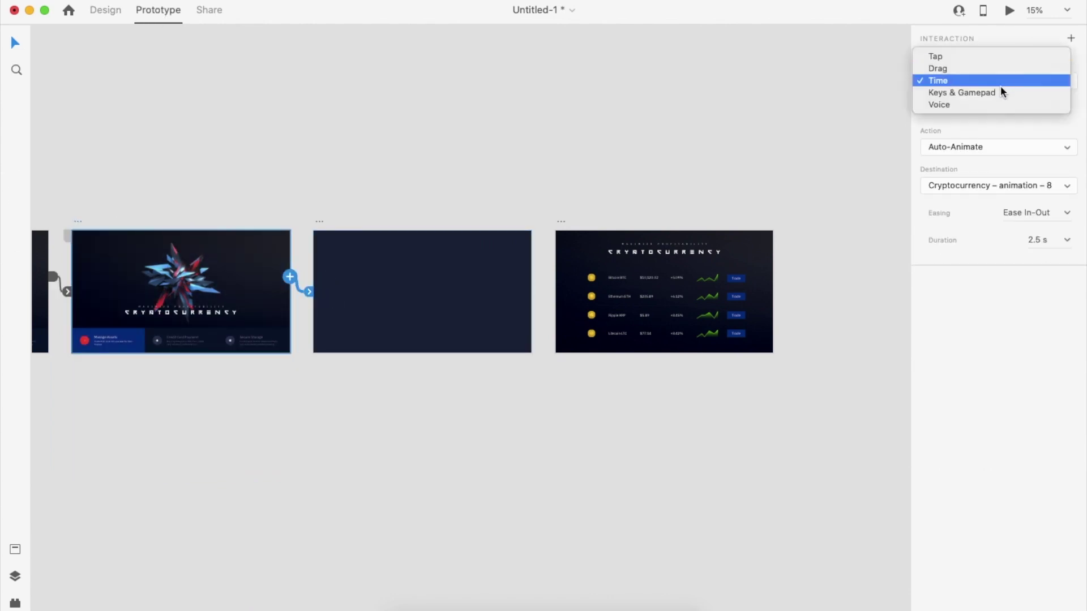
{"action": "left_click", "coordinate": [995, 57]}
Step: Link Cryptocurrency – animation – 8 to – 9 with a Time trigger, 0.3 s delay, Auto-Animate and Ease In-Out easing
{"action": "left_click", "coordinate": [346, 243]}
{"action": "left_click_drag", "start_coordinate": [531, 277], "coordinate": [594, 289]}
{"action": "left_click", "coordinate": [1067, 83]}
{"action": "left_click", "coordinate": [1014, 104]}
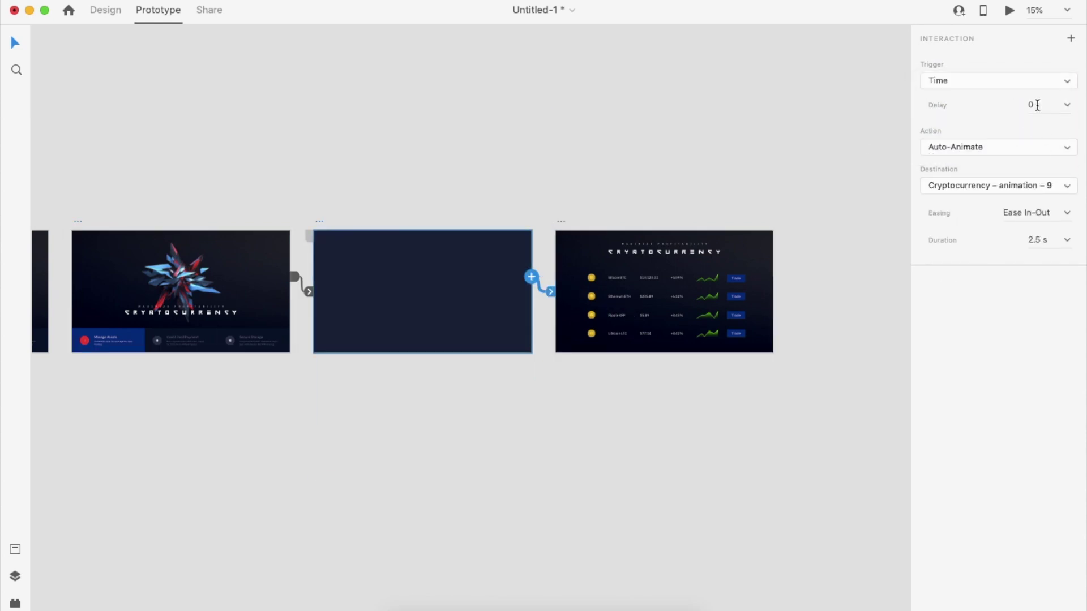
{"action": "scroll", "coordinate": [450, 277], "scroll_direction": "left", "scroll_amount": 3}
Step: Adjust the duration of the Cryptocurrency – animation – 7 link and preview its tap transition through to the price list
{"action": "left_click", "coordinate": [449, 277]}
{"action": "left_click", "coordinate": [1043, 211]}
{"action": "left_click", "coordinate": [1009, 11]}
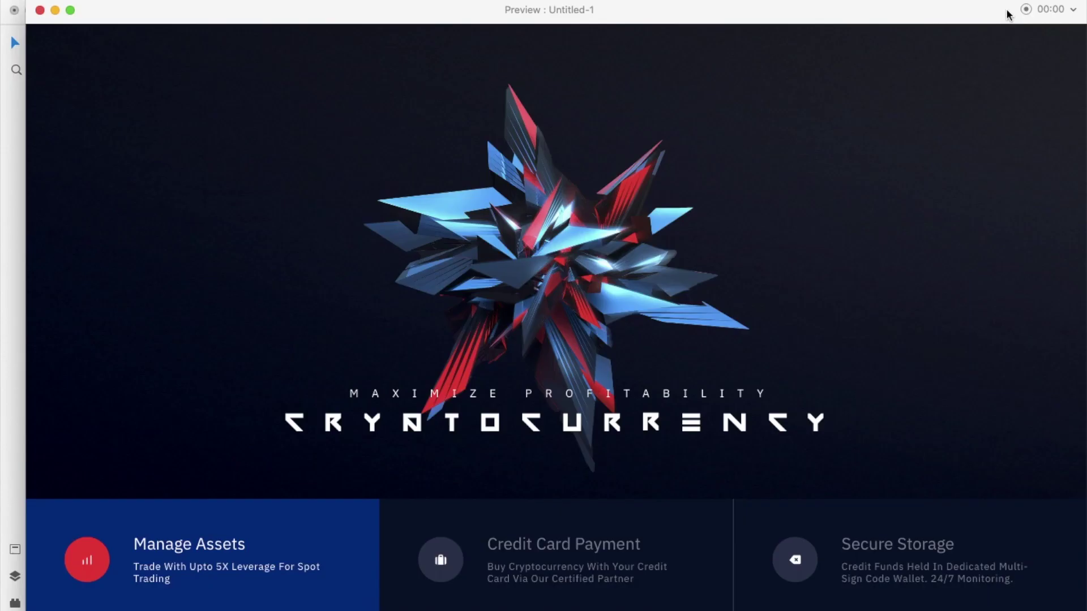
{"action": "left_click", "coordinate": [591, 394]}
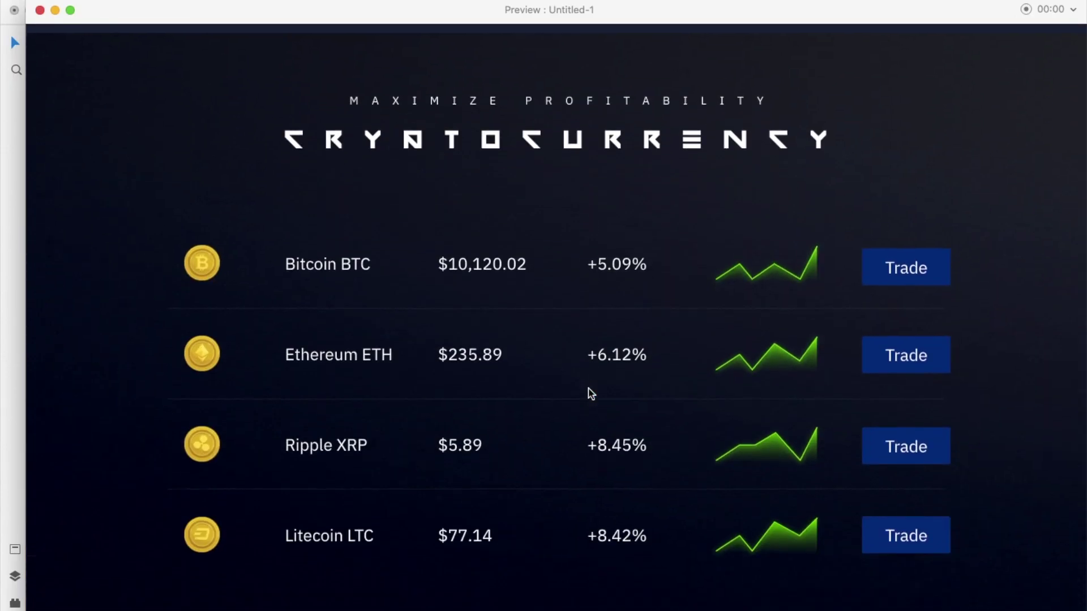
{"action": "left_click", "coordinate": [40, 10]}
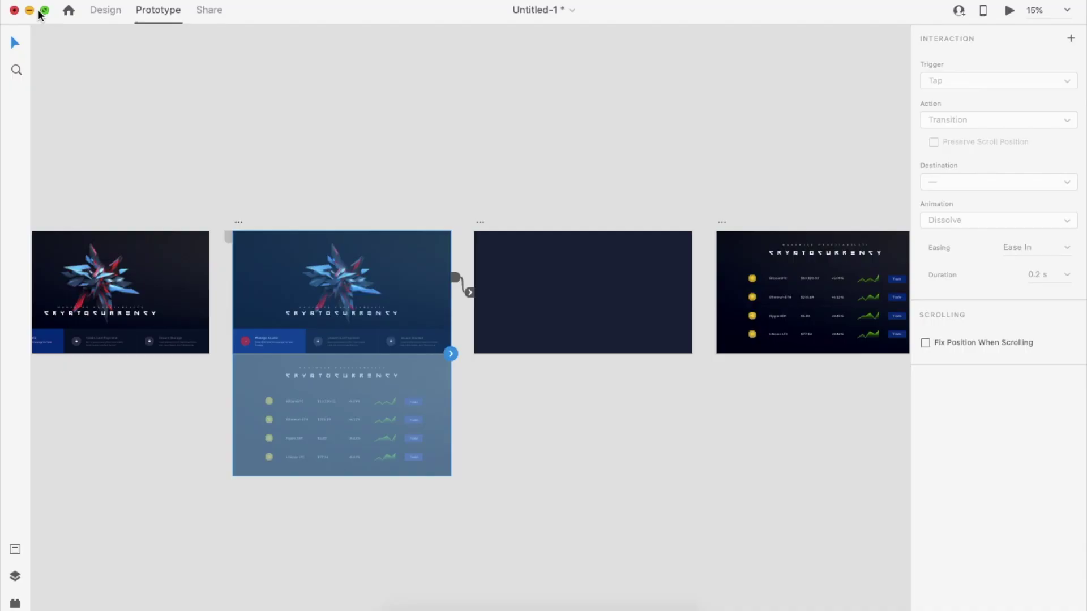
Step: Set the Cryptocurrency – animation – 8 link's duration to 2 s and preview the prototype from that artboard
{"action": "left_click", "coordinate": [479, 226]}
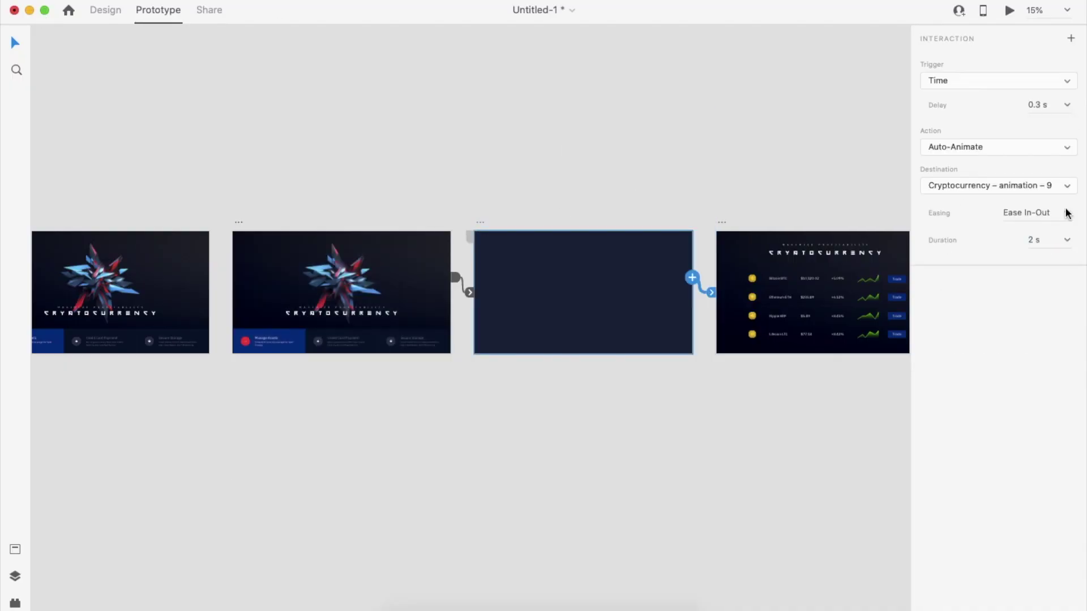
{"action": "left_click", "coordinate": [1011, 11]}
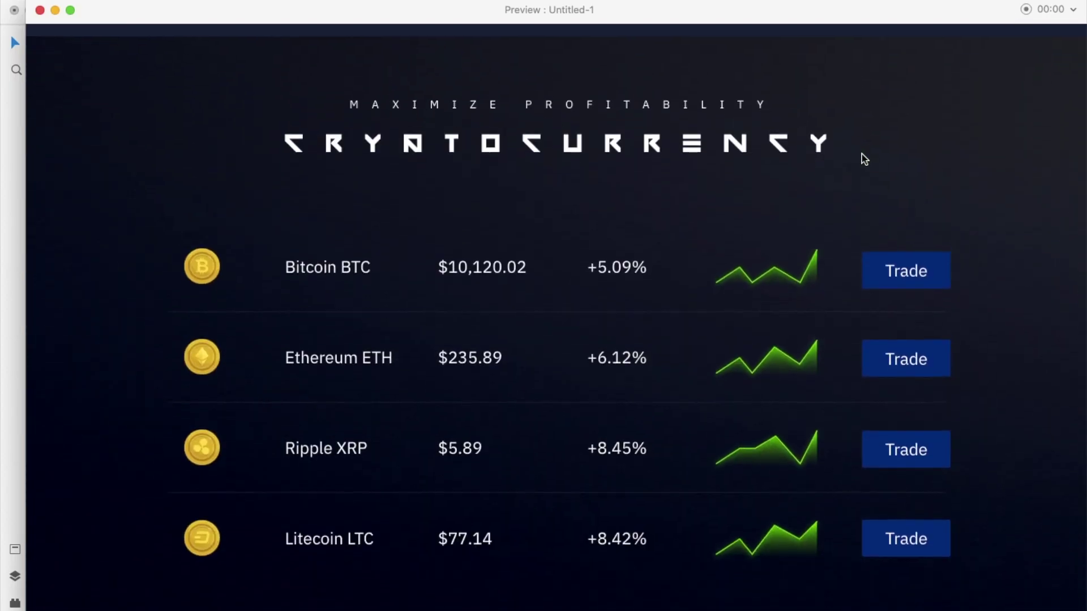
{"action": "left_click", "coordinate": [39, 11]}
Step: Set the opacity of the background rectangle on the Cryptocurrency – animation – 8 artboard to 100%
{"action": "left_click", "coordinate": [665, 240]}
{"action": "left_click", "coordinate": [97, 14]}
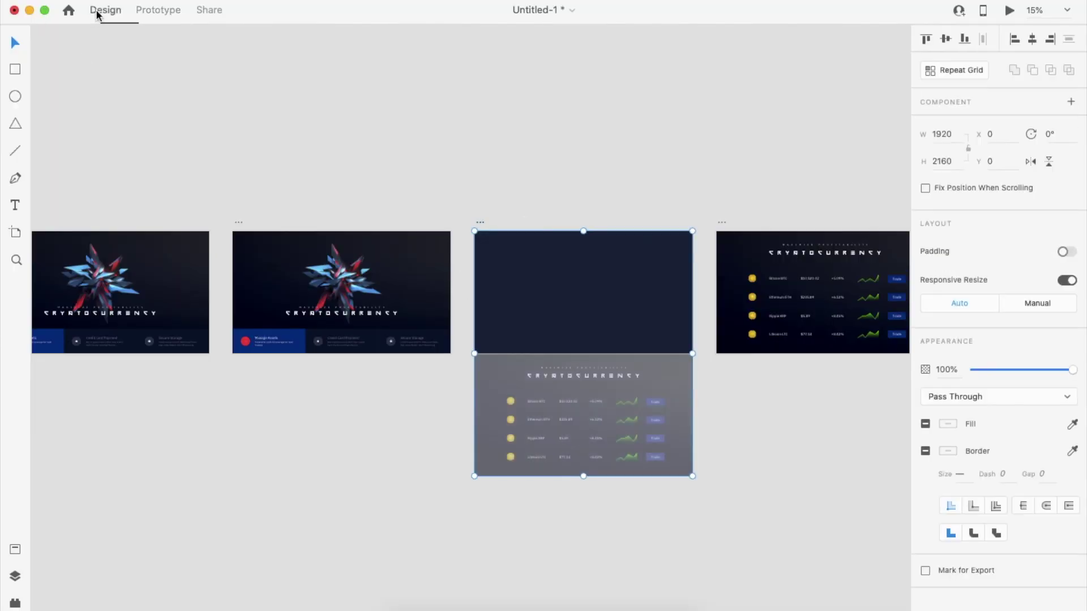
{"action": "left_click_drag", "start_coordinate": [977, 319], "coordinate": [1078, 320]}
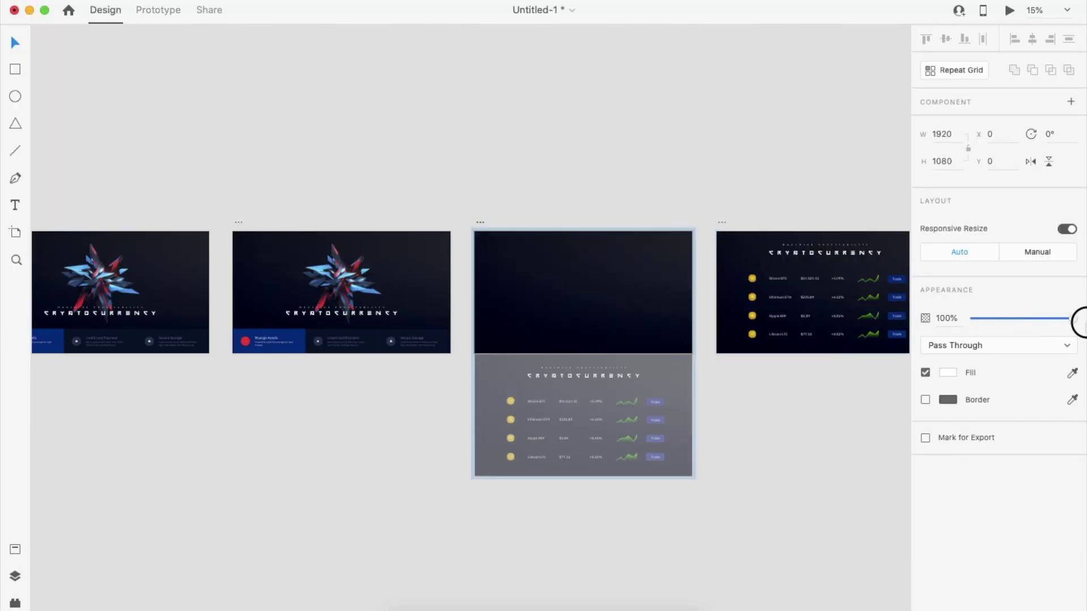
{"action": "left_click", "coordinate": [803, 418]}
Step: Preview the prototype from Cryptocurrency – animation – 7 and check the tap transition through to the price list
{"action": "left_click", "coordinate": [389, 301]}
{"action": "left_click", "coordinate": [1006, 12]}
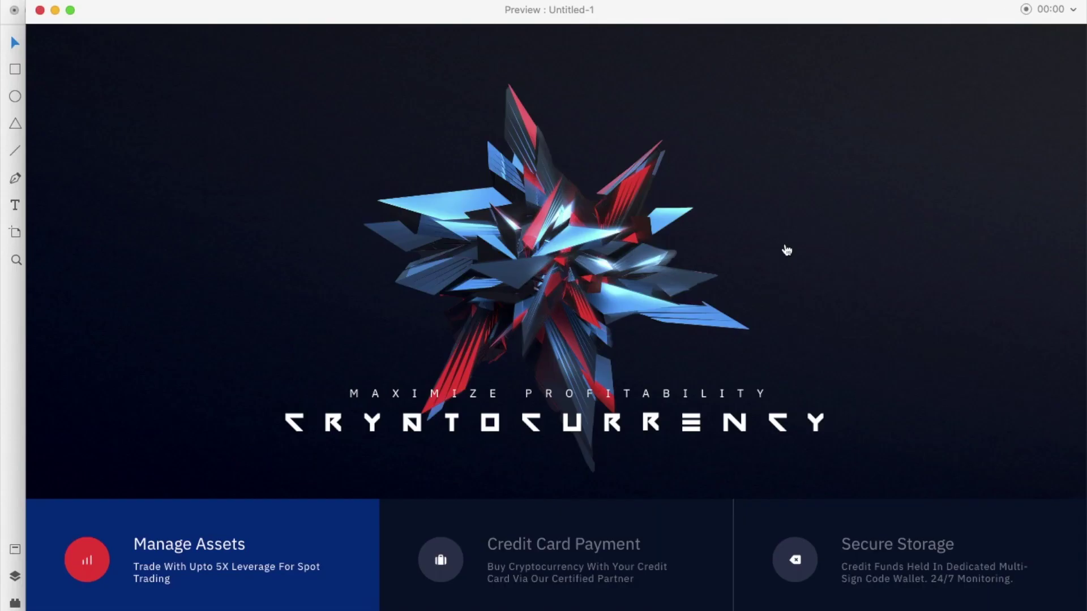
{"action": "left_click", "coordinate": [623, 291]}
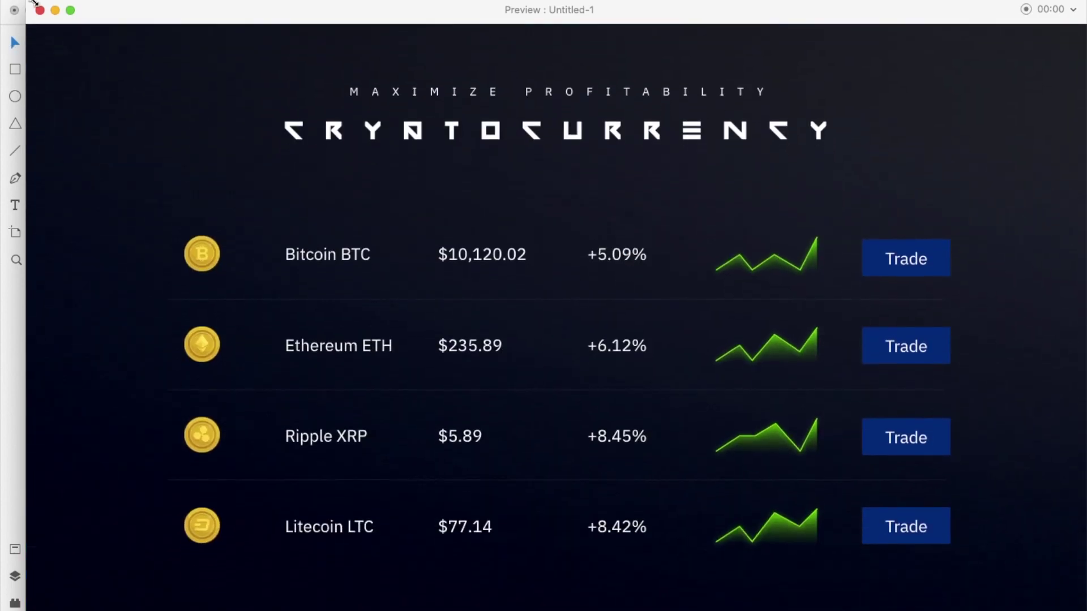
{"action": "left_click", "coordinate": [40, 10]}
Step: Raise the opacity of the background extending above the Cryptocurrency – animation – 9 artboard
{"action": "scroll", "coordinate": [494, 238], "scroll_direction": "right", "scroll_amount": 1}
{"action": "left_click", "coordinate": [574, 228]}
{"action": "double_click", "coordinate": [574, 227]}
{"action": "left_click", "coordinate": [1058, 318]}
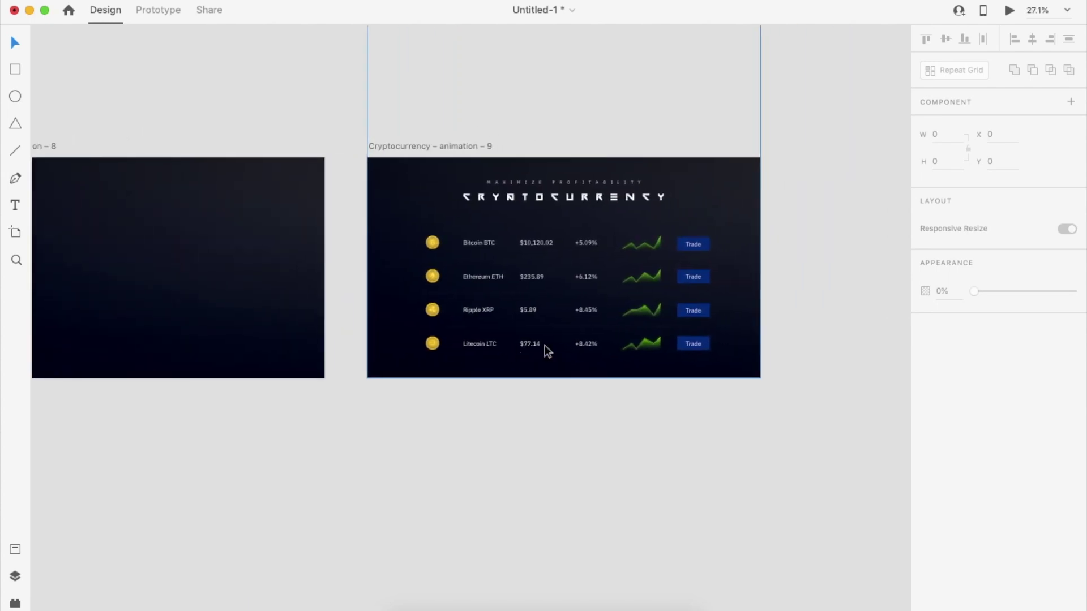
Step: Select the Bitcoin chart card's elements on the Cryptocurrency – 2 artboard and undo their trial move
{"action": "scroll", "coordinate": [650, 250], "scroll_direction": "down", "scroll_amount": 8}
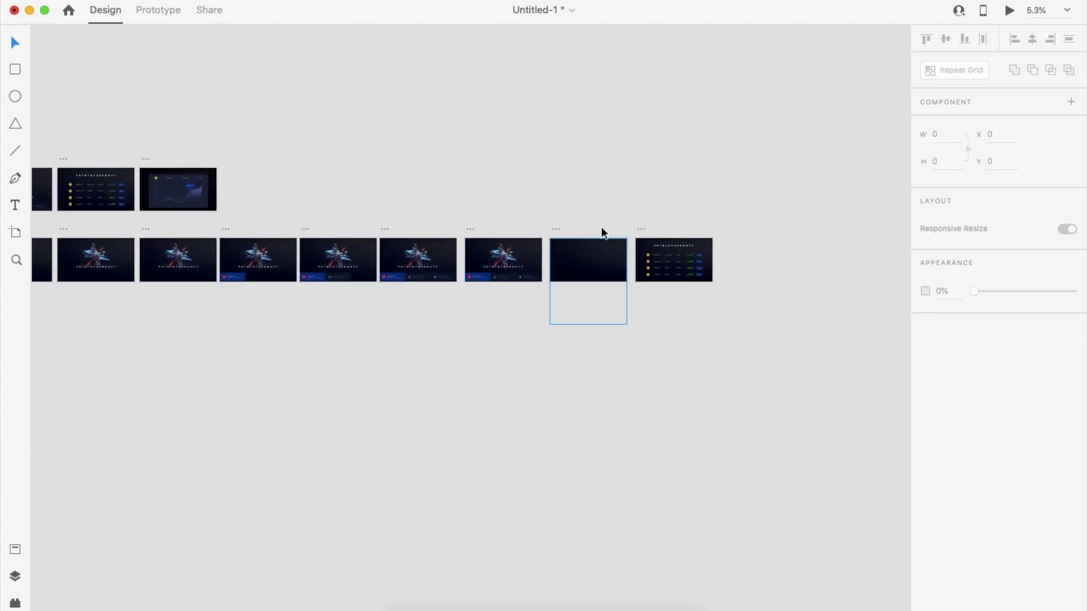
{"action": "scroll", "coordinate": [160, 185], "scroll_direction": "up", "scroll_amount": 8}
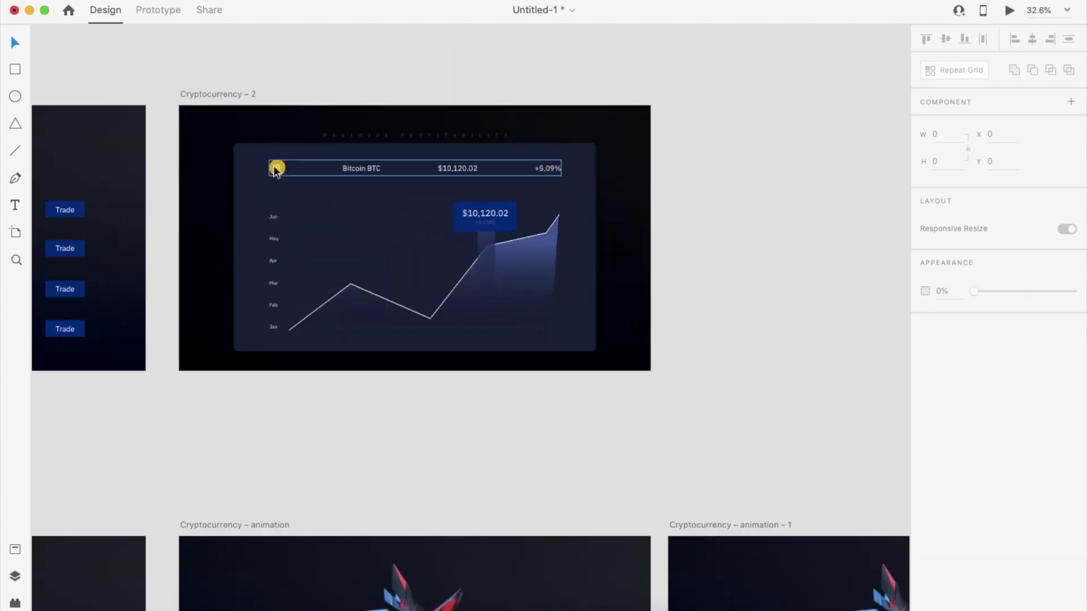
{"action": "left_click", "coordinate": [275, 167]}
{"action": "left_click", "coordinate": [277, 216], "text": "shift"}
{"action": "left_click", "coordinate": [472, 215], "text": "shift"}
{"action": "left_click", "coordinate": [487, 246], "text": "shift"}
{"action": "left_click", "coordinate": [575, 236], "text": "shift"}
{"action": "left_click_drag", "start_coordinate": [575, 237], "coordinate": [525, 373]}
{"action": "key", "text": "super+z"}
{"action": "key", "text": "super+z"}
Step: Paste the chart card onto Cryptocurrency – animation – 9, group its elements and move the group above the artboard
{"action": "scroll", "coordinate": [525, 385], "scroll_direction": "down", "scroll_amount": 3}
{"action": "scroll", "coordinate": [523, 389], "scroll_direction": "right", "scroll_amount": 15}
{"action": "scroll", "coordinate": [541, 387], "scroll_direction": "right", "scroll_amount": 10}
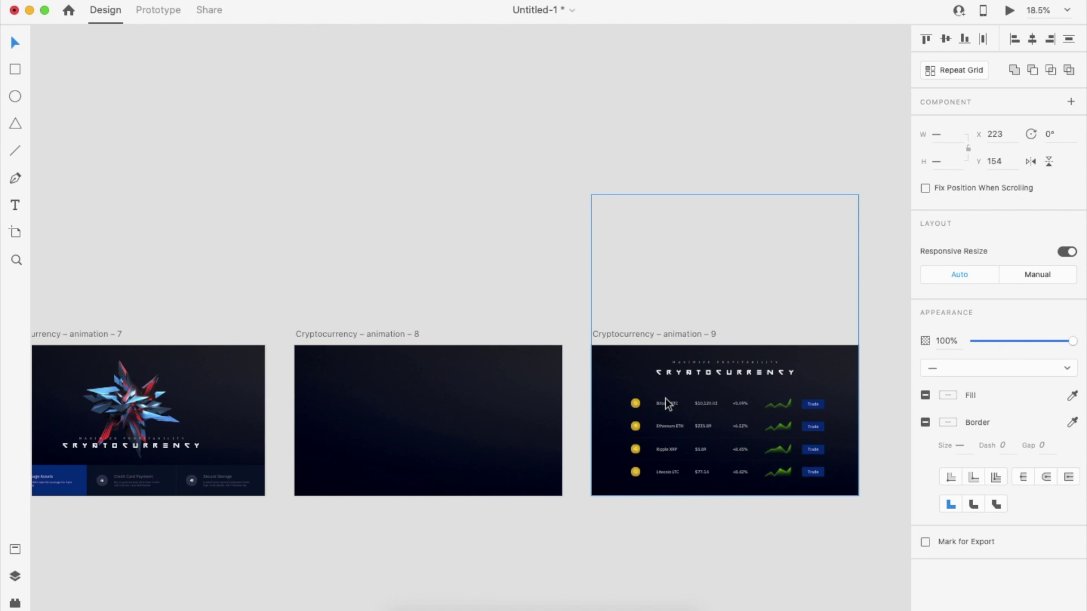
{"action": "key", "text": "super+v"}
{"action": "key", "text": "super+g"}
{"action": "scroll", "coordinate": [664, 398], "scroll_direction": "down", "scroll_amount": 3}
{"action": "left_click_drag", "start_coordinate": [685, 414], "coordinate": [684, 288]}
{"action": "scroll", "coordinate": [685, 288], "scroll_direction": "up", "scroll_amount": 8}
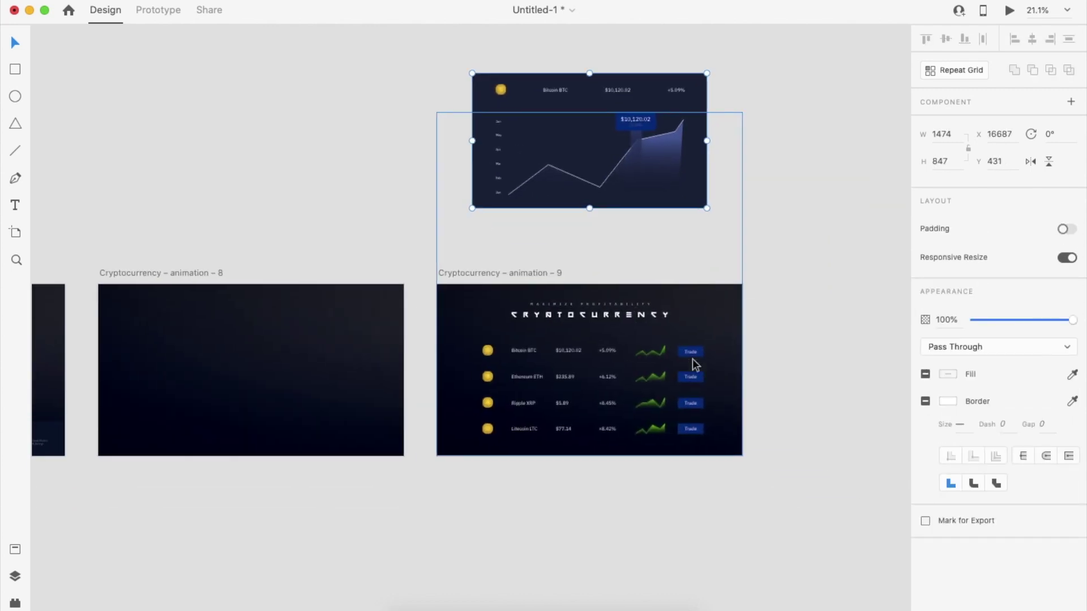
Step: Move the chart card group slightly higher and duplicate the Cryptocurrency – animation – 9 artboard
{"action": "scroll", "coordinate": [555, 314], "scroll_direction": "down", "scroll_amount": 5}
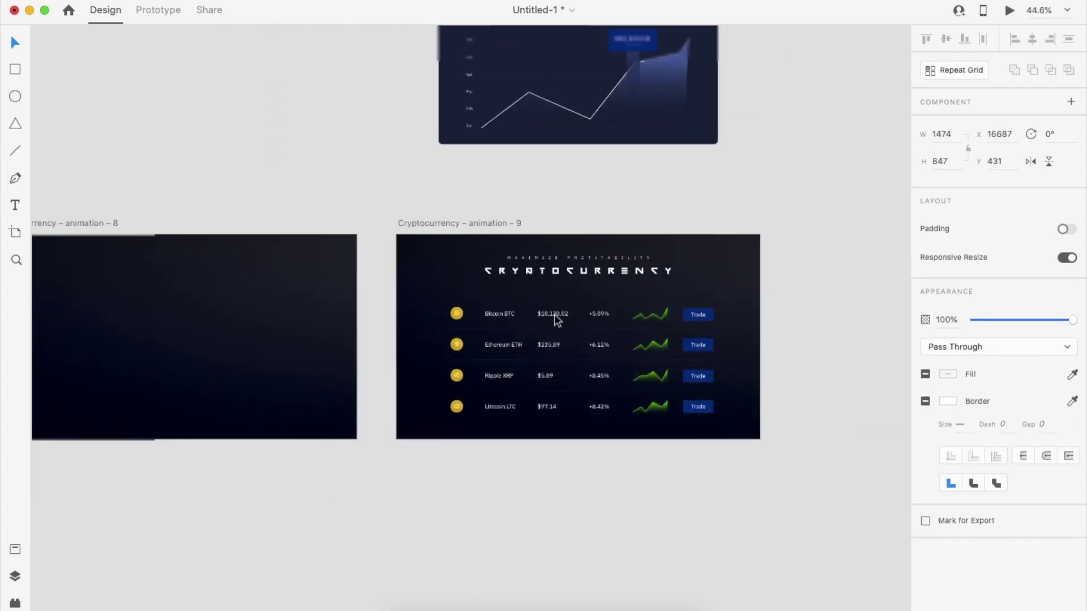
{"action": "left_click", "coordinate": [491, 313]}
{"action": "scroll", "coordinate": [491, 315], "scroll_direction": "down", "scroll_amount": 3}
{"action": "scroll", "coordinate": [491, 313], "scroll_direction": "left", "scroll_amount": 3}
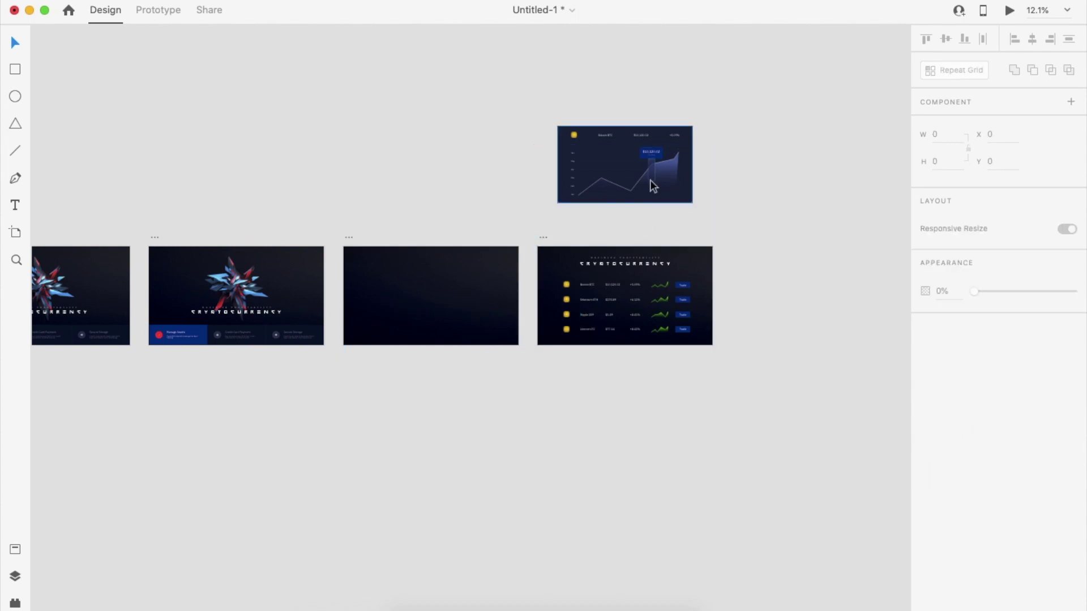
{"action": "left_click_drag", "start_coordinate": [650, 184], "coordinate": [650, 154]}
{"action": "left_click", "coordinate": [542, 240]}
{"action": "key", "text": "super+d"}
{"action": "left_click", "coordinate": [704, 202]}
Step: Move the coin icons on Cryptocurrency – animation – 9 straight down, off the artboard
{"action": "scroll", "coordinate": [650, 286], "scroll_direction": "up", "scroll_amount": 4}
{"action": "scroll", "coordinate": [650, 286], "scroll_direction": "right", "scroll_amount": 2}
{"action": "double_click", "coordinate": [355, 272]}
{"action": "scroll", "coordinate": [355, 273], "scroll_direction": "up", "scroll_amount": 3}
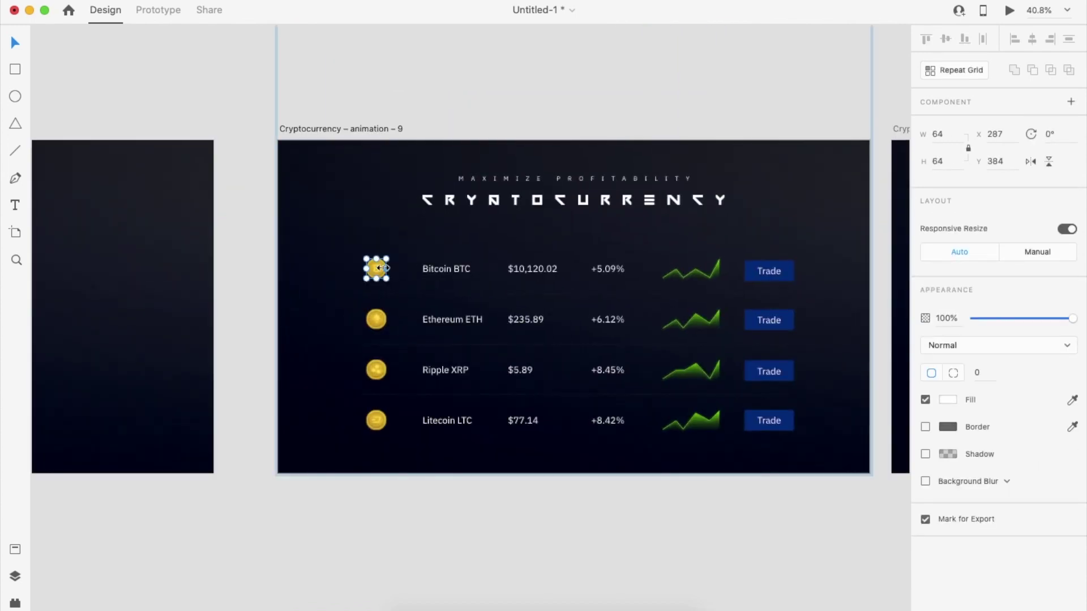
{"action": "scroll", "coordinate": [374, 272], "scroll_direction": "up", "scroll_amount": 4}
{"action": "left_click_drag", "start_coordinate": [376, 274], "coordinate": [383, 608]}
{"action": "scroll", "coordinate": [413, 587], "scroll_direction": "down", "scroll_amount": 5}
{"action": "left_click", "coordinate": [385, 395]}
{"action": "left_click_drag", "start_coordinate": [379, 363], "coordinate": [388, 501]}
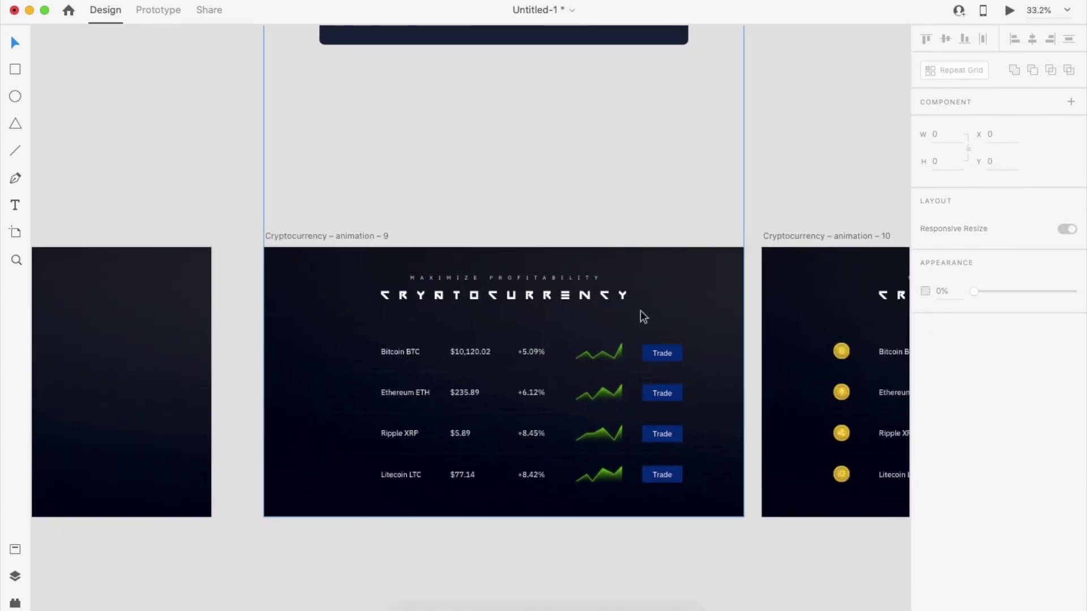
Step: Raise the last valley point of the Bitcoin sparkline's line and fill to about X 1401, Y 418
{"action": "left_click", "coordinate": [615, 358]}
{"action": "scroll", "coordinate": [617, 362], "scroll_direction": "up", "scroll_amount": 3}
{"action": "scroll", "coordinate": [617, 362], "scroll_direction": "up", "scroll_amount": 5}
{"action": "double_click", "coordinate": [618, 355]}
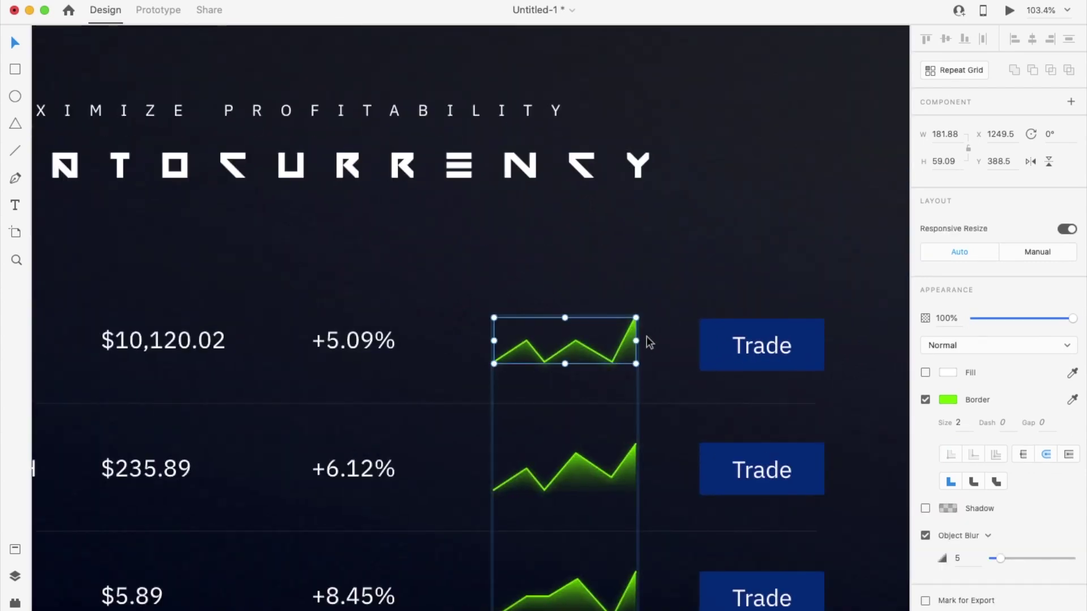
{"action": "double_click", "coordinate": [612, 364]}
{"action": "left_click", "coordinate": [613, 361]}
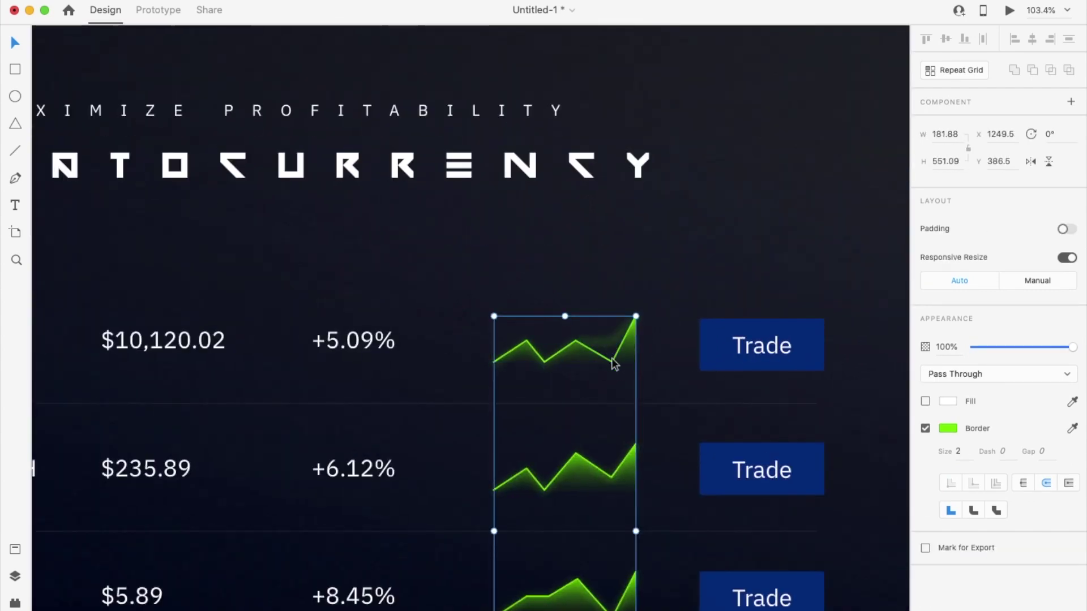
{"action": "double_click", "coordinate": [613, 363]}
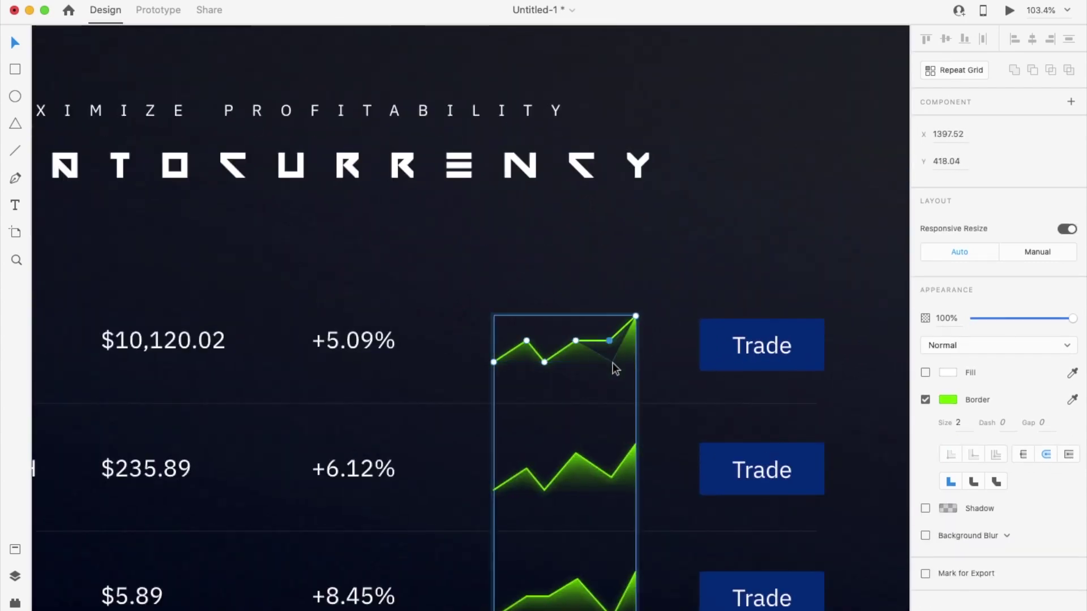
{"action": "left_click", "coordinate": [616, 368]}
{"action": "double_click", "coordinate": [609, 356]}
Step: Raise the first valley point of the Ethereum sparkline's fill to about X 1315, Y 575
{"action": "scroll", "coordinate": [614, 345], "scroll_direction": "down", "scroll_amount": 2}
{"action": "scroll", "coordinate": [614, 345], "scroll_direction": "down", "scroll_amount": 3}
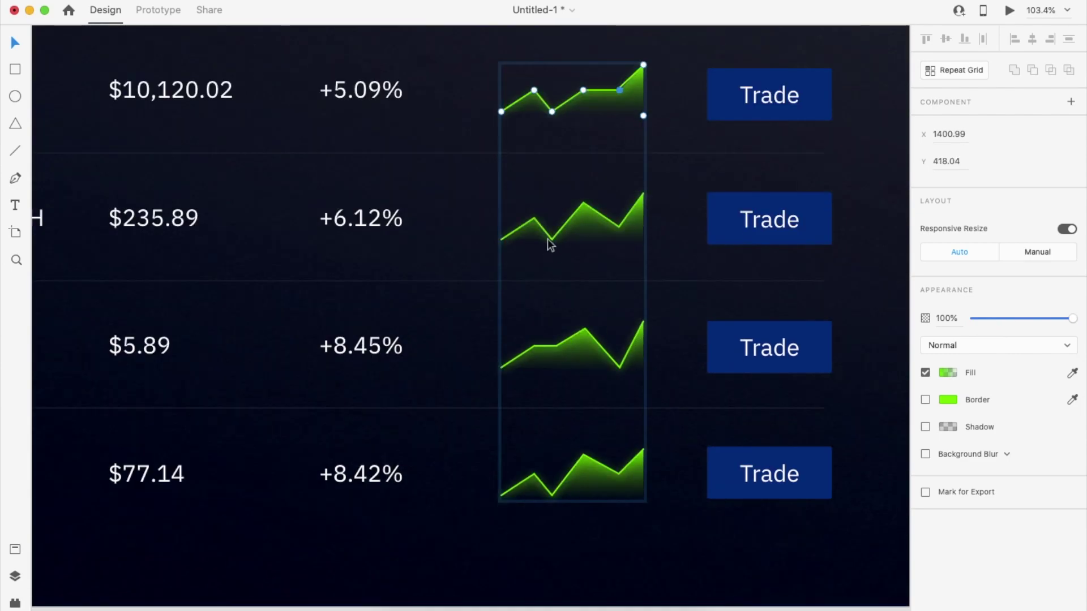
{"action": "double_click", "coordinate": [553, 243]}
{"action": "scroll", "coordinate": [553, 242], "scroll_direction": "up", "scroll_amount": 5}
{"action": "left_click_drag", "start_coordinate": [552, 243], "coordinate": [553, 196]}
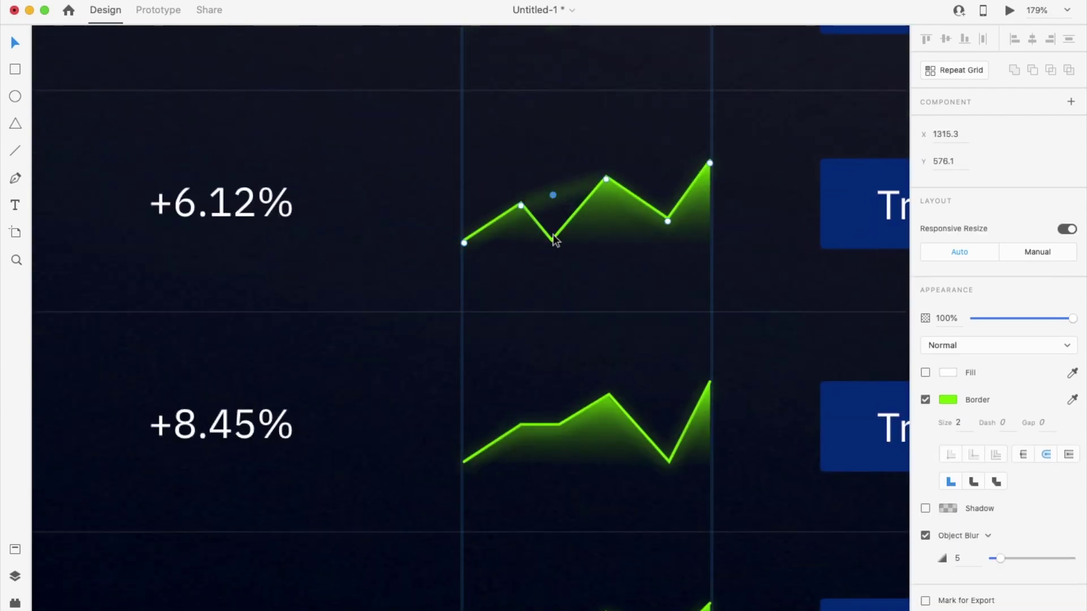
{"action": "left_click", "coordinate": [553, 241]}
{"action": "double_click", "coordinate": [552, 241]}
{"action": "left_click_drag", "start_coordinate": [552, 240], "coordinate": [552, 194]}
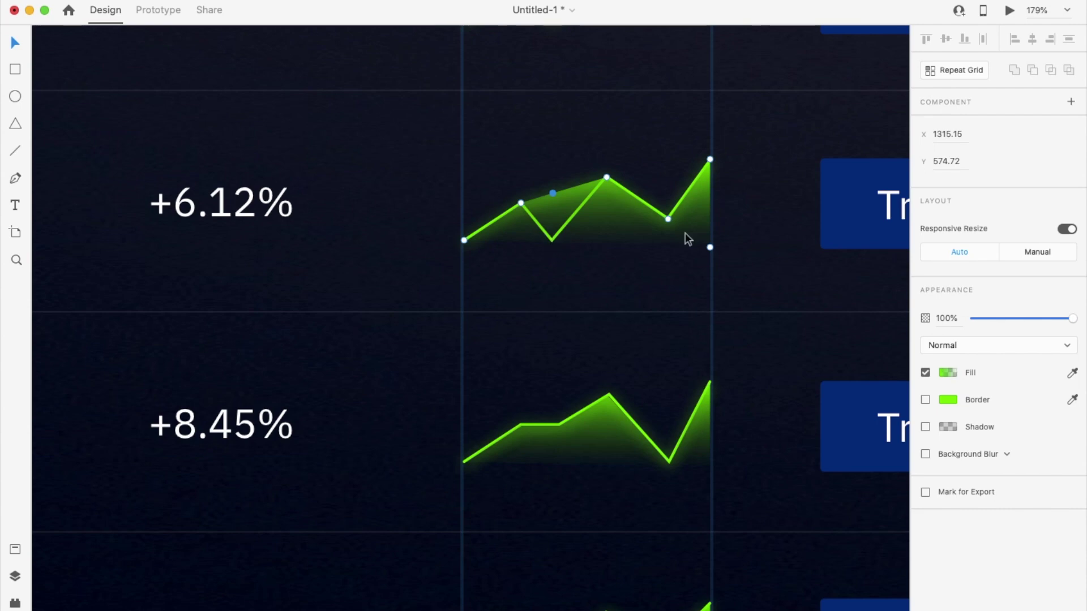
Step: Flatten the first valley of the Ethereum sparkline's line and realign the fill's second point with it, undoing stray point edits
{"action": "key", "text": "Escape"}
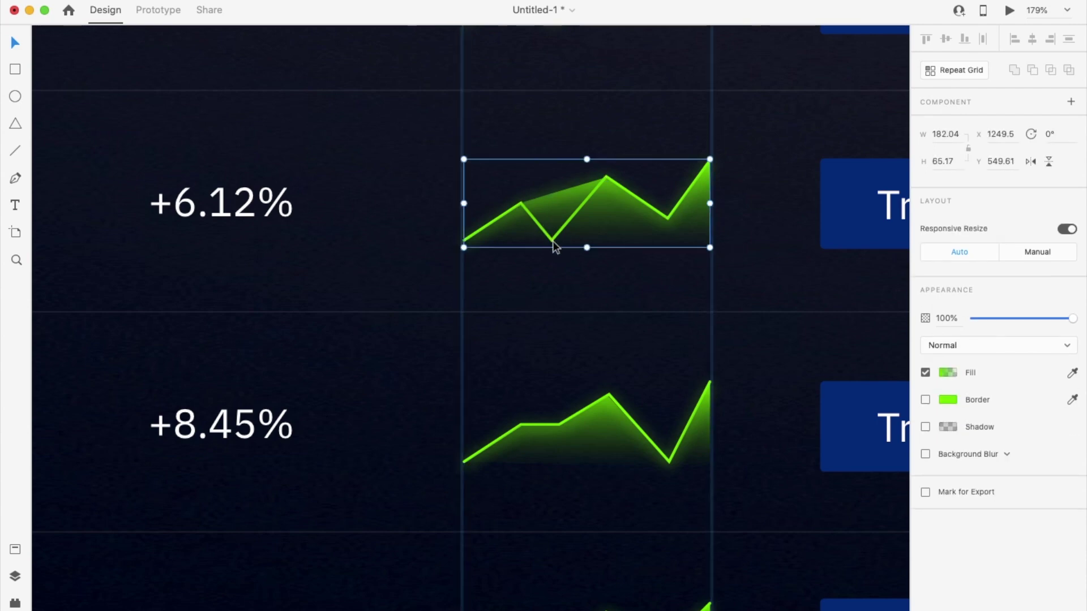
{"action": "double_click", "coordinate": [555, 247]}
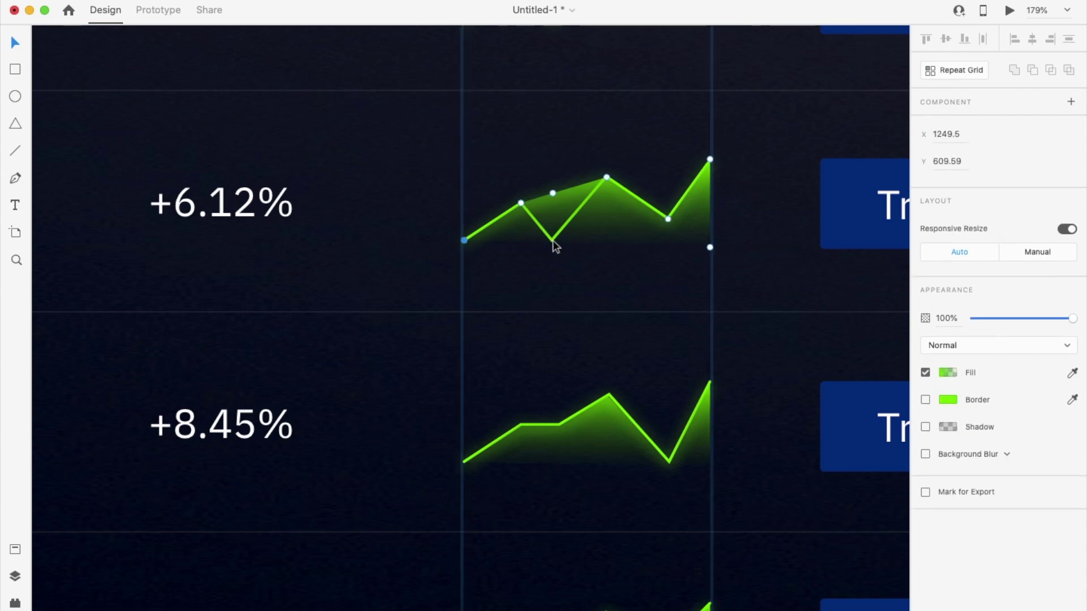
{"action": "double_click", "coordinate": [522, 209]}
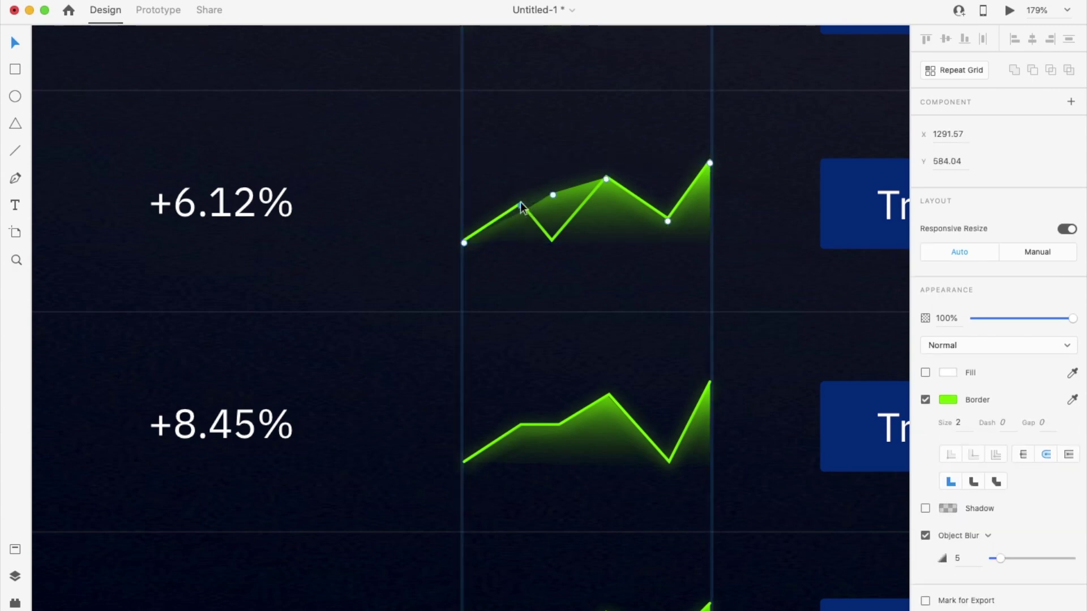
{"action": "left_click", "coordinate": [521, 203]}
{"action": "left_click_drag", "start_coordinate": [521, 206], "coordinate": [536, 250]}
{"action": "double_click", "coordinate": [521, 204]}
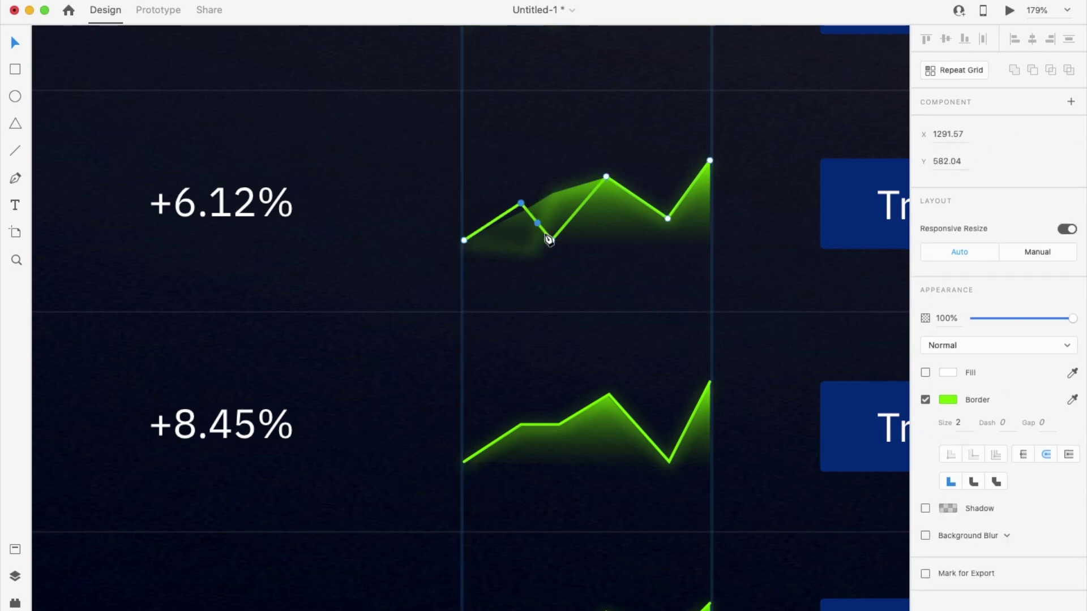
{"action": "key", "text": "super+z"}
{"action": "double_click", "coordinate": [529, 247]}
{"action": "left_click_drag", "start_coordinate": [535, 248], "coordinate": [520, 200]}
Step: Lower the peak of the Ripple sparkline's line and fill to about X 1355, Y 774
{"action": "scroll", "coordinate": [520, 202], "scroll_direction": "down", "scroll_amount": 7}
{"action": "double_click", "coordinate": [551, 239]}
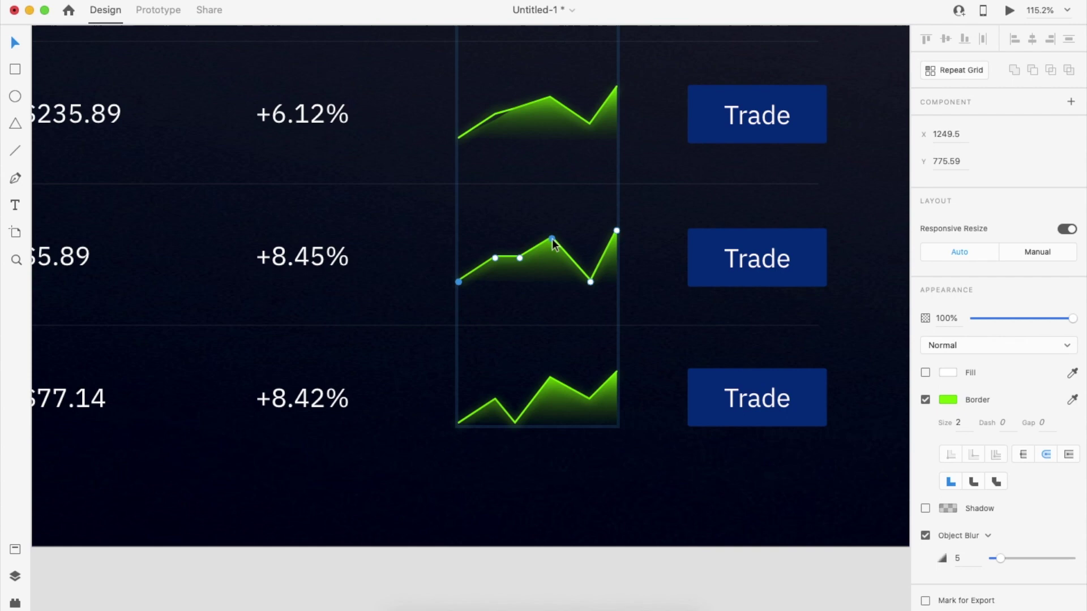
{"action": "left_click_drag", "start_coordinate": [551, 238], "coordinate": [549, 277]}
{"action": "double_click", "coordinate": [552, 238]}
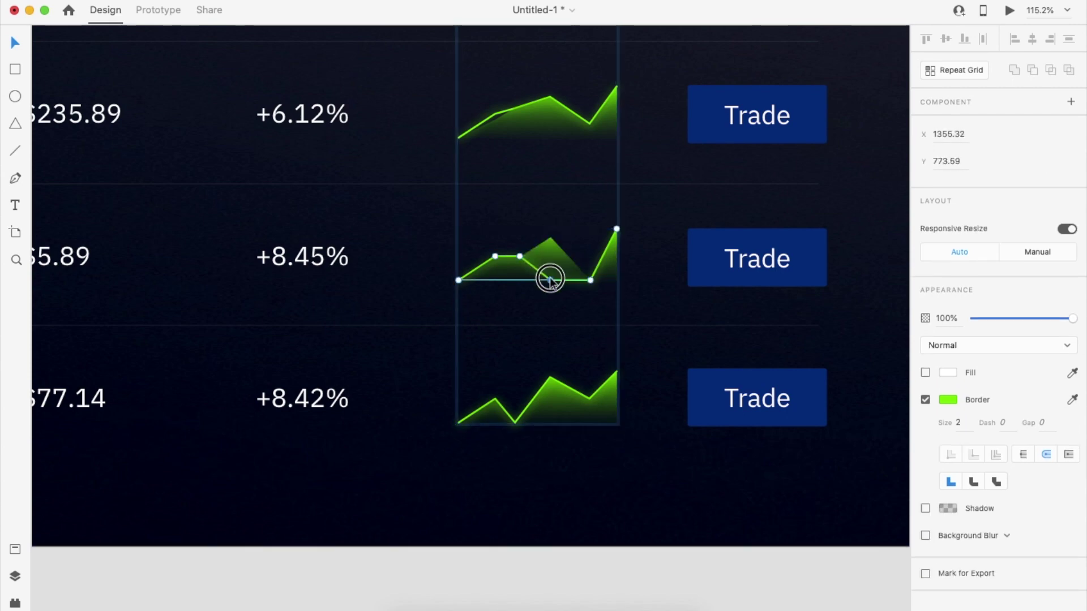
{"action": "double_click", "coordinate": [550, 240]}
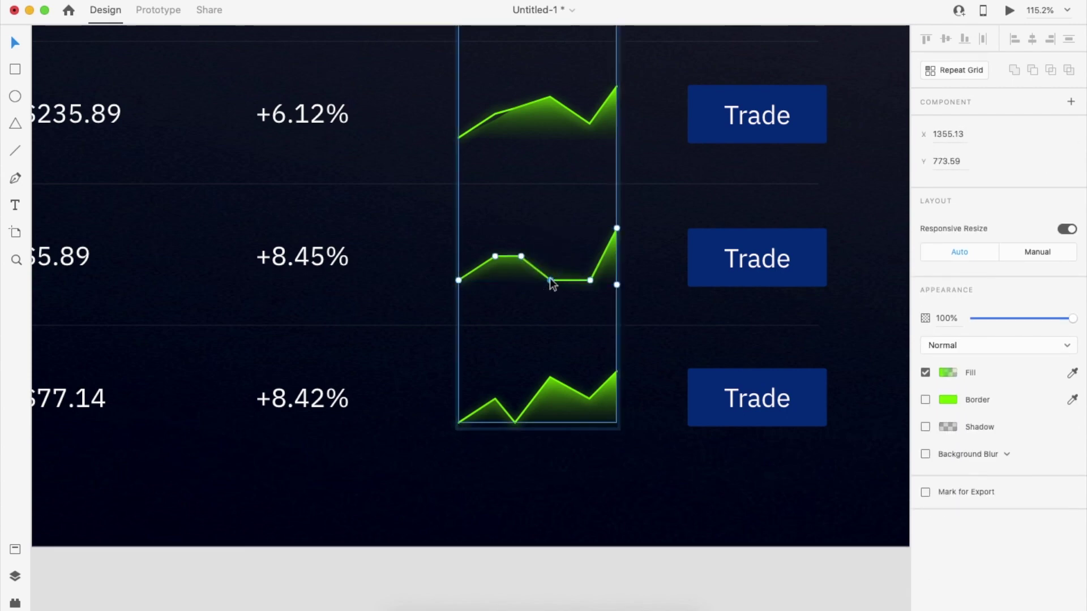
Step: Raise the first valley point of the Litecoin sparkline's line and fill to about X 1314, Y 910
{"action": "scroll", "coordinate": [546, 294], "scroll_direction": "down", "scroll_amount": 3}
{"action": "scroll", "coordinate": [527, 349], "scroll_direction": "up", "scroll_amount": 5}
{"action": "double_click", "coordinate": [524, 356]}
{"action": "double_click", "coordinate": [522, 357]}
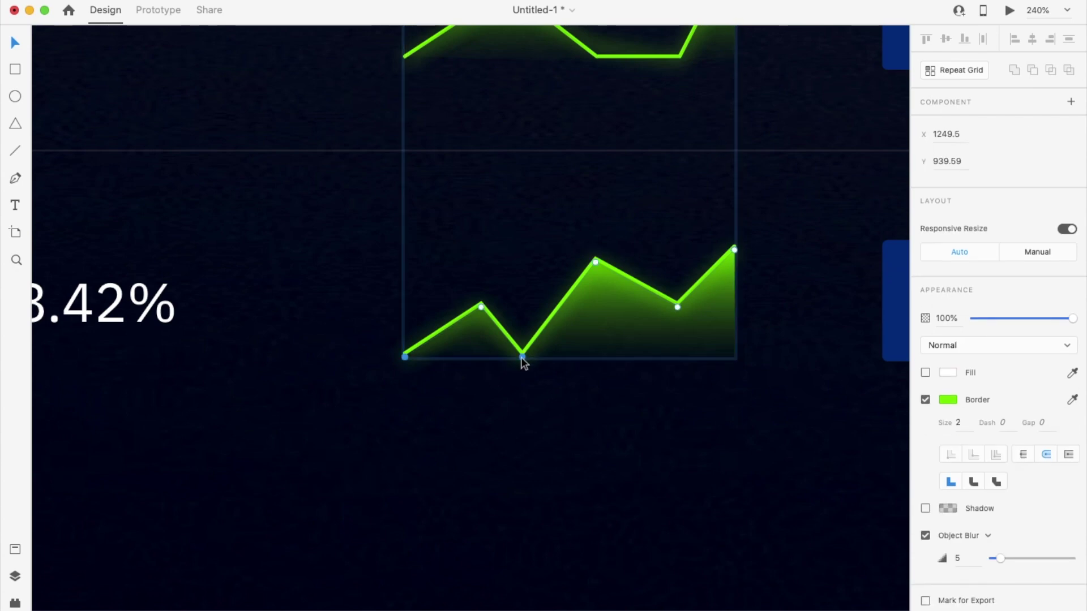
{"action": "double_click", "coordinate": [524, 354]}
{"action": "left_click_drag", "start_coordinate": [523, 354], "coordinate": [521, 304]}
{"action": "left_click", "coordinate": [524, 355]}
{"action": "double_click", "coordinate": [522, 357]}
{"action": "left_click_drag", "start_coordinate": [522, 357], "coordinate": [522, 303]}
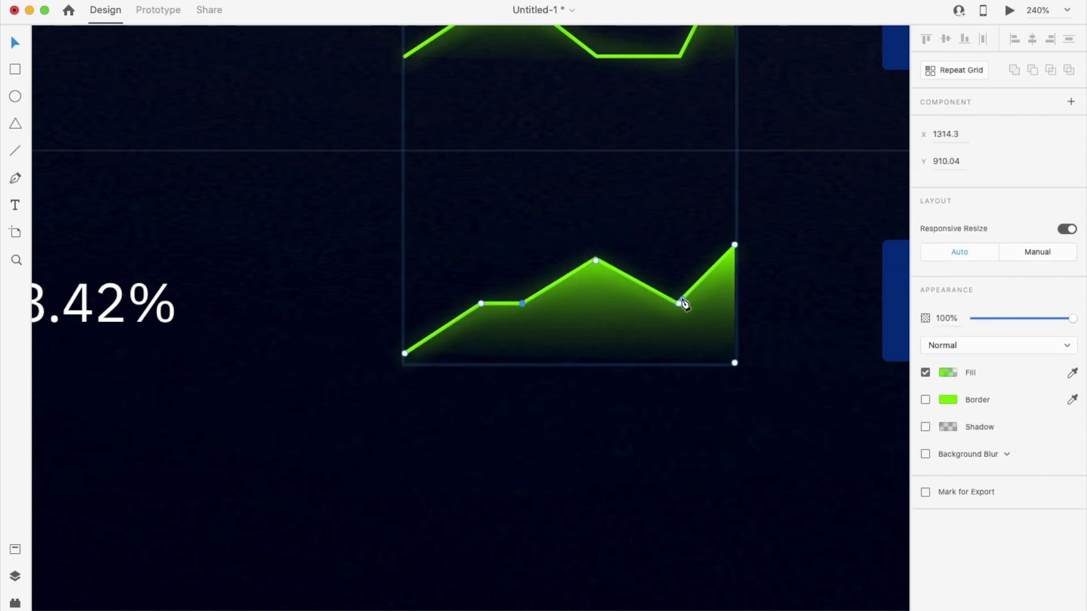
Step: Lower the last valley point of the Litecoin sparkline's line and fill to about X 1401, Y 938
{"action": "left_click_drag", "start_coordinate": [679, 332], "coordinate": [681, 359]}
{"action": "left_click", "coordinate": [678, 307]}
{"action": "double_click", "coordinate": [679, 306]}
{"action": "left_click_drag", "start_coordinate": [679, 306], "coordinate": [681, 343]}
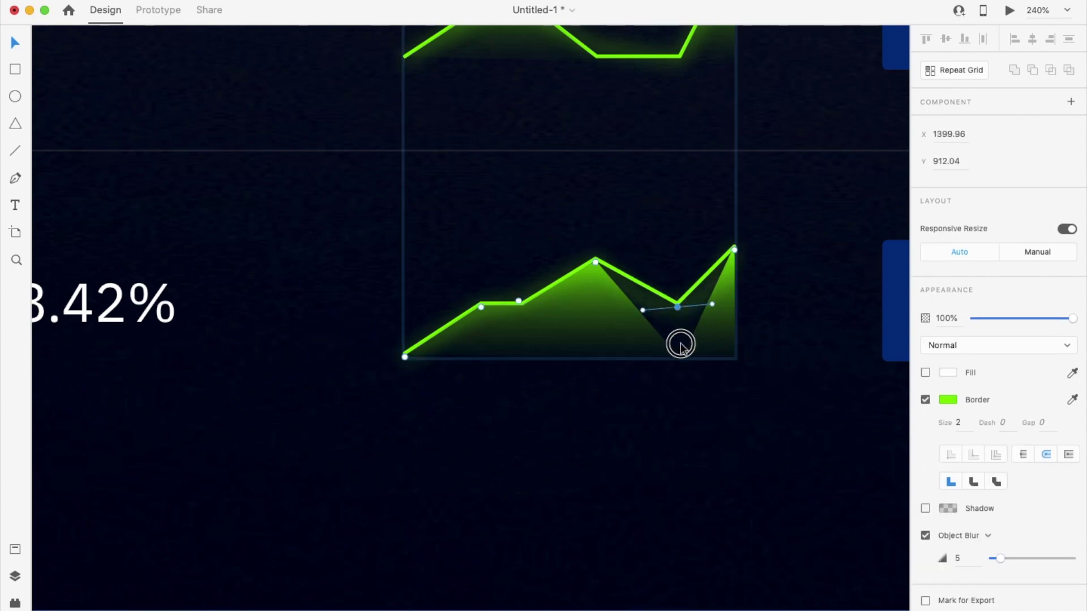
{"action": "left_click", "coordinate": [677, 351]}
{"action": "left_click", "coordinate": [677, 304]}
{"action": "double_click", "coordinate": [678, 304]}
{"action": "left_click_drag", "start_coordinate": [677, 304], "coordinate": [680, 351]}
Step: Fade the name, price and percentage columns on Cryptocurrency – animation – 9 to a very low opacity
{"action": "scroll", "coordinate": [665, 371], "scroll_direction": "down", "scroll_amount": 10}
{"action": "scroll", "coordinate": [665, 371], "scroll_direction": "down", "scroll_amount": 5}
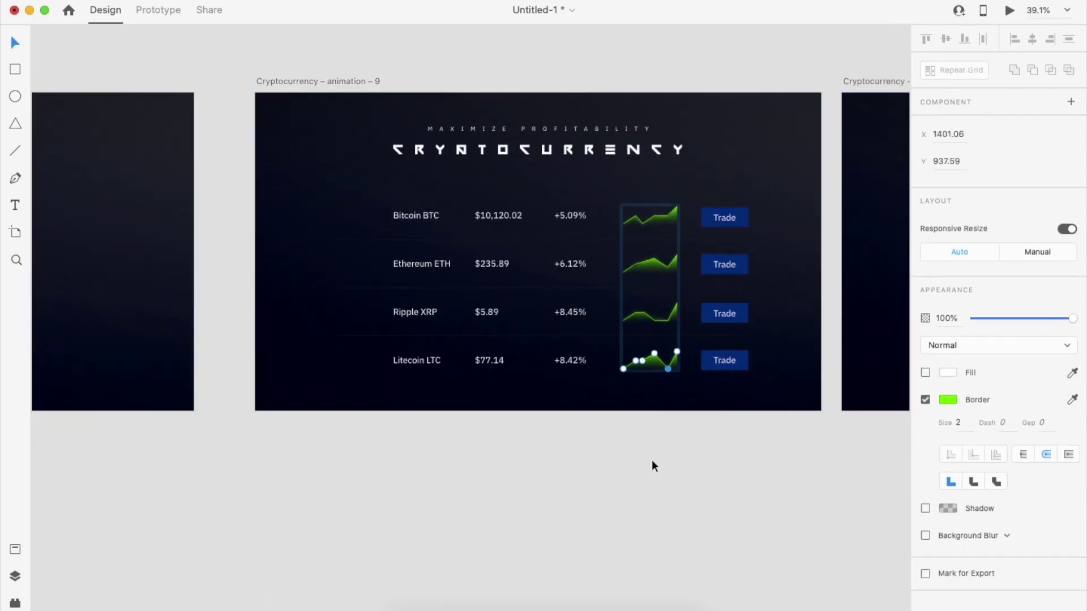
{"action": "left_click", "coordinate": [592, 278]}
{"action": "left_click", "coordinate": [494, 286], "text": "shift"}
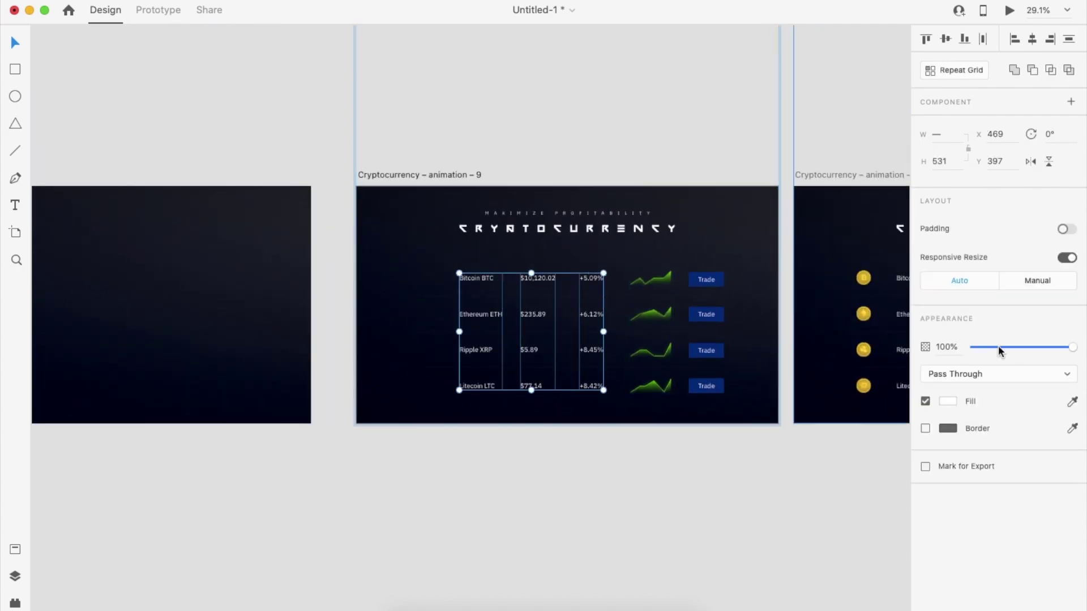
{"action": "left_click", "coordinate": [989, 351]}
{"action": "left_click_drag", "start_coordinate": [983, 355], "coordinate": [986, 353]}
Step: Select all the Trade buttons on Cryptocurrency – animation – 9 and reduce their opacity to a faint level
{"action": "left_click", "coordinate": [715, 283]}
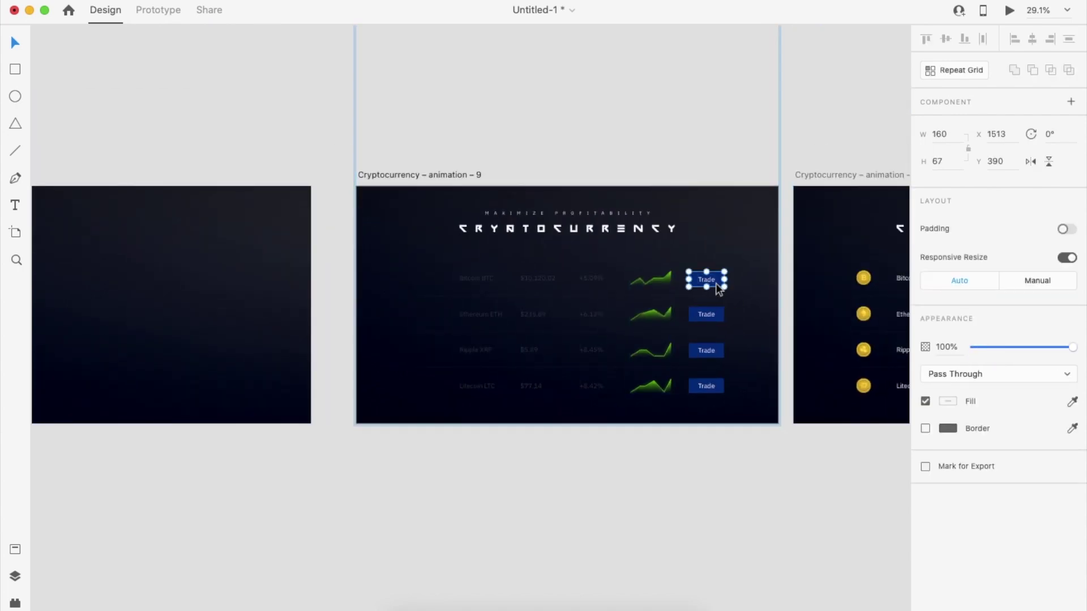
{"action": "left_click", "coordinate": [715, 386], "text": "shift"}
{"action": "left_click", "coordinate": [1003, 348]}
{"action": "left_click", "coordinate": [615, 488]}
Step: Link Cryptocurrency – animation – 9 to – 10 with a Time trigger, 0.3 s delay, Auto-Animate and Ease In-Out easing
{"action": "scroll", "coordinate": [614, 488], "scroll_direction": "down", "scroll_amount": 4}
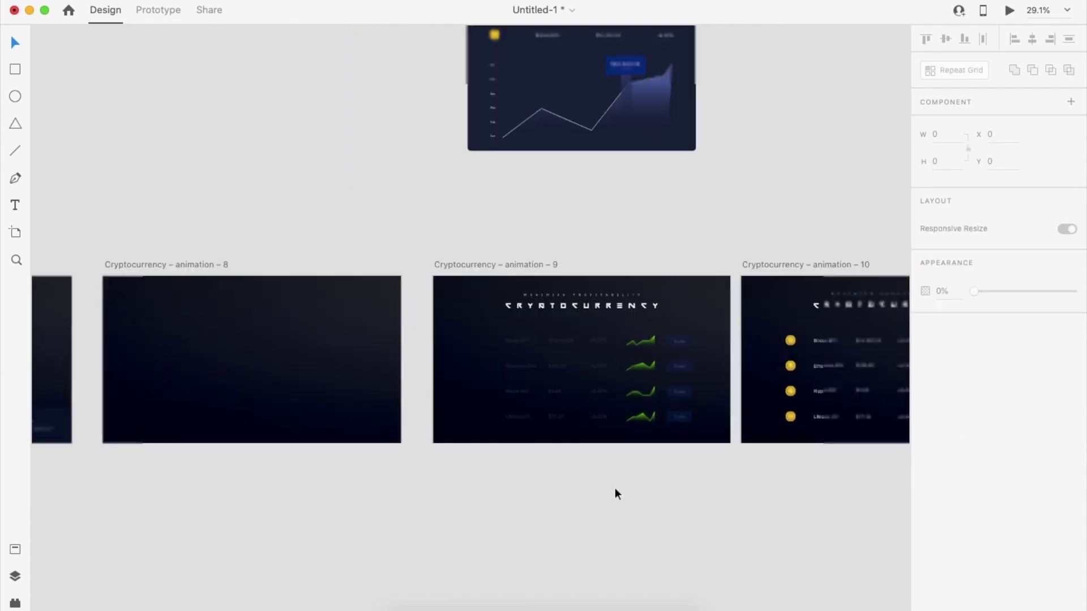
{"action": "scroll", "coordinate": [614, 488], "scroll_direction": "right", "scroll_amount": 3}
{"action": "left_click", "coordinate": [324, 312]}
{"action": "left_click", "coordinate": [158, 10]}
{"action": "left_click_drag", "start_coordinate": [554, 329], "coordinate": [602, 338]}
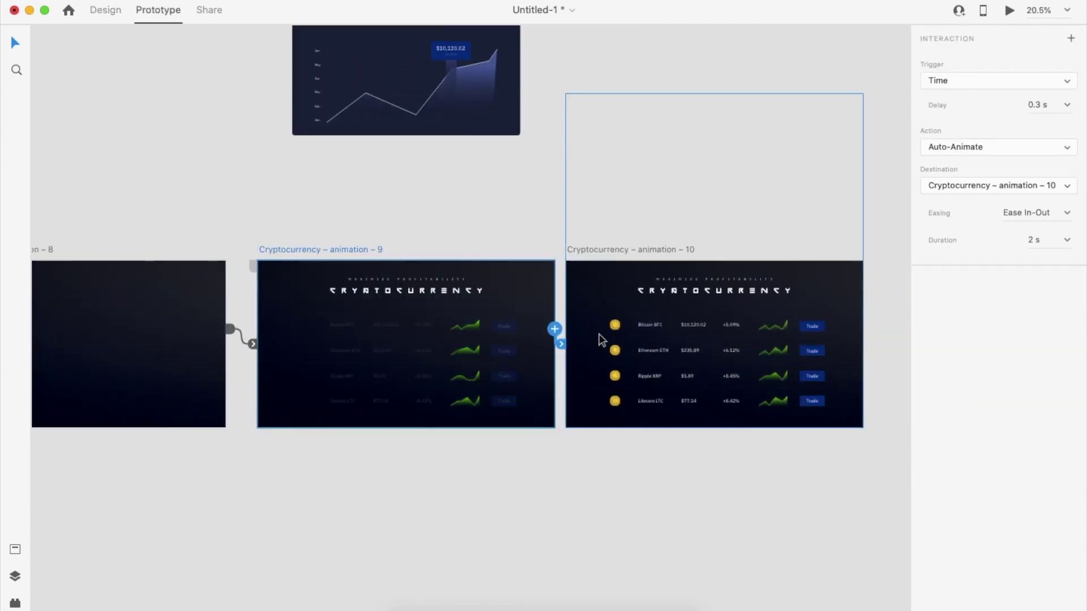
{"action": "type", "text": "5"}
{"action": "key", "text": "Return"}
Step: Preview the prototype through the animated reveal of the price list's coins, text, sparklines and Trade buttons
{"action": "scroll", "coordinate": [750, 277], "scroll_direction": "left", "scroll_amount": 3}
{"action": "left_click", "coordinate": [398, 311]}
{"action": "left_click", "coordinate": [380, 315]}
{"action": "left_click", "coordinate": [1012, 12]}
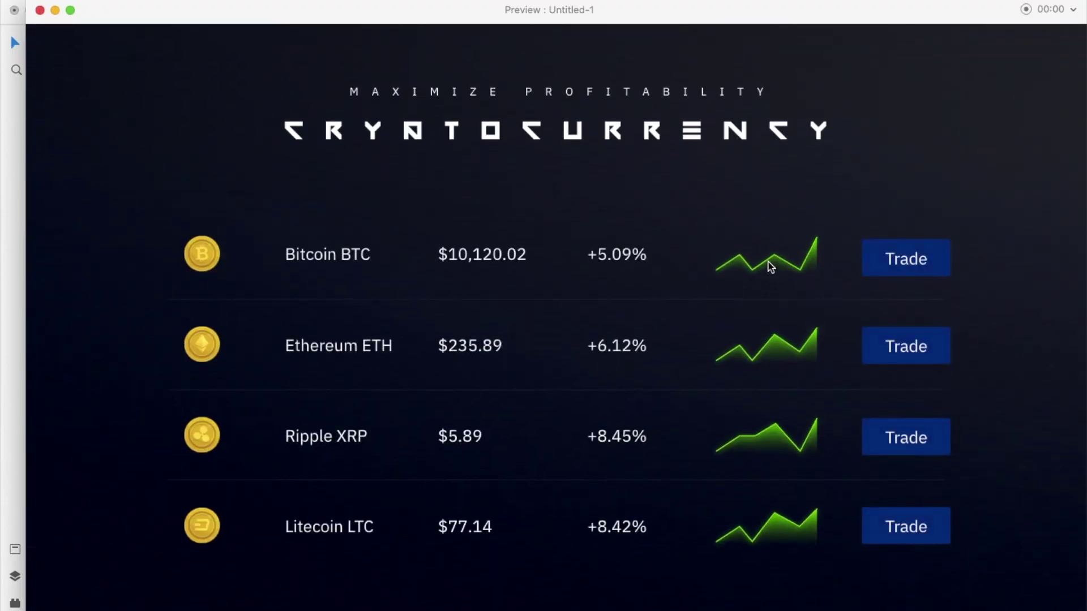
Step: Preview the prototype again to check how the price list appears
{"action": "left_click", "coordinate": [39, 11]}
{"action": "left_click", "coordinate": [640, 507]}
{"action": "scroll", "coordinate": [640, 506], "scroll_direction": "right", "scroll_amount": 4}
{"action": "left_click", "coordinate": [401, 338]}
{"action": "left_click", "coordinate": [1008, 11]}
{"action": "left_click", "coordinate": [41, 11]}
{"action": "scroll", "coordinate": [539, 502], "scroll_direction": "right", "scroll_amount": 5}
{"action": "scroll", "coordinate": [538, 502], "scroll_direction": "down", "scroll_amount": 2}
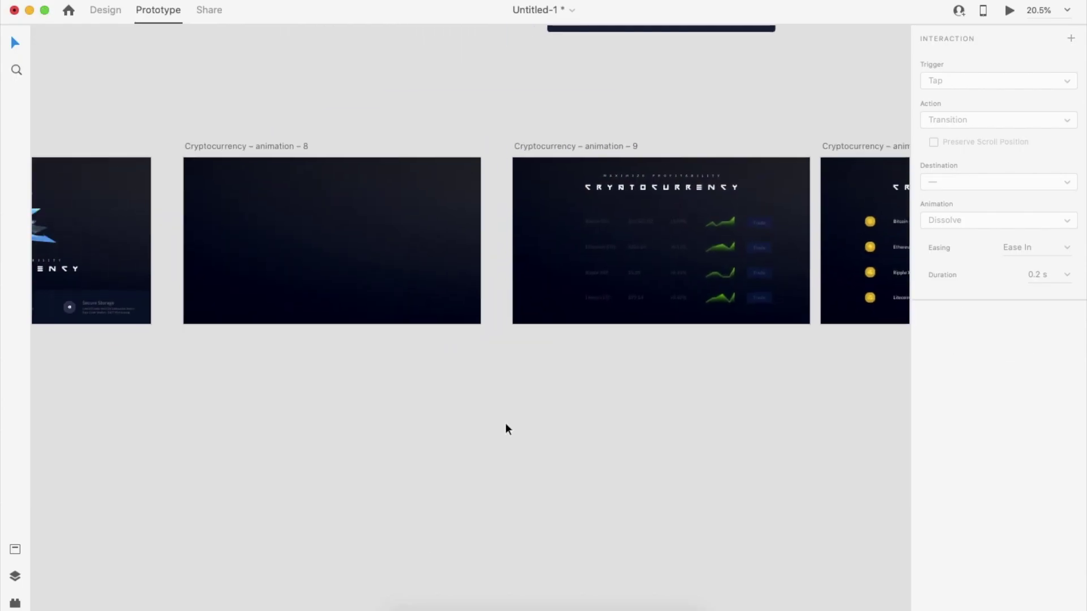
Step: Make the name, price and percentage columns on Cryptocurrency – animation – 9 fully transparent
{"action": "left_click", "coordinate": [603, 219]}
{"action": "left_click", "coordinate": [118, 10]}
{"action": "scroll", "coordinate": [642, 470], "scroll_direction": "right", "scroll_amount": 2}
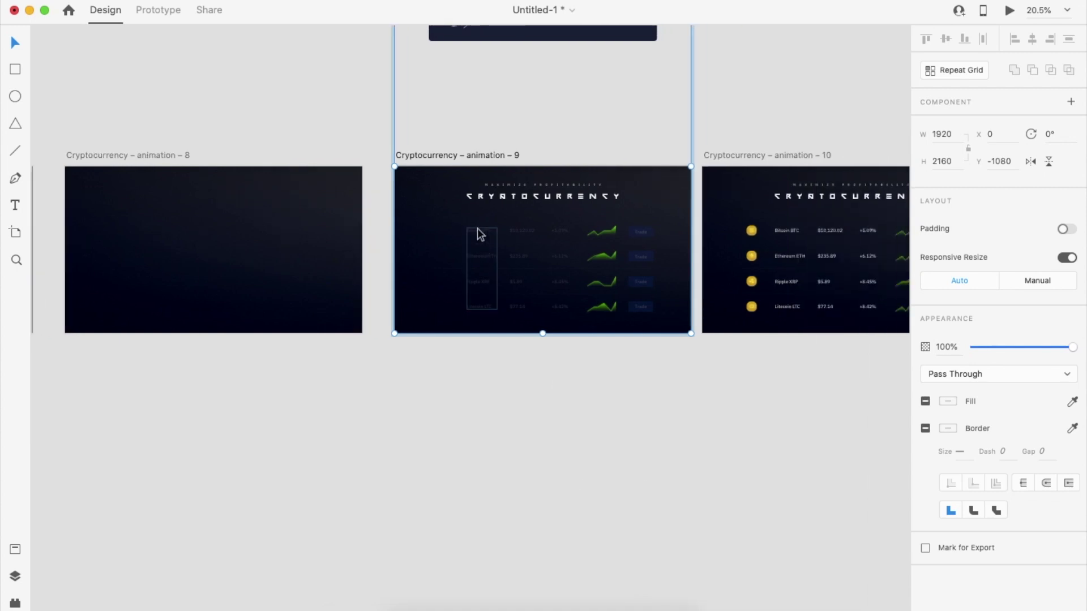
{"action": "left_click", "coordinate": [477, 229]}
{"action": "scroll", "coordinate": [477, 229], "scroll_direction": "up", "scroll_amount": 3}
{"action": "left_click", "coordinate": [535, 232], "text": "shift"}
{"action": "left_click", "coordinate": [591, 233], "text": "shift"}
{"action": "left_click", "coordinate": [710, 300]}
Step: Set the sparklines and all Trade buttons on Cryptocurrency – animation – 9 to 0% opacity
{"action": "left_click", "coordinate": [663, 265]}
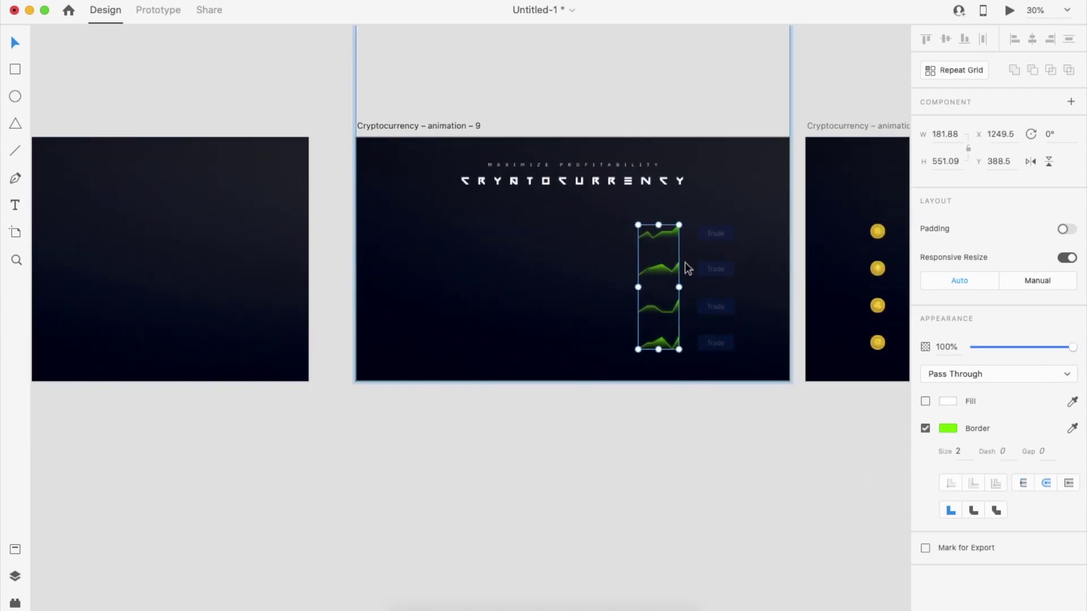
{"action": "left_click", "coordinate": [714, 268], "text": "shift"}
{"action": "left_click", "coordinate": [726, 336], "text": "shift"}
{"action": "left_click", "coordinate": [972, 348]}
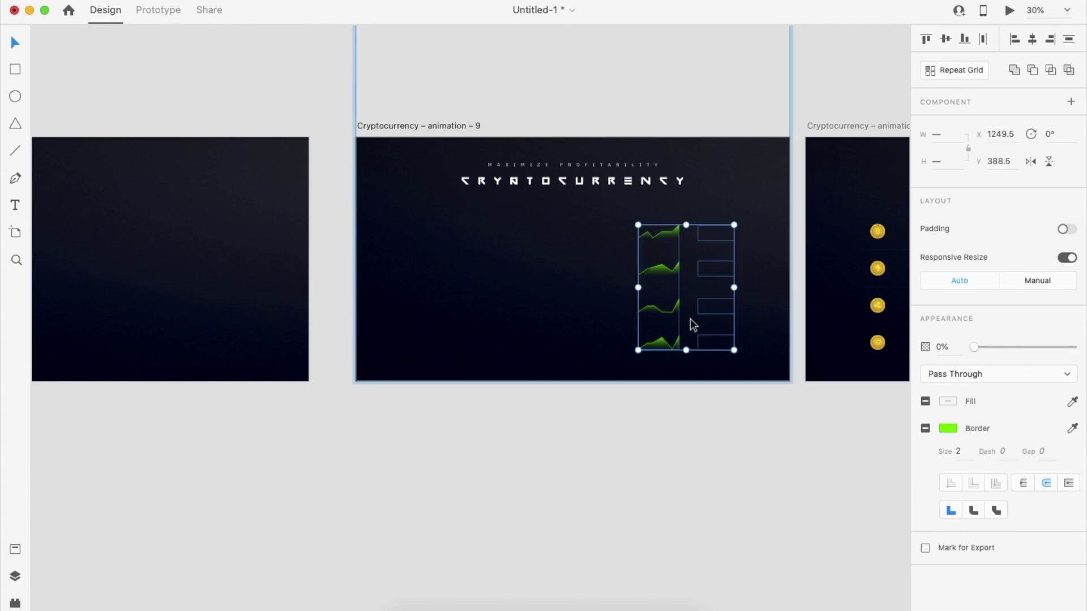
{"action": "left_click", "coordinate": [689, 322]}
{"action": "left_click", "coordinate": [654, 341]}
{"action": "left_click", "coordinate": [661, 337]}
{"action": "key", "text": "0"}
{"action": "key", "text": "0"}
{"action": "left_click", "coordinate": [667, 313]}
{"action": "left_click", "coordinate": [716, 443]}
{"action": "left_click", "coordinate": [659, 311]}
{"action": "key", "text": "shift+Down"}
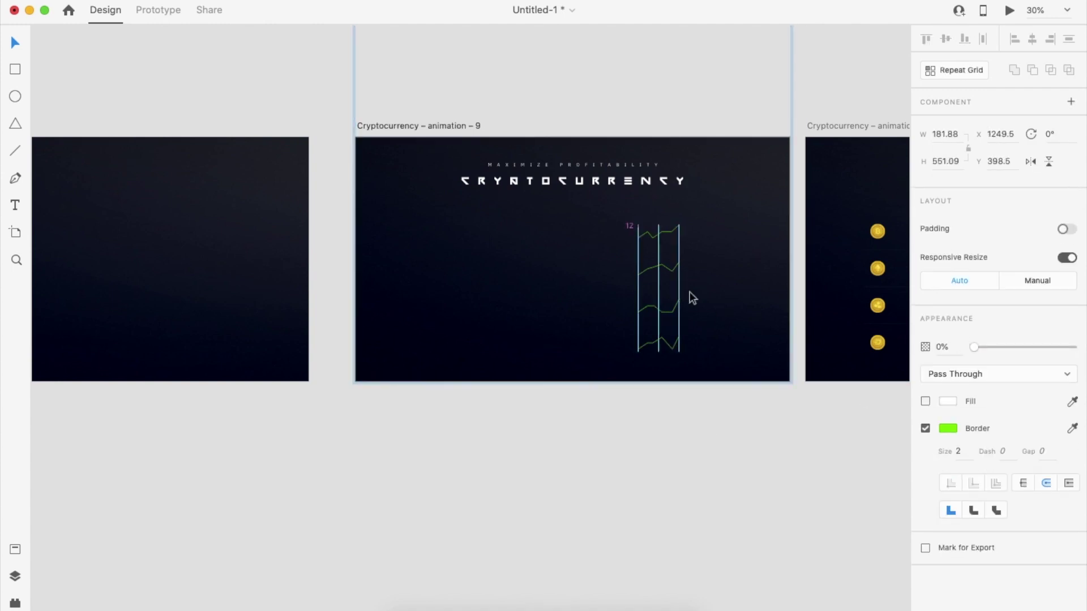
{"action": "key", "text": "super+z"}
{"action": "scroll", "coordinate": [693, 298], "scroll_direction": "down", "scroll_amount": 3}
{"action": "left_click", "coordinate": [674, 408]}
{"action": "scroll", "coordinate": [643, 254], "scroll_direction": "up", "scroll_amount": 10}
{"action": "left_click", "coordinate": [678, 196]}
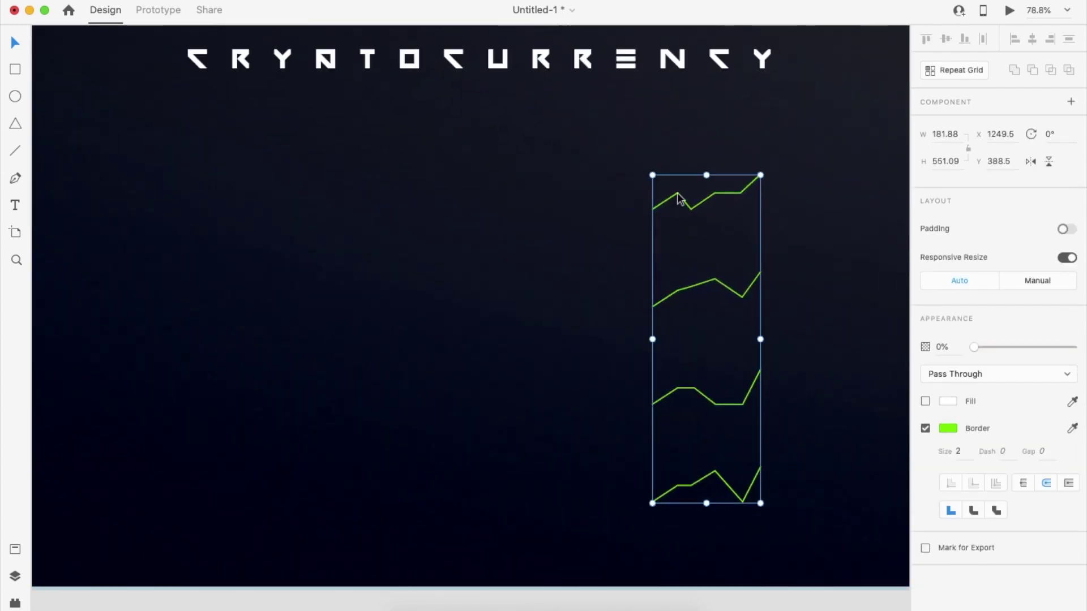
{"action": "left_click_drag", "start_coordinate": [975, 347], "coordinate": [866, 376]}
{"action": "key", "text": "shift+Down"}
{"action": "key", "text": "shift+Down"}
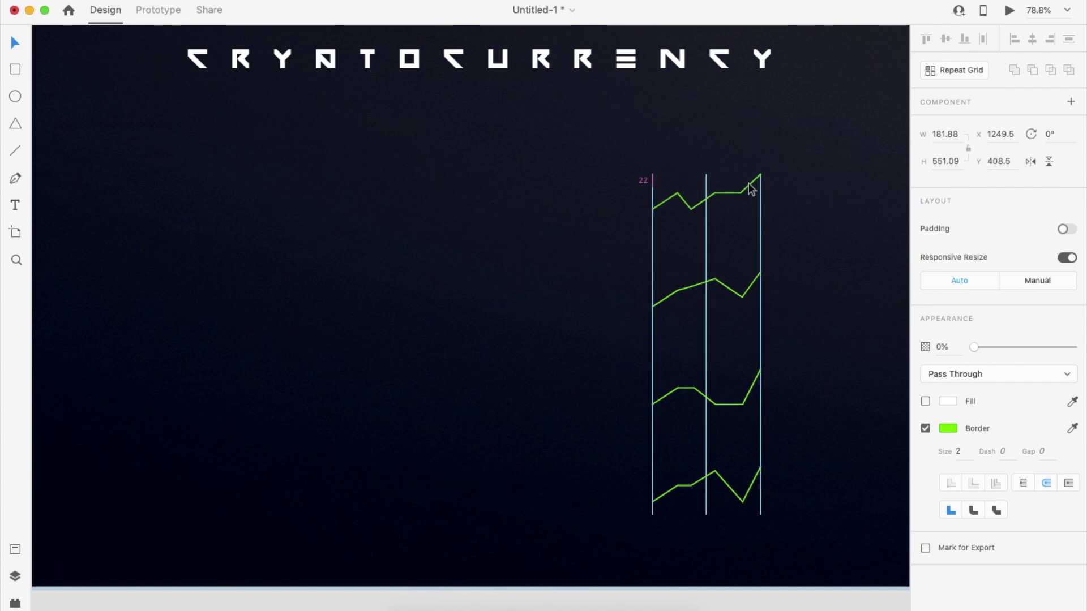
{"action": "key", "text": "super+z"}
{"action": "key", "text": "super+z"}
Step: Make the leftover sparkline groups on Cryptocurrency – animation – 9 fully transparent and preview the price list
{"action": "scroll", "coordinate": [694, 196], "scroll_direction": "down", "scroll_amount": 5}
{"action": "left_click_drag", "start_coordinate": [698, 420], "coordinate": [703, 227]}
{"action": "scroll", "coordinate": [751, 226], "scroll_direction": "down", "scroll_amount": 3}
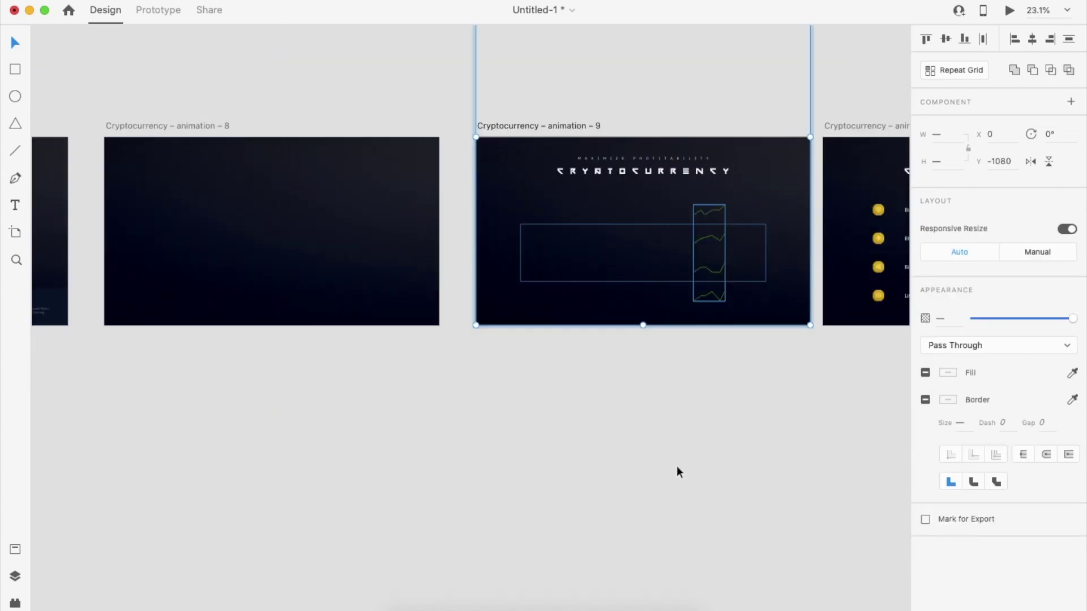
{"action": "left_click", "coordinate": [711, 216]}
{"action": "double_click", "coordinate": [714, 215]}
{"action": "left_click", "coordinate": [15, 576]}
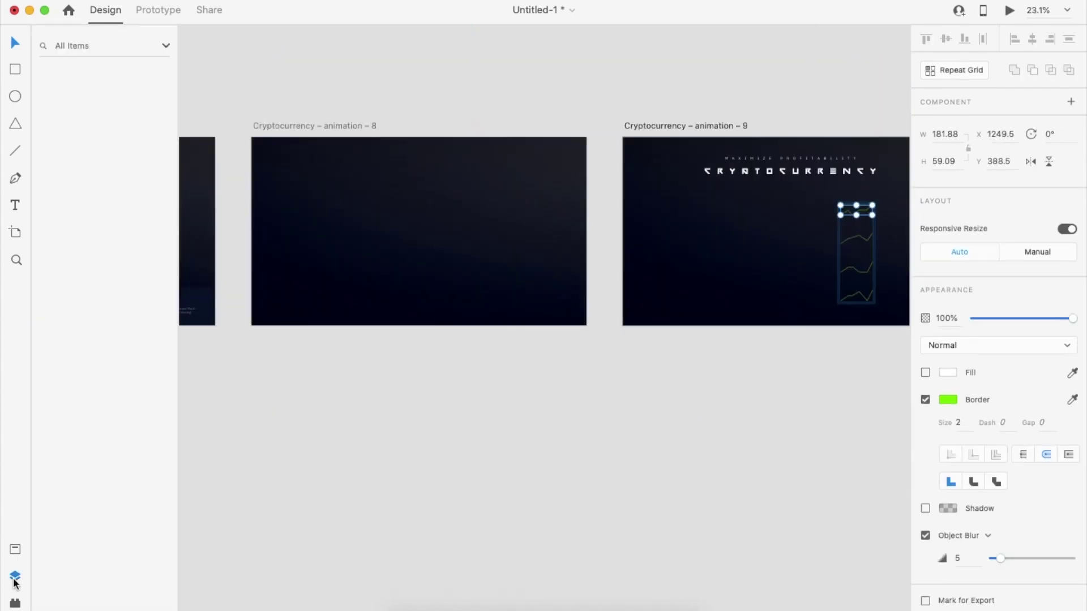
{"action": "left_click", "coordinate": [100, 226]}
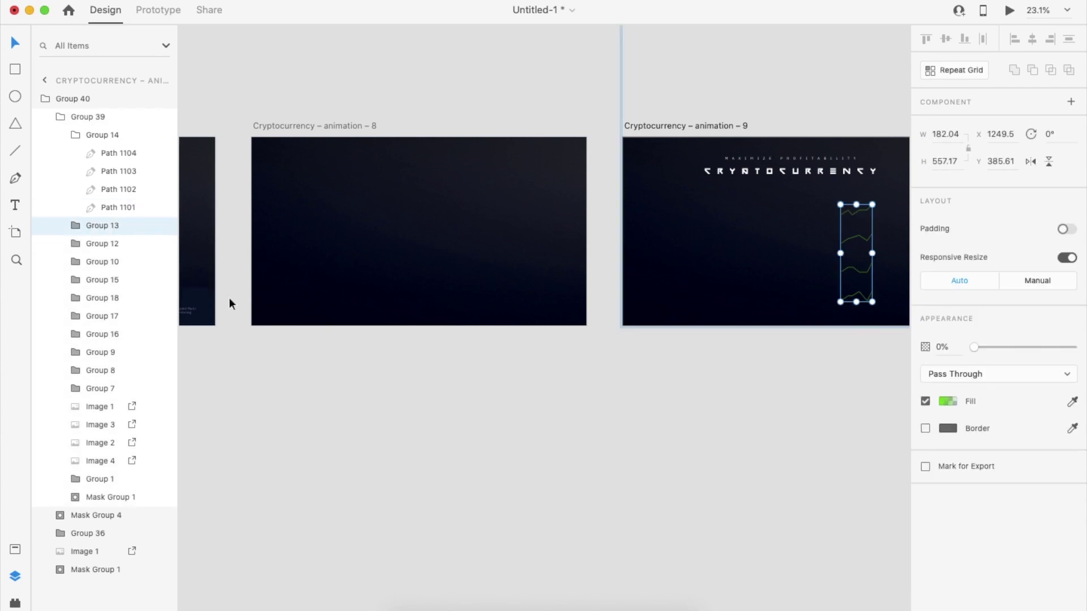
{"action": "left_click", "coordinate": [94, 243]}
{"action": "left_click", "coordinate": [93, 262]}
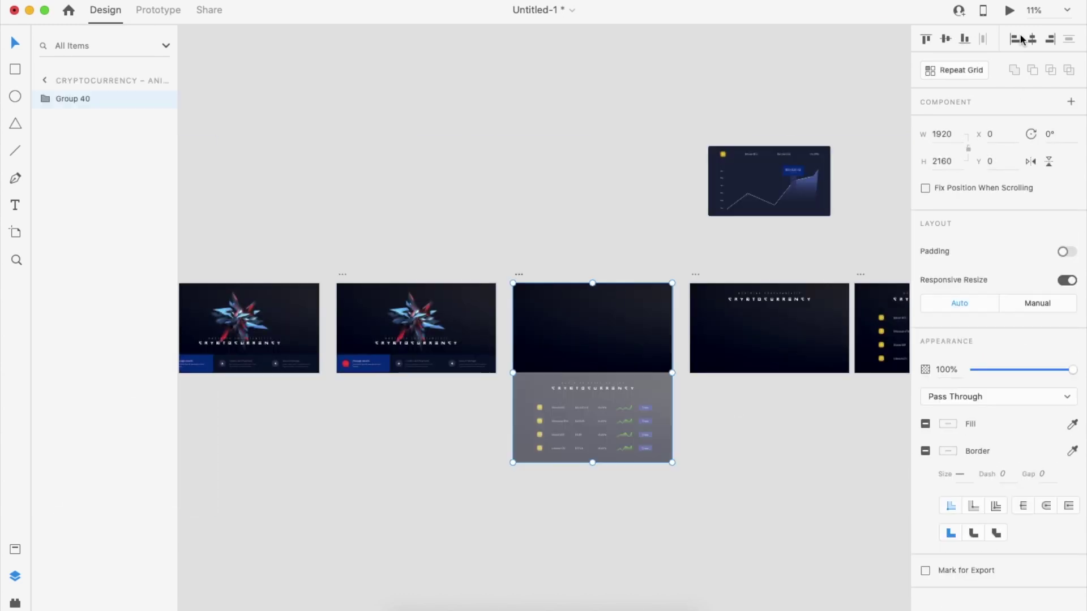
{"action": "left_click", "coordinate": [1009, 10]}
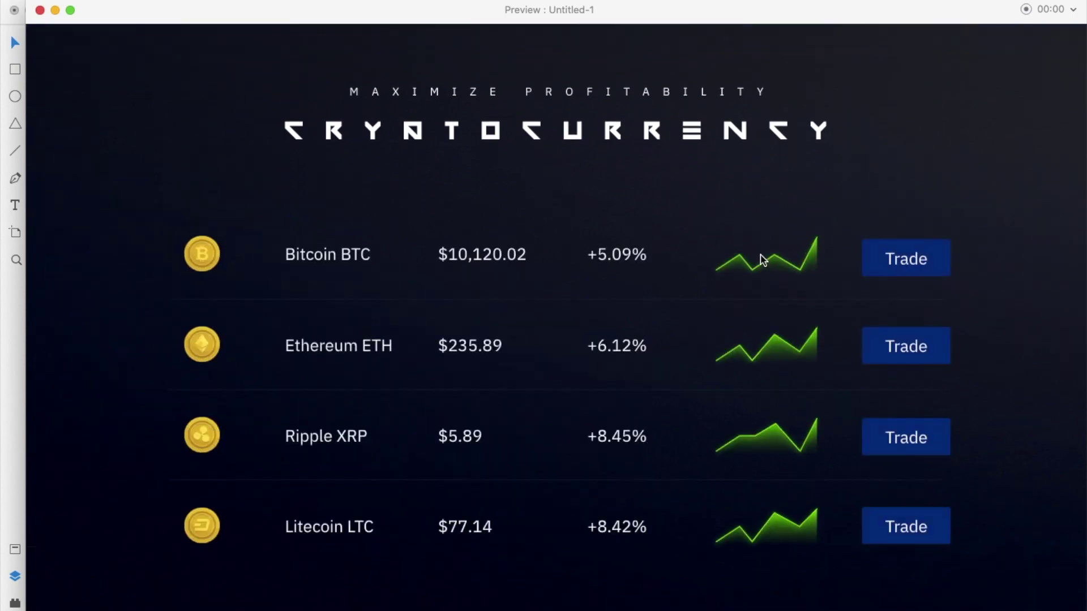
{"action": "left_click", "coordinate": [40, 10]}
{"action": "double_click", "coordinate": [578, 411]}
{"action": "double_click", "coordinate": [578, 410]}
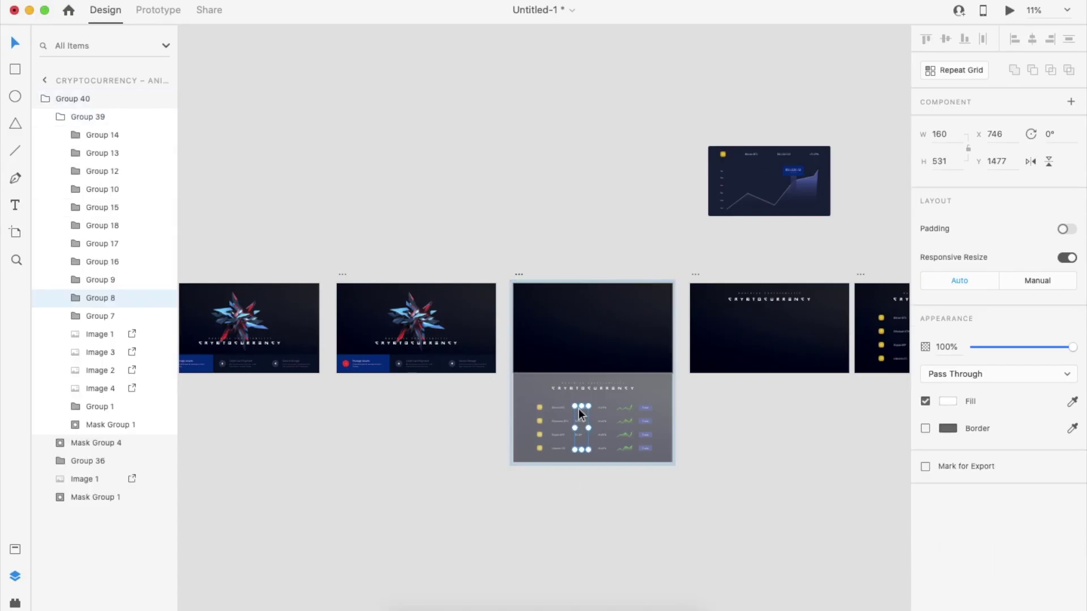
{"action": "key", "text": "super+a"}
{"action": "key", "text": "Escape"}
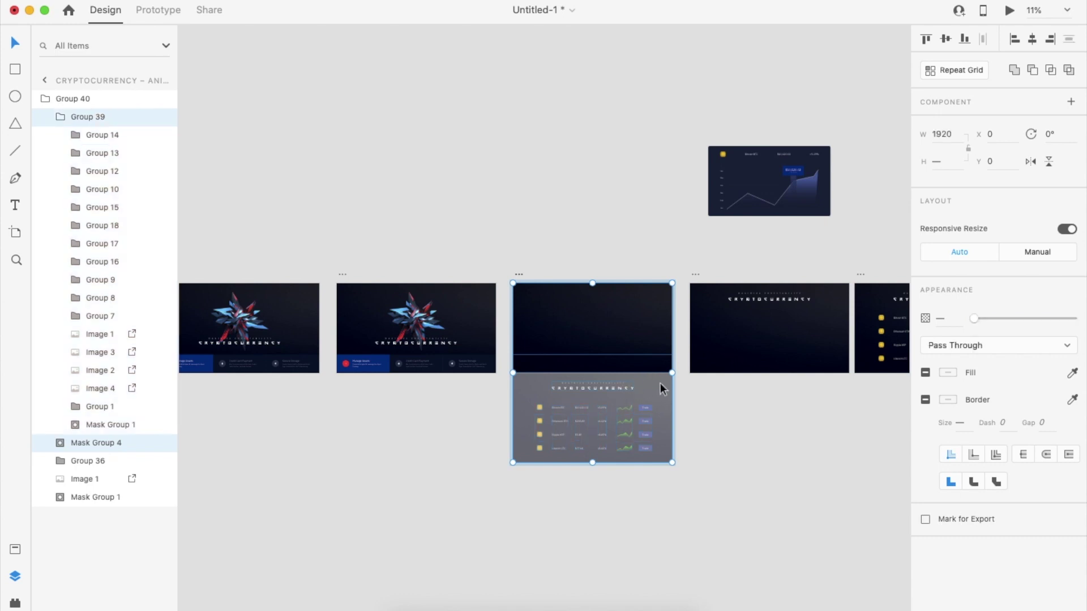
{"action": "left_click", "coordinate": [617, 396]}
{"action": "left_click", "coordinate": [624, 412], "text": "shift"}
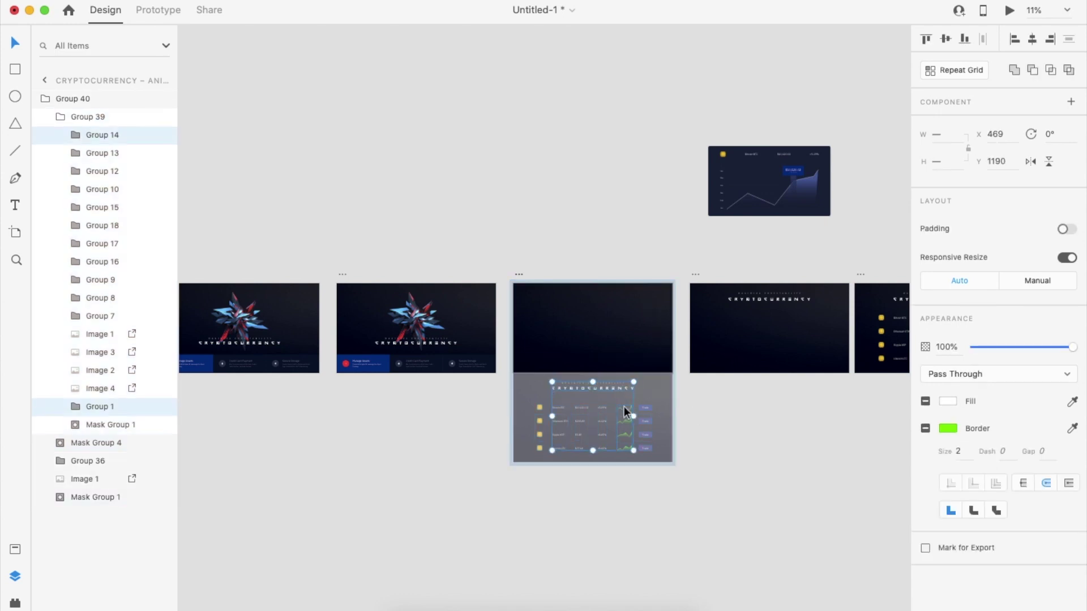
{"action": "left_click", "coordinate": [649, 411], "text": "shift"}
{"action": "key", "text": "super+a"}
{"action": "left_click", "coordinate": [690, 447]}
Step: Make the heading and price list content in the lower half of Cryptocurrency – animation – 8 fully transparent, and preview the result
{"action": "double_click", "coordinate": [616, 357]}
{"action": "left_click_drag", "start_coordinate": [704, 451], "coordinate": [661, 454]}
{"action": "double_click", "coordinate": [560, 388]}
{"action": "left_click", "coordinate": [661, 454], "text": "shift"}
{"action": "left_click", "coordinate": [621, 391], "text": "shift"}
{"action": "left_click_drag", "start_coordinate": [1019, 319], "coordinate": [962, 323]}
{"action": "left_click", "coordinate": [628, 334]}
{"action": "left_click", "coordinate": [1009, 11]}
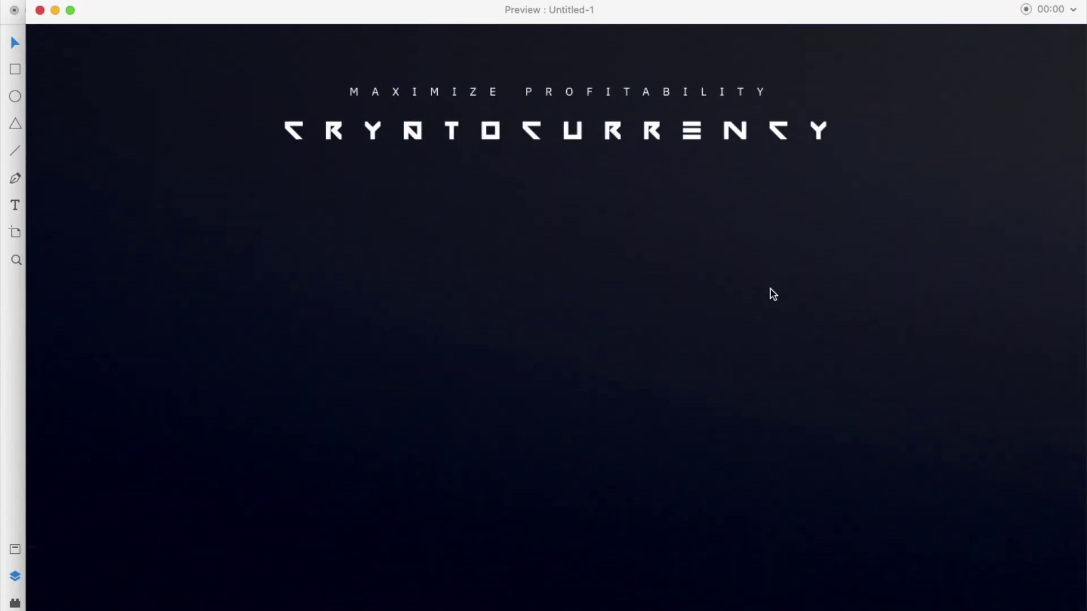
{"action": "left_click", "coordinate": [40, 10]}
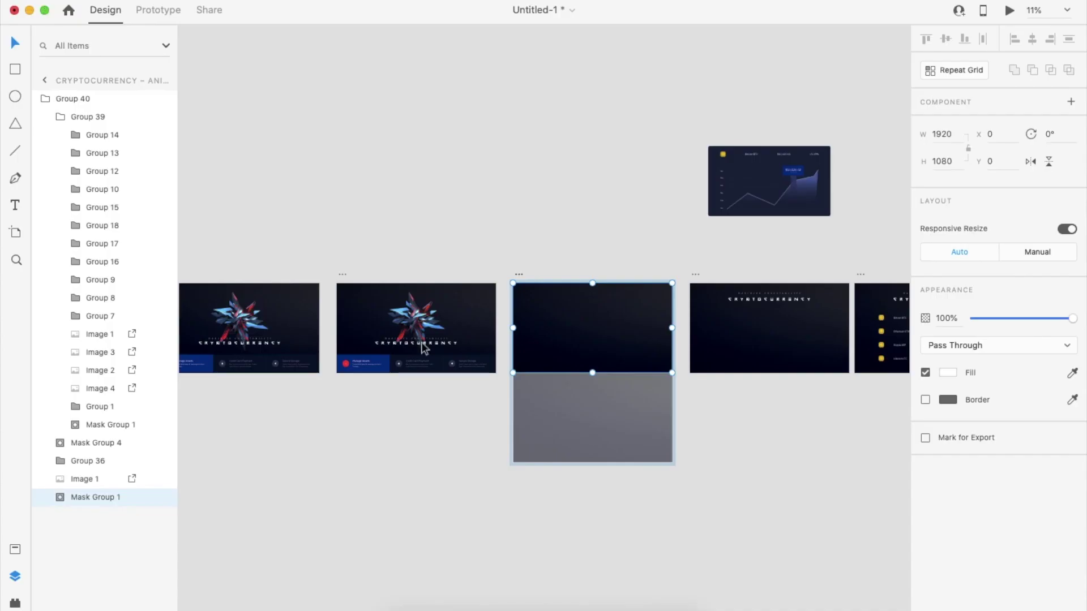
Step: Duplicate the Cryptocurrency – animation – 10 artboard and place the copy directly beside the original
{"action": "left_click", "coordinate": [589, 496]}
{"action": "scroll", "coordinate": [590, 496], "scroll_direction": "down", "scroll_amount": 2}
{"action": "scroll", "coordinate": [746, 373], "scroll_direction": "up", "scroll_amount": 5}
{"action": "left_click", "coordinate": [683, 363]}
{"action": "left_click", "coordinate": [799, 378]}
{"action": "left_click_drag", "start_coordinate": [553, 315], "coordinate": [723, 315]}
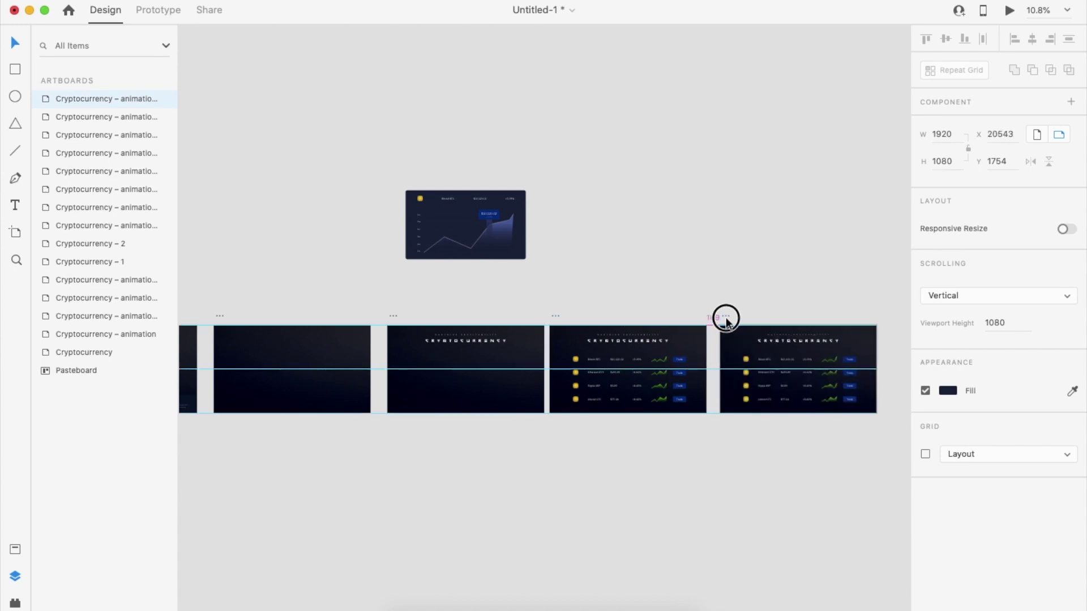
Step: Copy the Bitcoin chart card from the pasteboard and paste it into the new artboard after Cryptocurrency – animation – 10
{"action": "scroll", "coordinate": [723, 318], "scroll_direction": "right", "scroll_amount": 5}
{"action": "left_click", "coordinate": [335, 214]}
{"action": "key", "text": "super+c"}
{"action": "left_click", "coordinate": [667, 375]}
{"action": "key", "text": "super+v"}
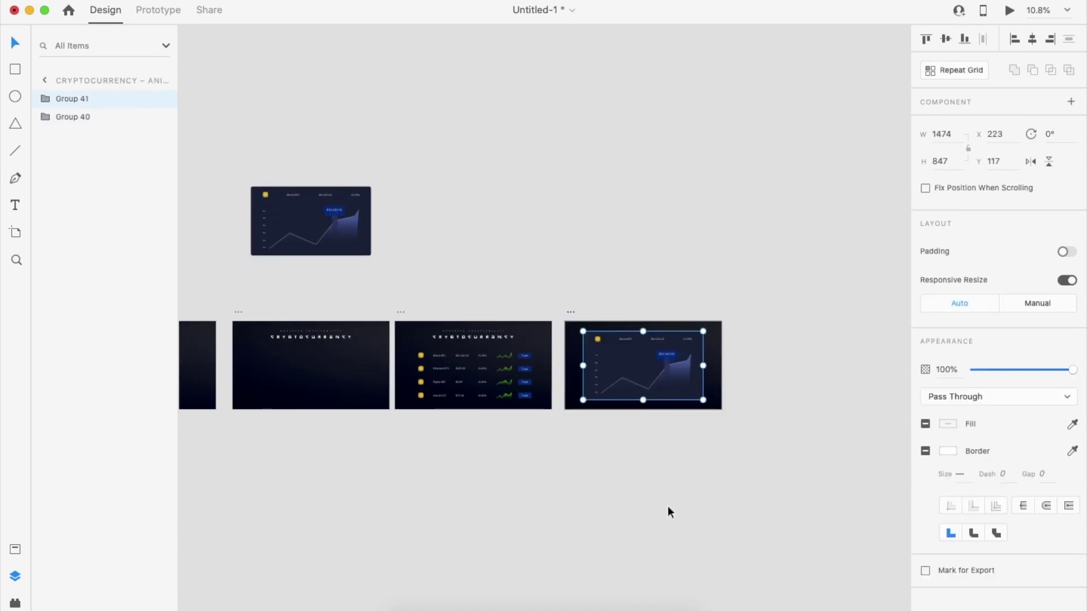
{"action": "left_click", "coordinate": [669, 508]}
Step: Link the Bitcoin Trade button to Cryptocurrency – animation – 11 with Tap, Auto-Animate, Ease In-Out and 1.5 s, and preview it
{"action": "double_click", "coordinate": [524, 353]}
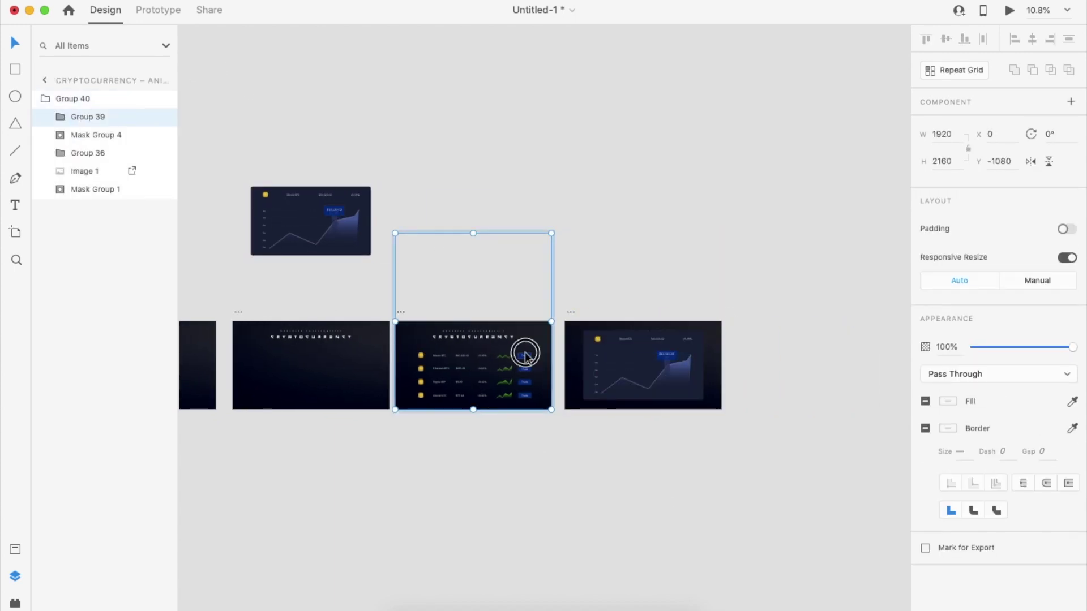
{"action": "double_click", "coordinate": [524, 353]}
{"action": "left_click", "coordinate": [158, 9]}
{"action": "left_click", "coordinate": [530, 357]}
{"action": "left_click_drag", "start_coordinate": [529, 357], "coordinate": [583, 376]}
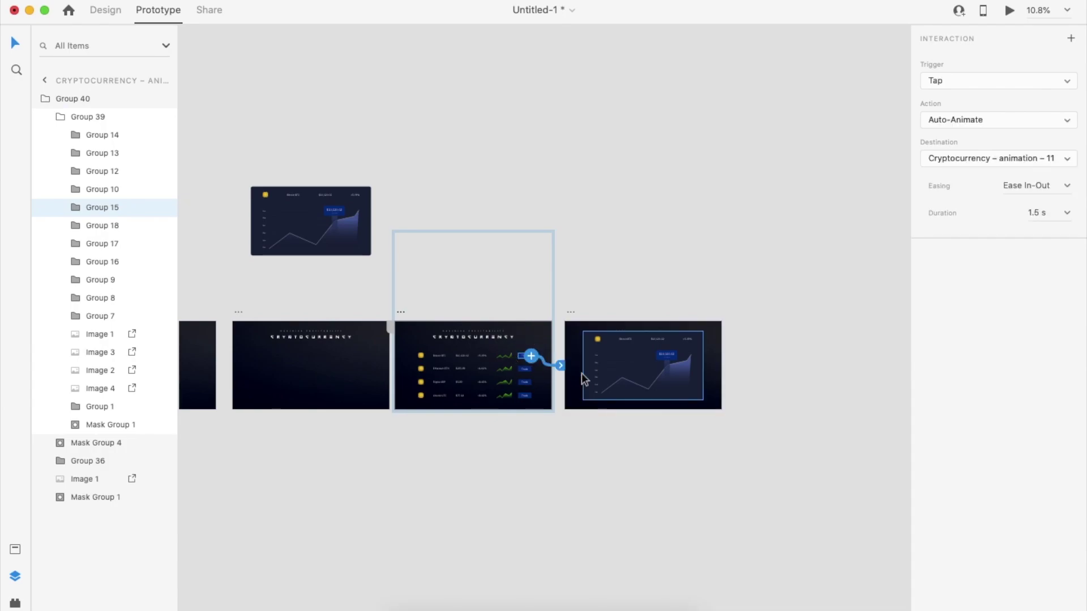
{"action": "left_click", "coordinate": [1009, 10]}
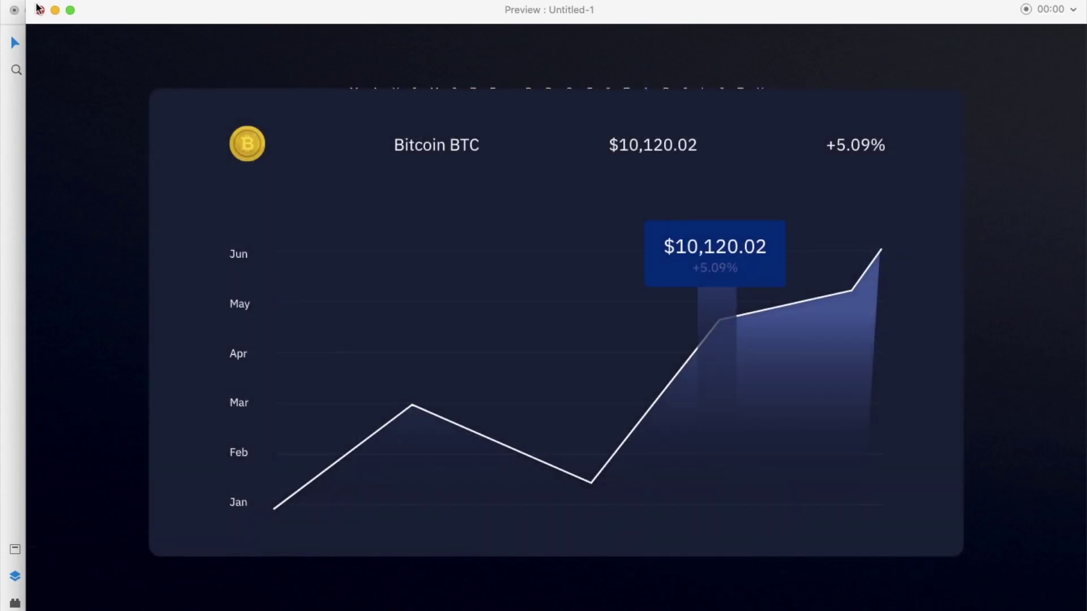
{"action": "left_click", "coordinate": [39, 9]}
{"action": "left_click", "coordinate": [569, 312]}
{"action": "left_click", "coordinate": [121, 16]}
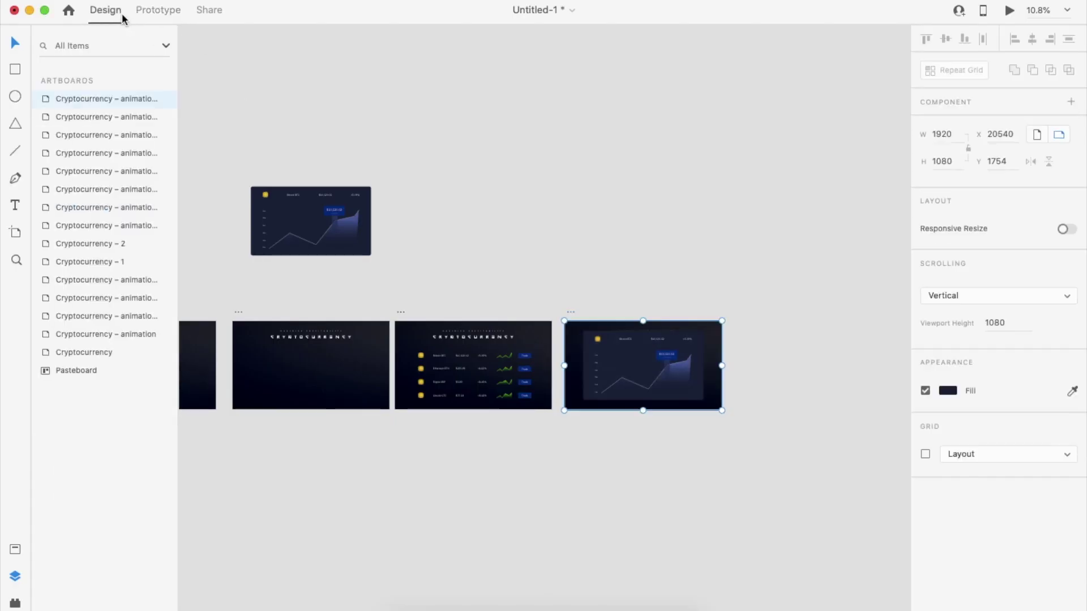
{"action": "key", "text": "super+d"}
{"action": "left_click", "coordinate": [651, 295]}
{"action": "scroll", "coordinate": [656, 339], "scroll_direction": "up", "scroll_amount": 5}
{"action": "double_click", "coordinate": [559, 396]}
{"action": "left_click", "coordinate": [554, 526]}
{"action": "key", "text": "super+z"}
Step: Draw a rectangle about 130 × 553 over the start of the chart line on Cryptocurrency – animation – 11
{"action": "double_click", "coordinate": [500, 423]}
{"action": "left_click", "coordinate": [15, 68]}
{"action": "mouse_move", "coordinate": [416, 321]}
{"action": "left_mouse_down"}
{"action": "mouse_move", "coordinate": [460, 425]}
{"action": "mouse_move", "coordinate": [441, 429]}
{"action": "left_mouse_up"}
Step: Try masking a single chart path with the rectangle, and undo the mask
{"action": "left_click", "coordinate": [461, 413], "text": "shift"}
{"action": "key", "text": "super+shift+m"}
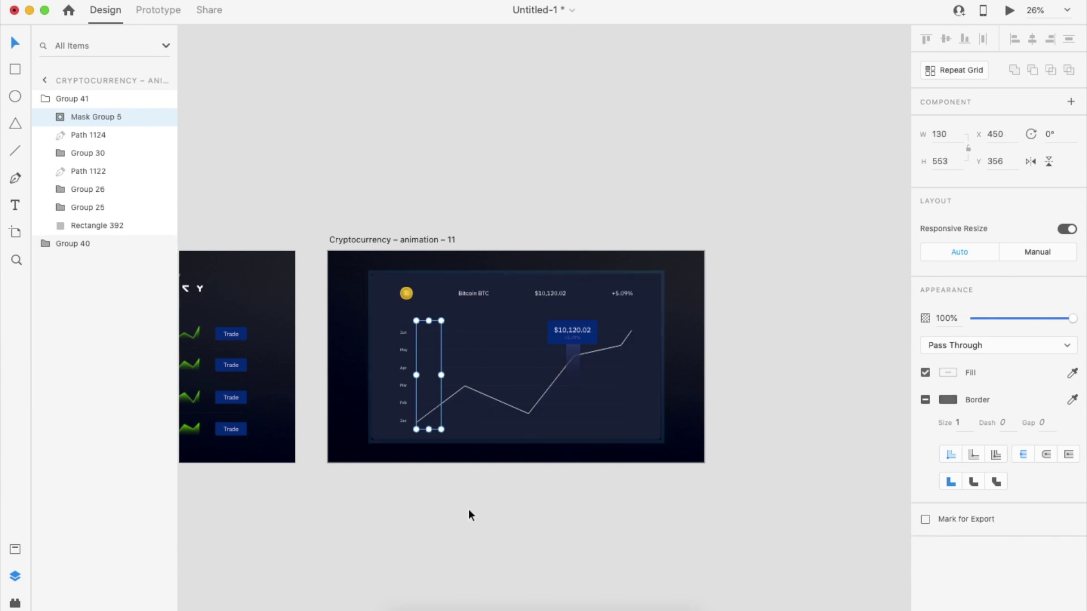
{"action": "scroll", "coordinate": [434, 447], "scroll_direction": "up", "scroll_amount": 3}
{"action": "key", "text": "super+z"}
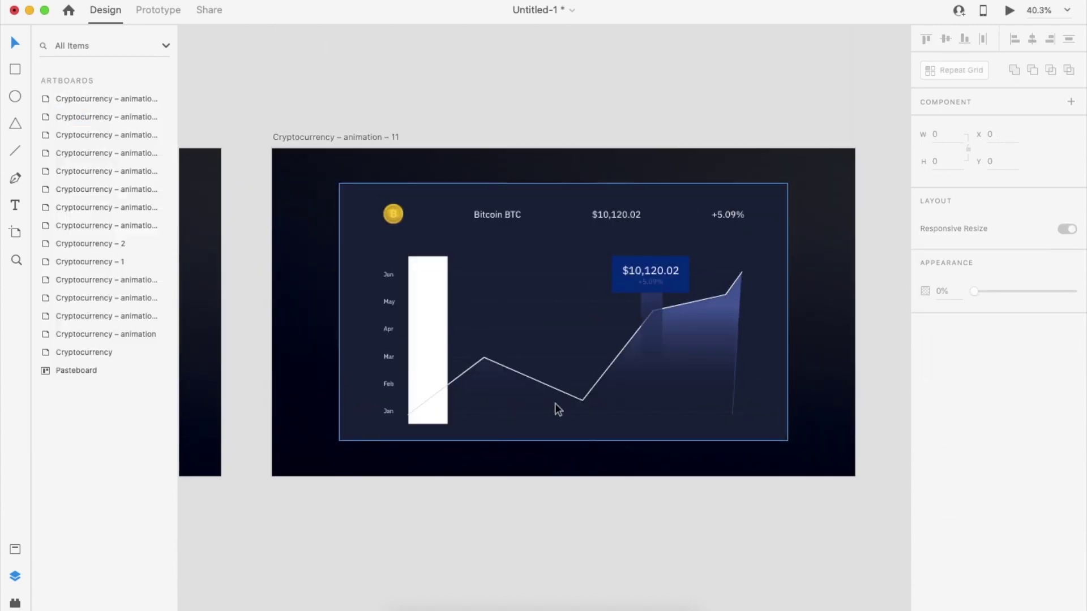
Step: Group the chart line, its gradient fill, the $10,120.02 price tag and the vertical bar beneath it
{"action": "left_click", "coordinate": [573, 400]}
{"action": "double_click", "coordinate": [657, 286]}
{"action": "left_click", "coordinate": [657, 315], "text": "shift"}
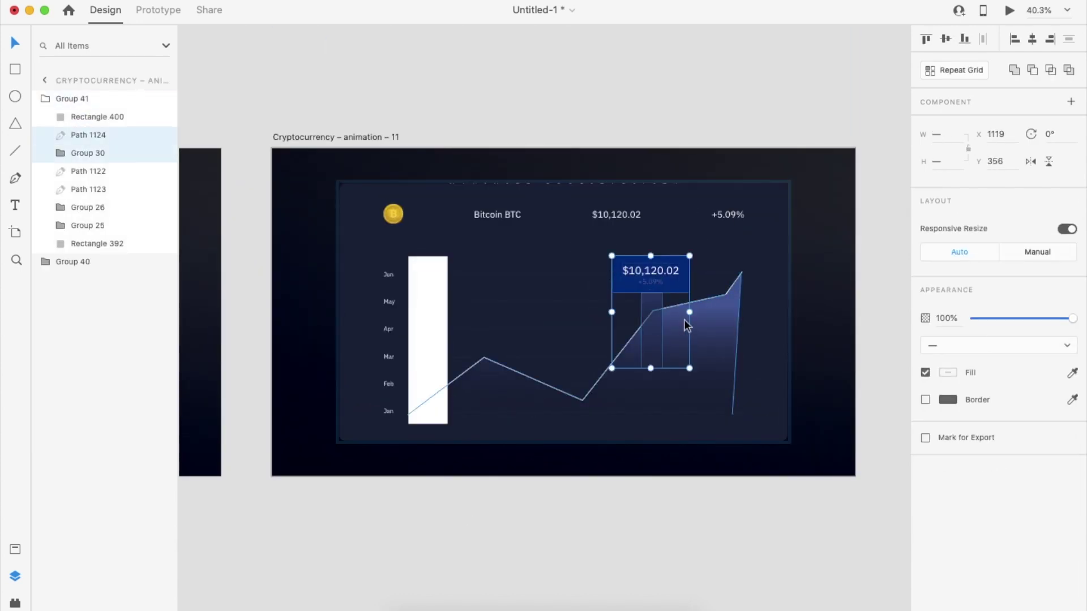
{"action": "left_click", "coordinate": [697, 309], "text": "shift"}
{"action": "left_click", "coordinate": [696, 309], "text": "shift"}
{"action": "left_click_drag", "start_coordinate": [696, 309], "coordinate": [696, 362]}
{"action": "key", "text": "super+z"}
{"action": "key", "text": "super+g"}
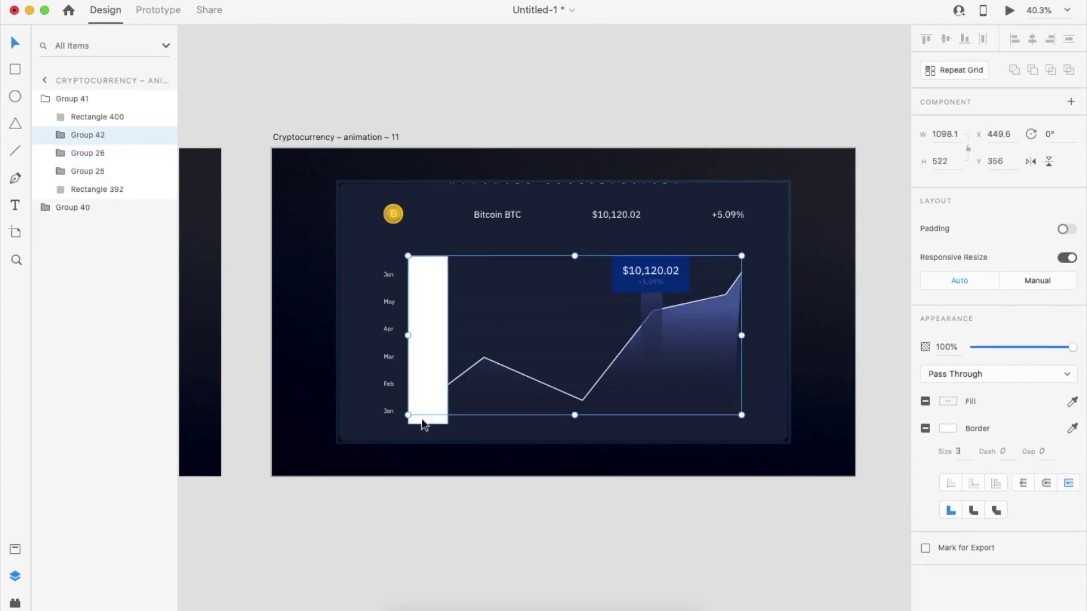
Step: Mask the grouped chart with the rectangle and narrow the mask rectangle to a width of 23
{"action": "left_click", "coordinate": [424, 396]}
{"action": "left_click", "coordinate": [483, 364], "text": "shift"}
{"action": "key", "text": "super+shift+m"}
{"action": "left_click", "coordinate": [442, 385]}
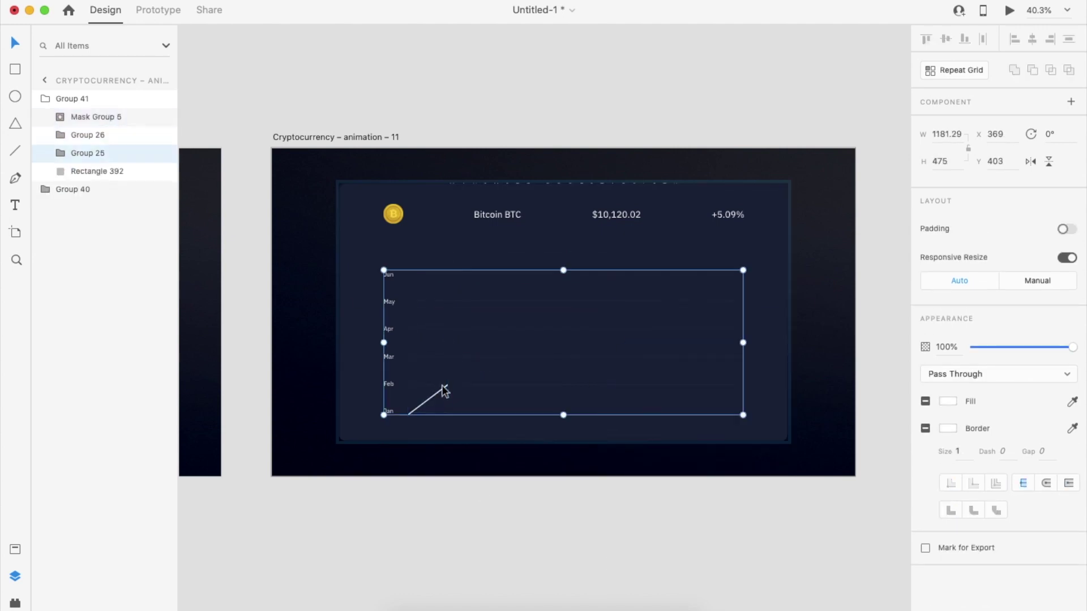
{"action": "double_click", "coordinate": [447, 364]}
{"action": "left_click_drag", "start_coordinate": [449, 341], "coordinate": [416, 354]}
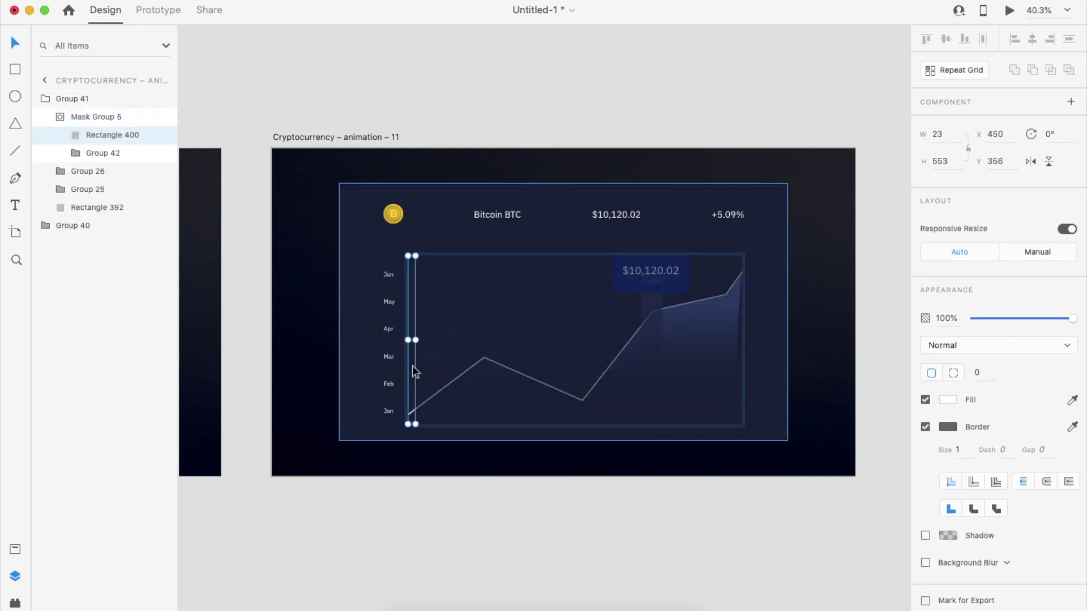
Step: Duplicate the Cryptocurrency – animation – 11 artboard
{"action": "scroll", "coordinate": [413, 368], "scroll_direction": "down", "scroll_amount": 5}
{"action": "left_click", "coordinate": [400, 213]}
{"action": "left_click", "coordinate": [403, 228]}
{"action": "key", "text": "super+d"}
{"action": "scroll", "coordinate": [404, 228], "scroll_direction": "right", "scroll_amount": 4}
Step: Widen the mask rectangle on Cryptocurrency – animation – 12 to reveal the full chart and price tag
{"action": "double_click", "coordinate": [550, 381]}
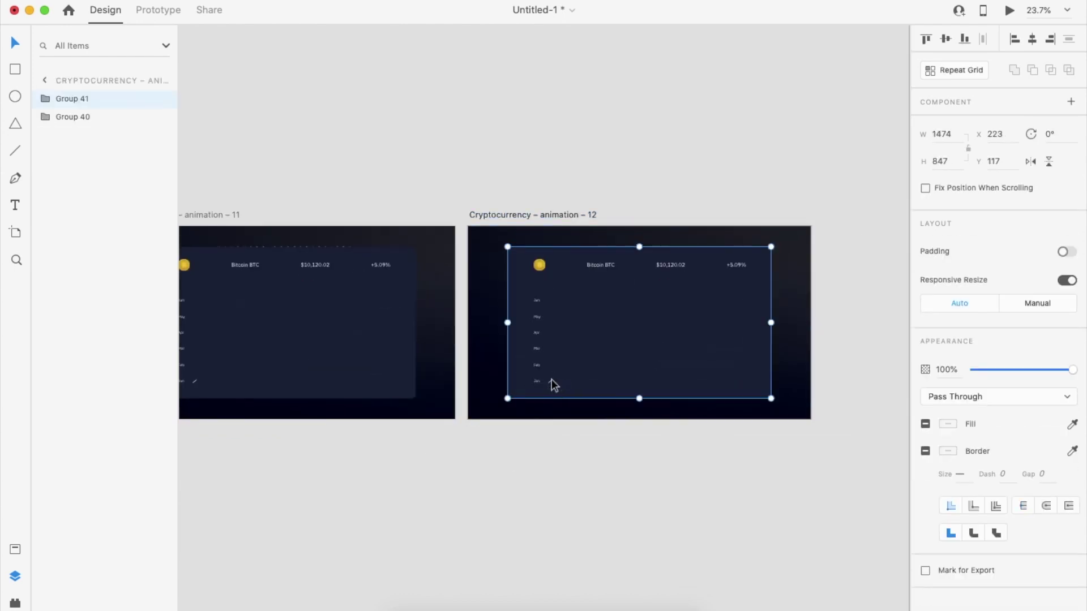
{"action": "double_click", "coordinate": [552, 345]}
{"action": "double_click", "coordinate": [551, 385]}
{"action": "key", "text": "Escape"}
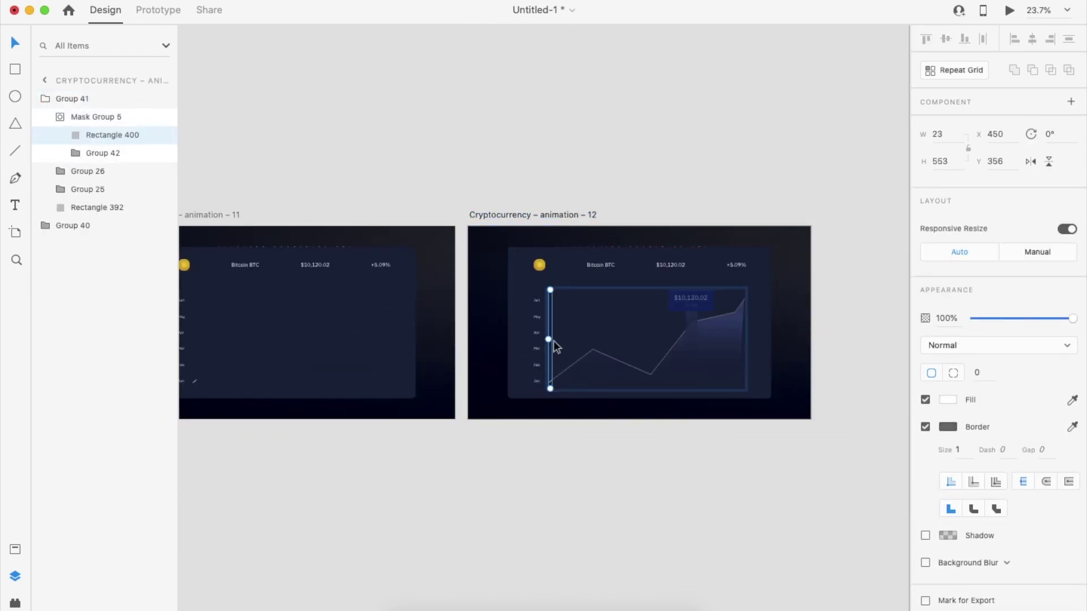
{"action": "scroll", "coordinate": [553, 343], "scroll_direction": "up", "scroll_amount": 5}
{"action": "left_click_drag", "start_coordinate": [553, 339], "coordinate": [761, 330]}
{"action": "scroll", "coordinate": [762, 330], "scroll_direction": "down", "scroll_amount": 5}
{"action": "scroll", "coordinate": [753, 331], "scroll_direction": "right", "scroll_amount": 3}
{"action": "left_click_drag", "start_coordinate": [691, 332], "coordinate": [843, 295]}
Step: Narrow the mask rectangle on Cryptocurrency – animation – 11 further until the chart line is completely hidden
{"action": "scroll", "coordinate": [844, 297], "scroll_direction": "down", "scroll_amount": 5}
{"action": "double_click", "coordinate": [506, 339]}
{"action": "scroll", "coordinate": [507, 340], "scroll_direction": "up", "scroll_amount": 5}
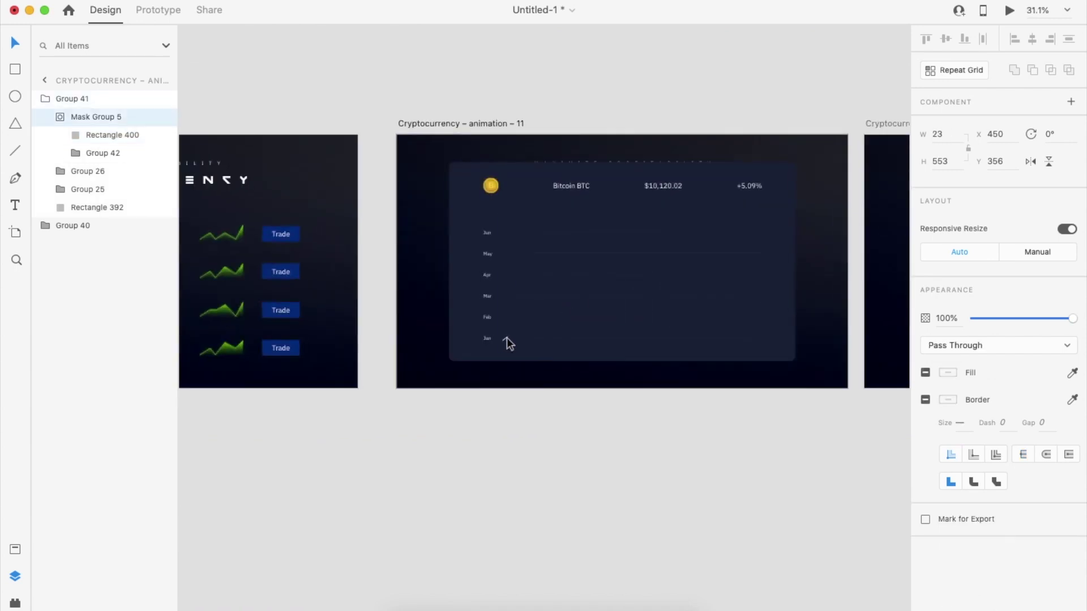
{"action": "double_click", "coordinate": [506, 300]}
{"action": "left_click_drag", "start_coordinate": [505, 286], "coordinate": [500, 286]}
{"action": "left_click", "coordinate": [502, 471]}
Step: Preview Cryptocurrency – animation – 10 and trigger the Bitcoin Trade button's transition
{"action": "scroll", "coordinate": [501, 473], "scroll_direction": "down", "scroll_amount": 4}
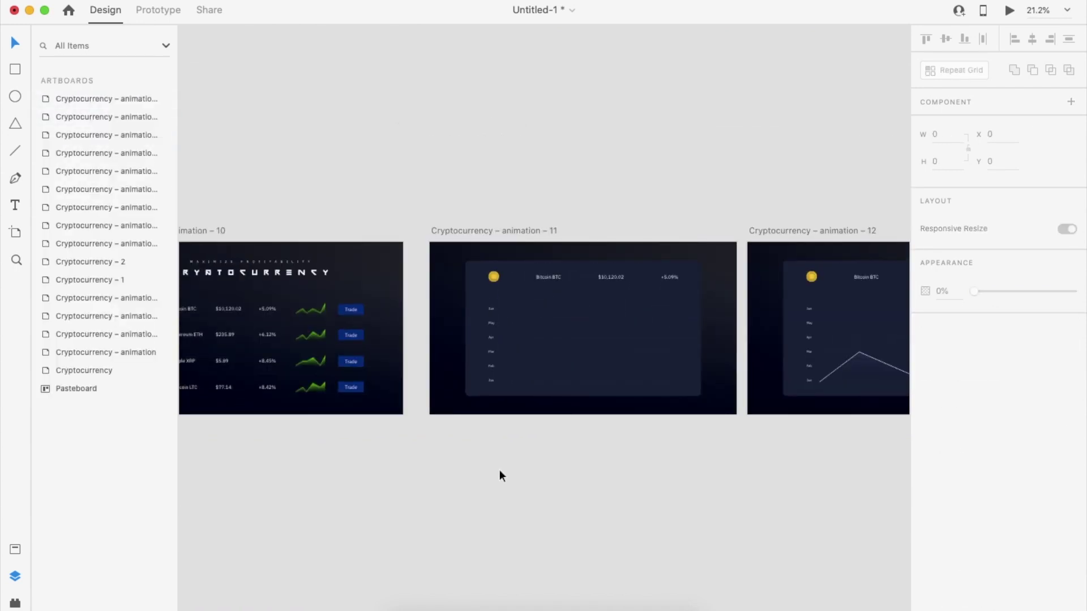
{"action": "scroll", "coordinate": [500, 473], "scroll_direction": "left", "scroll_amount": 2}
{"action": "left_click", "coordinate": [357, 328]}
{"action": "left_click", "coordinate": [1010, 11]}
{"action": "left_click", "coordinate": [895, 261]}
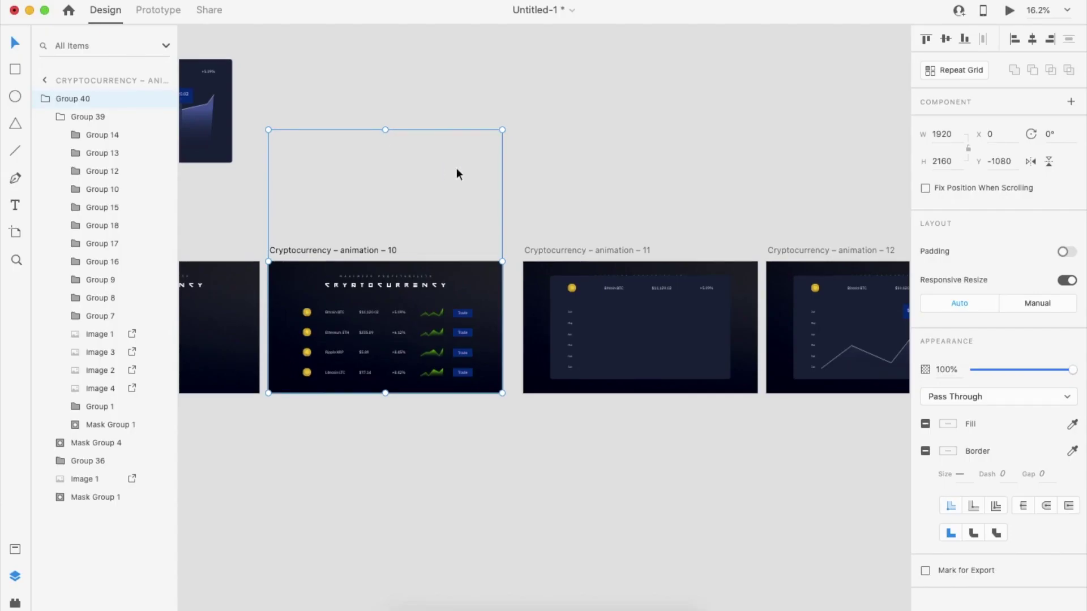
Step: Link Cryptocurrency – animation – 11 to – 12 with a Time trigger, 0 s delay, Auto-Animate, Ease In-Out and 1.5 s duration
{"action": "key", "text": "Escape"}
{"action": "key", "text": "ctrl+Tab"}
{"action": "left_click_drag", "start_coordinate": [782, 318], "coordinate": [786, 319]}
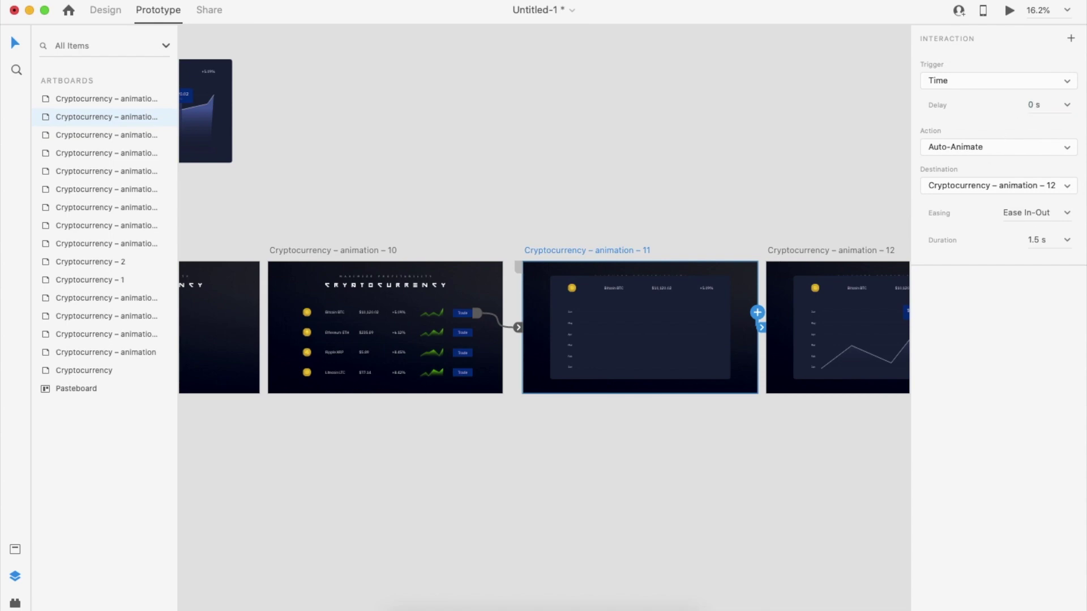
Step: Preview the prototype from Cryptocurrency – animation – 10 and trigger Bitcoin's Trade button to check the chart reveal animation
{"action": "left_click", "coordinate": [490, 315]}
{"action": "left_click", "coordinate": [1010, 11]}
{"action": "left_click", "coordinate": [907, 258]}
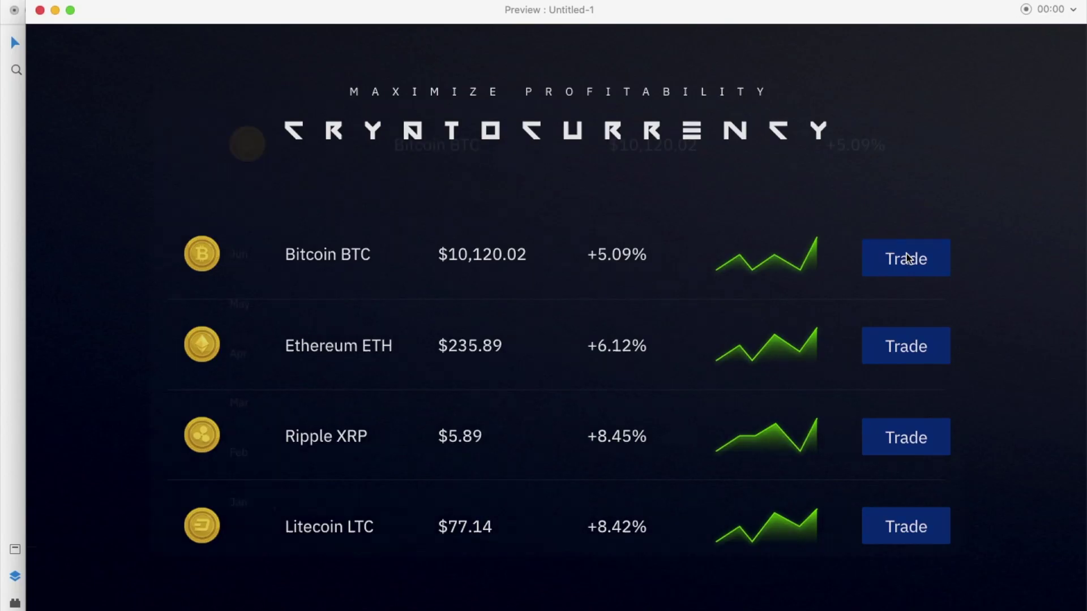
{"action": "left_click", "coordinate": [40, 10]}
Step: Delete the leftover Bitcoin chart card from the pasteboard above the artboards
{"action": "left_click", "coordinate": [600, 201]}
{"action": "left_click", "coordinate": [536, 182]}
{"action": "key", "text": "Delete"}
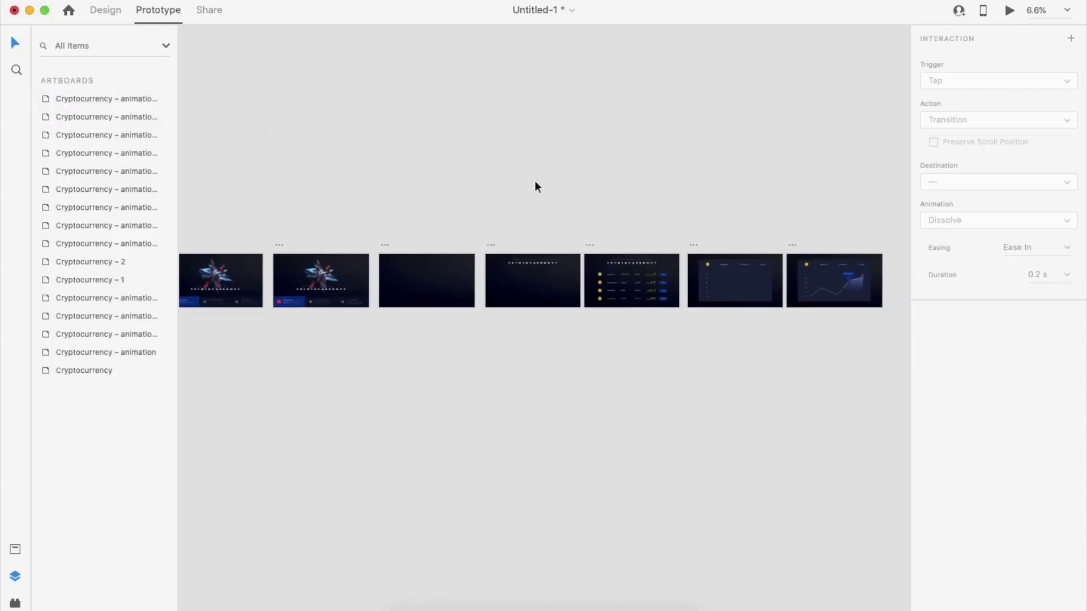
Step: Preview the whole prototype from the landing screen through the price list and open the Bitcoin chart card with Trade
{"action": "scroll", "coordinate": [569, 176], "scroll_direction": "down", "scroll_amount": 5}
{"action": "left_click", "coordinate": [297, 234]}
{"action": "left_click", "coordinate": [1010, 9]}
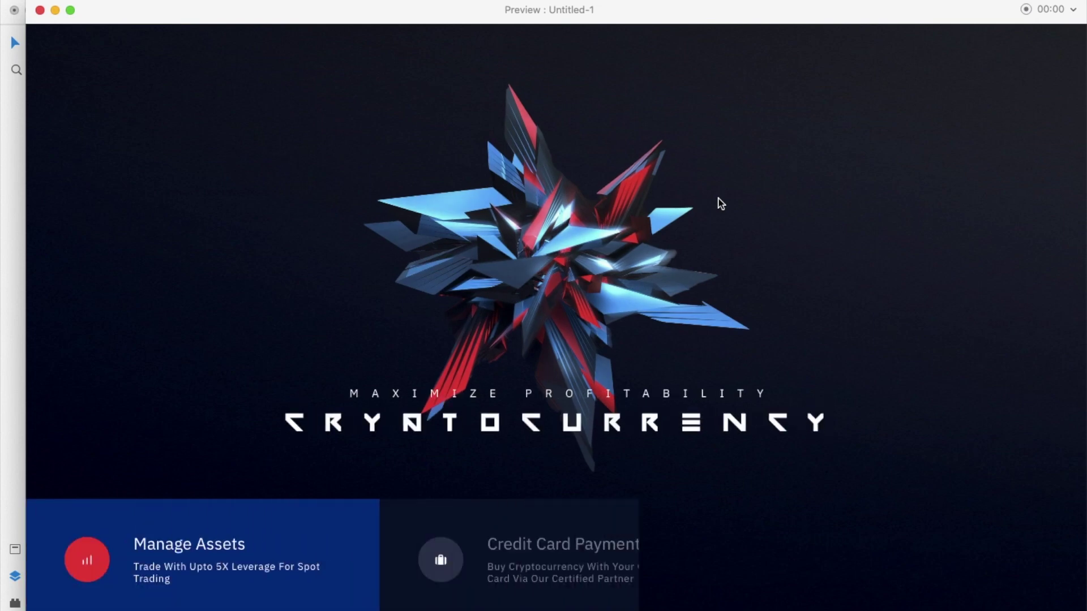
{"action": "left_click", "coordinate": [605, 346]}
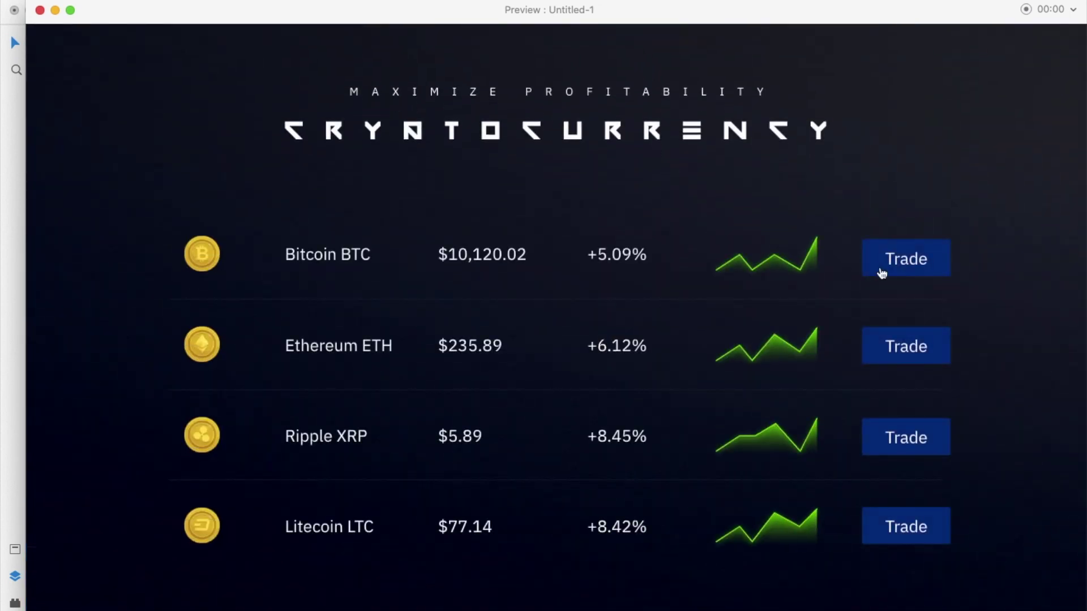
{"action": "left_click", "coordinate": [882, 273]}
{"action": "left_click", "coordinate": [40, 10]}
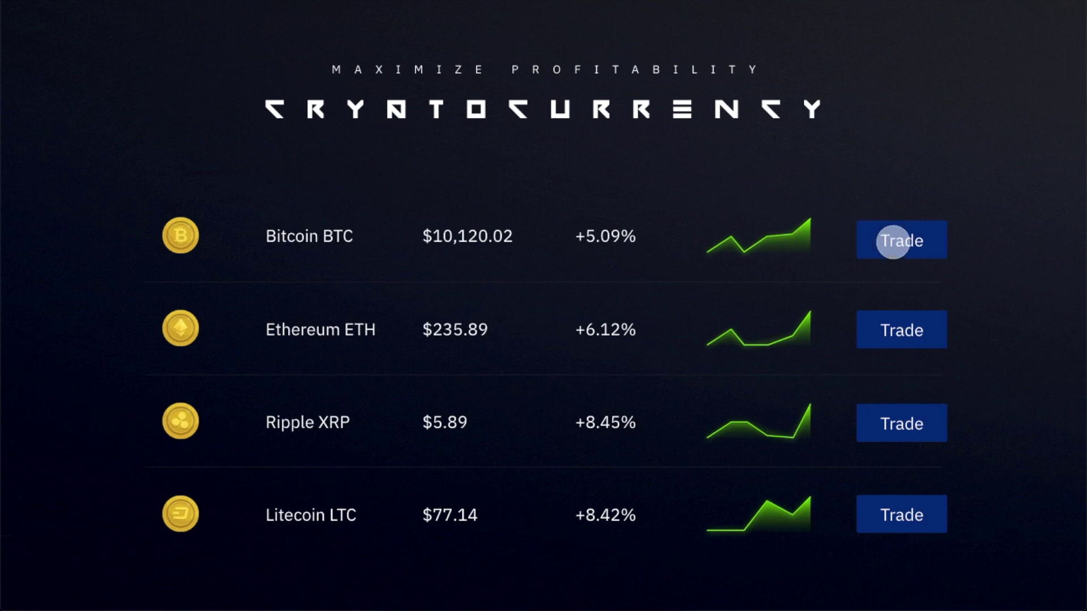
{"action": "left_click", "coordinate": [893, 245]}
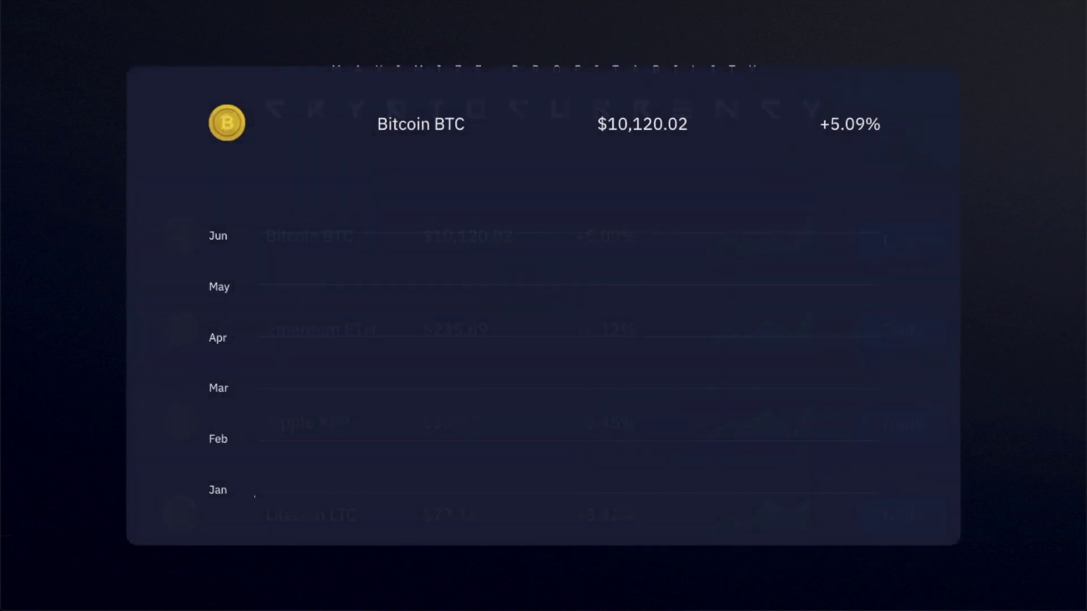